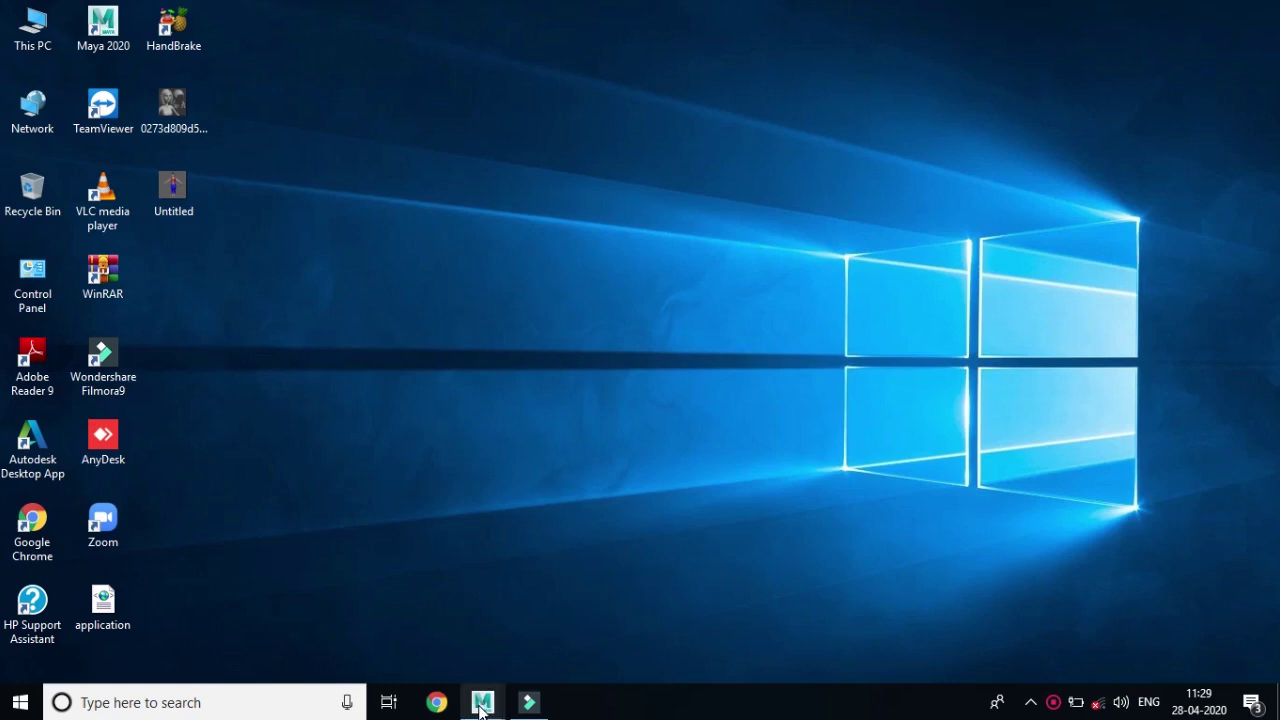
Open the ledis.mb scene in Maya, discarding the unsaved untitled scene.
mouse_move(482, 702)
click(532, 647)
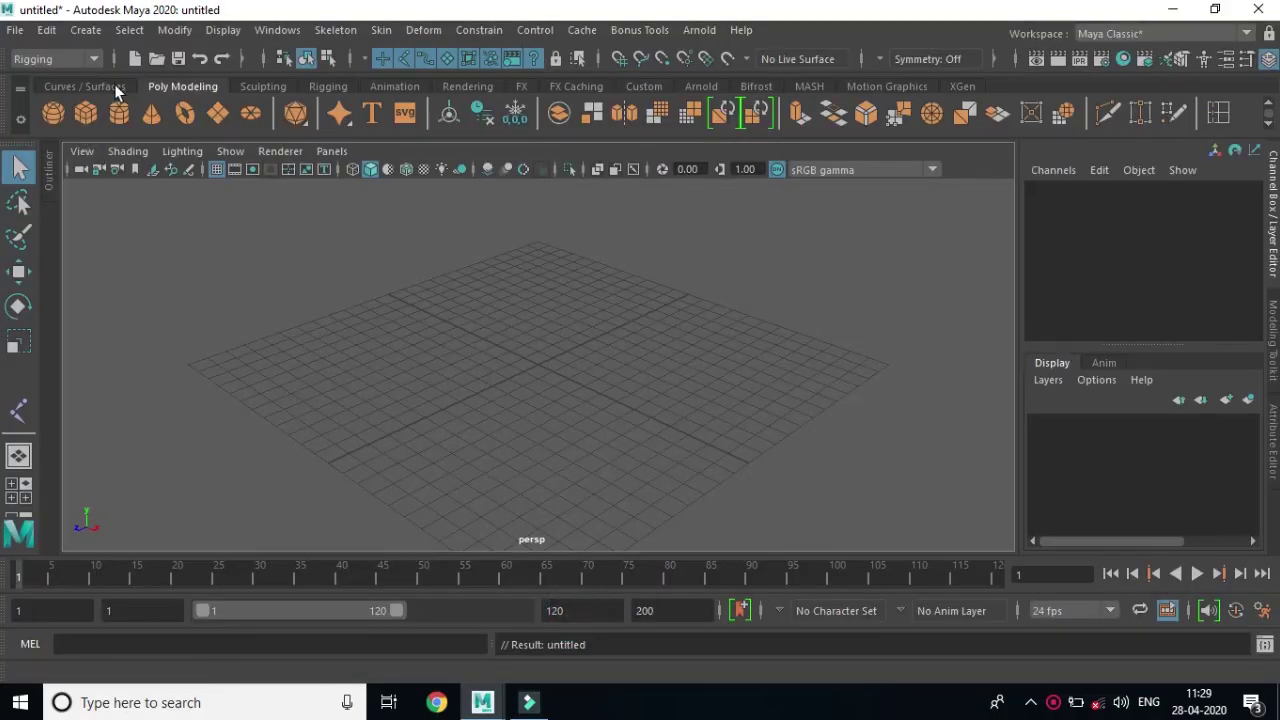
click(18, 30)
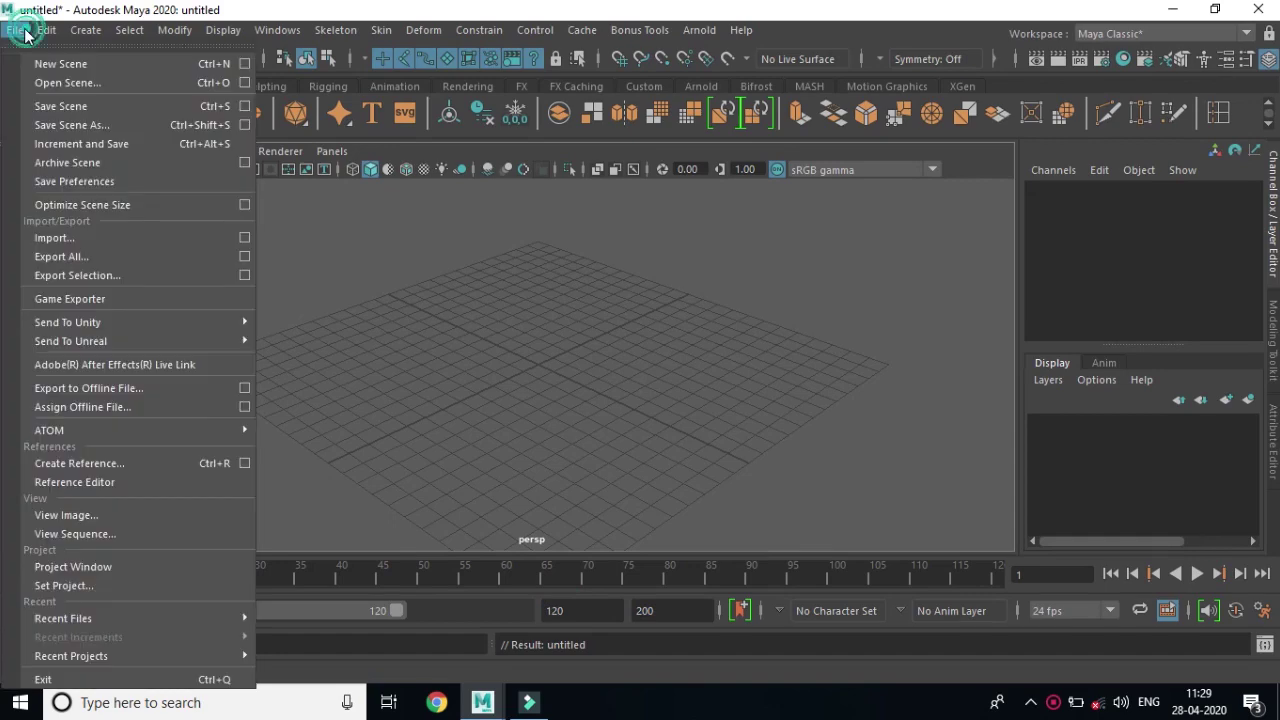
click(88, 84)
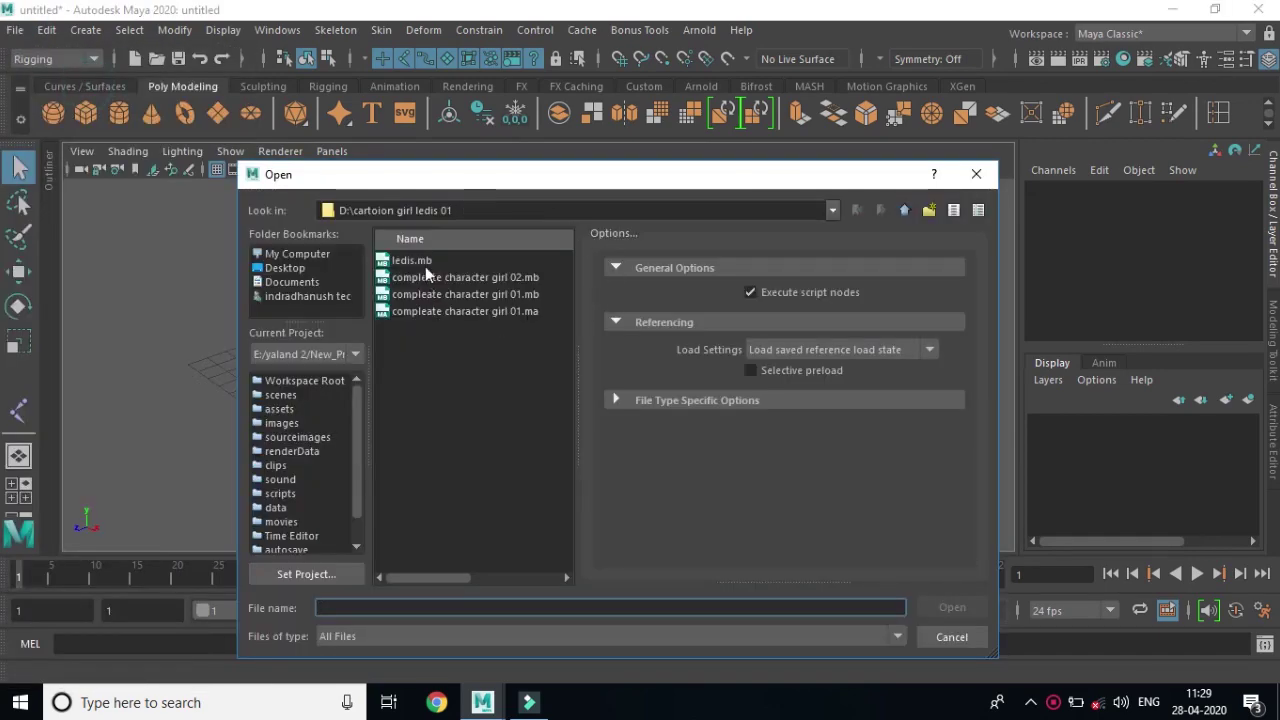
click(422, 261)
click(956, 610)
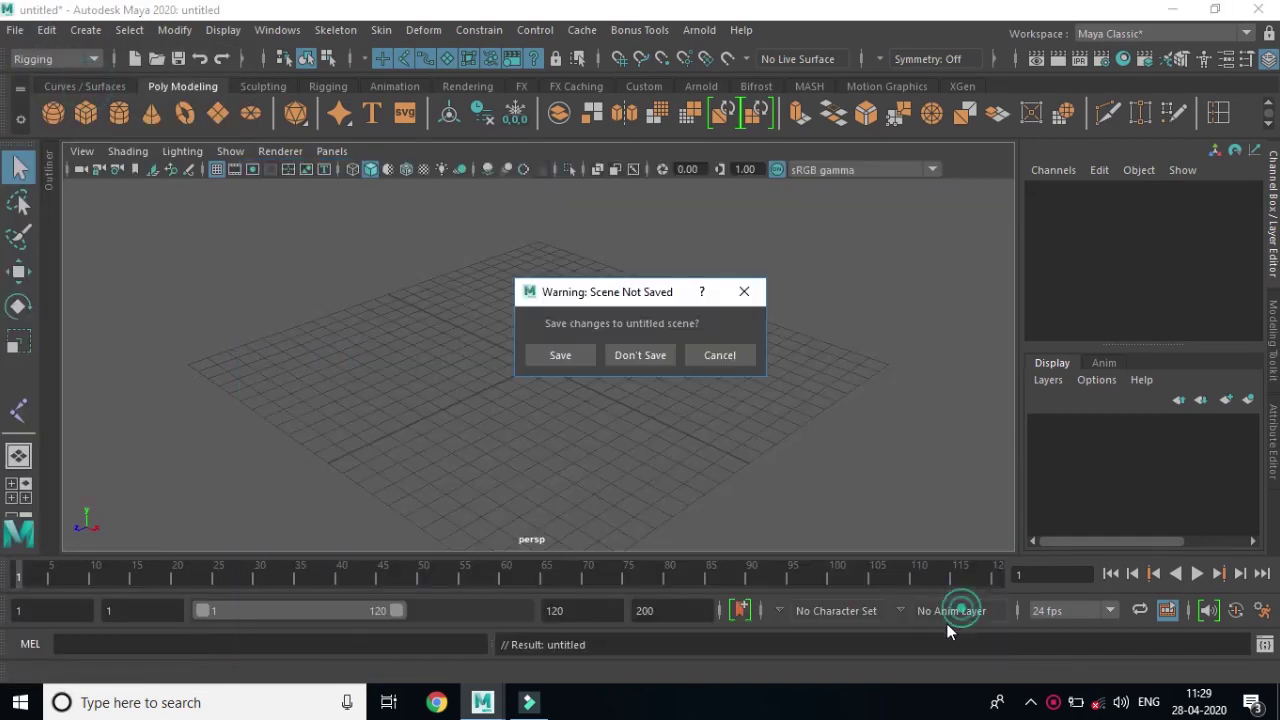
click(660, 357)
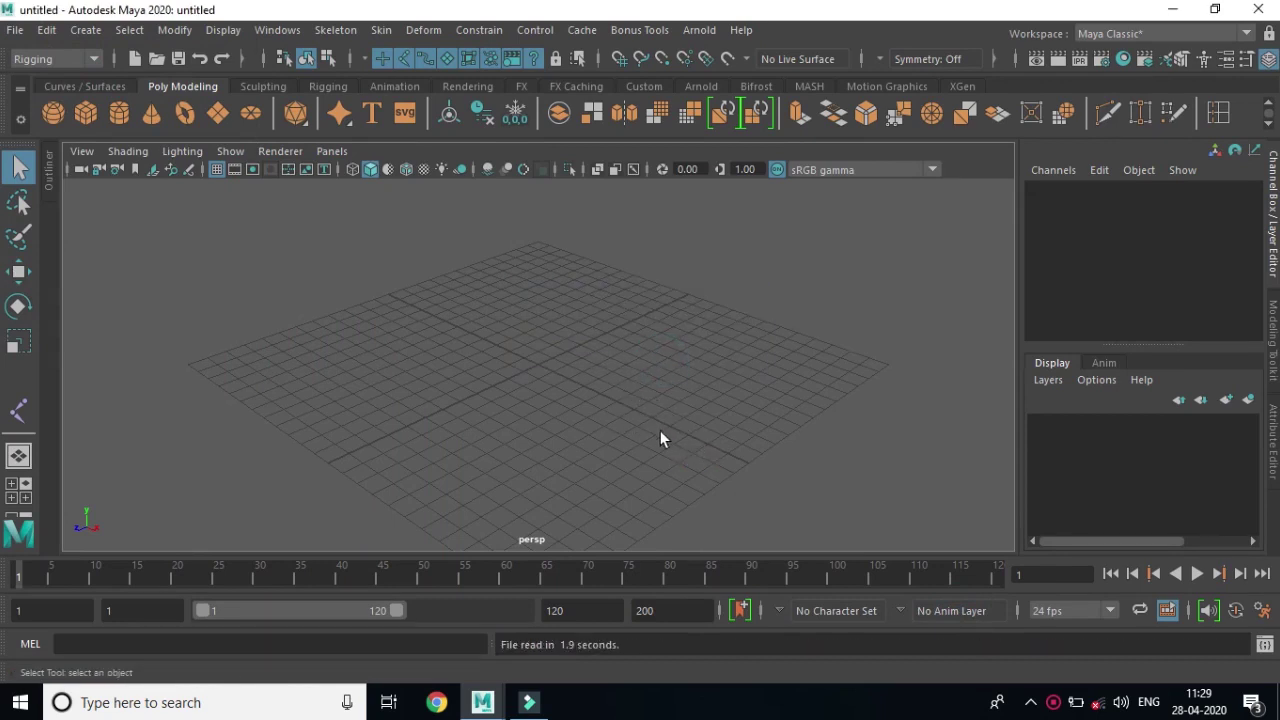
Tumble, pan and zoom around the cartoon girl to inspect her from legs to hair.
scroll(580, 374, up, 2)
scroll(669, 395, up, 2)
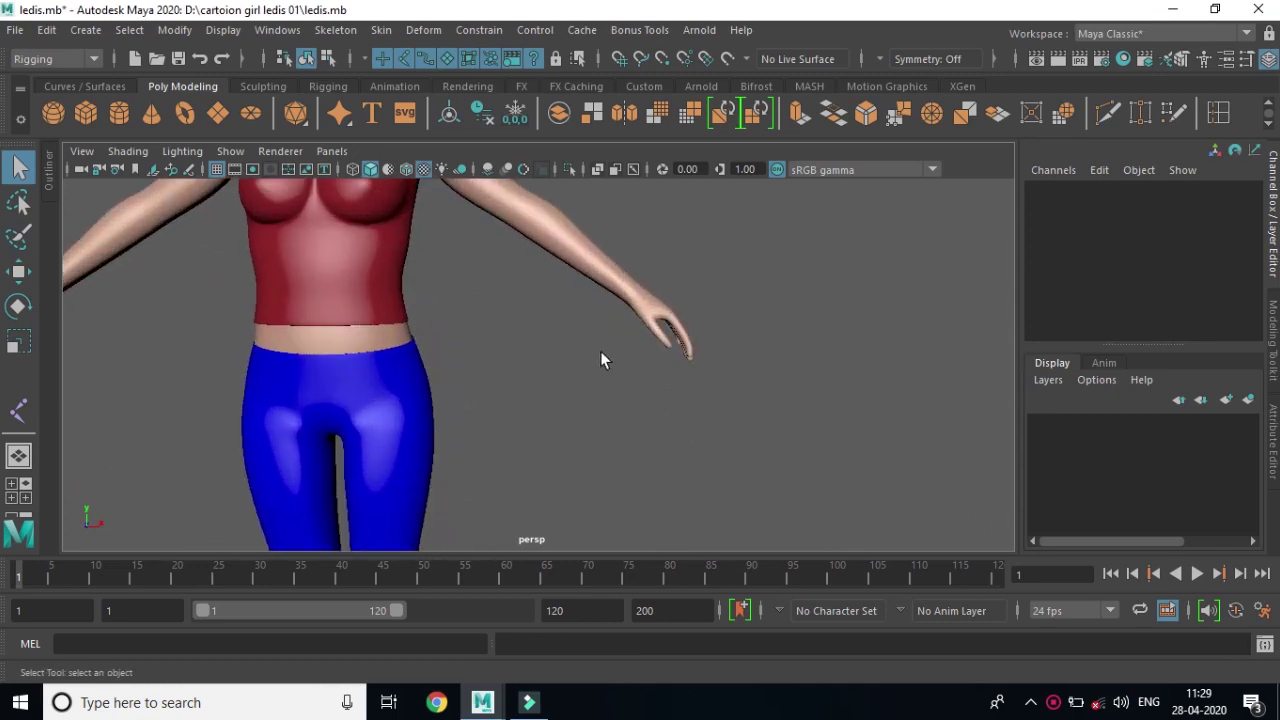
scroll(545, 345, down, 2)
alt+right_drag(523, 351, 720, 446)
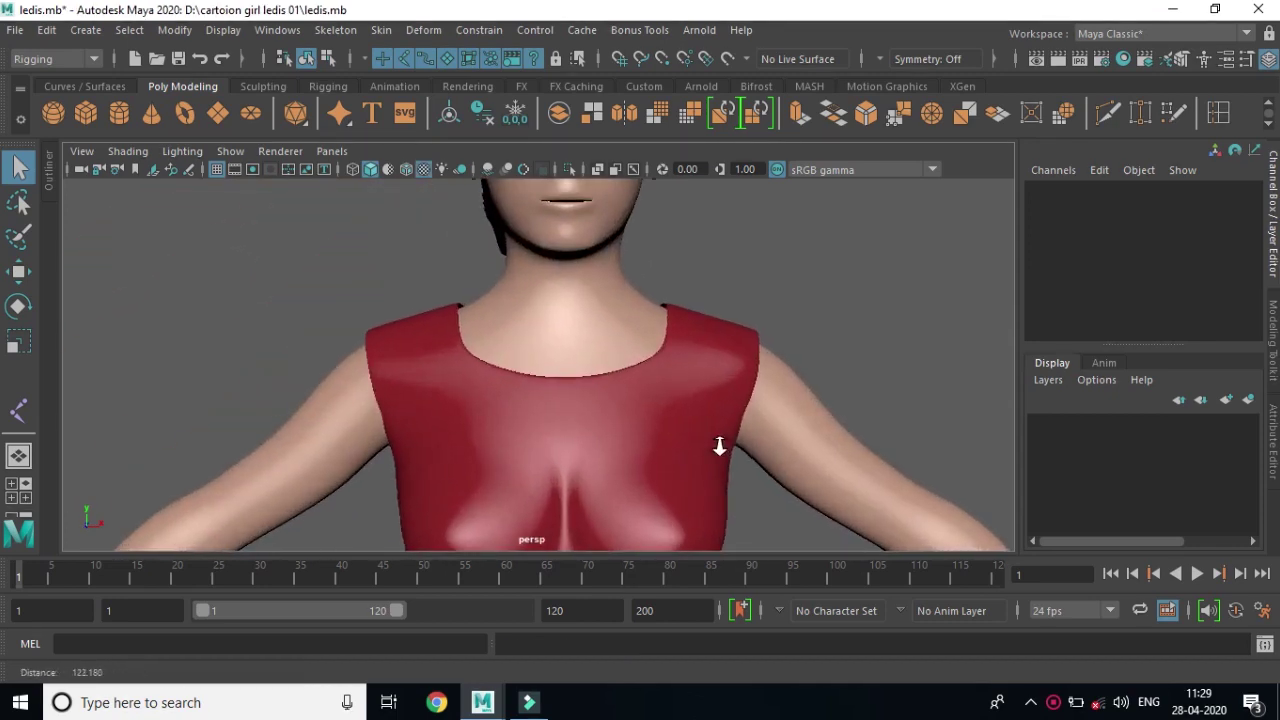
mouse_move(771, 485)
alt+mouse_down()
mouse_move(623, 466)
mouse_move(746, 494)
mouse_move(657, 346)
alt+mouse_up()
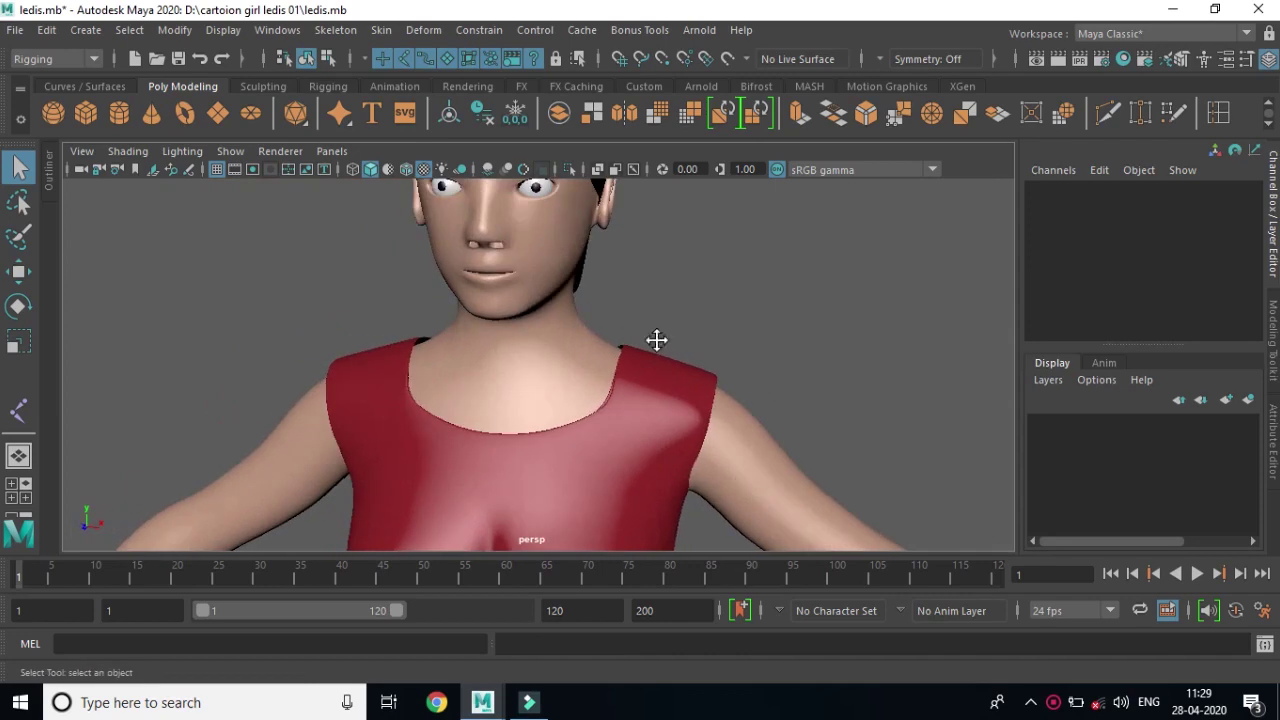
scroll(660, 361, down, 2)
scroll(569, 371, down, 2)
scroll(637, 423, down, 2)
mouse_move(637, 423)
alt+middle_down()
mouse_move(651, 287)
mouse_move(657, 549)
alt+middle_up()
scroll(511, 234, up, 3)
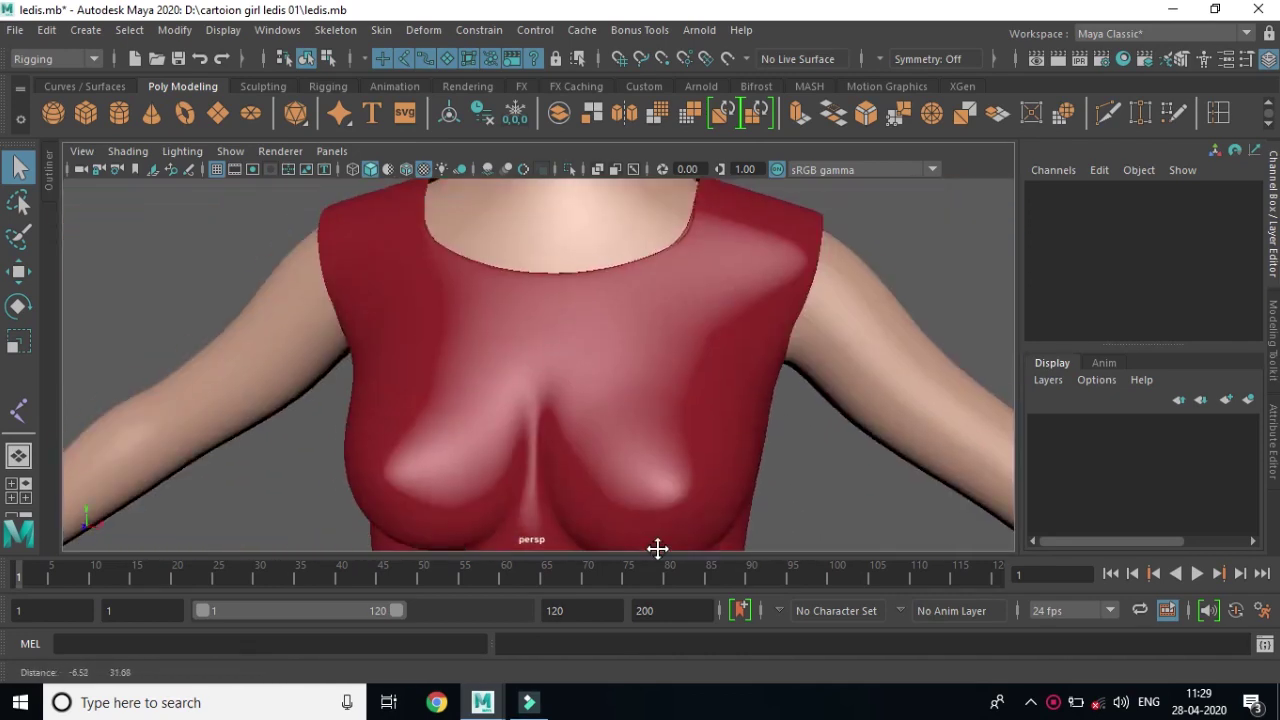
alt+middle_drag(603, 340, 617, 531)
alt+middle_drag(626, 403, 596, 444)
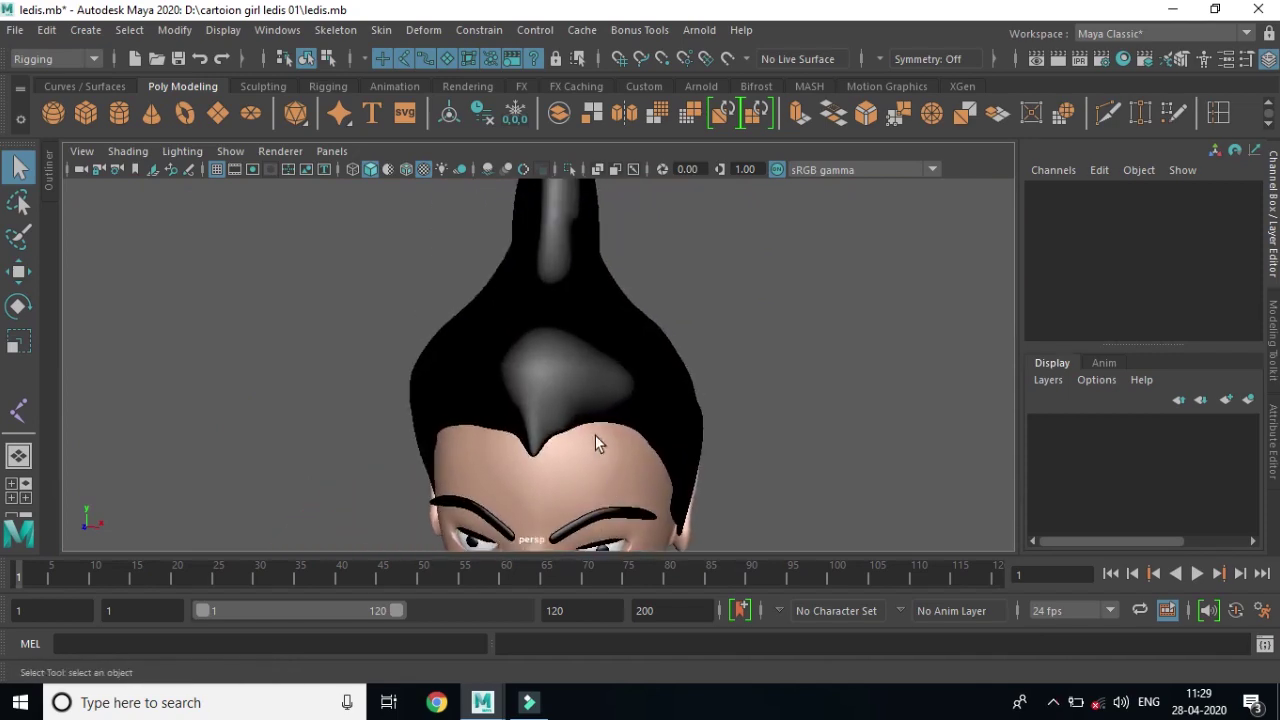
Select the hair mesh, then marquee-select the whole character: body, clothes and hair.
click(567, 355)
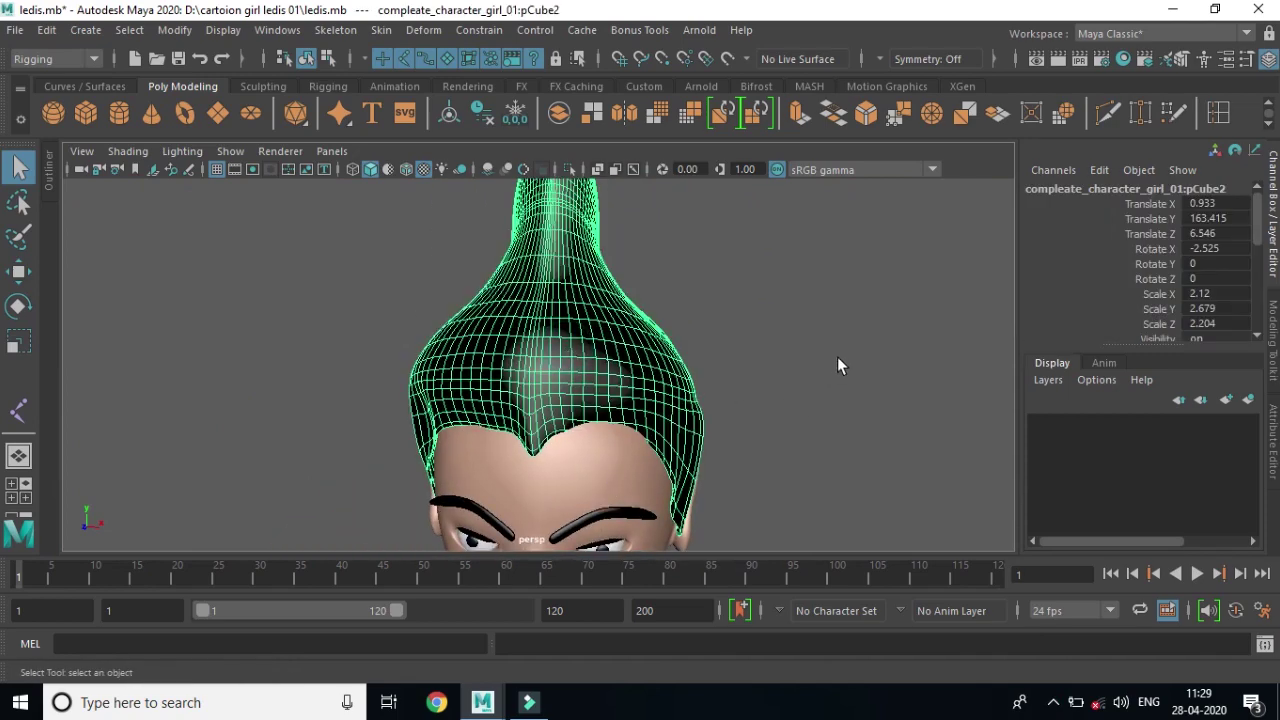
click(801, 386)
click(542, 340)
scroll(570, 415, up, 2)
scroll(760, 445, down, 2)
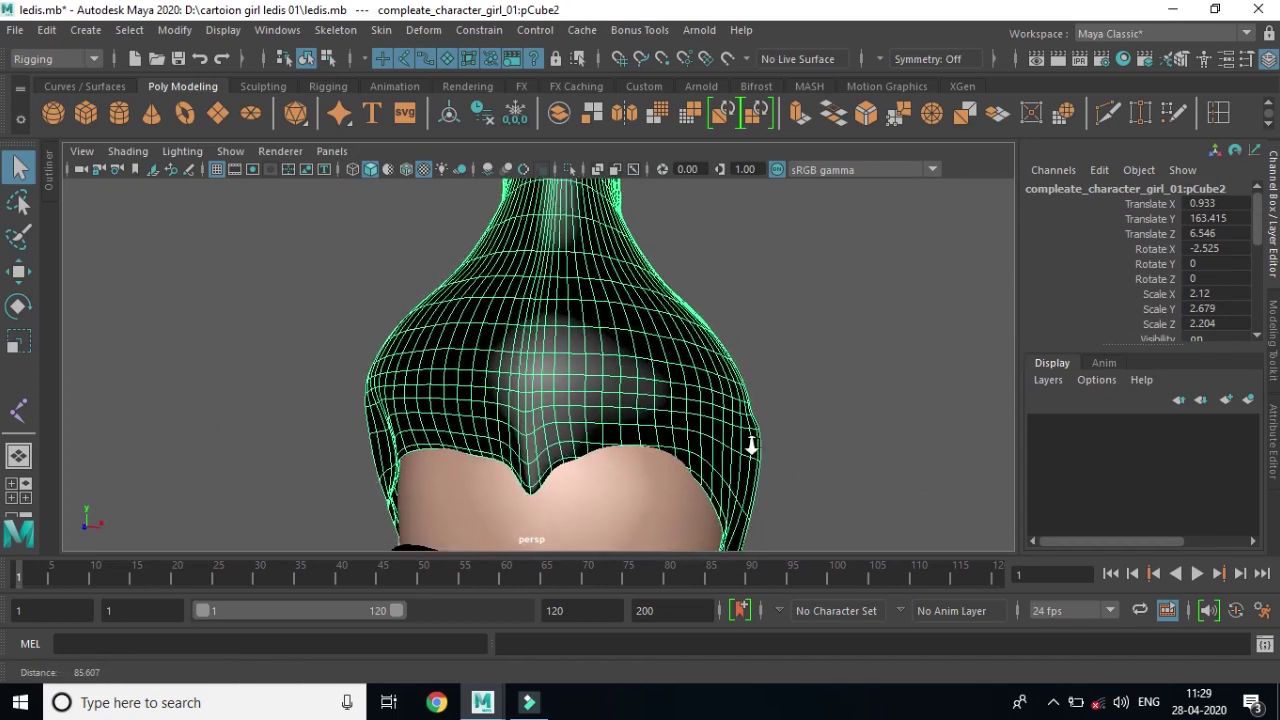
scroll(690, 430, down, 2)
scroll(550, 400, down, 3)
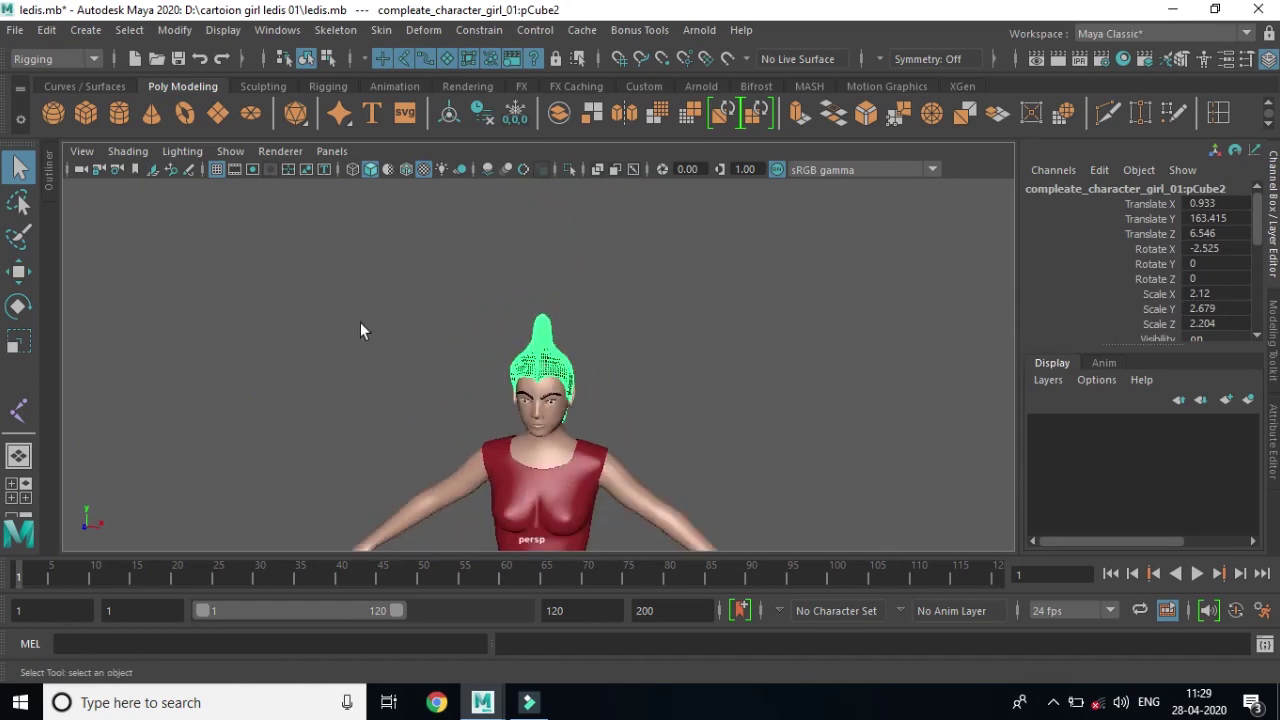
scroll(623, 350, down, 2)
scroll(378, 335, down, 1)
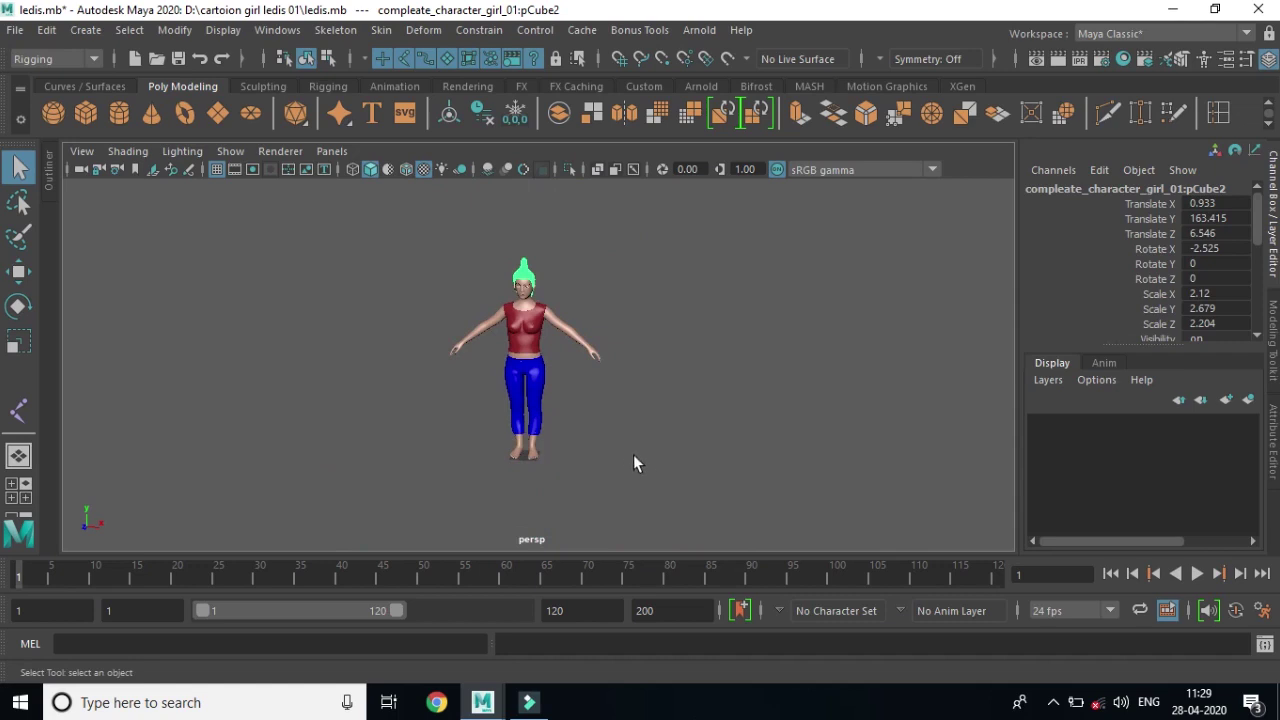
click(664, 433)
drag(745, 493, 415, 236)
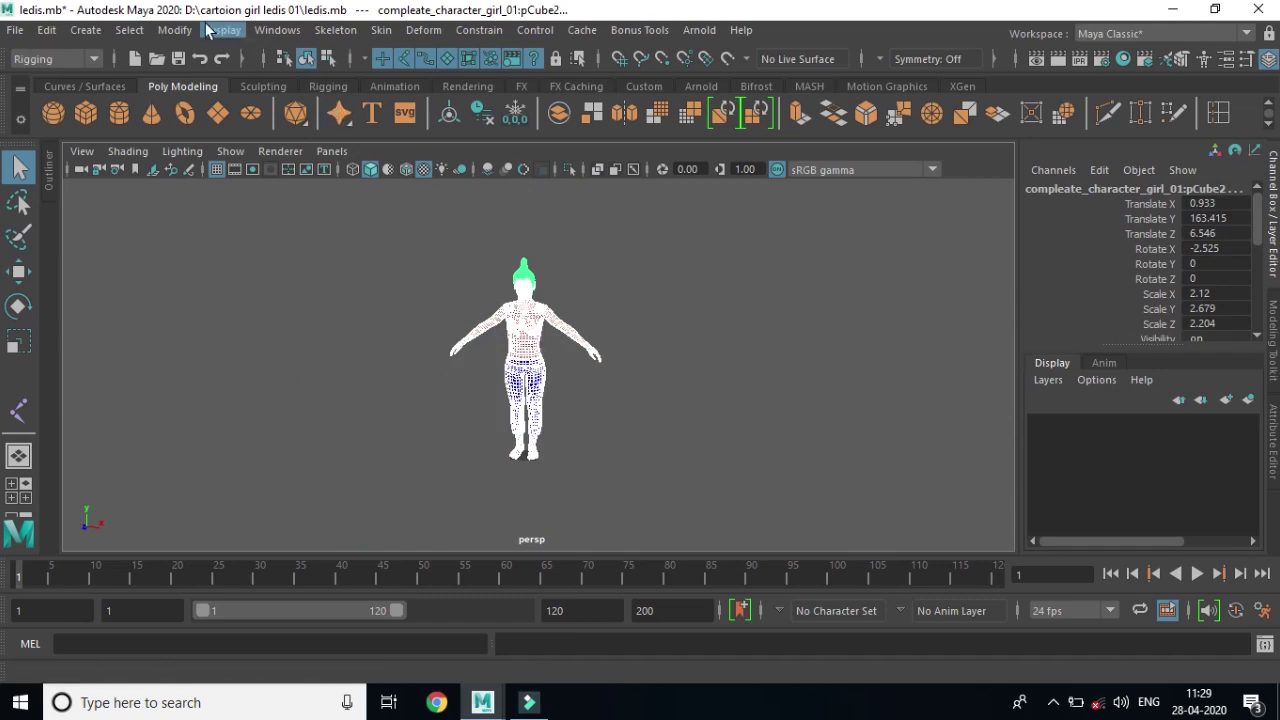
In the Modeling menu set, combine all the girl's meshes into one object, then deselect it.
click(55, 58)
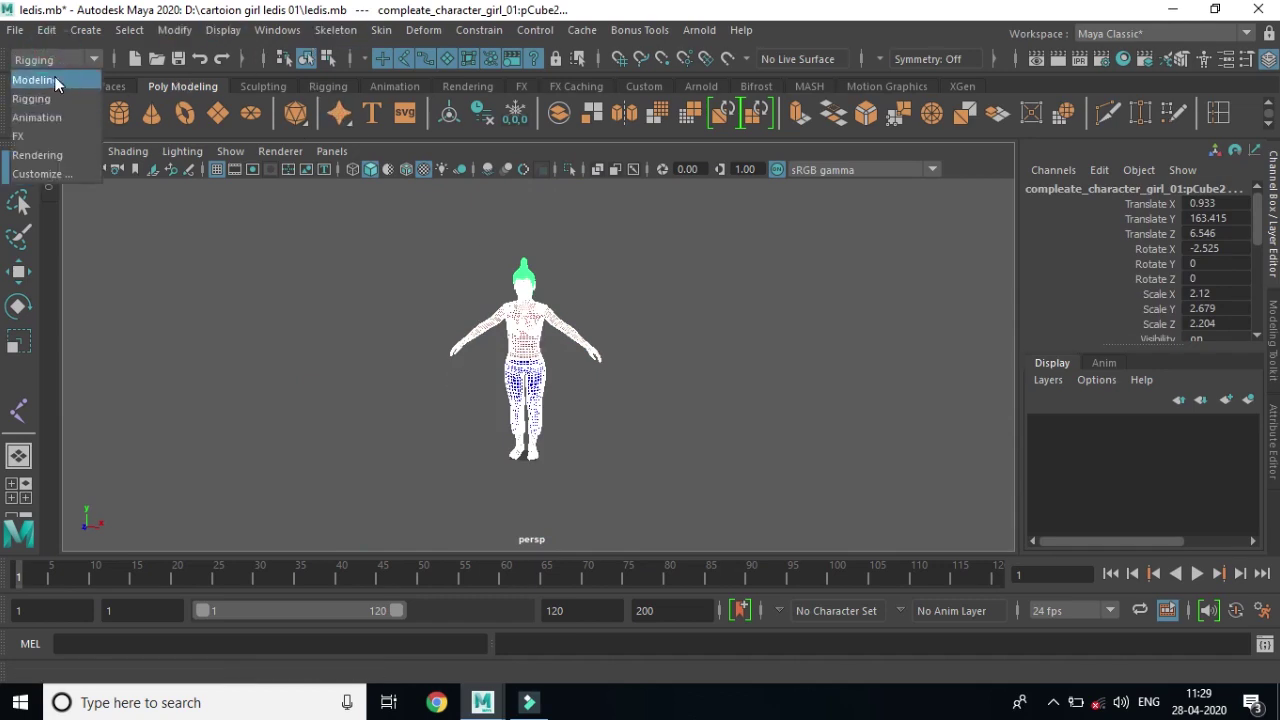
click(45, 78)
click(327, 30)
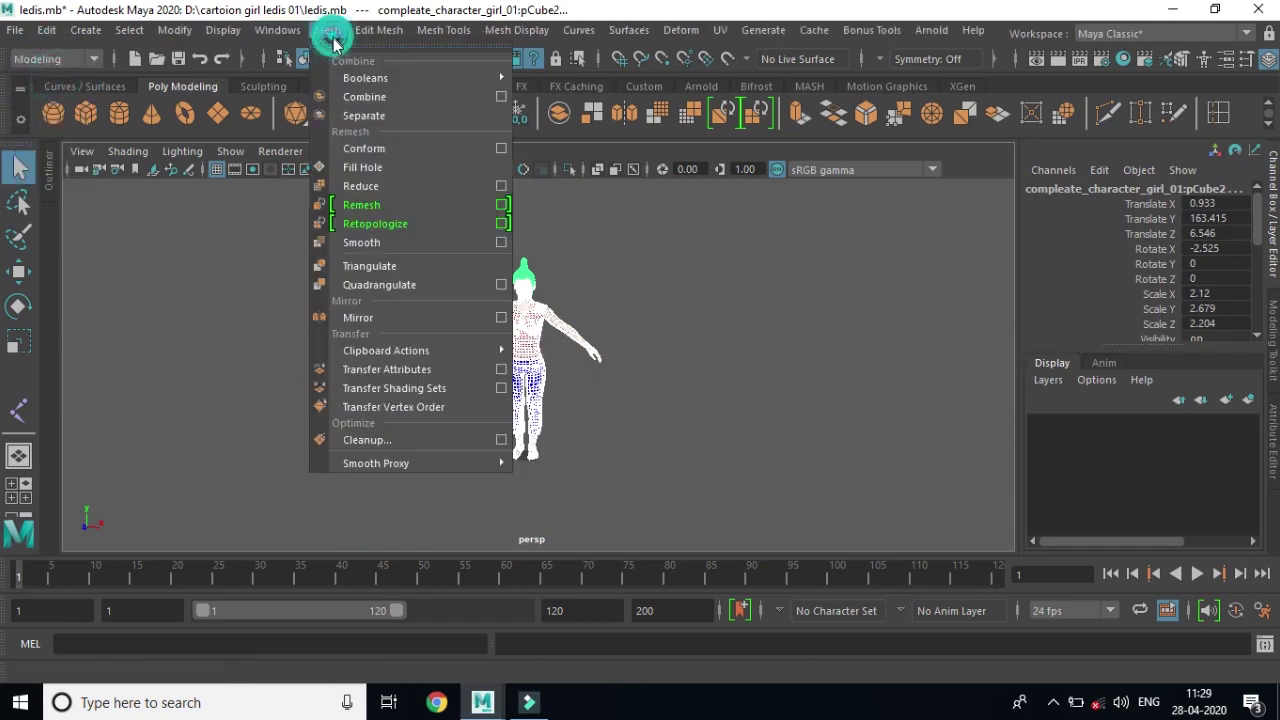
click(361, 95)
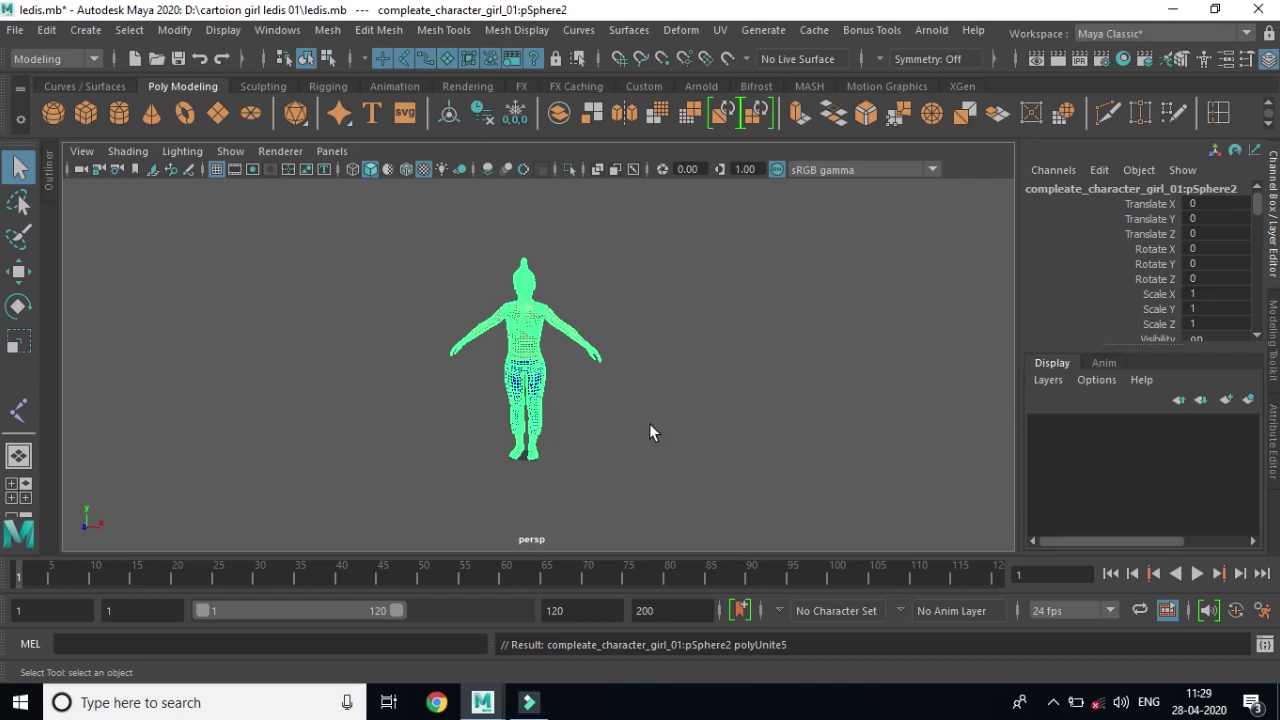
click(744, 323)
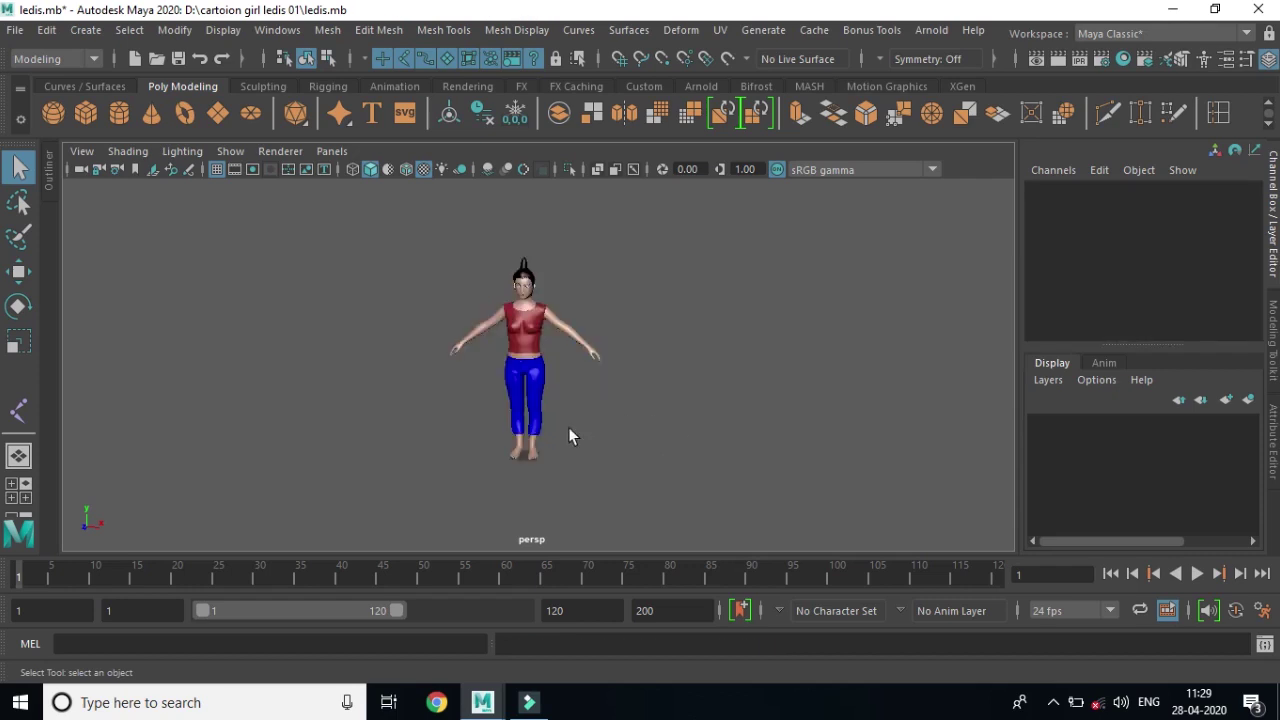
click(19, 272)
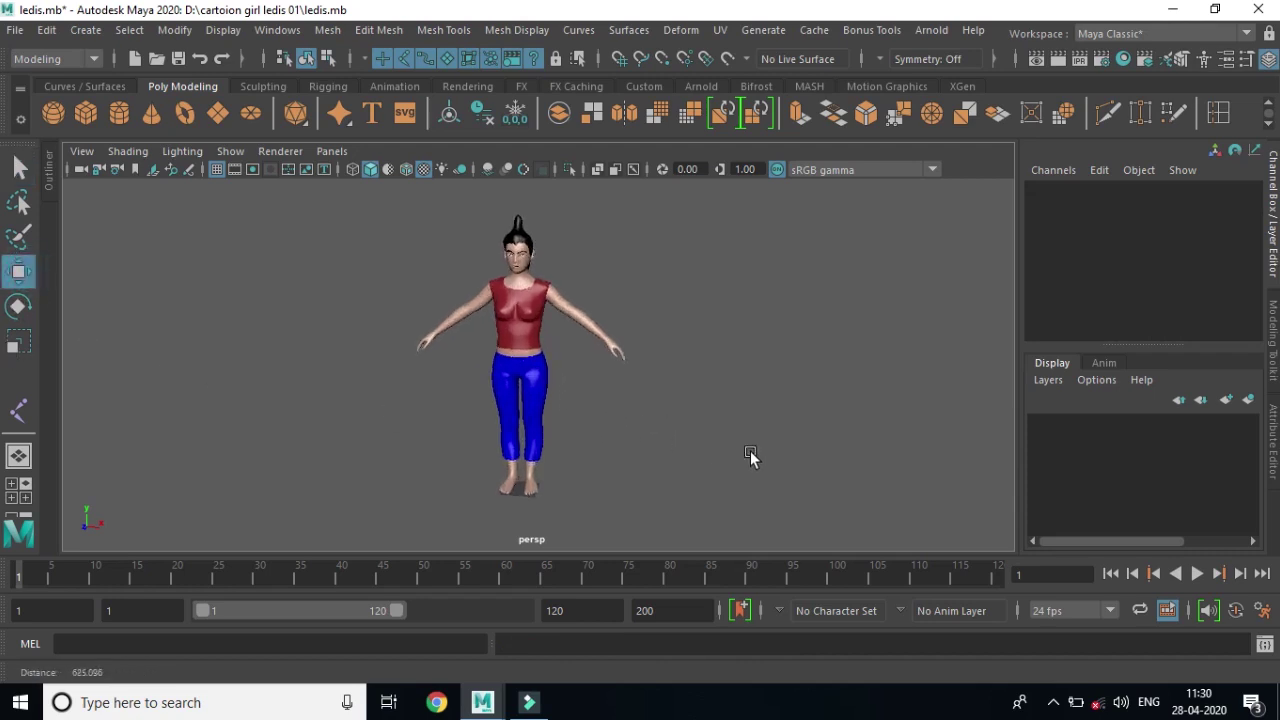
Centre the combined girl mesh in view and select it.
scroll(700, 465, up, 5)
mouse_move(649, 477)
alt+mouse_down()
mouse_move(594, 465)
mouse_move(668, 360)
alt+mouse_up()
scroll(849, 457, up, 3)
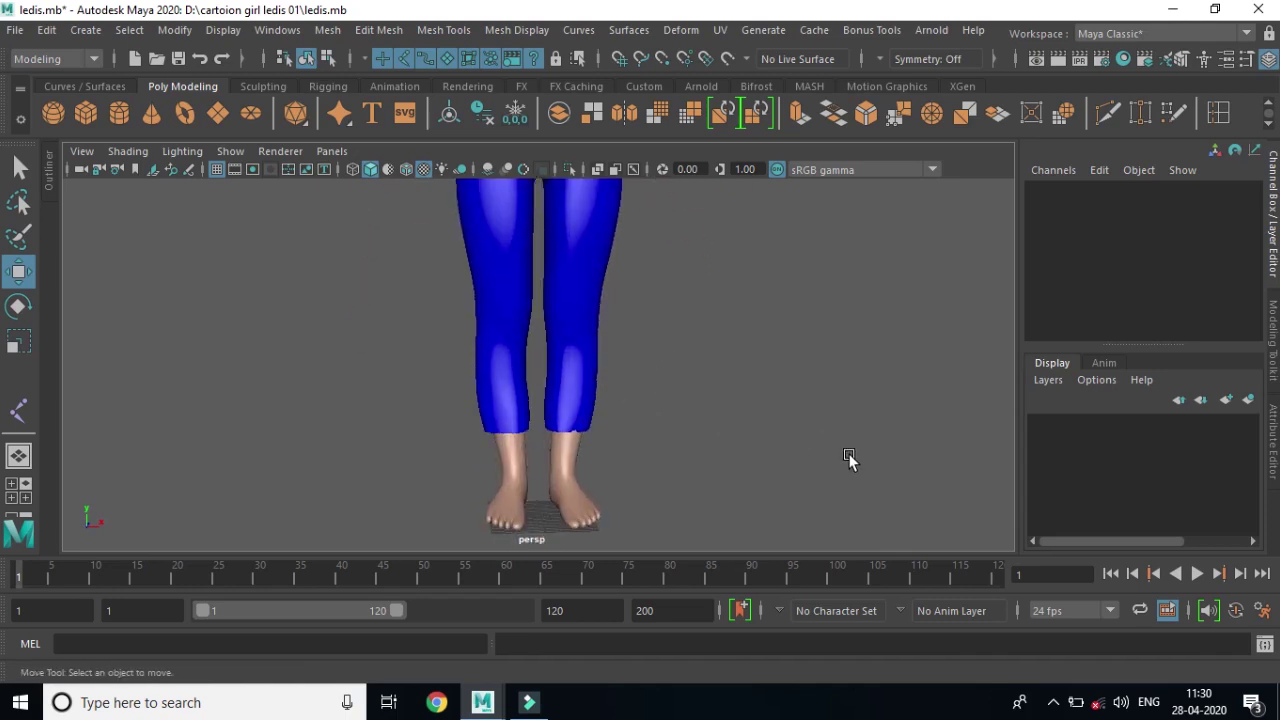
alt+middle_drag(692, 455, 672, 335)
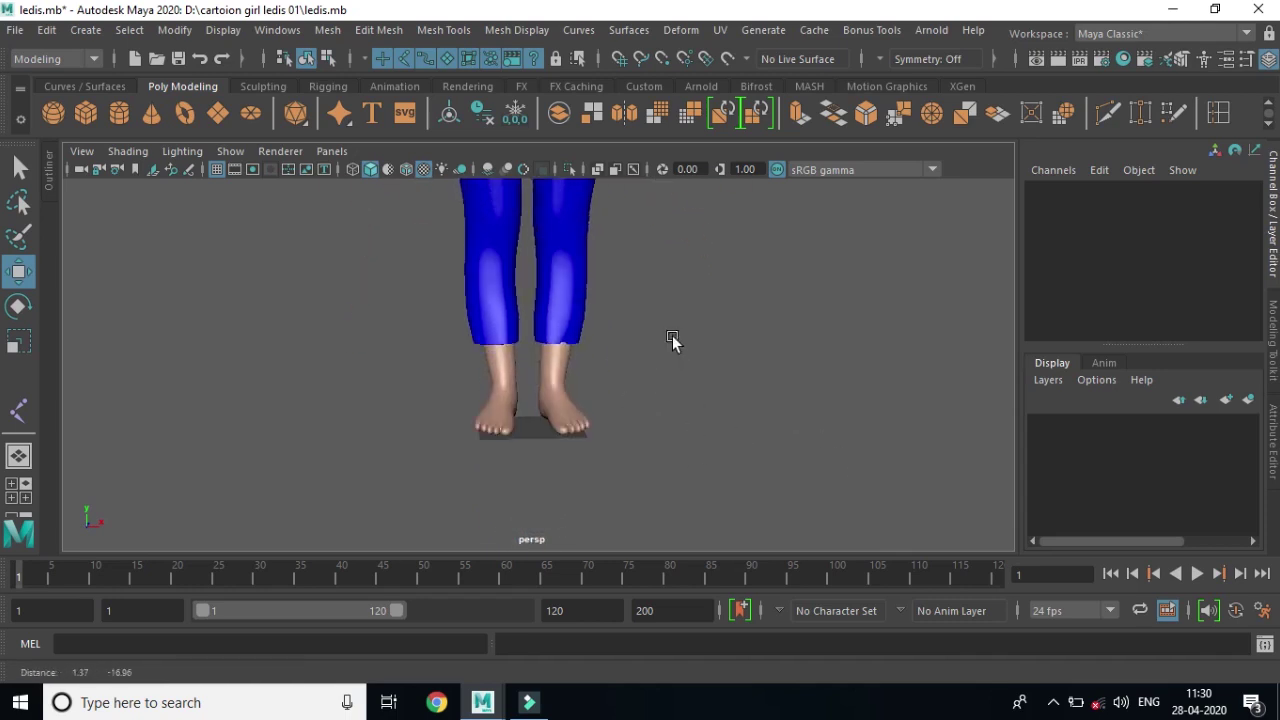
scroll(672, 335, down, 2)
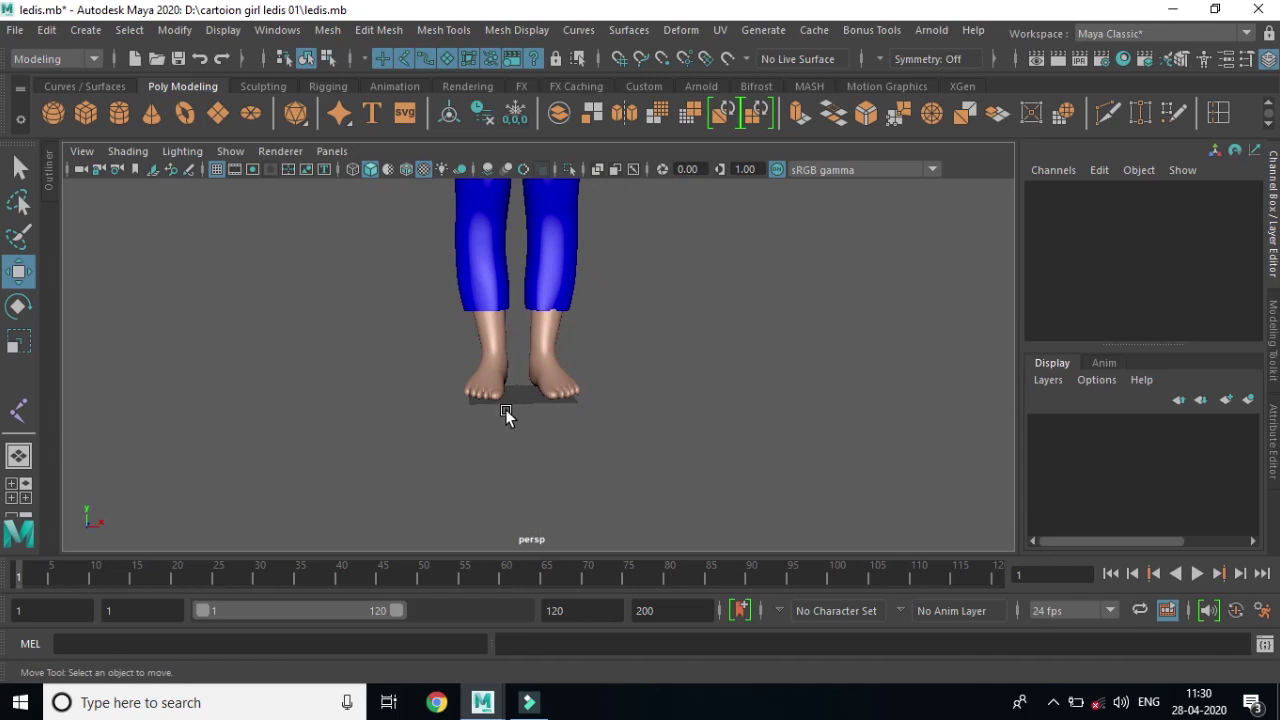
scroll(869, 471, down, 3)
alt+middle_drag(590, 350, 606, 371)
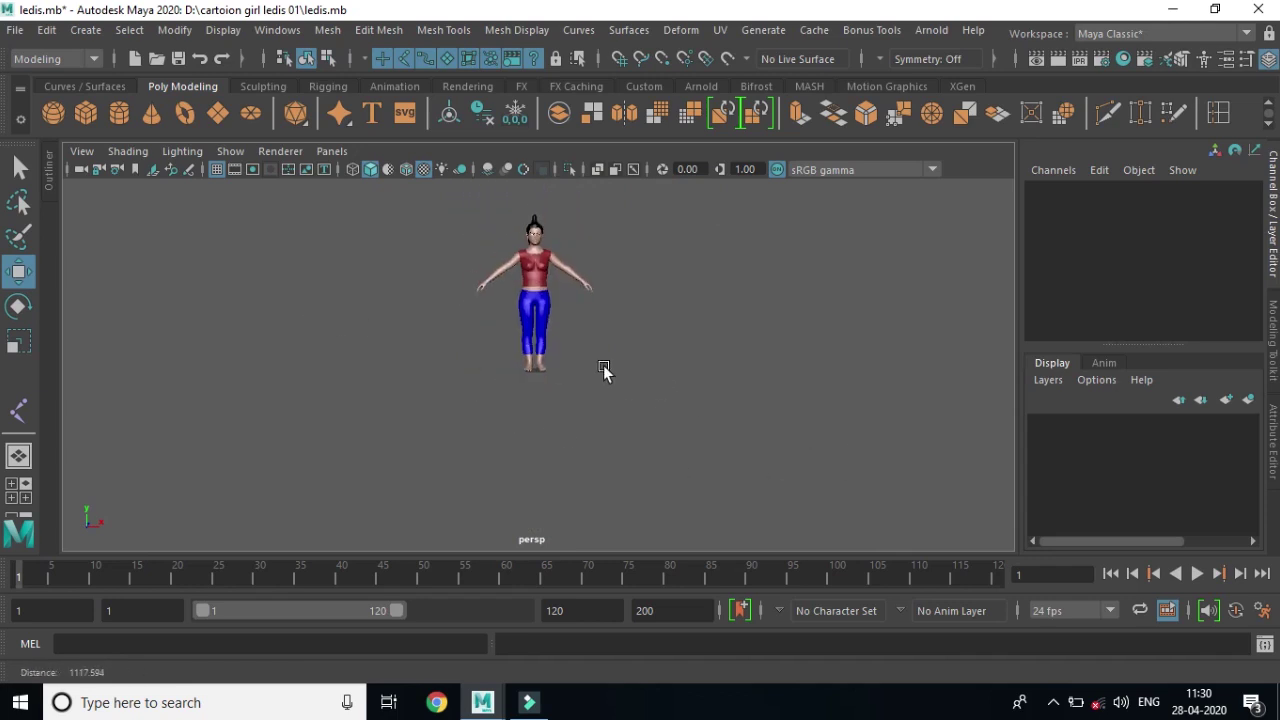
scroll(443, 314, up, 2)
drag(374, 257, 610, 480)
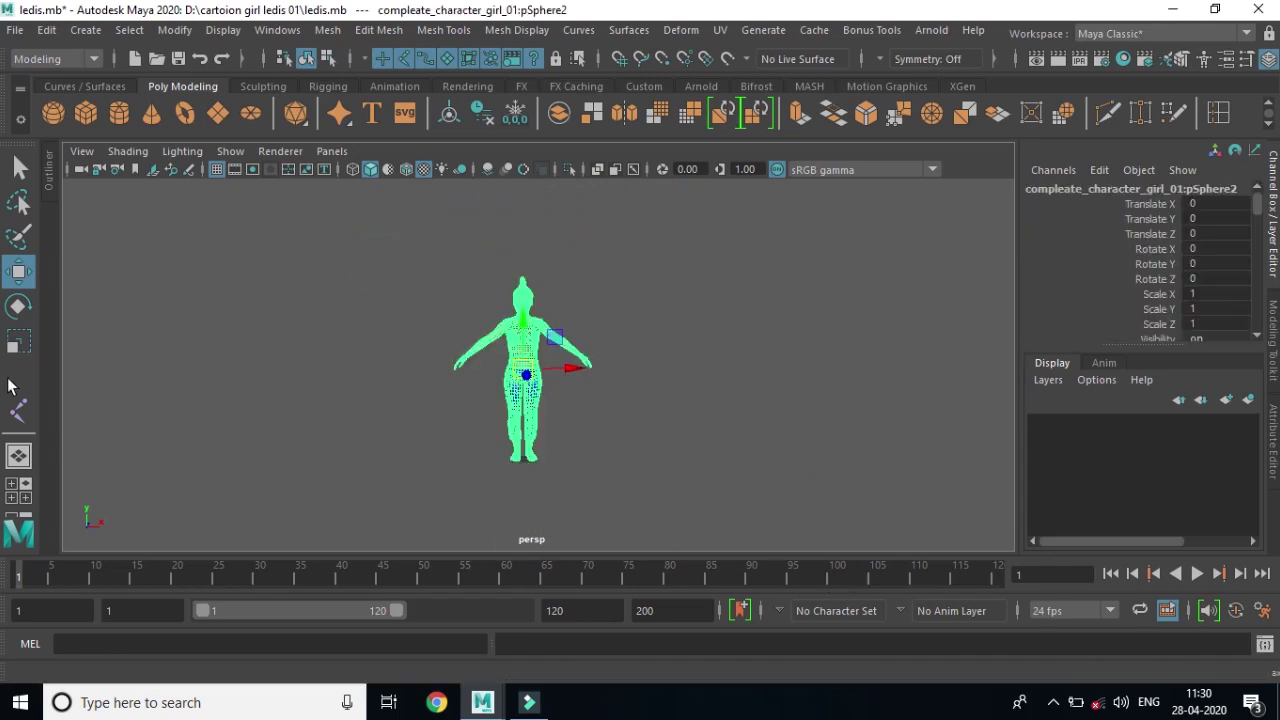
Scale the girl uniformly down to 0.074 in the front view, then deselect her.
click(22, 341)
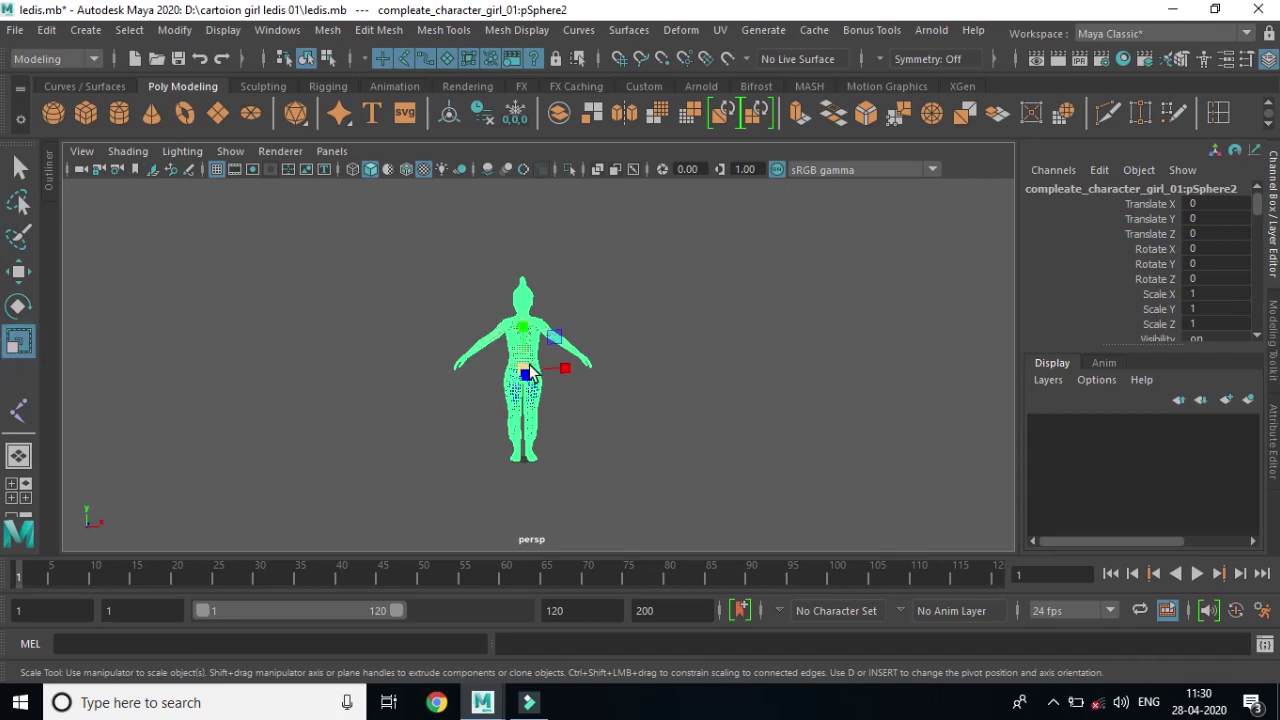
key(space)
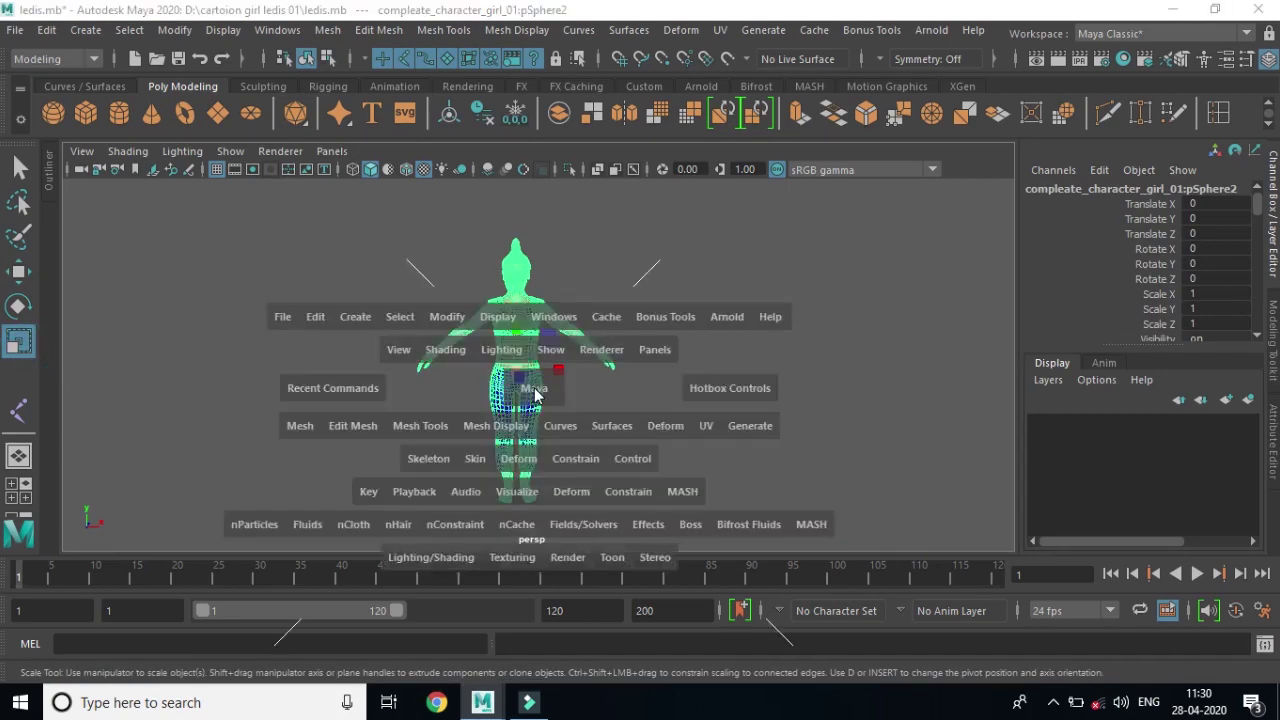
key(space)
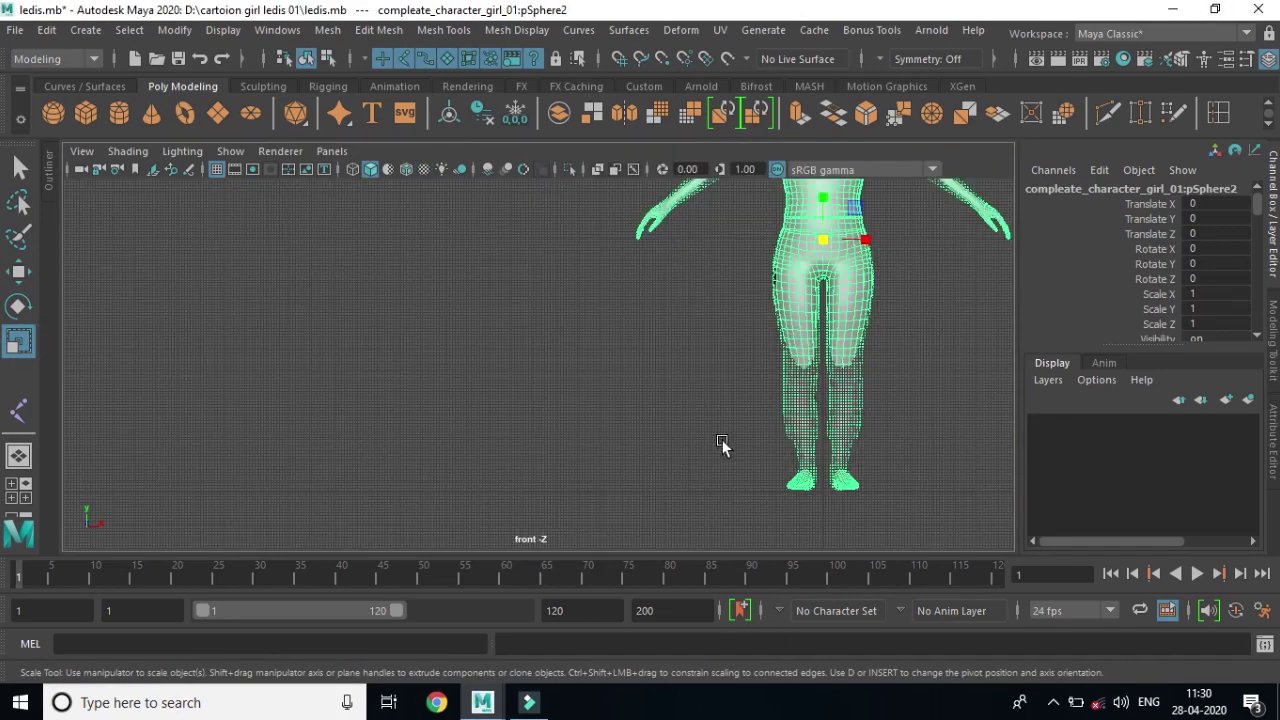
scroll(246, 288, down, 2)
scroll(650, 415, down, 2)
scroll(241, 311, down, 2)
key(f)
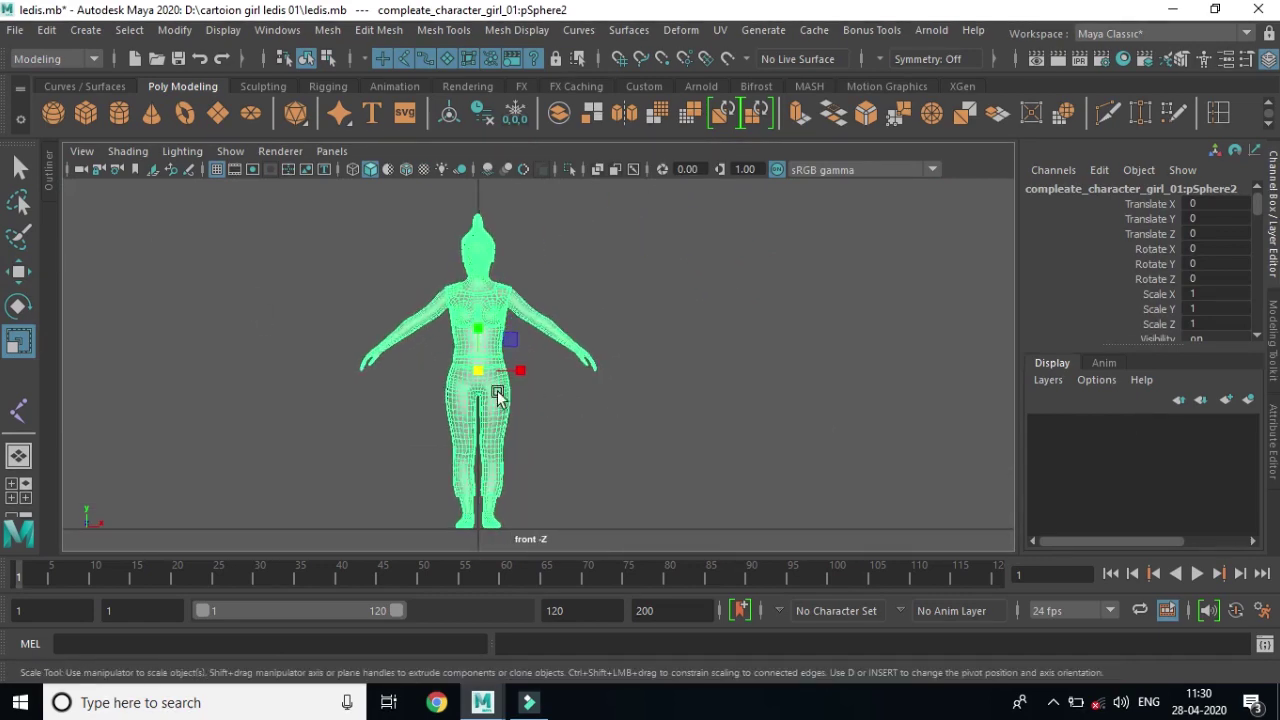
drag(484, 375, 300, 370)
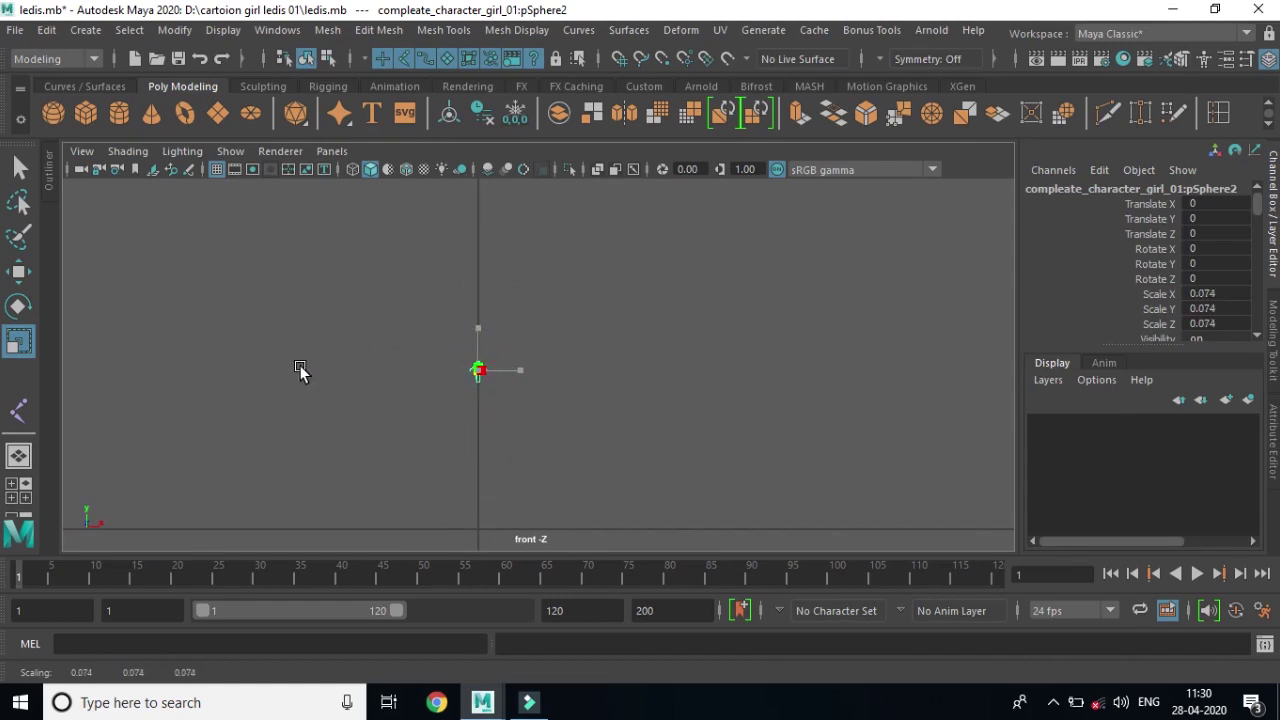
key(f)
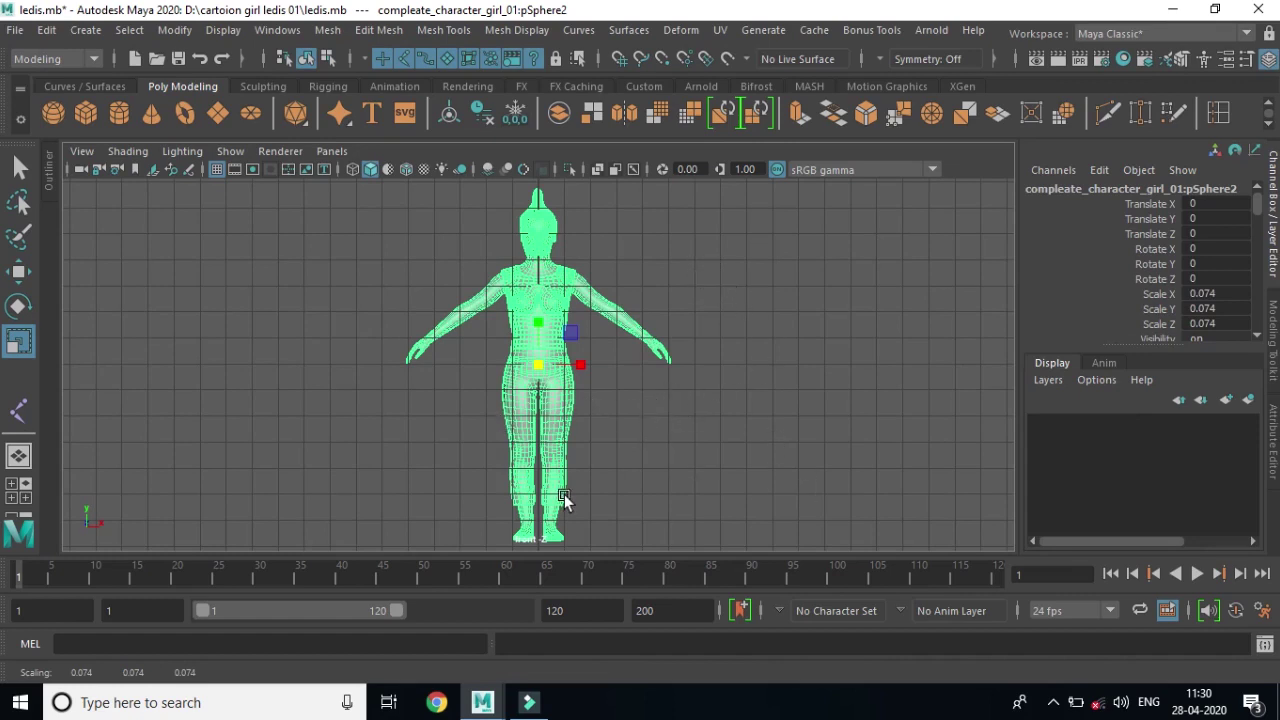
click(833, 357)
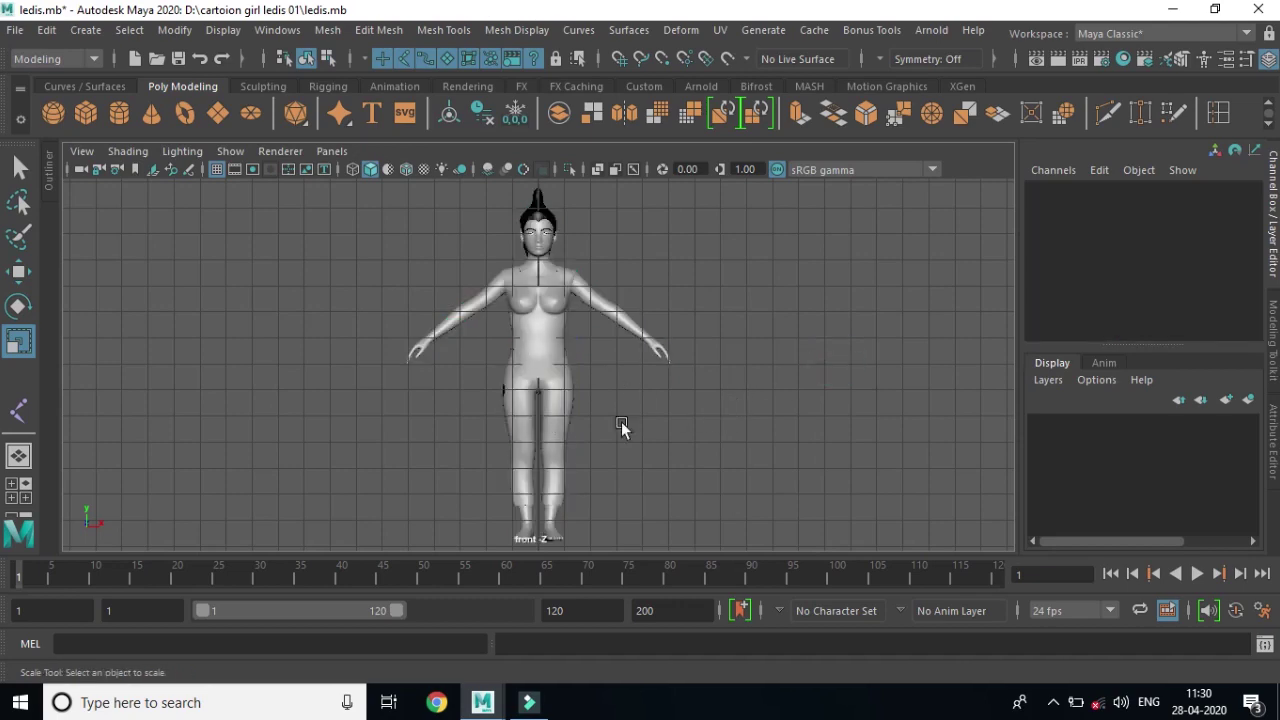
Zoom in on the torso and arms and turn on X-Ray Joints in the front view.
alt+right_drag(597, 379, 637, 436)
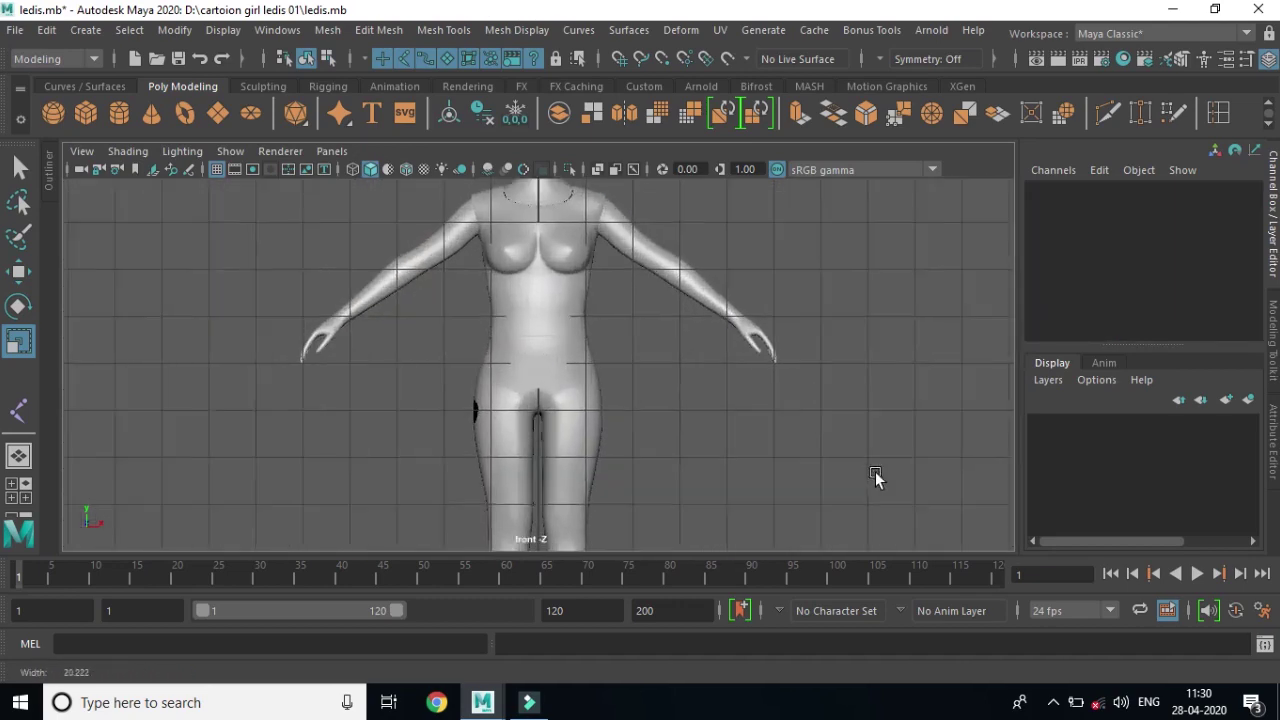
alt+middle_drag(637, 436, 614, 205)
alt+right_drag(731, 341, 651, 241)
alt+middle_drag(651, 241, 701, 531)
mouse_move(626, 346)
alt+right_down()
mouse_move(711, 383)
mouse_move(760, 343)
alt+right_up()
alt+middle_drag(760, 343, 712, 366)
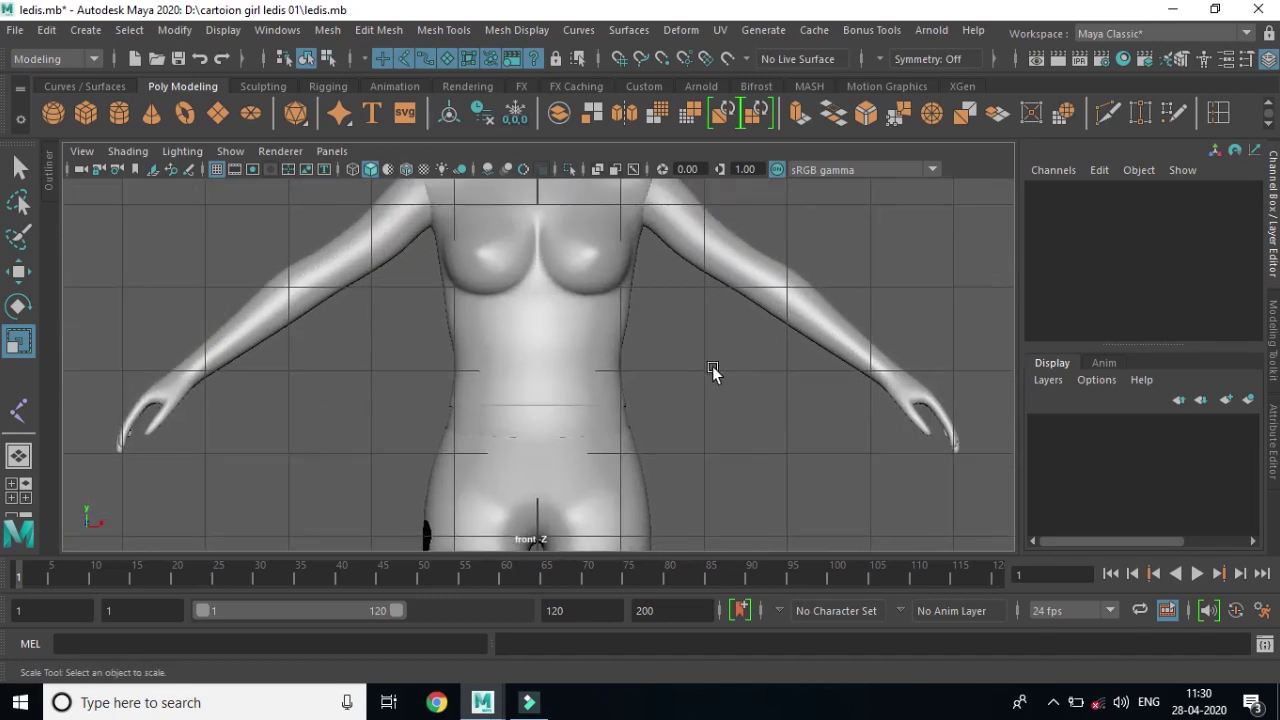
click(128, 151)
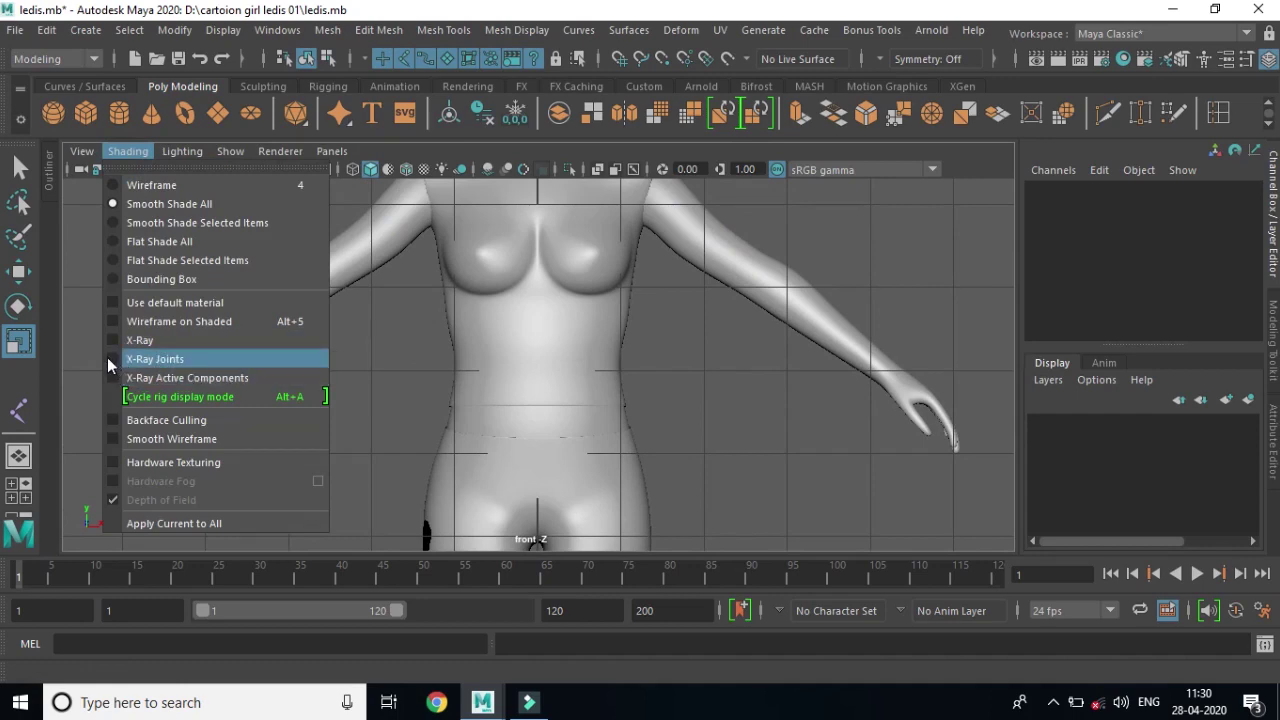
click(107, 357)
Check the hips and legs up close, then zoom back out to the whole character.
alt+right_drag(700, 434, 393, 357)
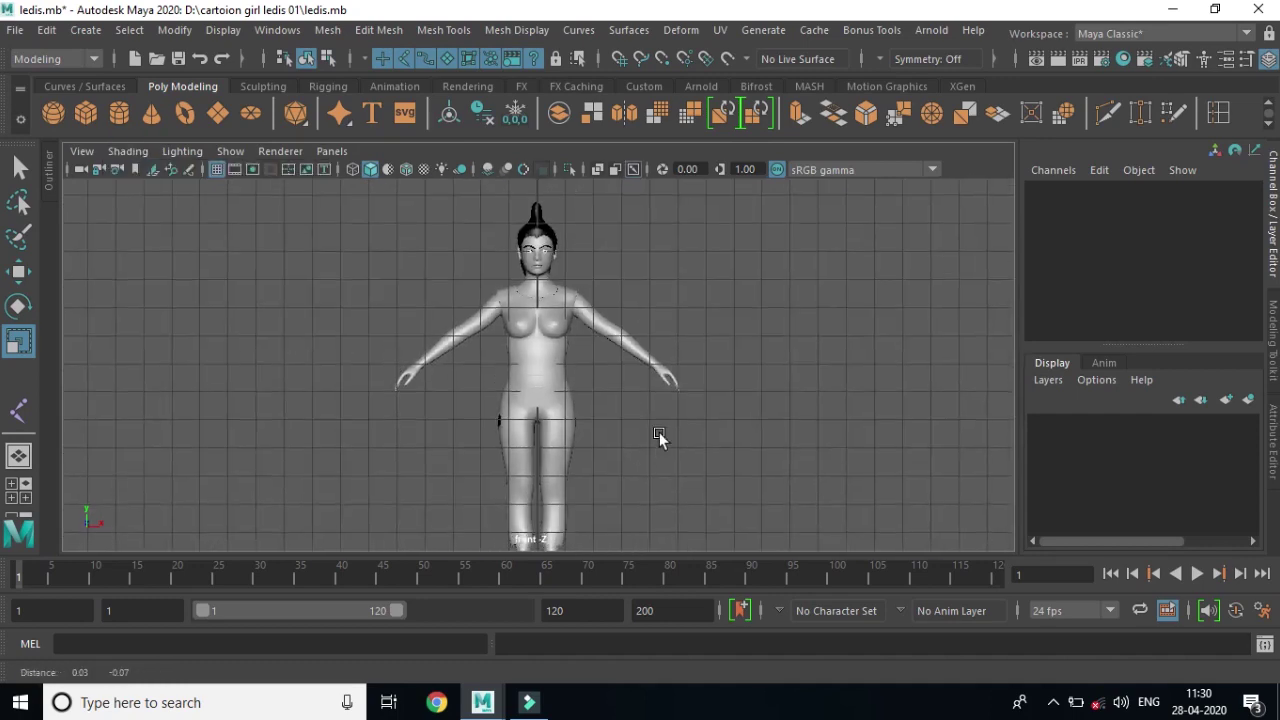
alt+right_drag(663, 457, 631, 354)
alt+right_drag(480, 411, 768, 444)
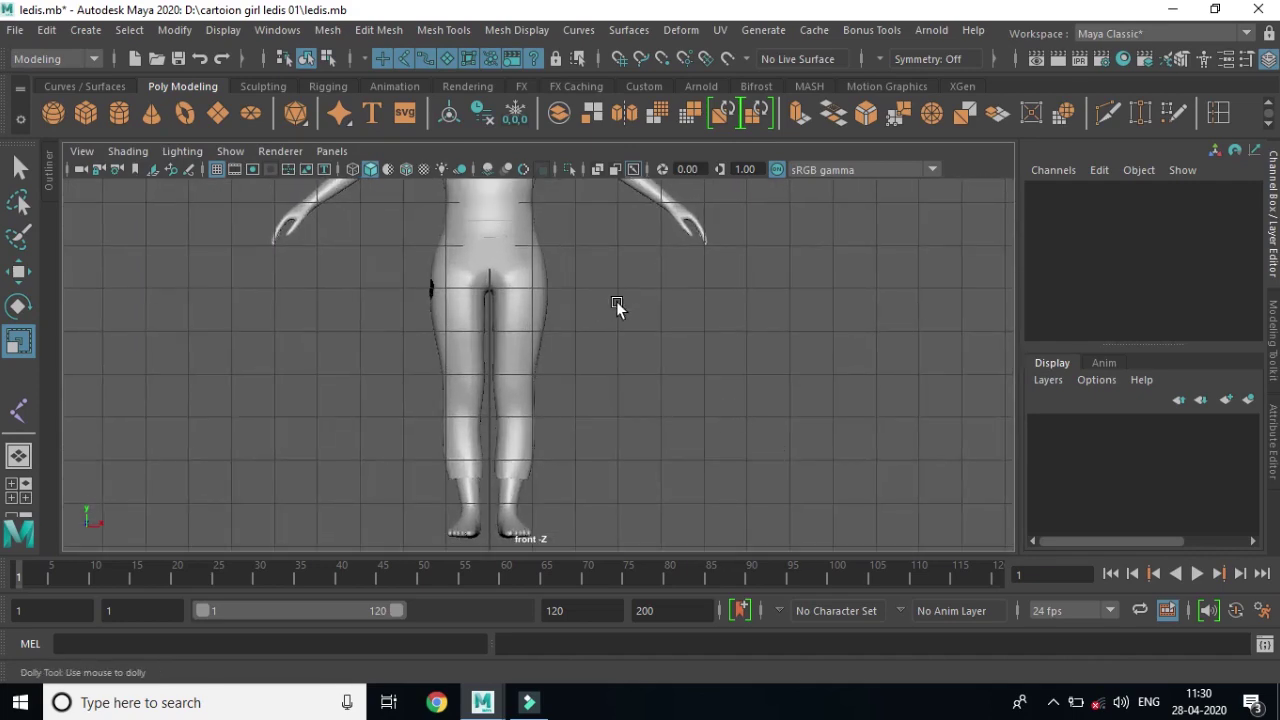
alt+right_drag(591, 303, 713, 343)
mouse_move(592, 245)
alt+right_down()
mouse_move(626, 495)
mouse_move(704, 447)
mouse_move(492, 408)
mouse_move(675, 437)
mouse_move(651, 428)
mouse_move(628, 391)
alt+right_up()
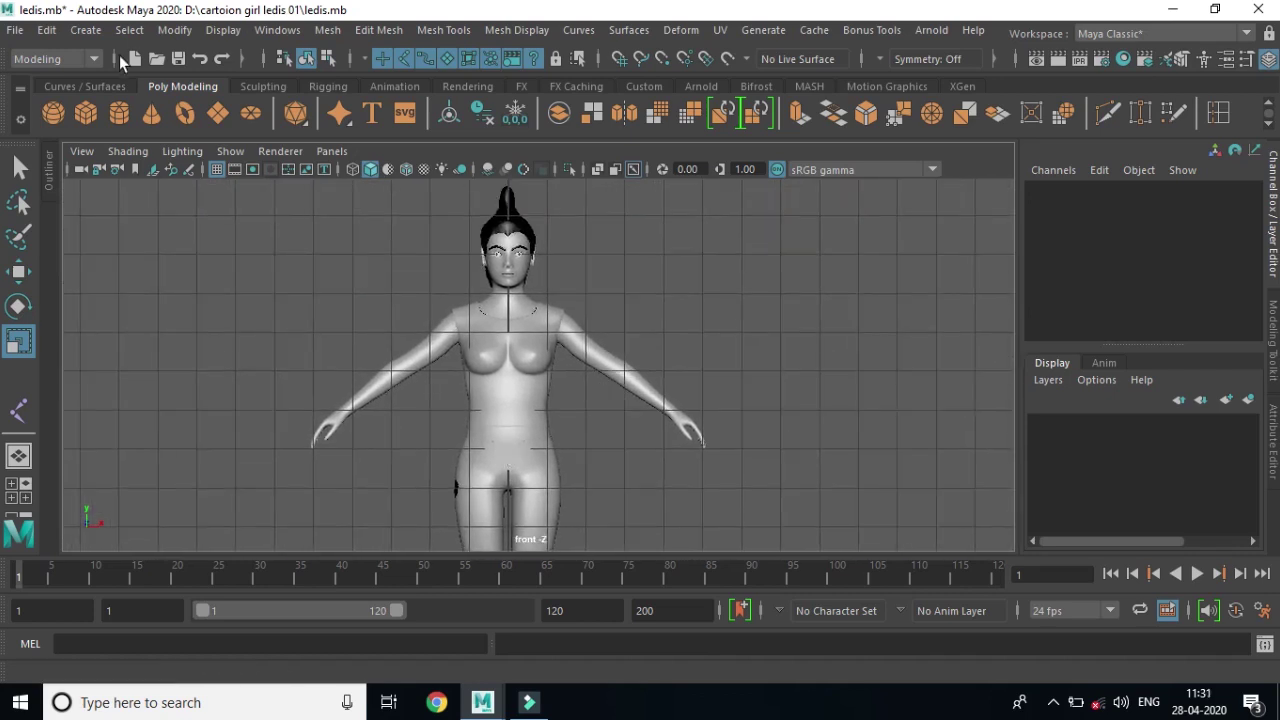
click(93, 58)
Switch to the Rigging menu set and start Skeleton > Create Joints.
click(84, 77)
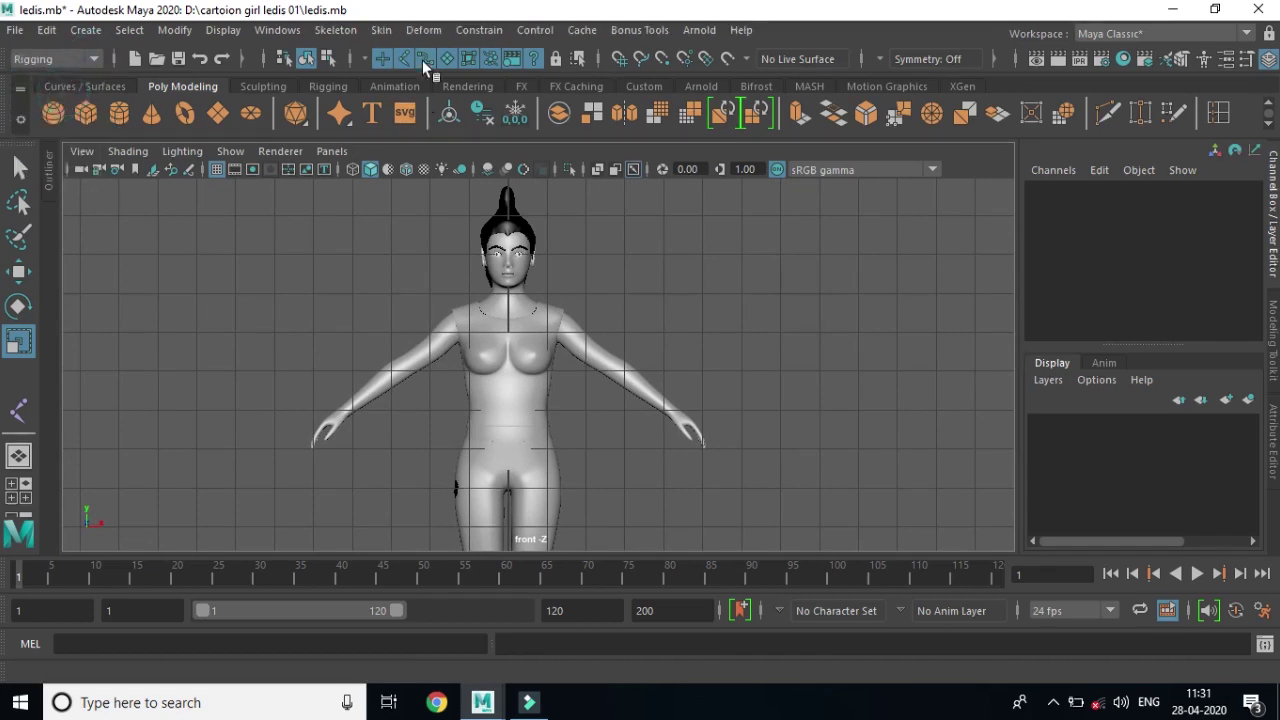
click(335, 30)
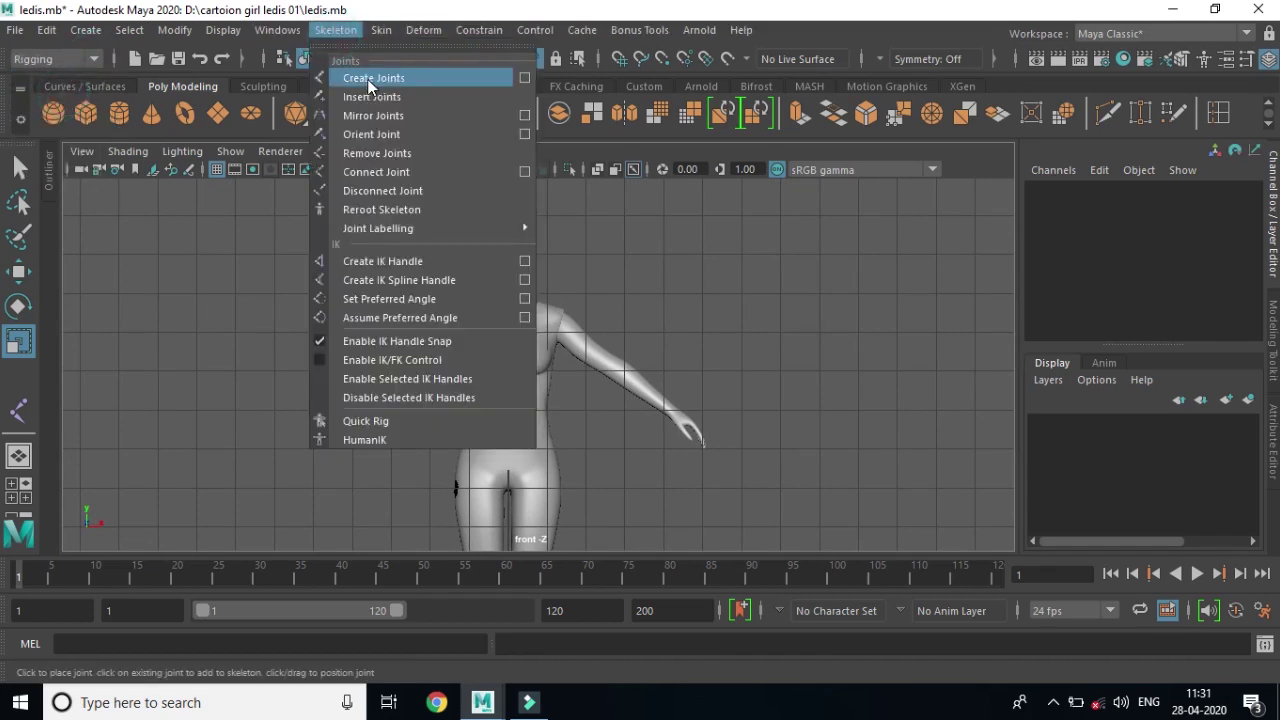
click(368, 79)
scroll(675, 430, up, 2)
scroll(675, 430, up, 1)
scroll(675, 430, up, 1)
scroll(675, 425, up, 2)
scroll(675, 415, up, 1)
scroll(675, 415, up, 2)
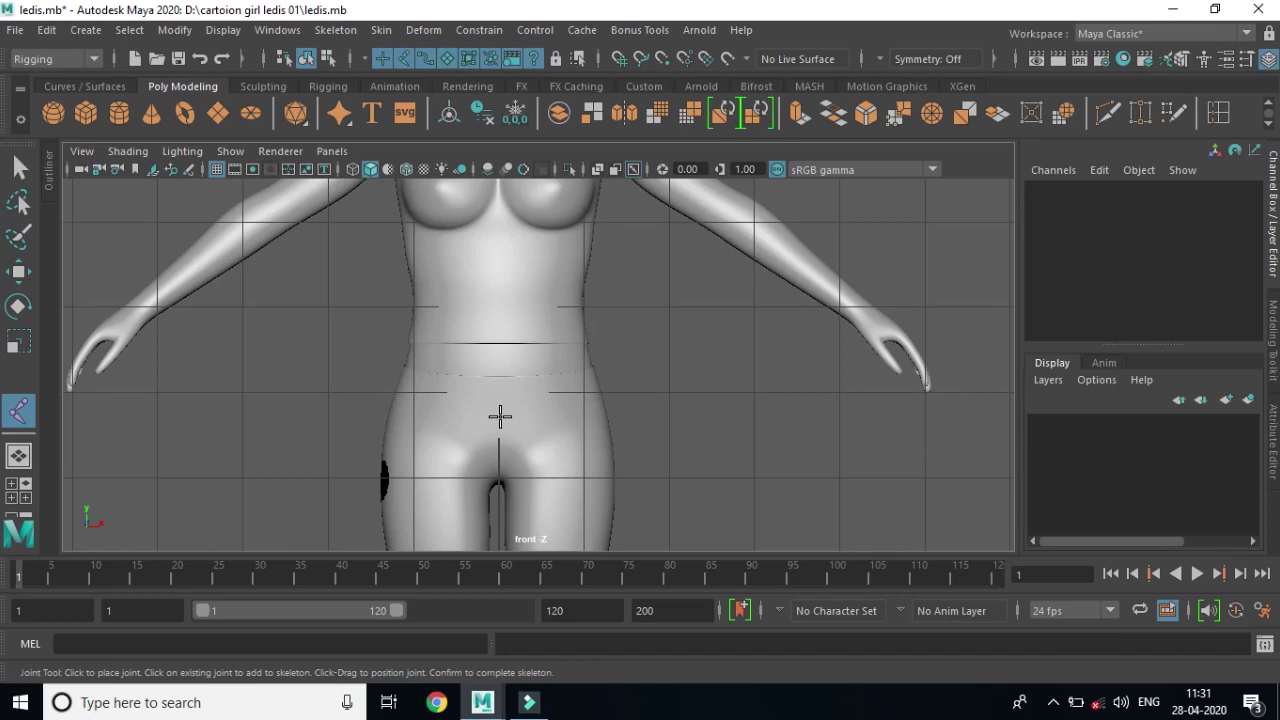
Place a trial joint at the pelvis, undo it, and return to the Move tool.
click(499, 416)
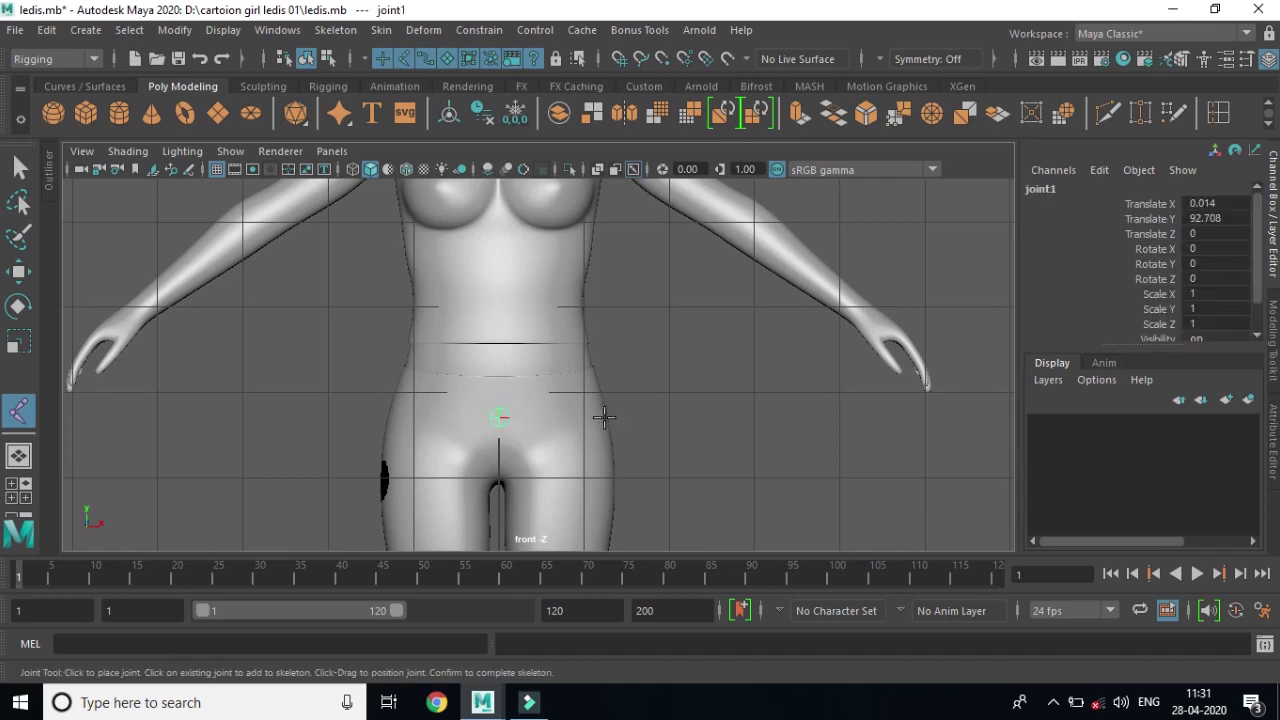
key(ctrl+z)
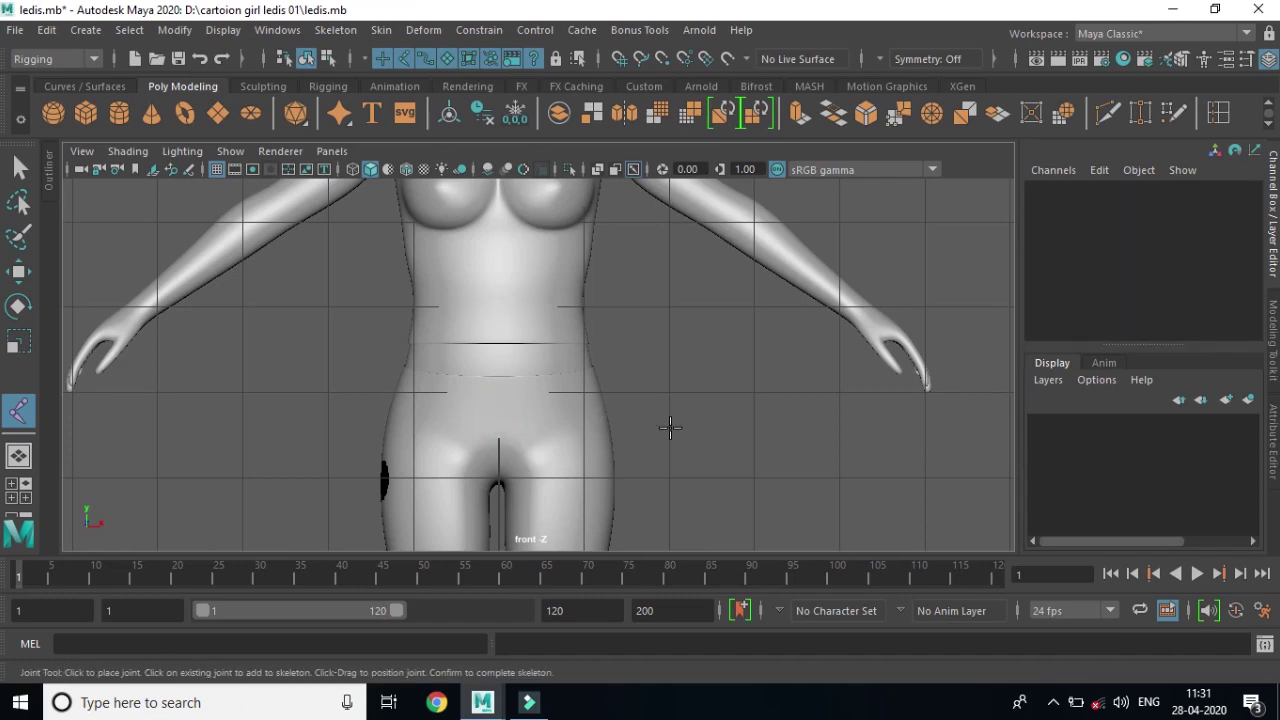
scroll(636, 416, down, 3)
scroll(683, 380, up, 2)
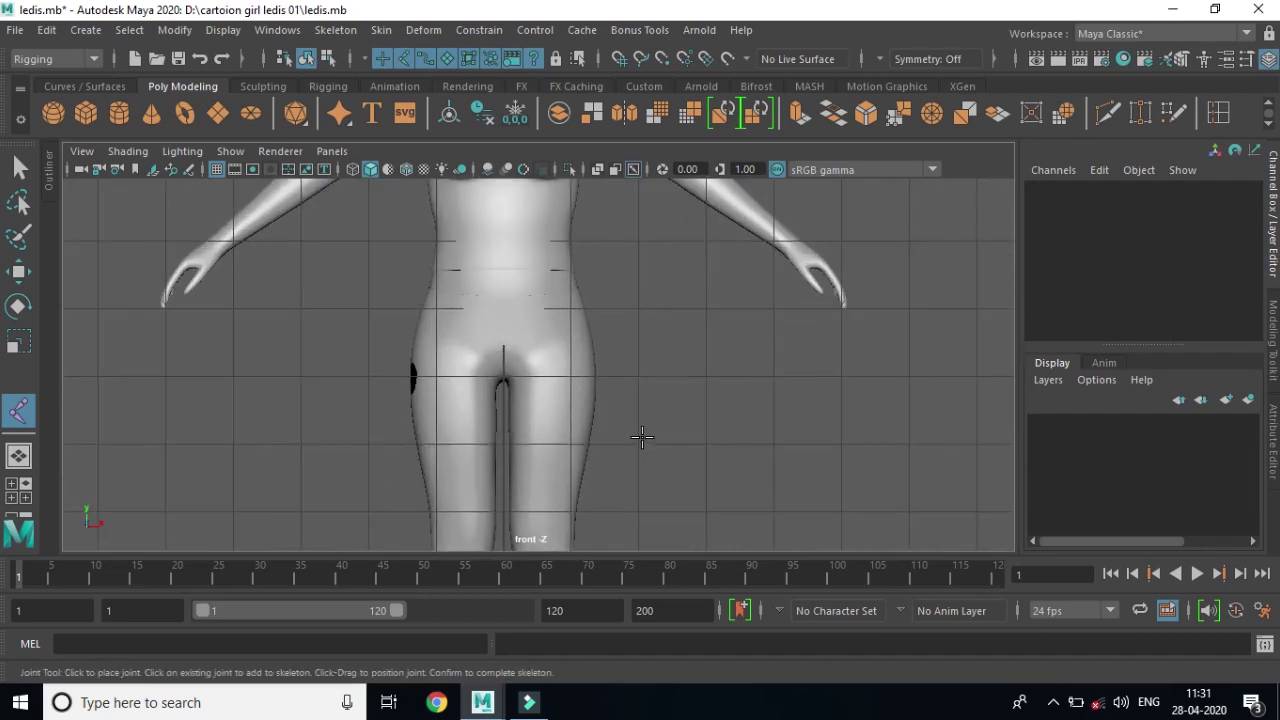
scroll(751, 449, down, 3)
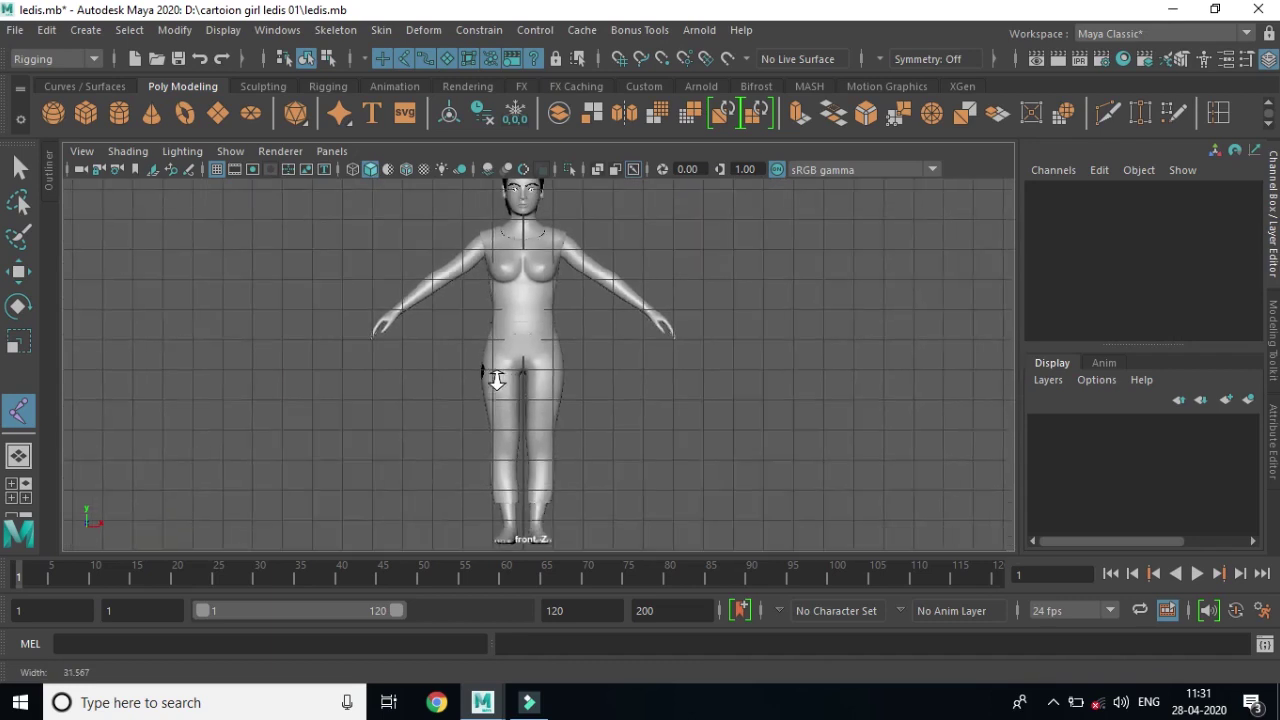
scroll(496, 379, down, 2)
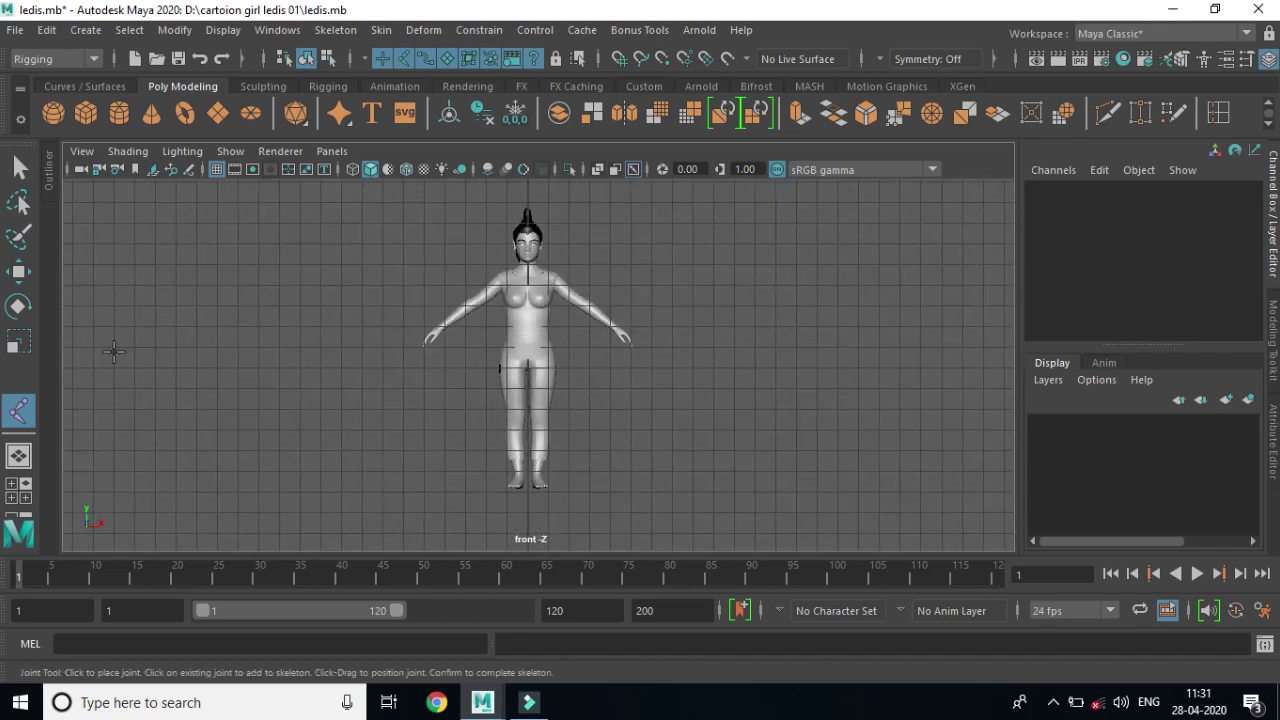
click(18, 271)
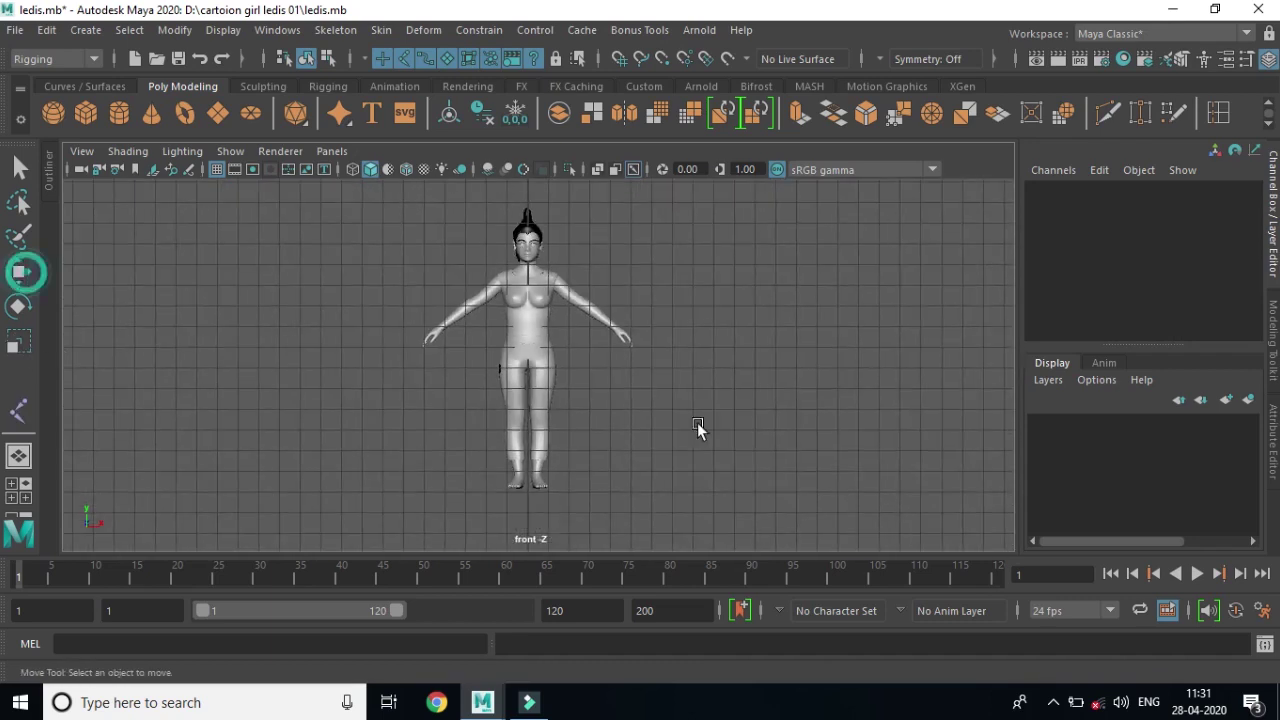
Scale the girl mesh up to 0.108.
click(531, 334)
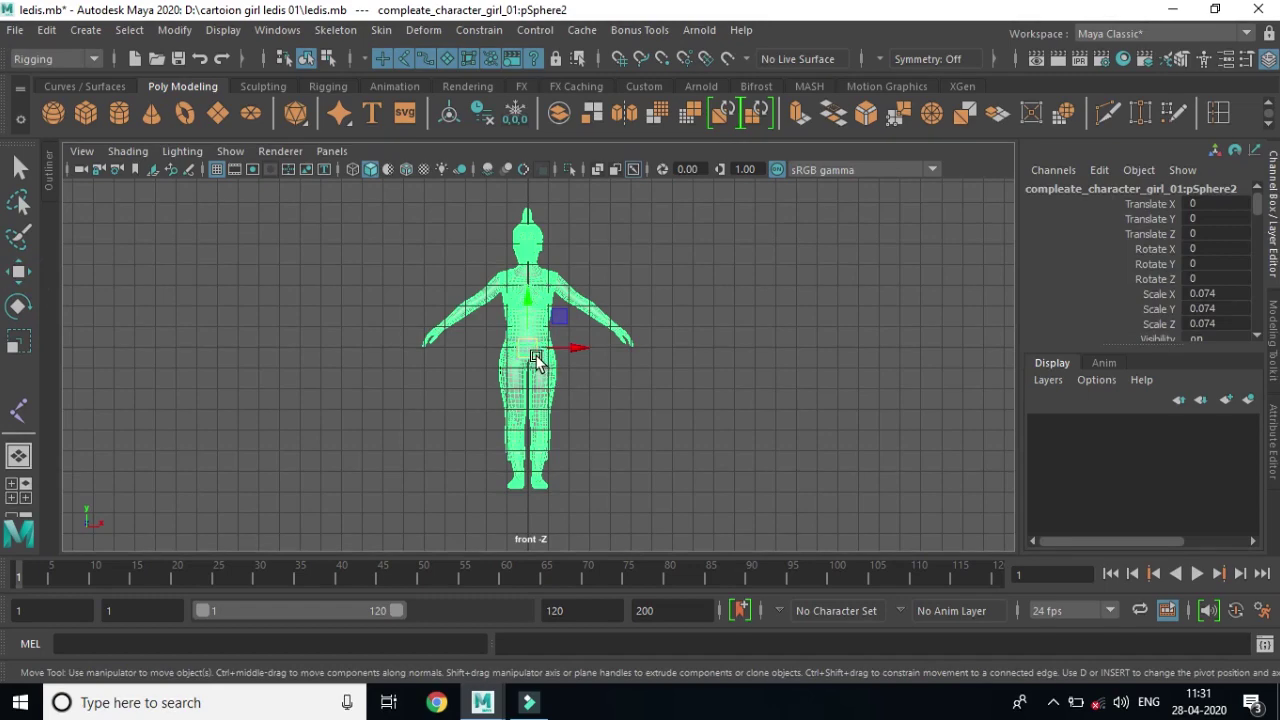
key(r)
drag(527, 348, 617, 380)
click(16, 272)
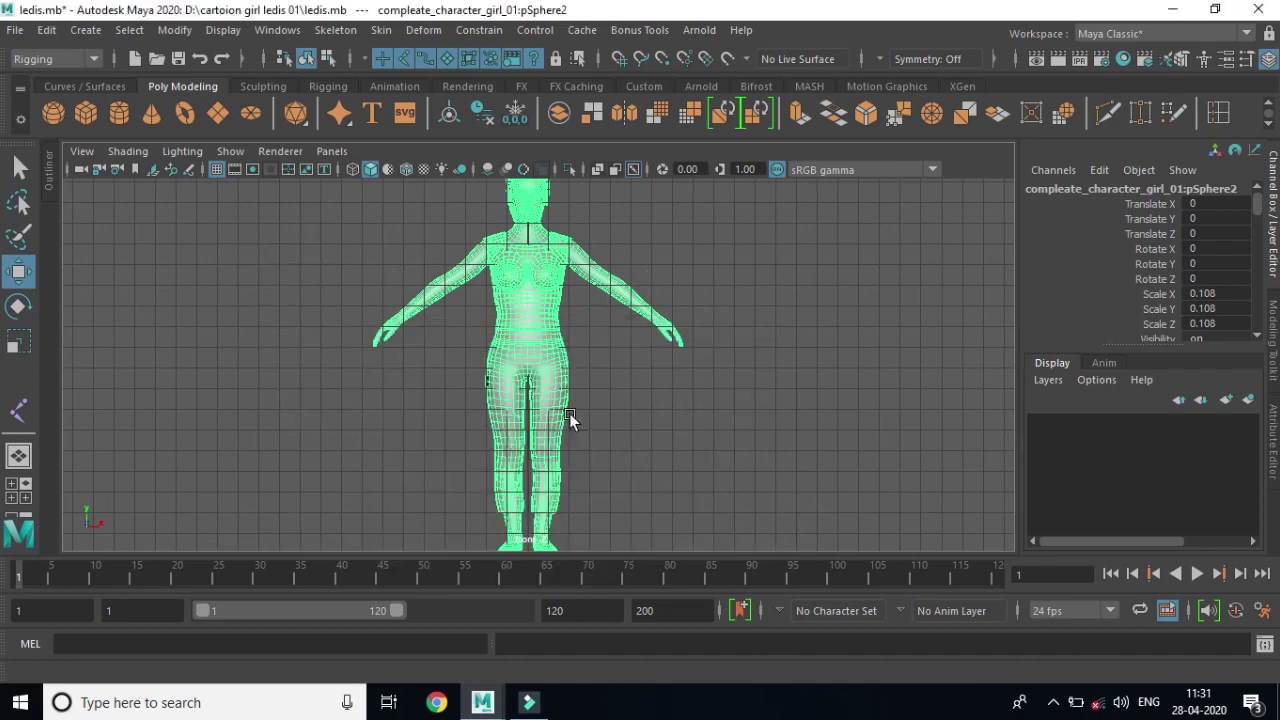
In perspective, lower the girl to Translate Y -82.643 so her feet rest on the grid.
key(space)
key(space)
scroll(986, 423, up, 2)
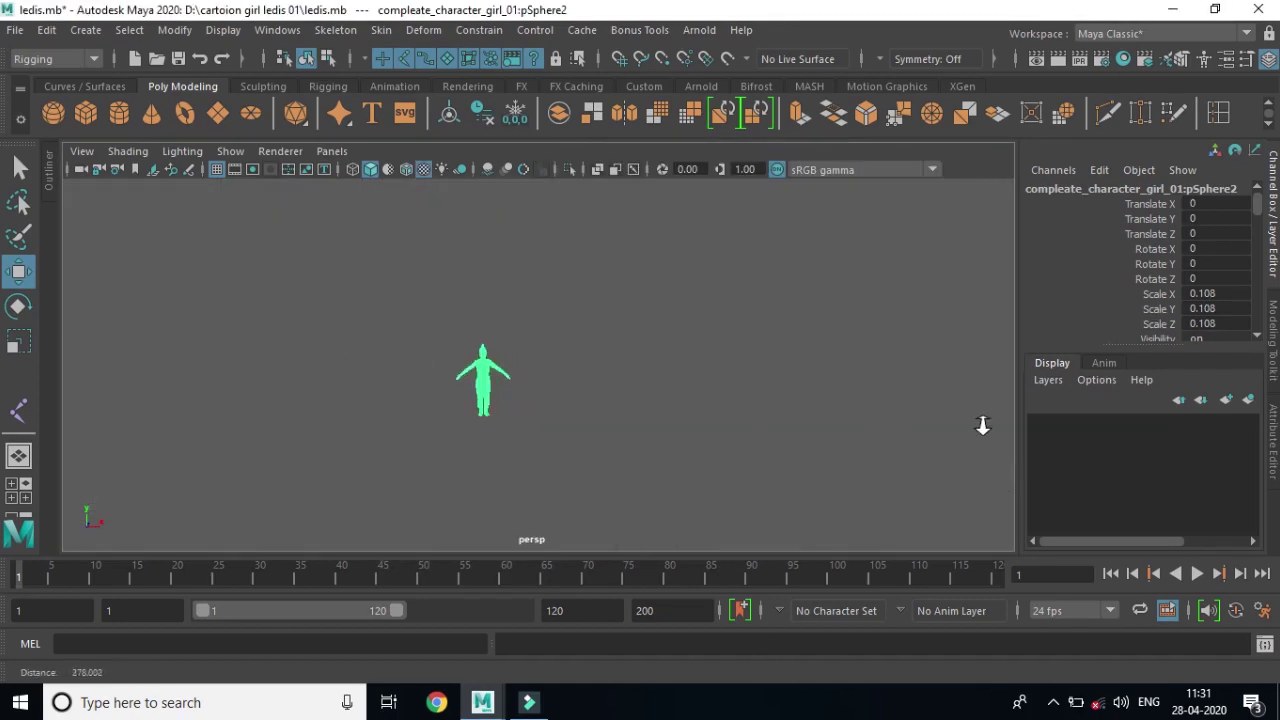
scroll(1006, 426, up, 3)
click(637, 332)
mouse_move(850, 489)
alt+right_down()
mouse_move(457, 374)
mouse_move(776, 436)
alt+right_up()
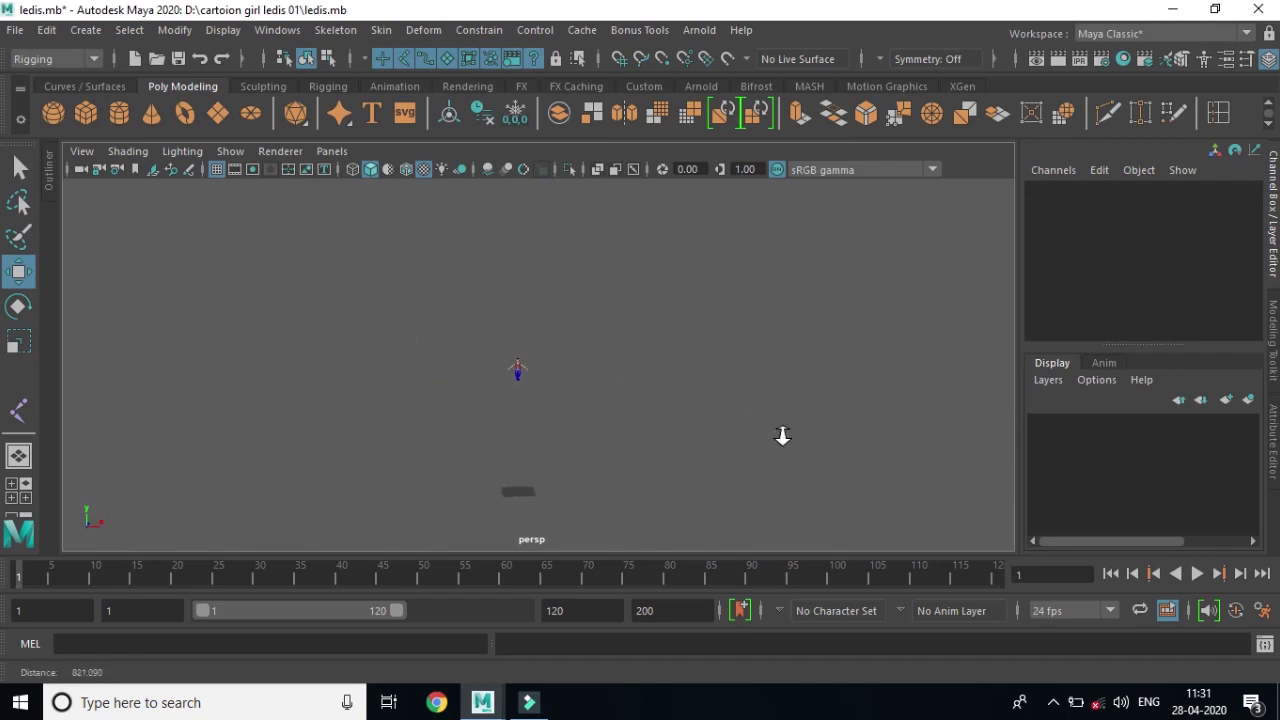
drag(443, 303, 617, 424)
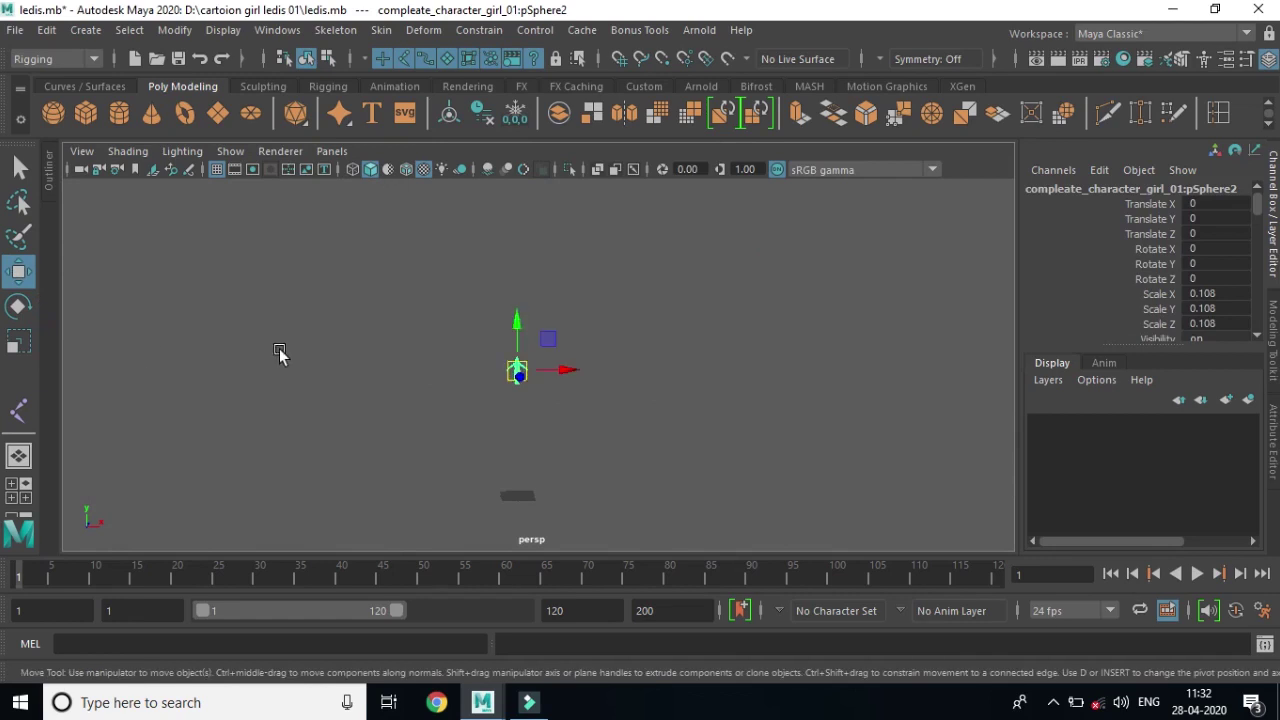
mouse_move(517, 322)
mouse_down()
mouse_move(516, 450)
mouse_move(517, 437)
mouse_up()
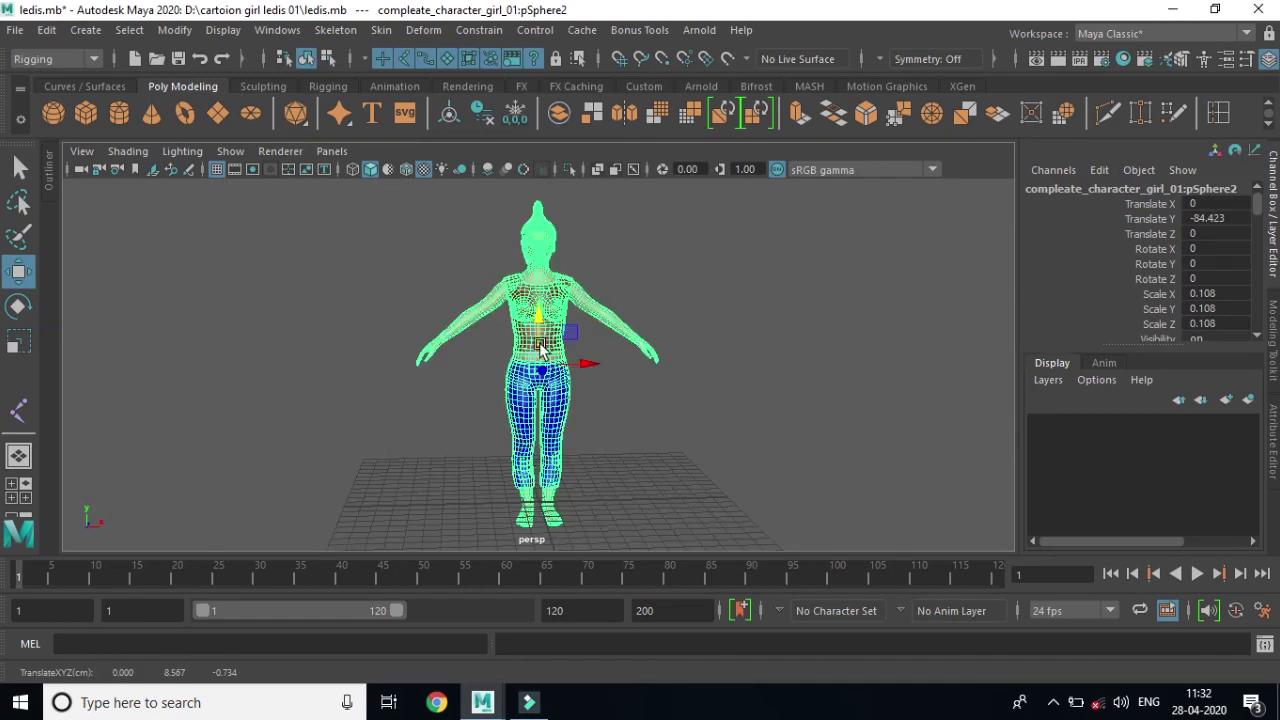
drag(540, 312, 540, 283)
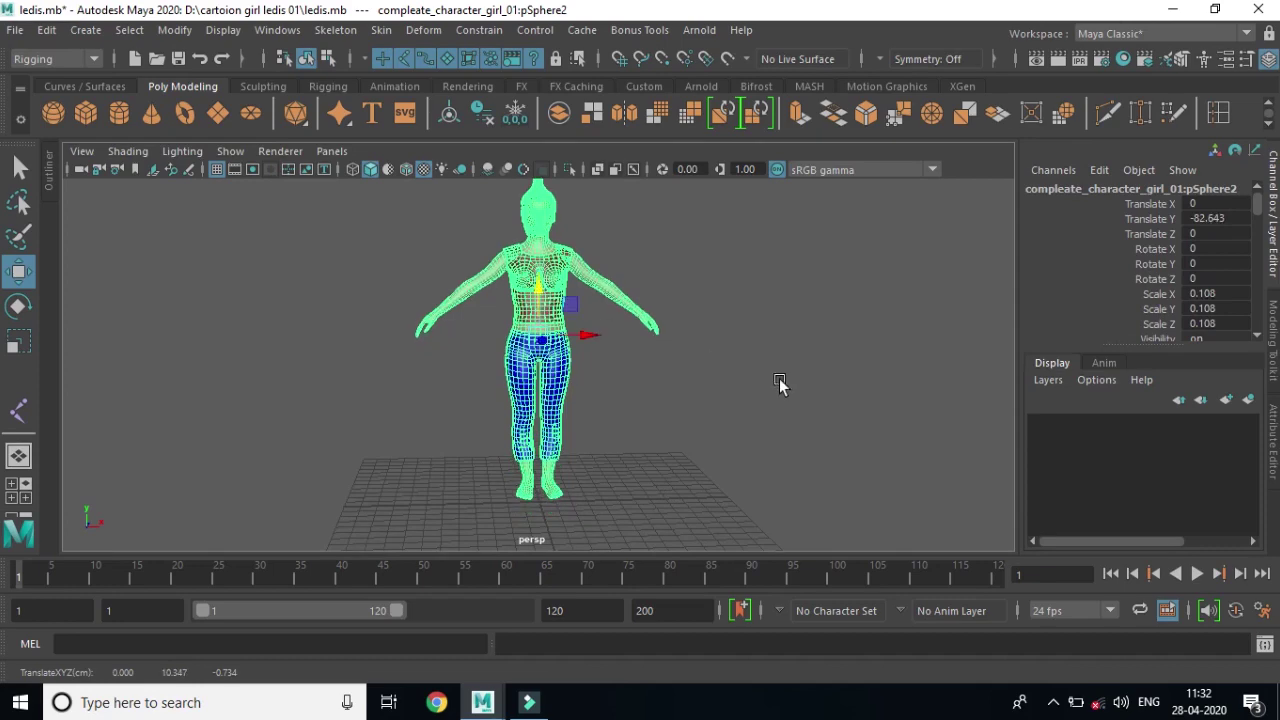
click(914, 370)
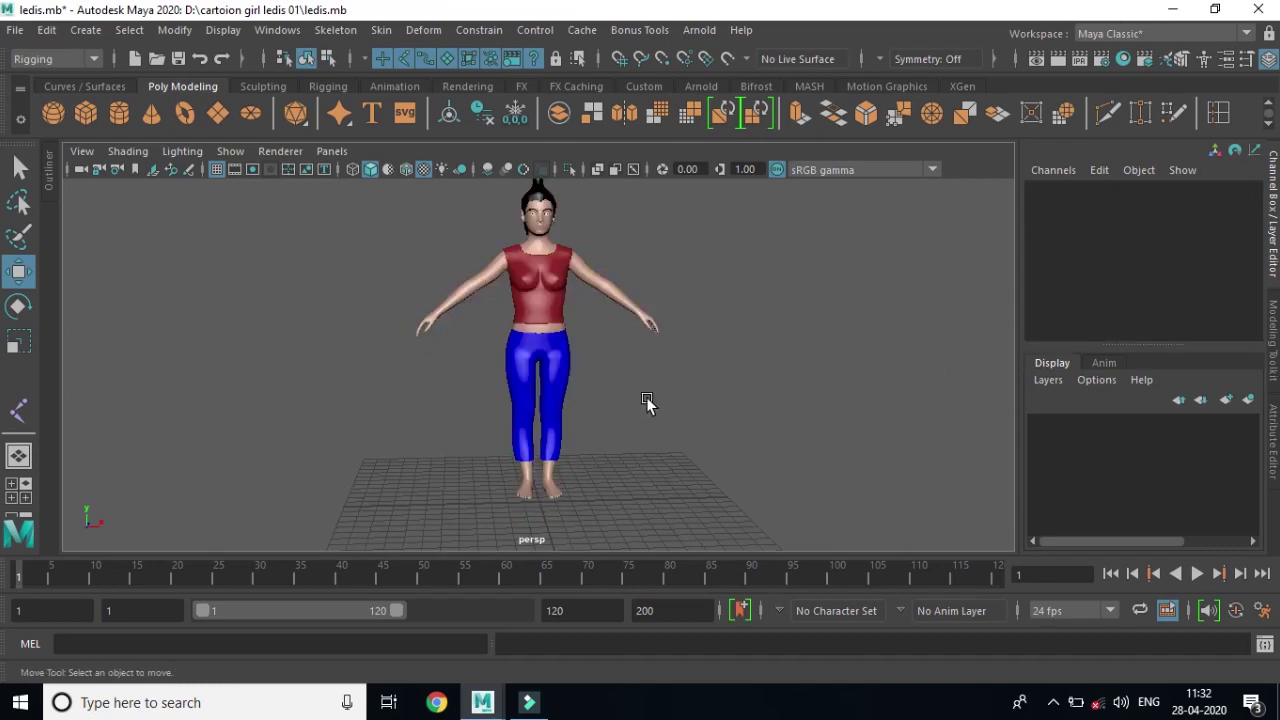
key(space)
key(space)
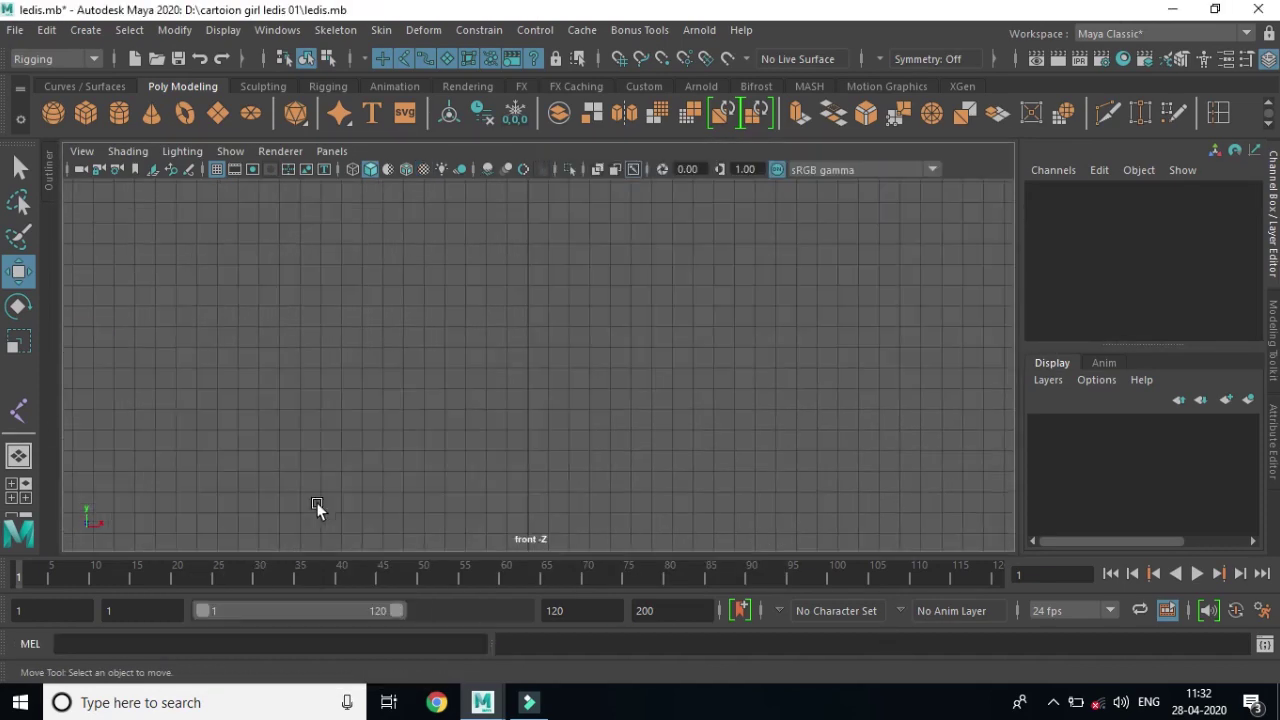
Frame the character in the front view, bringing the torso and arms into focus.
key(f)
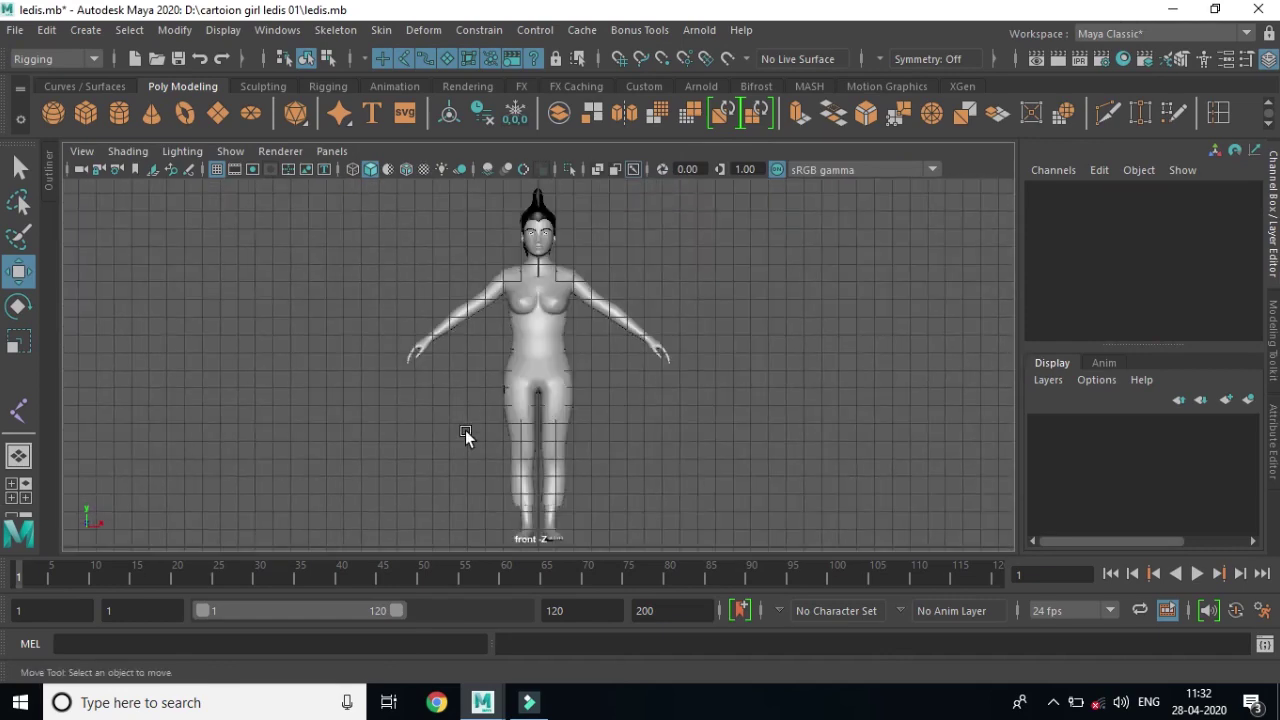
alt+right_drag(563, 411, 972, 515)
scroll(972, 515, up, 3)
mouse_move(689, 467)
alt+middle_down()
mouse_move(691, 203)
mouse_move(690, 429)
alt+middle_up()
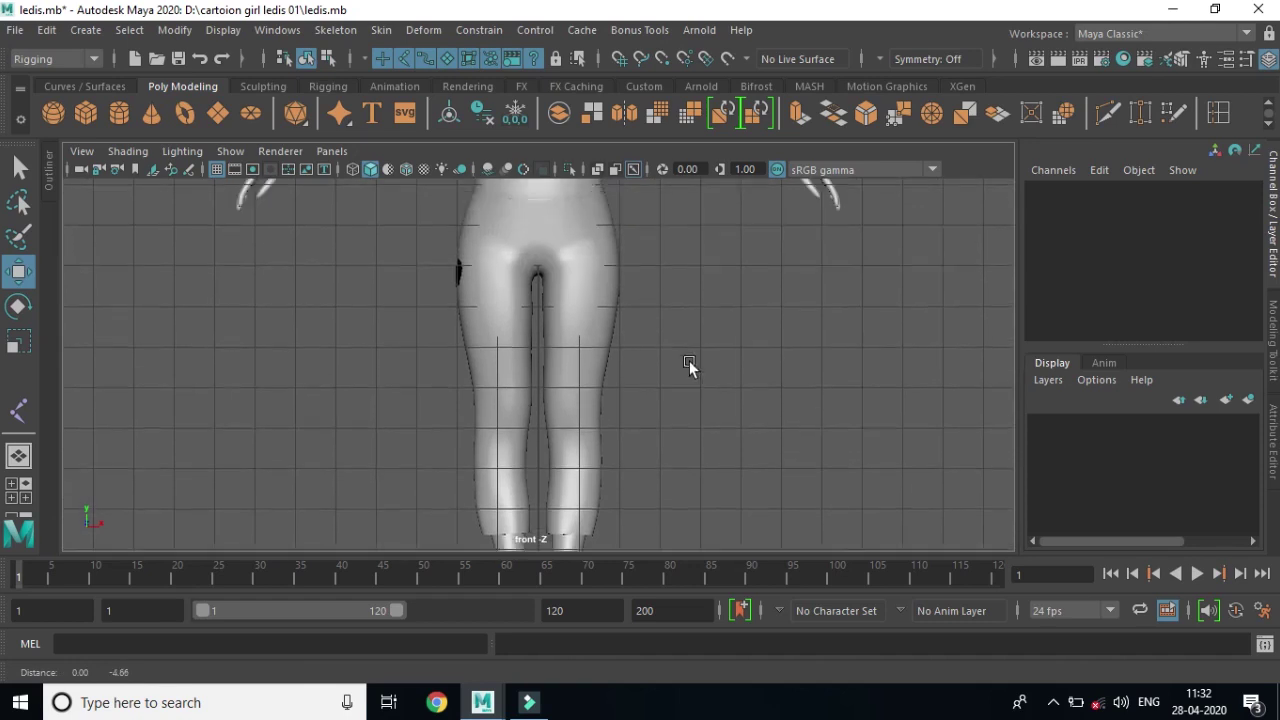
alt+right_drag(690, 429, 824, 435)
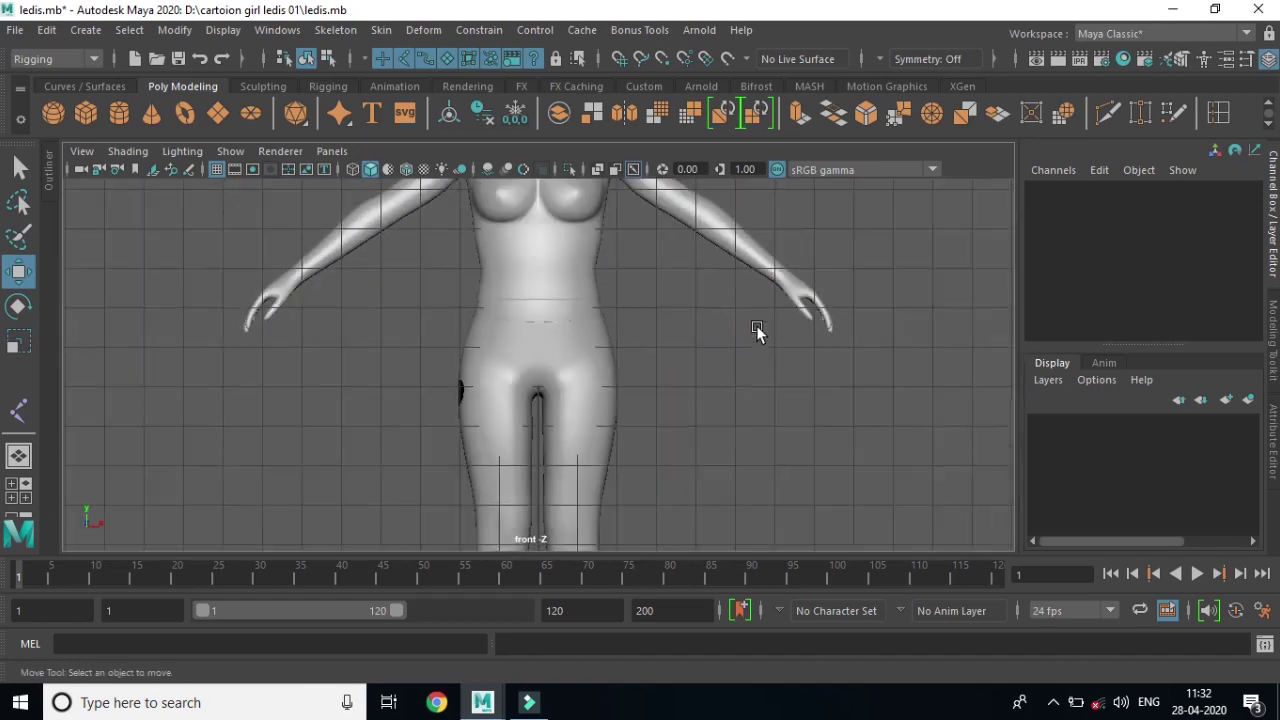
alt+middle_drag(756, 325, 751, 388)
alt+right_drag(751, 388, 657, 374)
Return to the Joint Tool and open its Tool Settings window.
key(y)
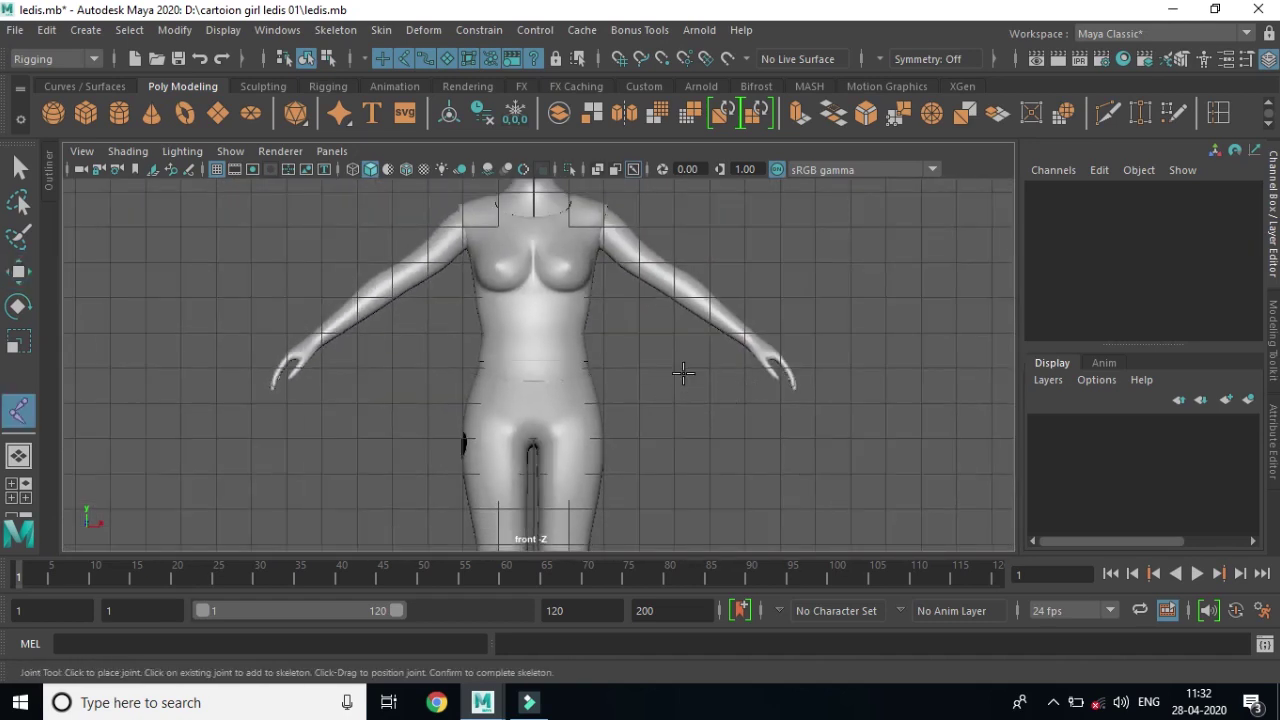
scroll(700, 451, up, 2)
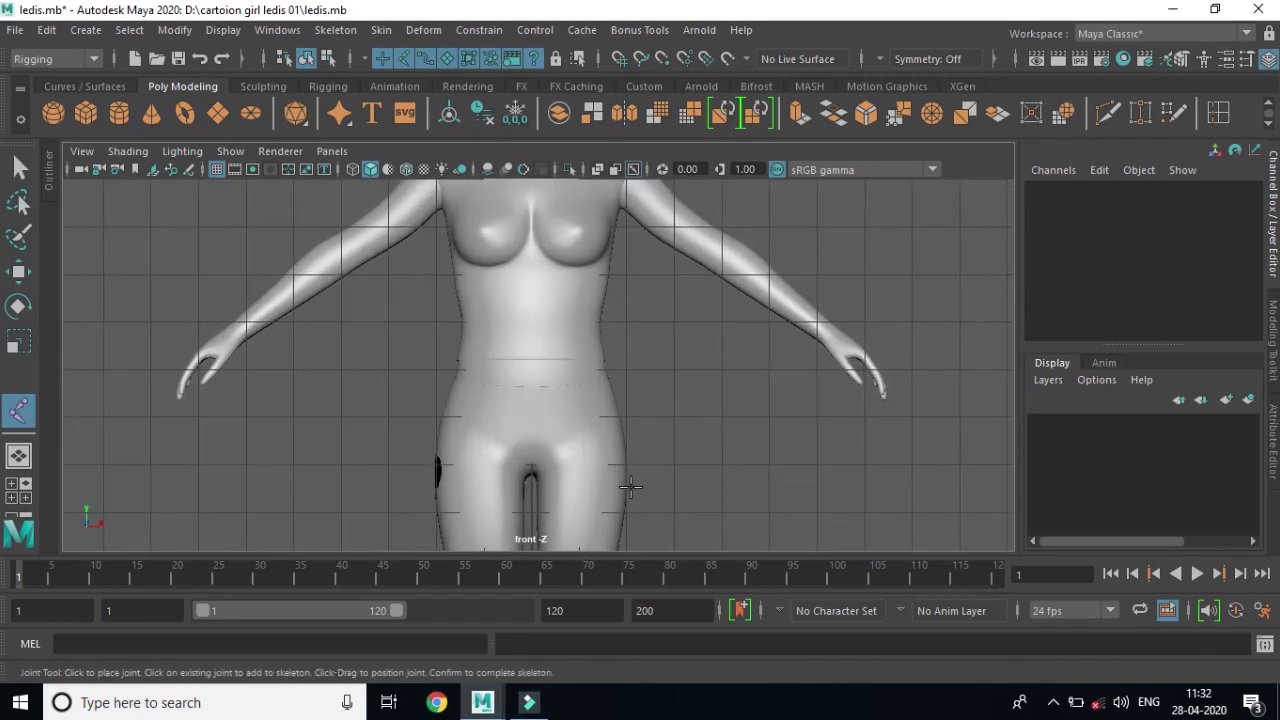
scroll(631, 487, down, 2)
scroll(597, 360, down, 1)
scroll(570, 260, down, 1)
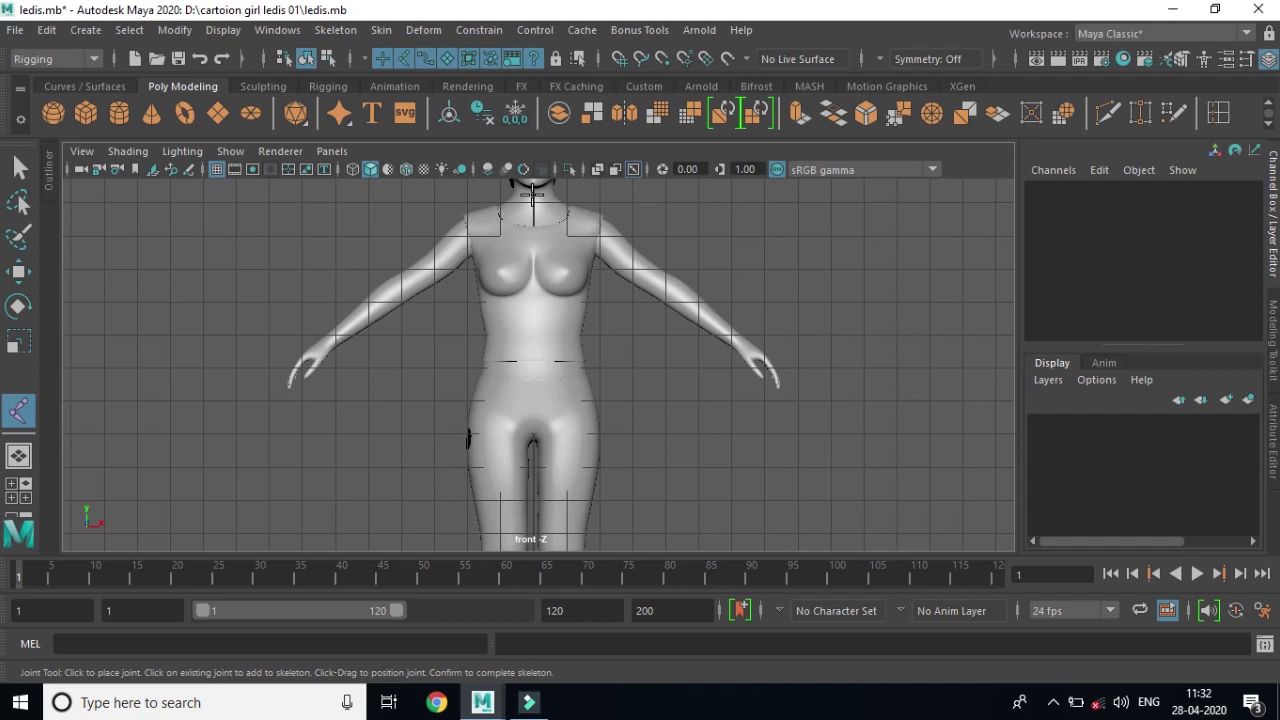
double_click(19, 410)
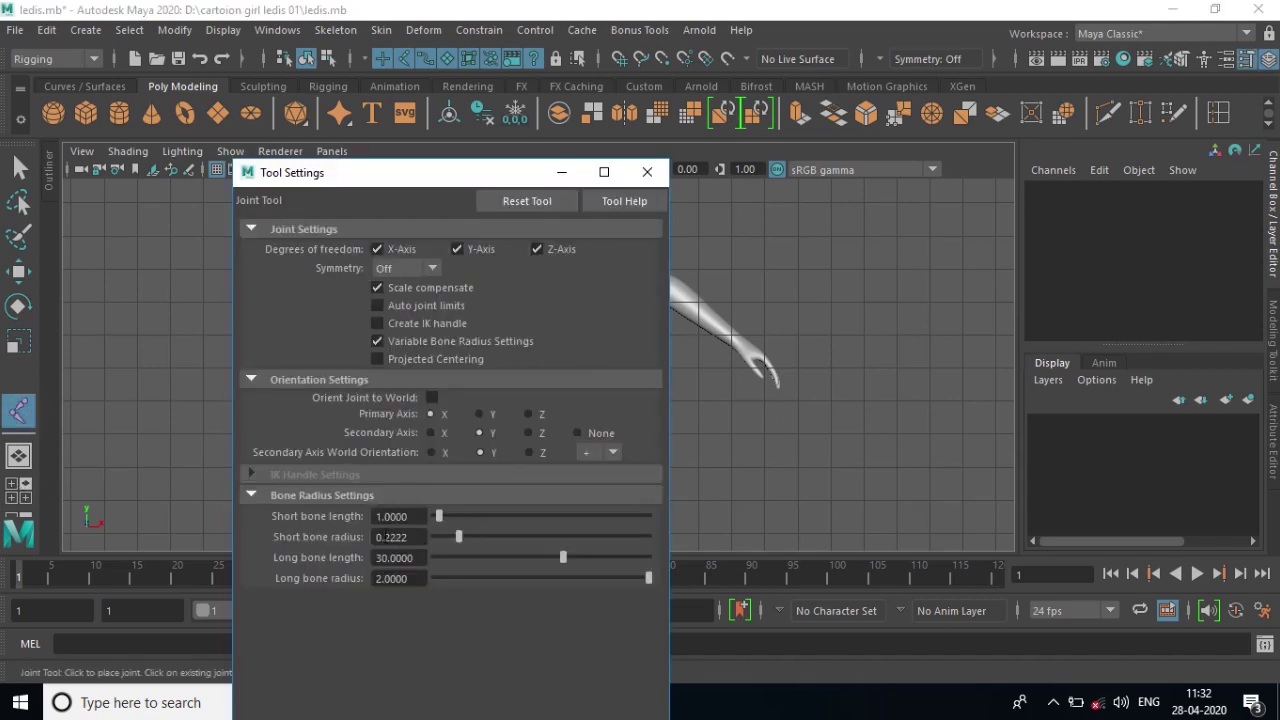
Close the Joint Tool settings, frame the torso, and turn on Snap to Grids.
click(647, 177)
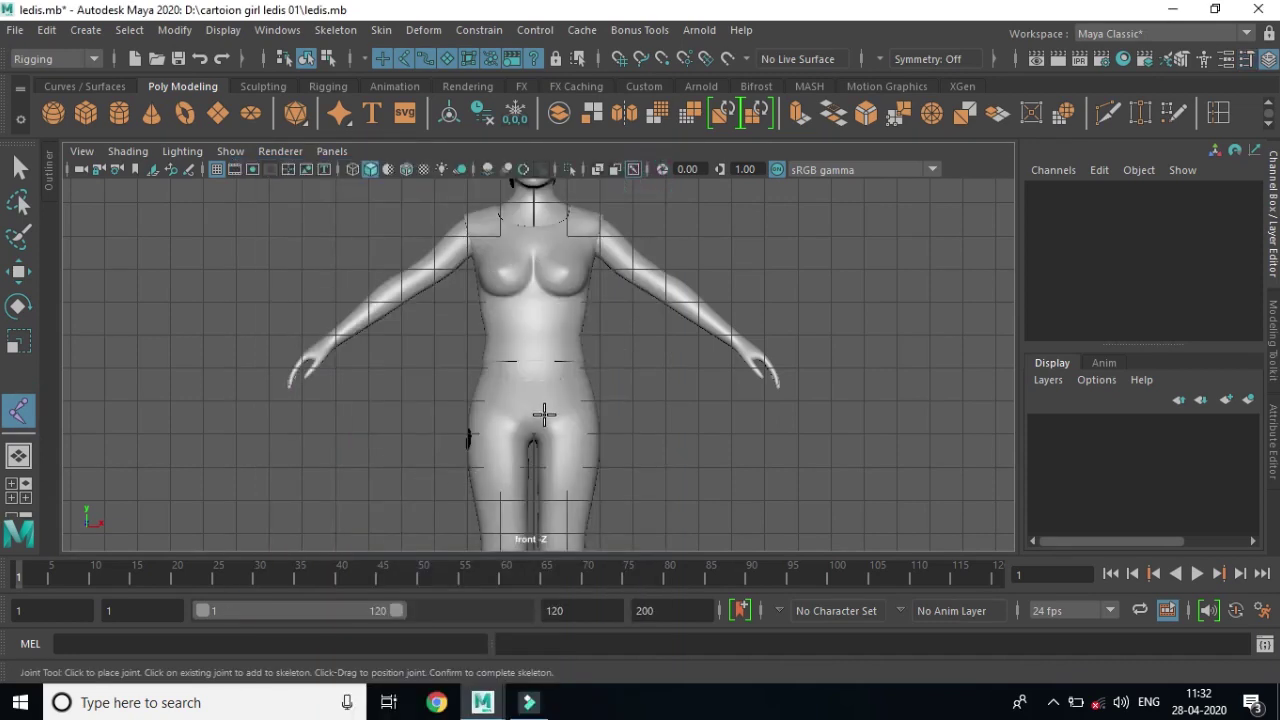
mouse_move(543, 417)
alt+right_down()
mouse_move(658, 452)
mouse_move(663, 366)
alt+right_up()
alt+middle_drag(663, 366, 666, 420)
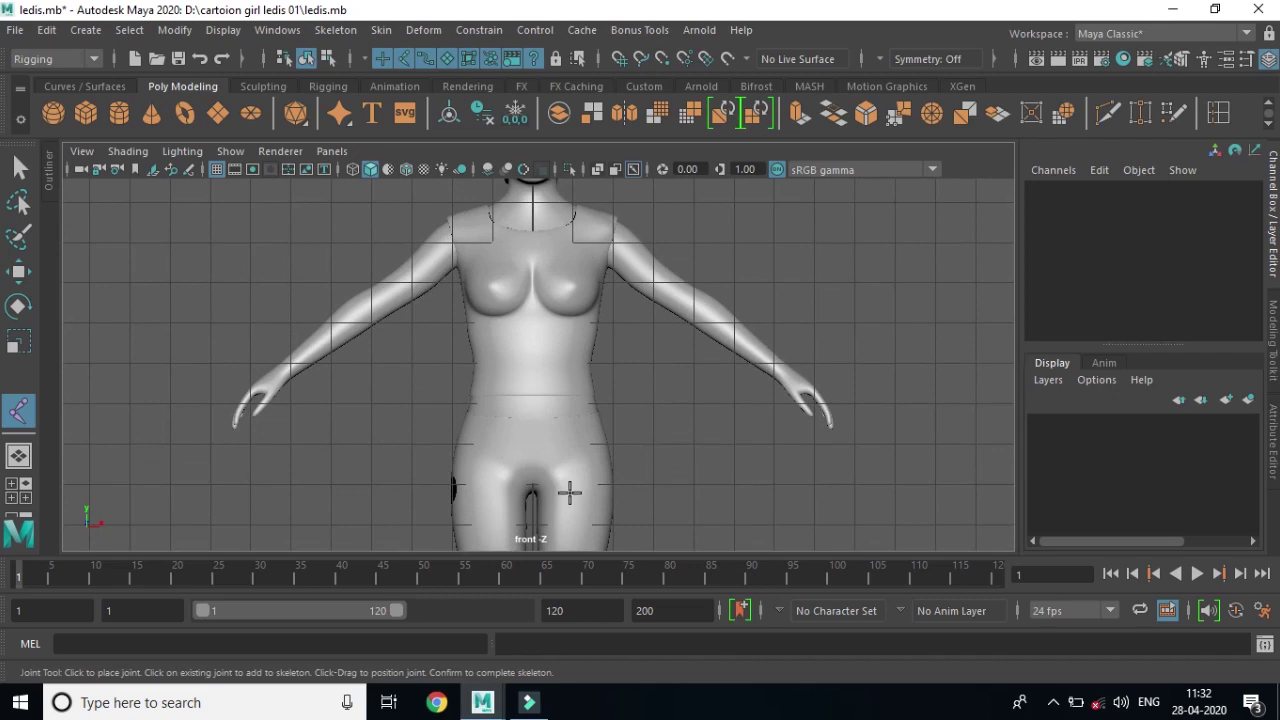
click(620, 59)
Place a trial joint at the hips, then undo it.
click(532, 453)
scroll(591, 450, up, 3)
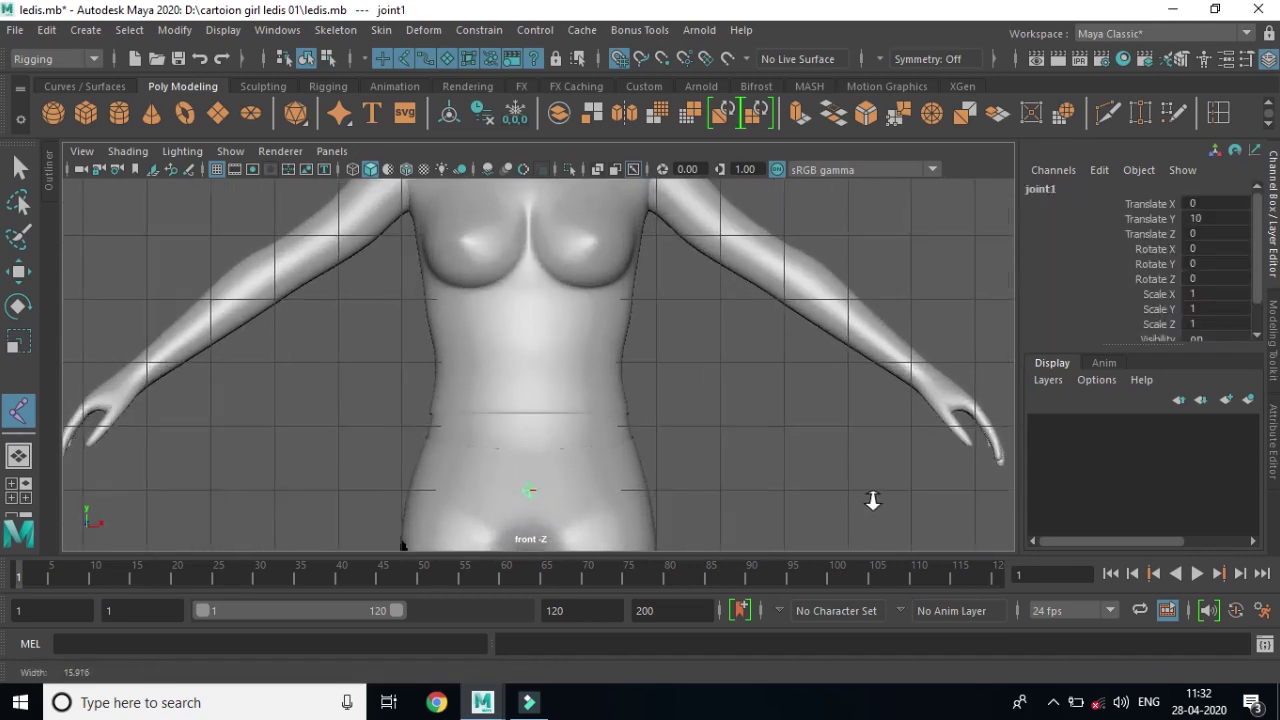
scroll(751, 508, up, 1)
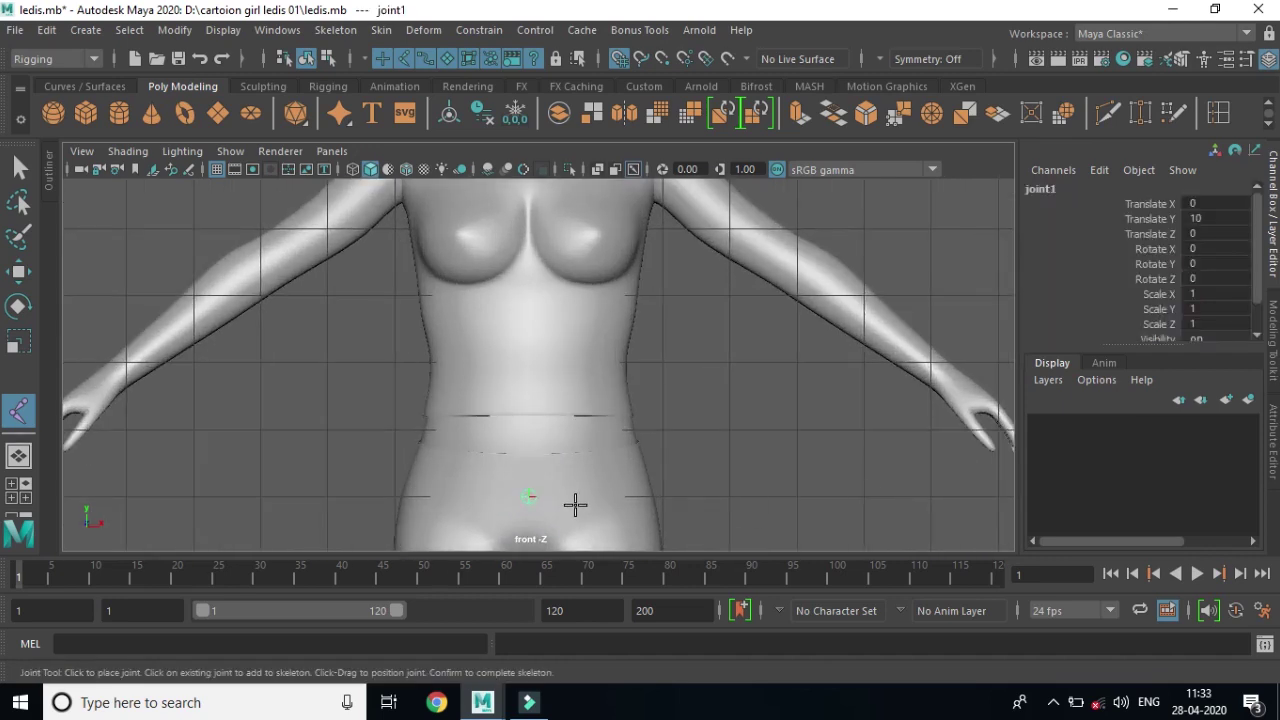
key(ctrl+z)
double_click(18, 410)
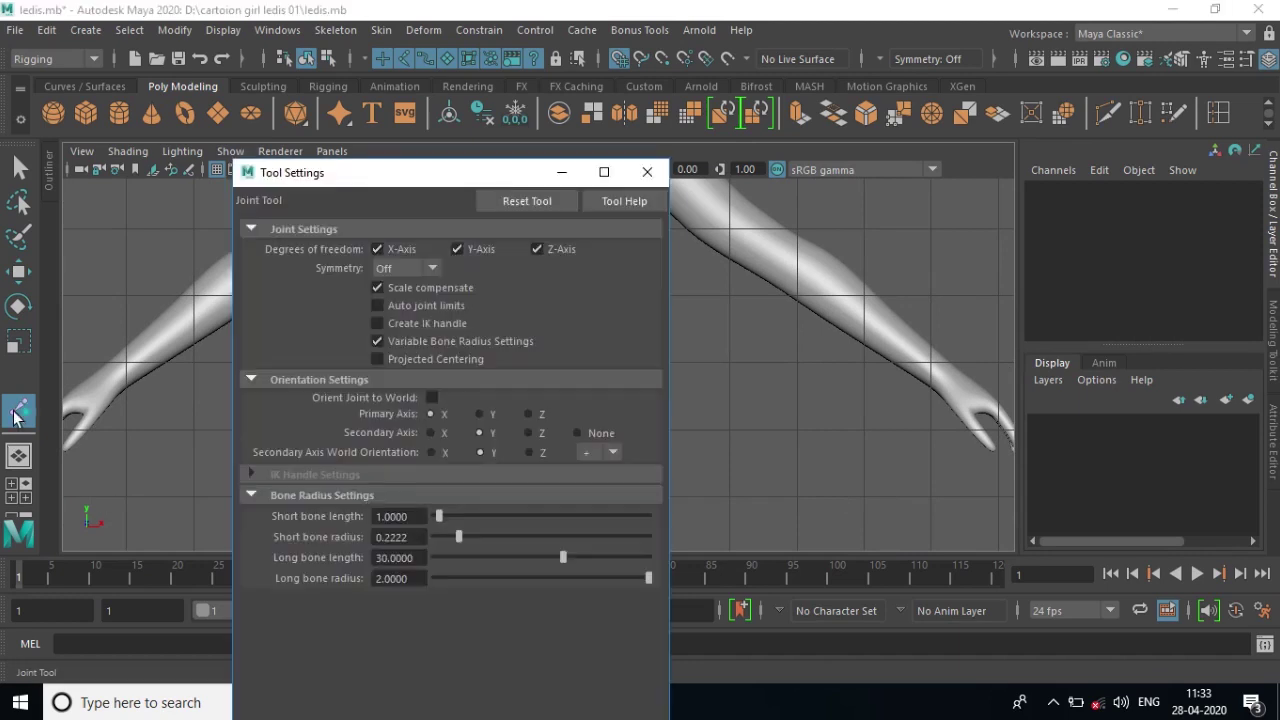
Set the Joint Tool's short bone radius to 0.2756, minimise its settings, and pick the Move tool.
drag(457, 536, 461, 538)
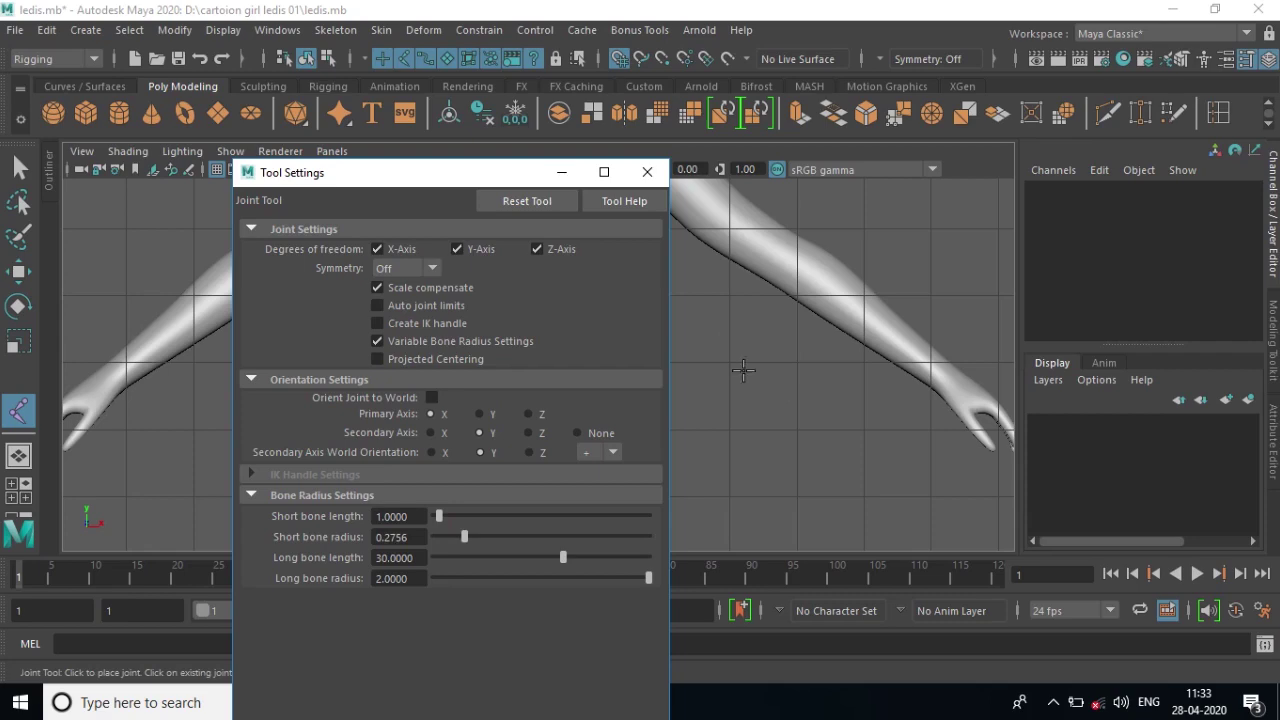
click(562, 173)
scroll(590, 475, down, 2)
alt+middle_drag(603, 479, 557, 394)
scroll(576, 365, up, 2)
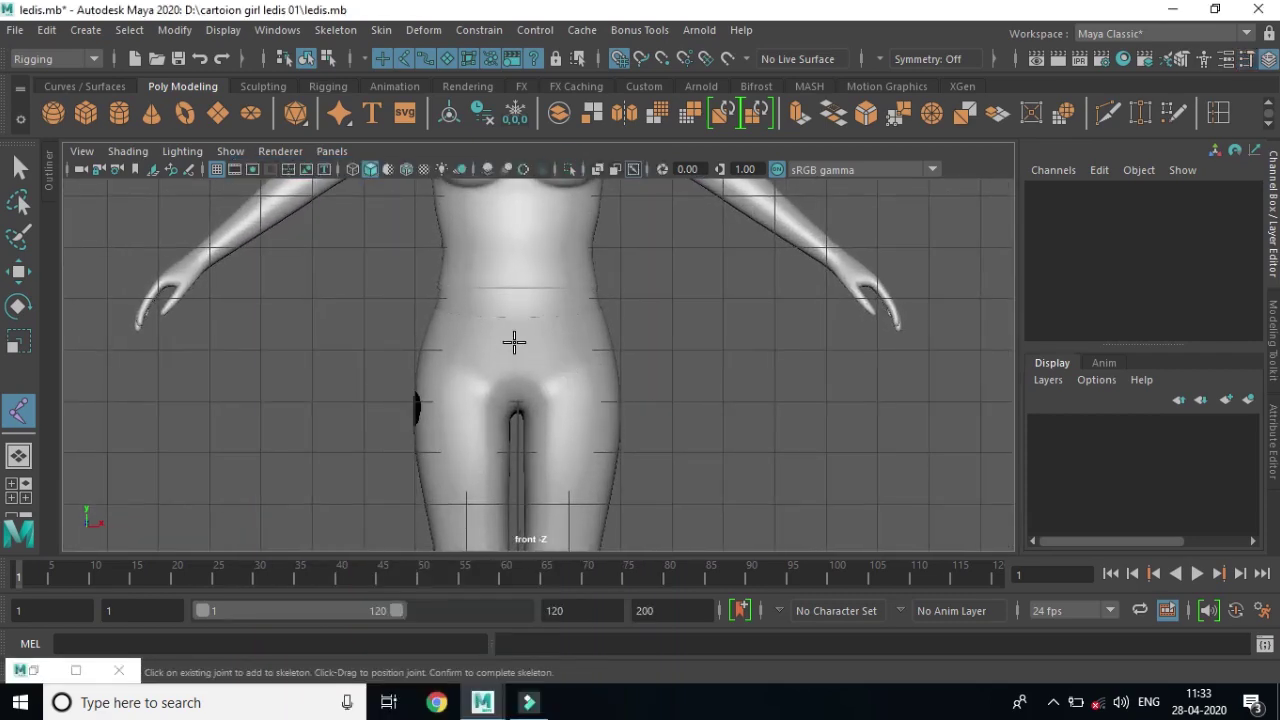
scroll(515, 344, down, 1)
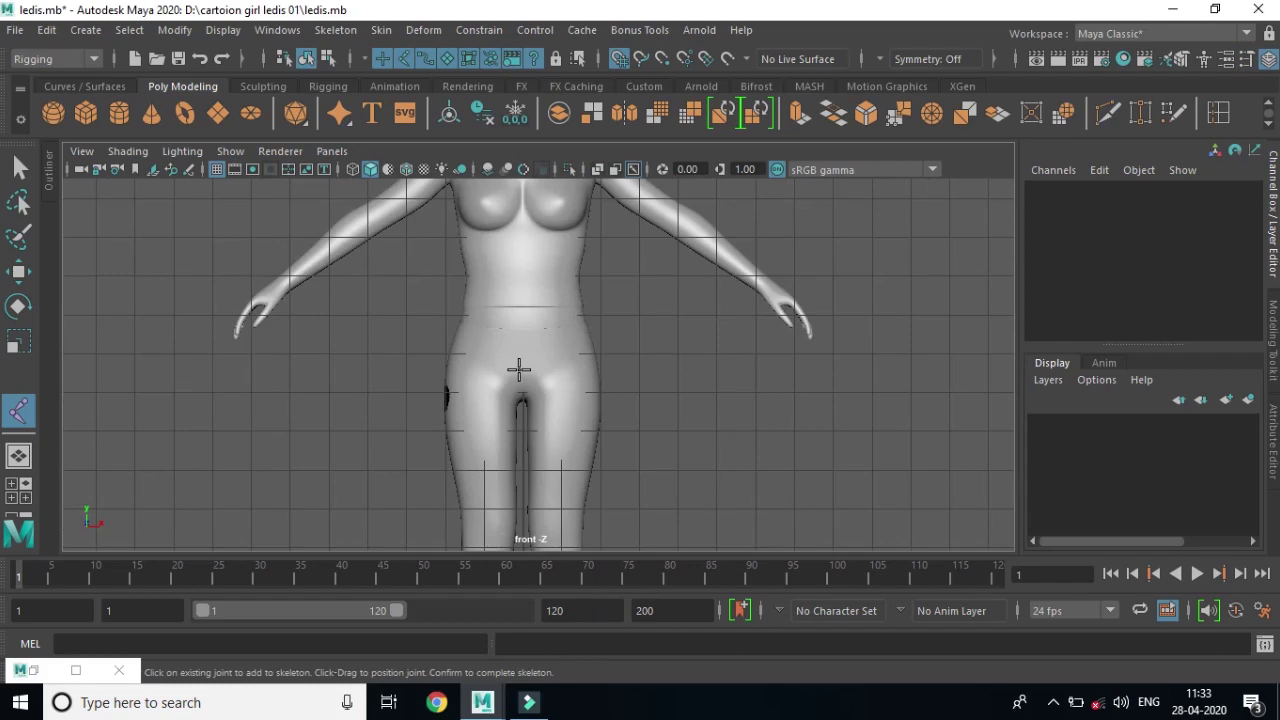
scroll(540, 370, down, 1)
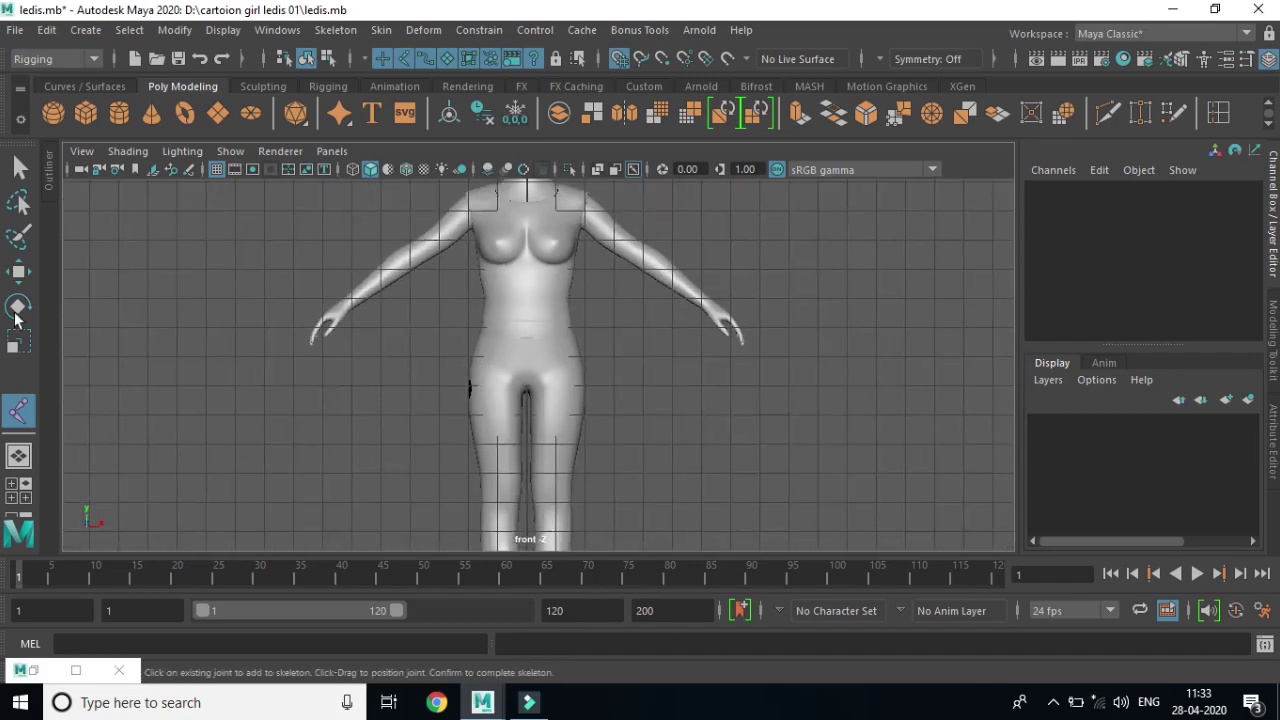
click(18, 271)
scroll(600, 370, down, 1)
scroll(614, 375, down, 1)
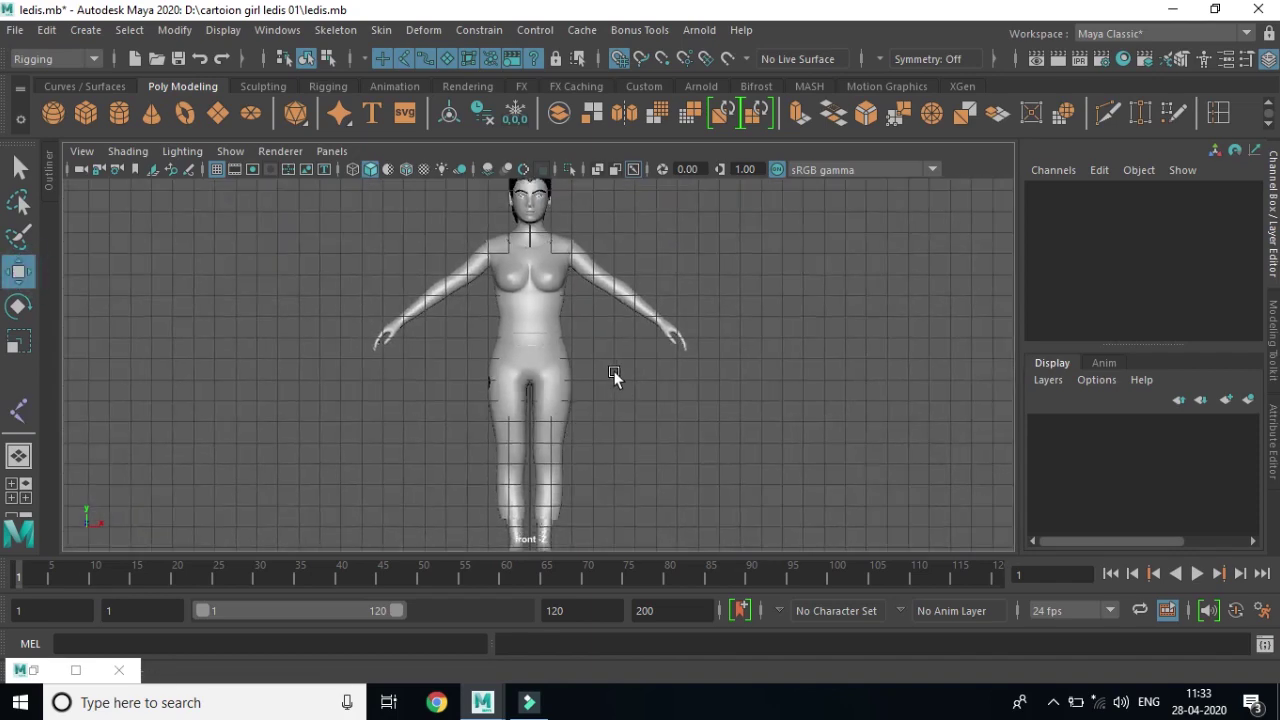
Move the girl mesh up to Translate Y -80.668, then deselect it.
click(549, 333)
scroll(666, 396, down, 2)
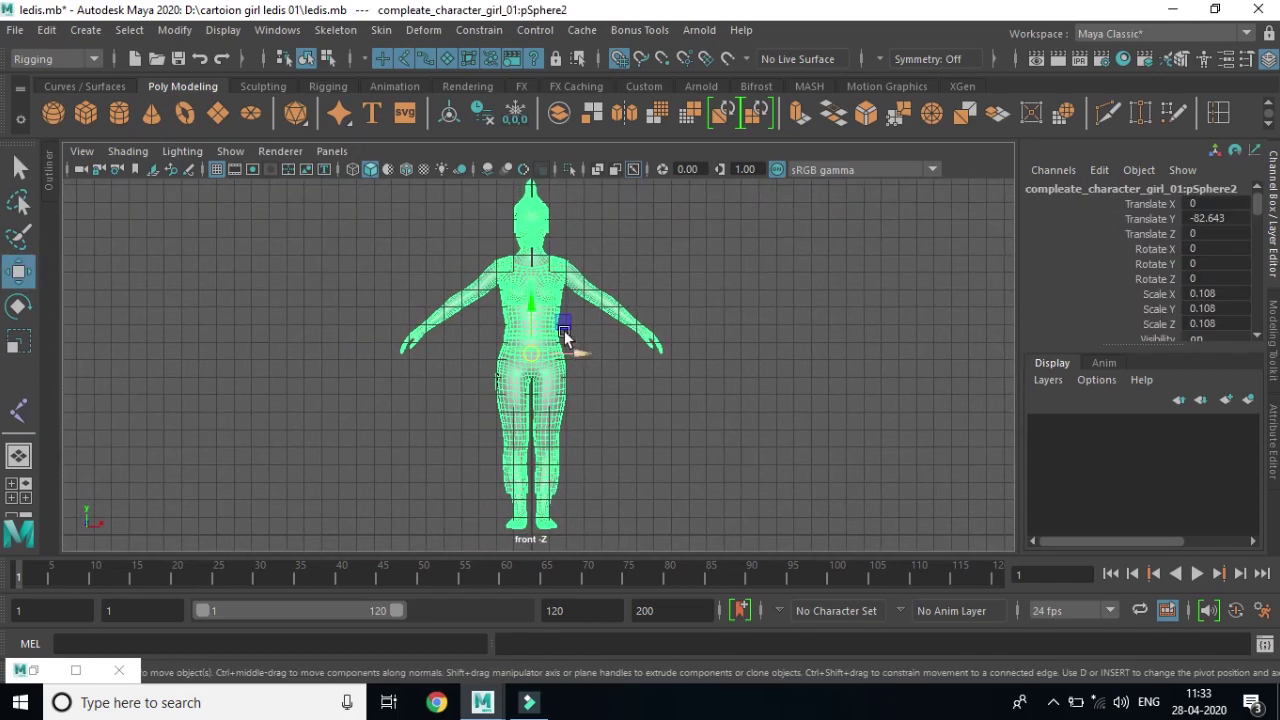
drag(530, 303, 535, 306)
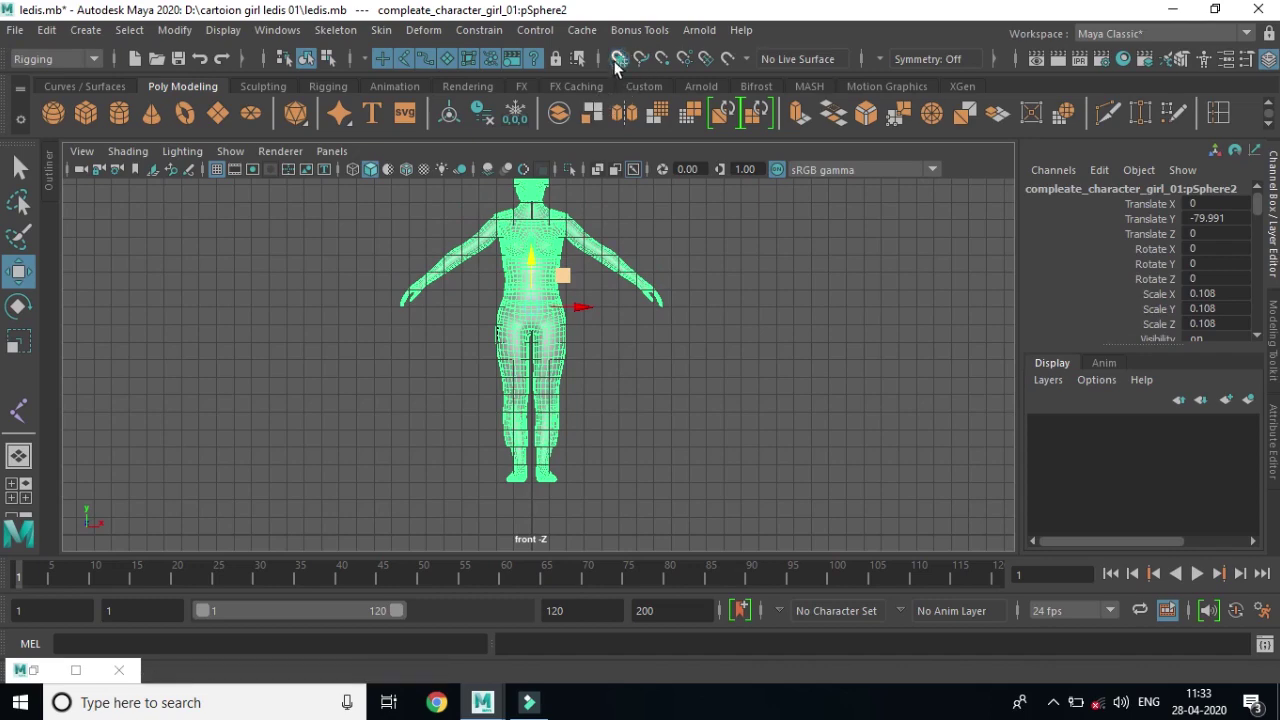
scroll(600, 371, up, 3)
scroll(849, 437, up, 1)
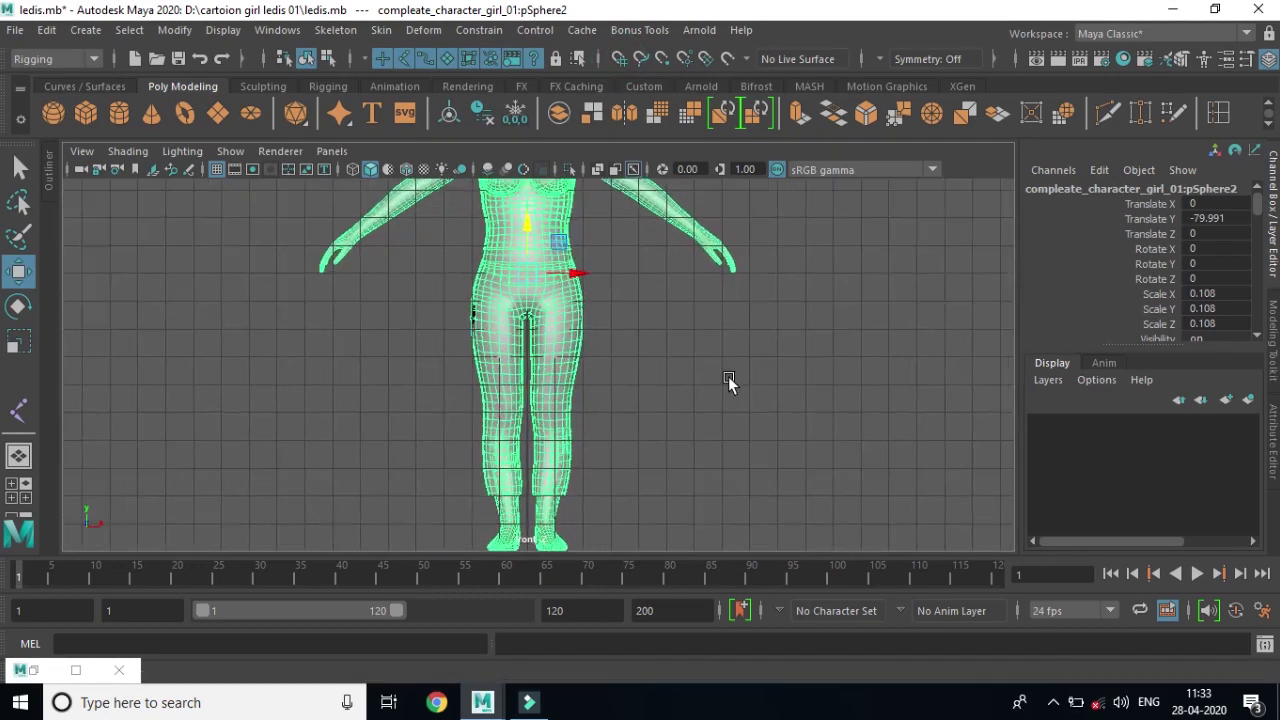
alt+middle_drag(737, 372, 738, 395)
drag(535, 280, 538, 304)
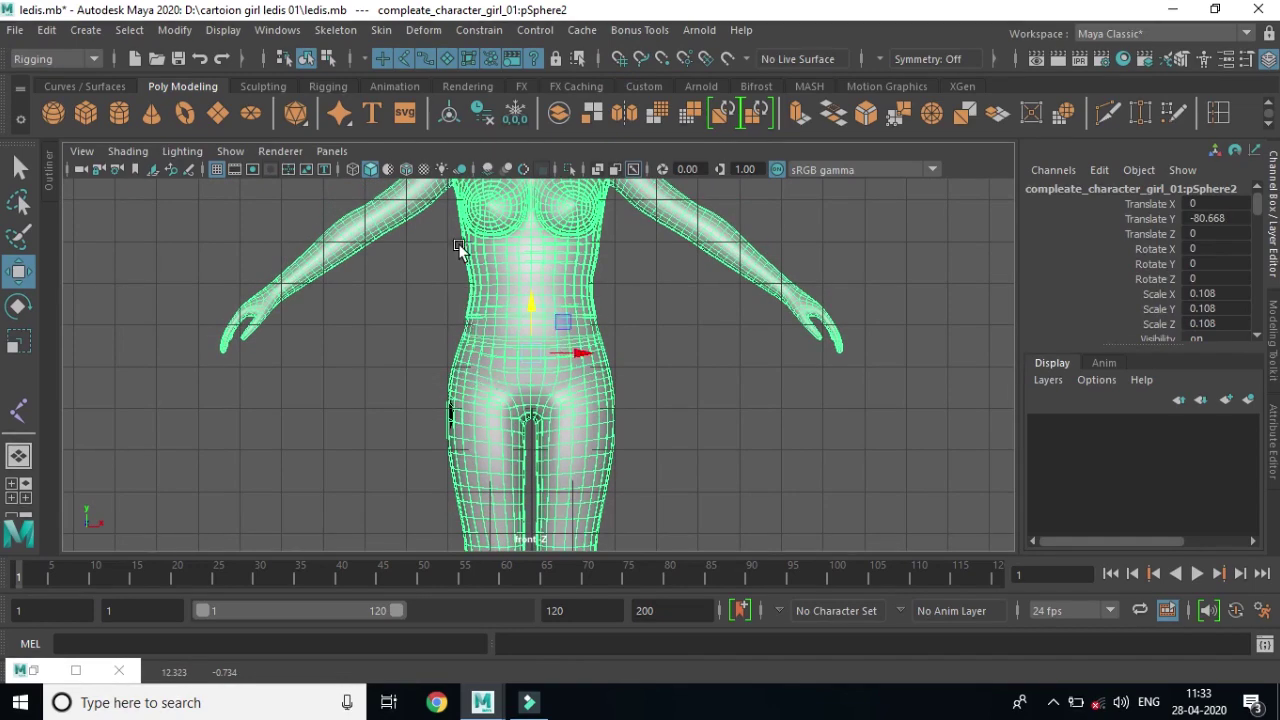
alt+right_drag(858, 392, 652, 343)
mouse_move(652, 343)
alt+mouse_down()
mouse_move(631, 343)
mouse_move(780, 400)
mouse_move(590, 355)
mouse_move(799, 410)
alt+mouse_up()
mouse_move(698, 409)
alt+right_down()
mouse_move(728, 428)
mouse_move(648, 405)
alt+right_up()
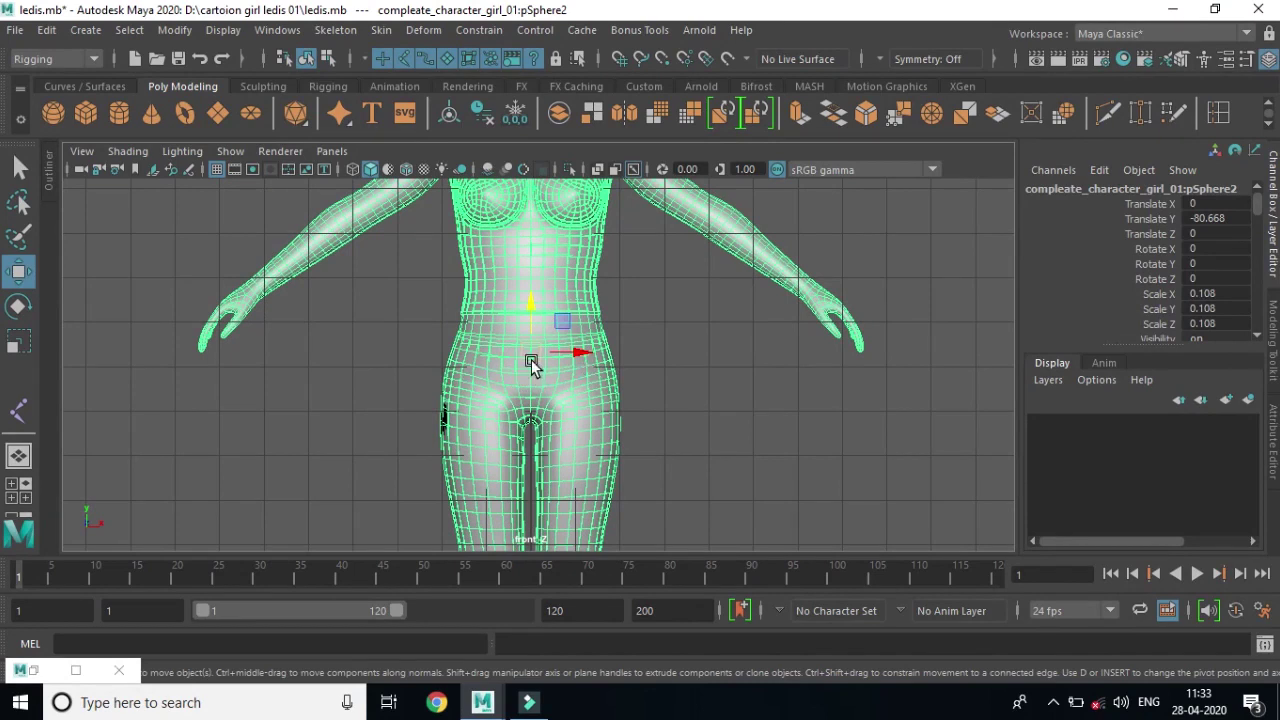
click(787, 384)
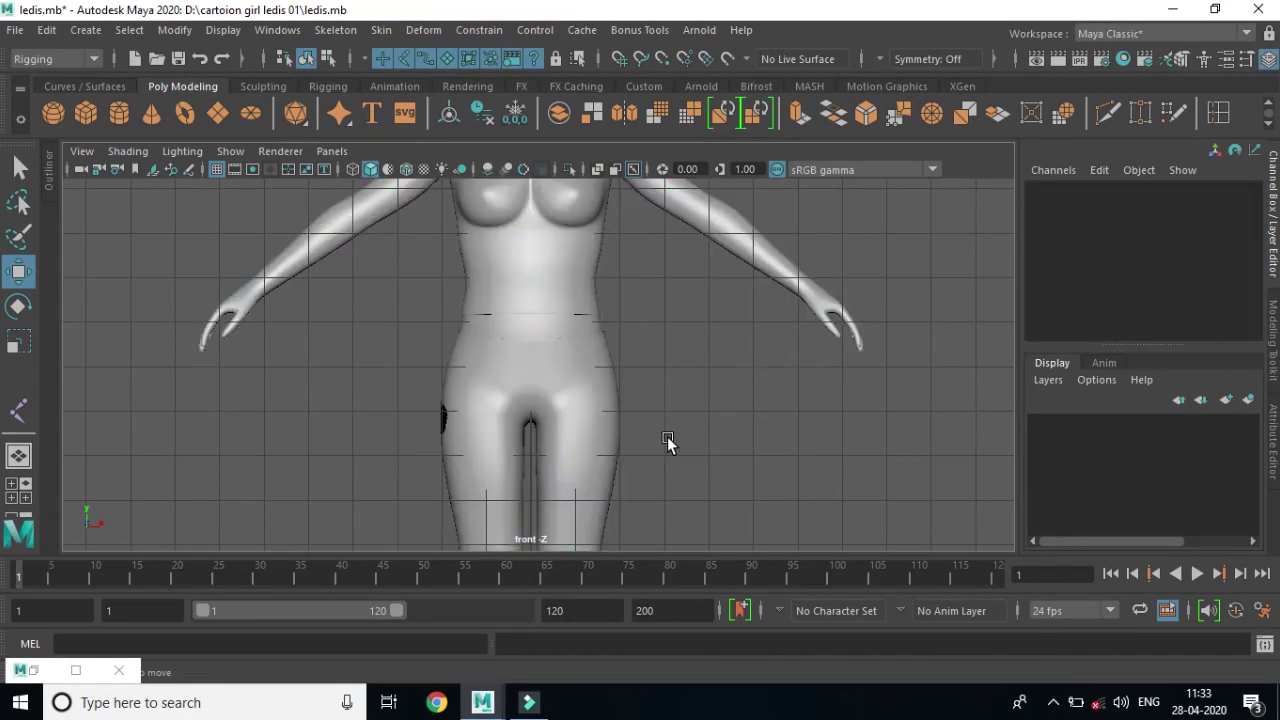
Activate the Joint Tool with grid snapping, place a trial hip joint, then undo it.
key(y)
alt+right_drag(726, 465, 797, 497)
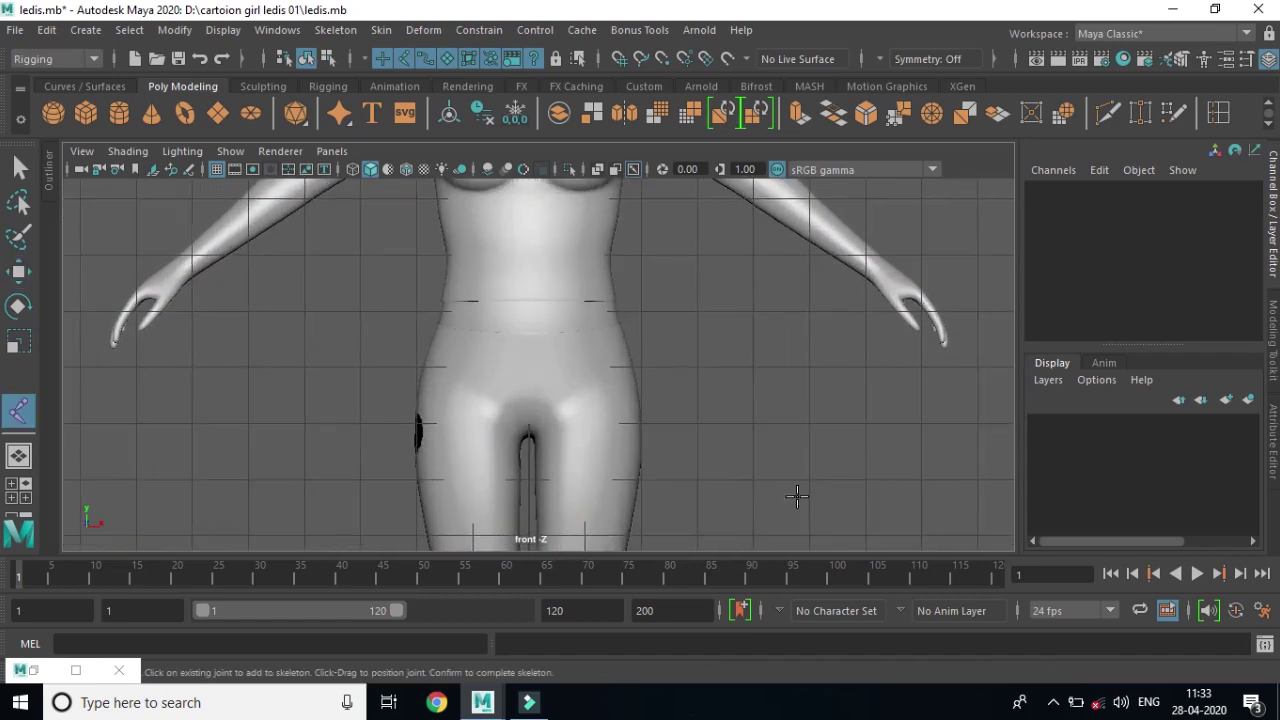
click(619, 58)
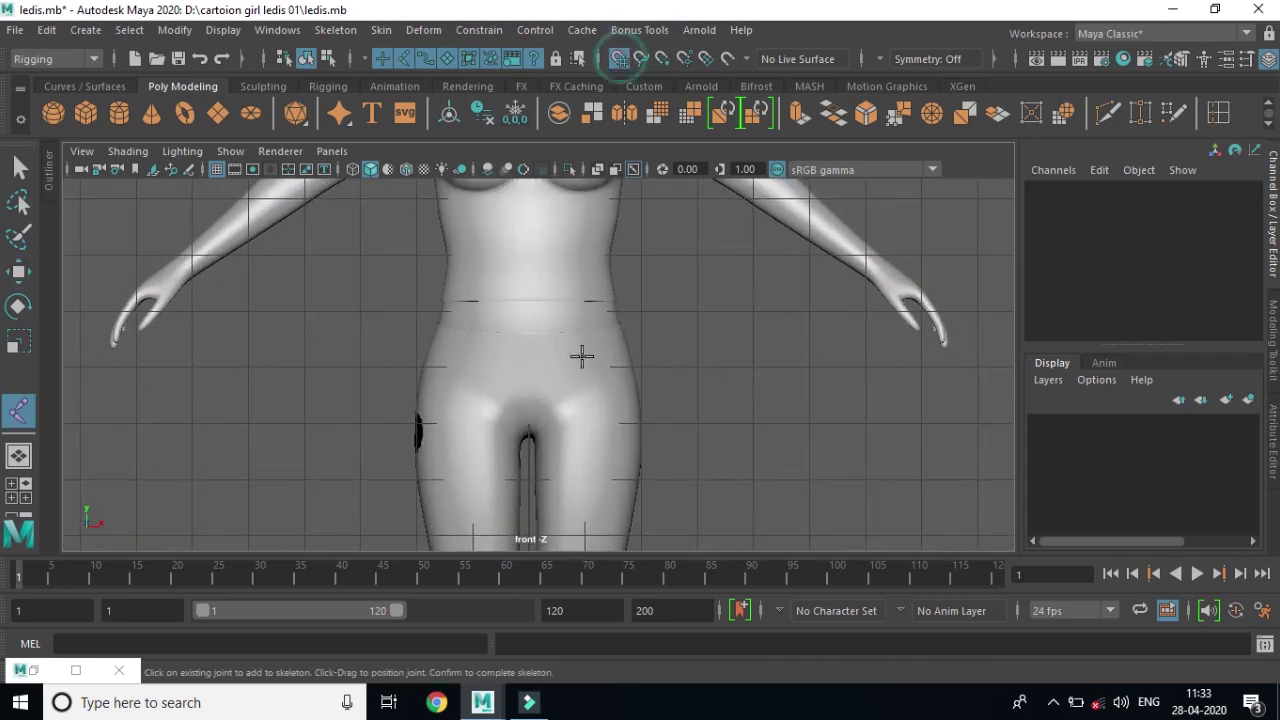
click(520, 366)
scroll(659, 393, up, 3)
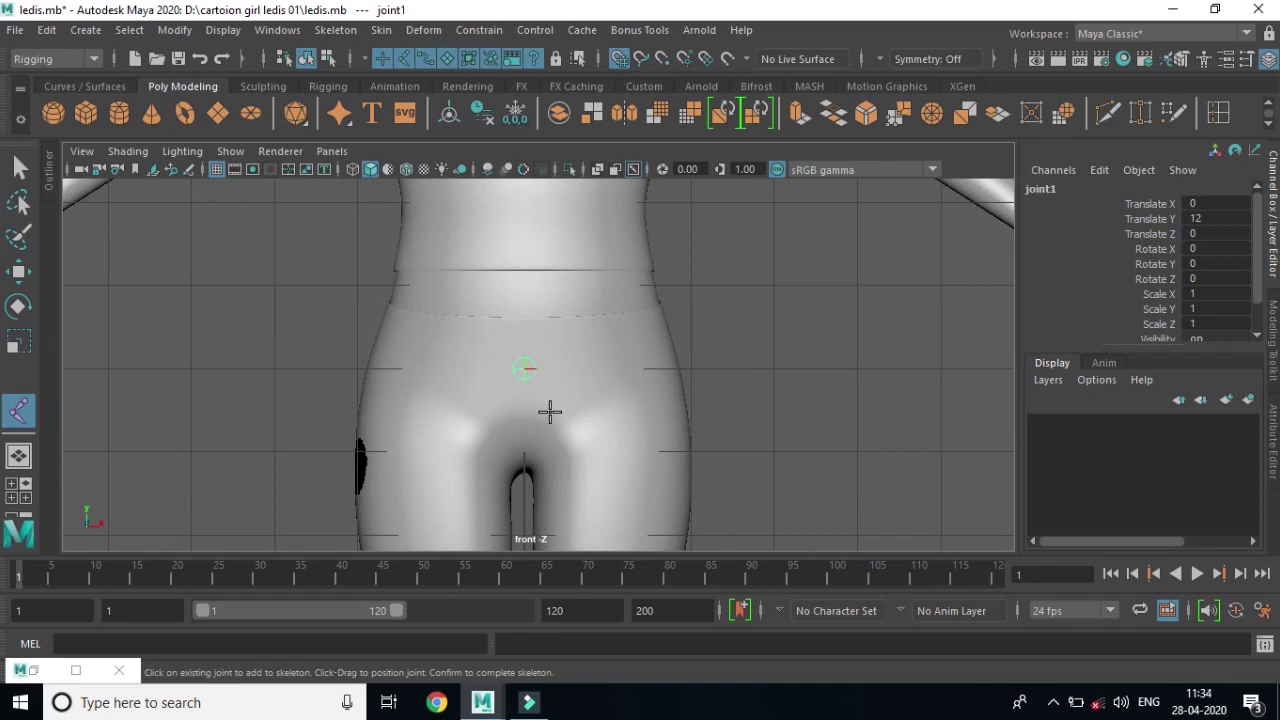
scroll(523, 374, down, 2)
scroll(434, 374, down, 3)
scroll(503, 409, up, 2)
scroll(587, 427, up, 2)
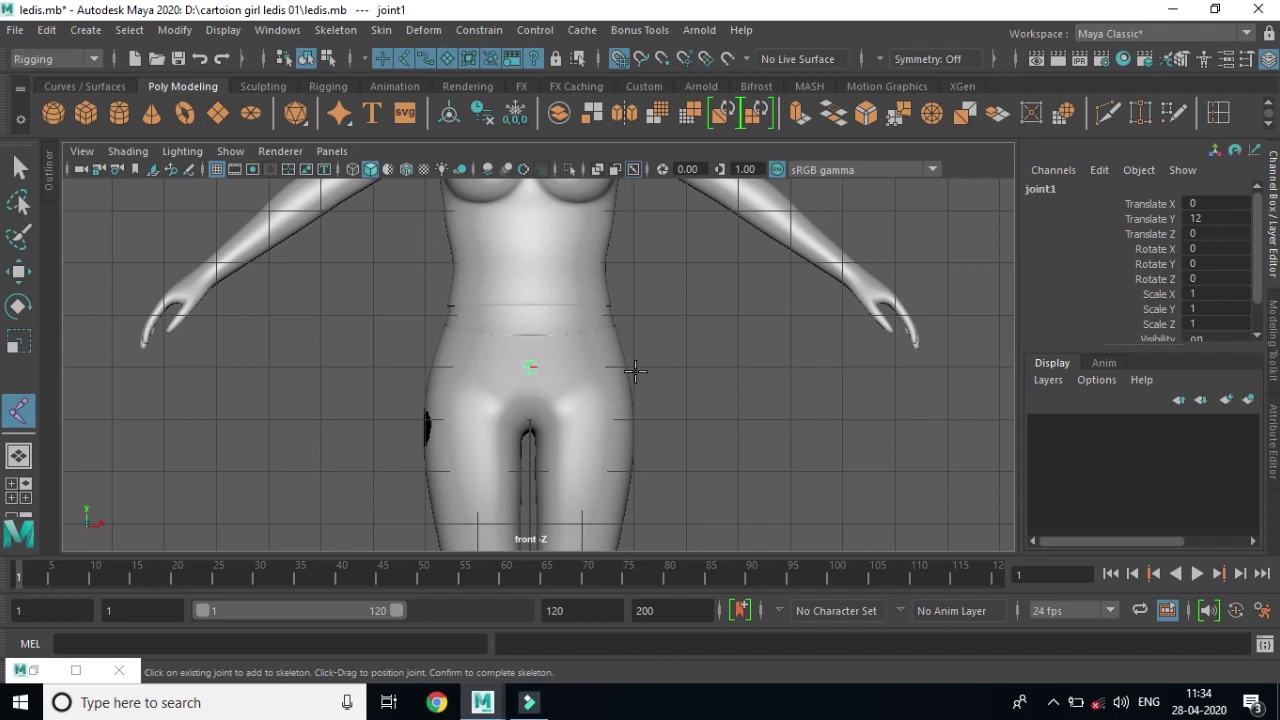
key(ctrl+z)
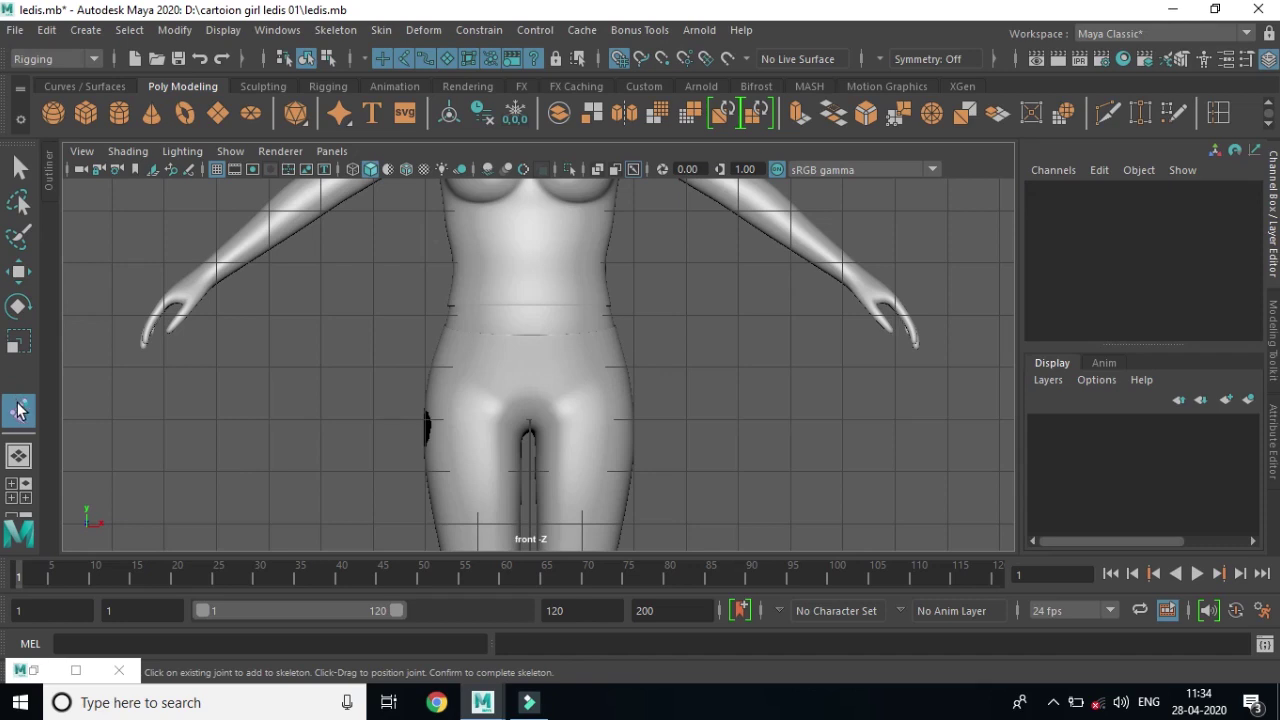
Set the Joint Tool's short bone radius to 0.3644 in Tool Settings.
double_click(16, 408)
drag(464, 537, 473, 539)
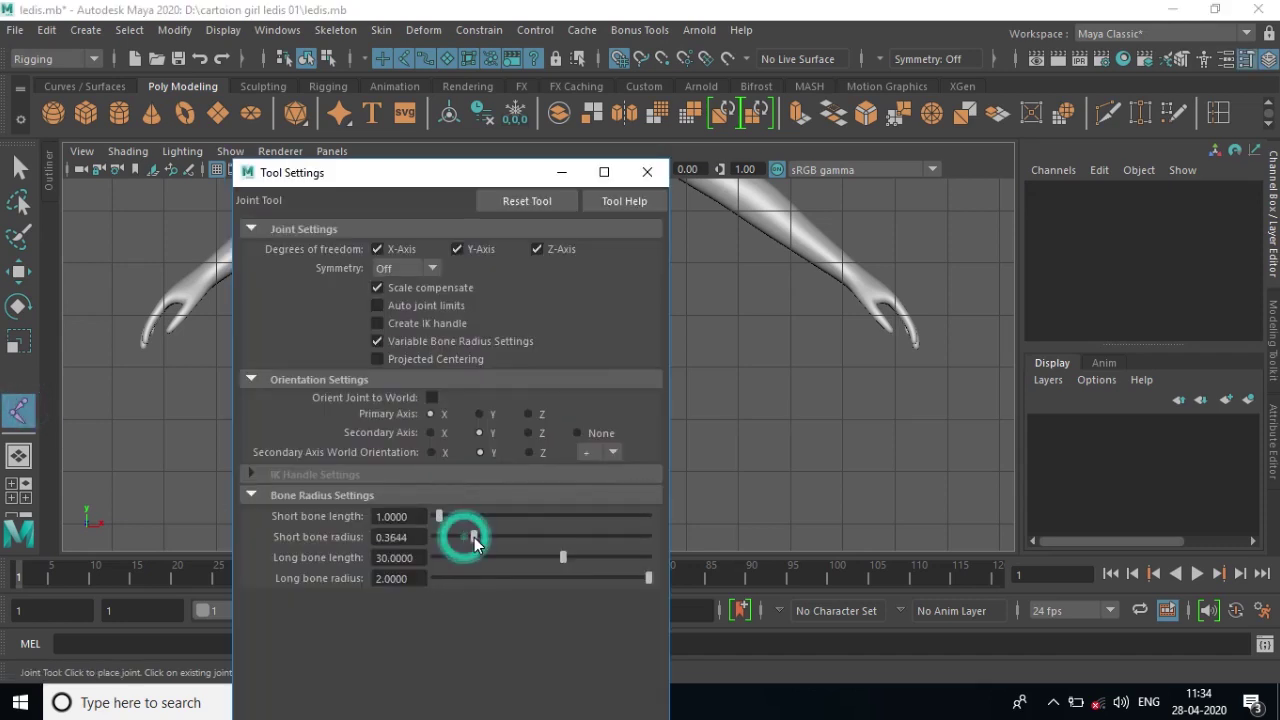
click(648, 173)
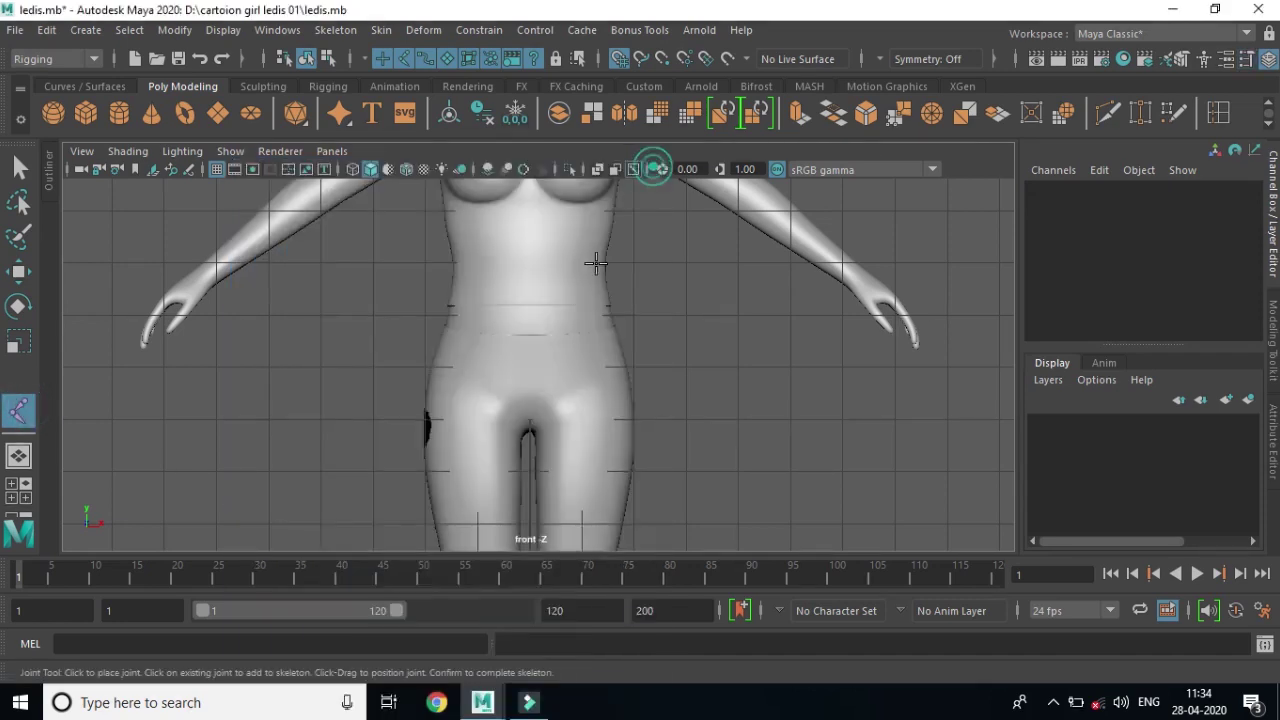
Place the root joint at the hips and add spine joints up through the chest.
click(525, 357)
scroll(665, 405, up, 1)
scroll(690, 330, up, 1)
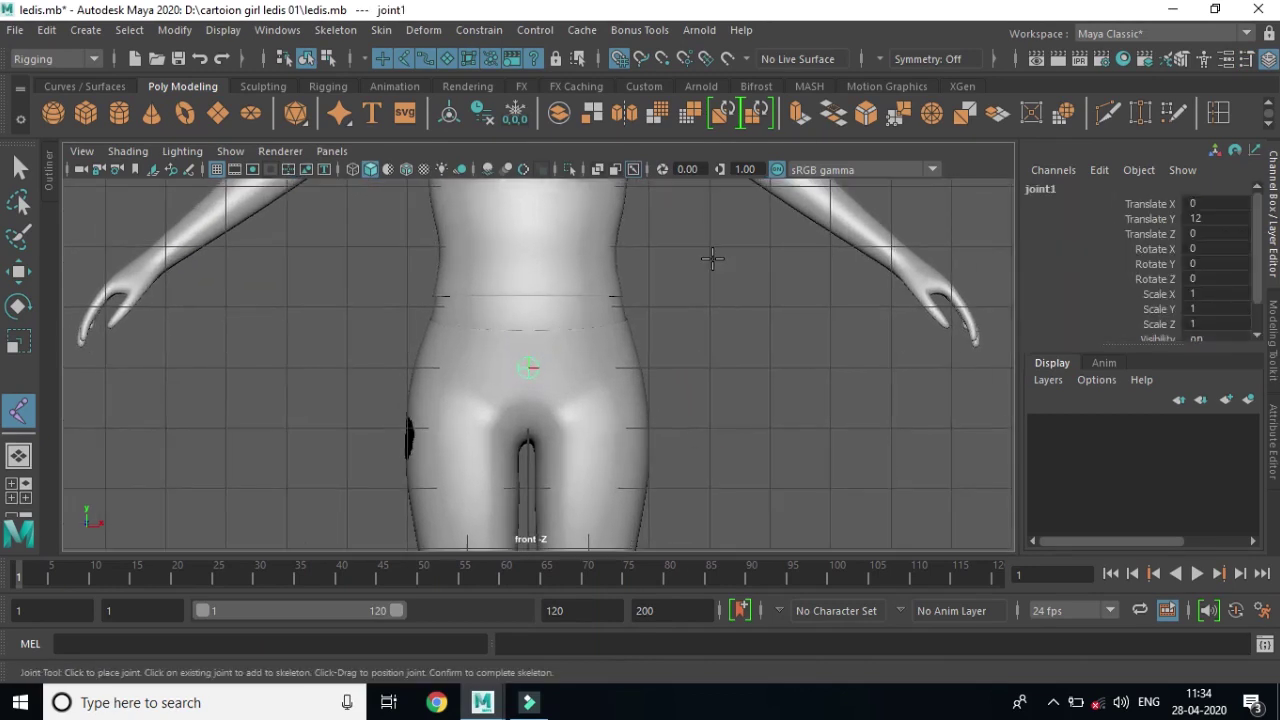
alt+middle_drag(712, 259, 711, 346)
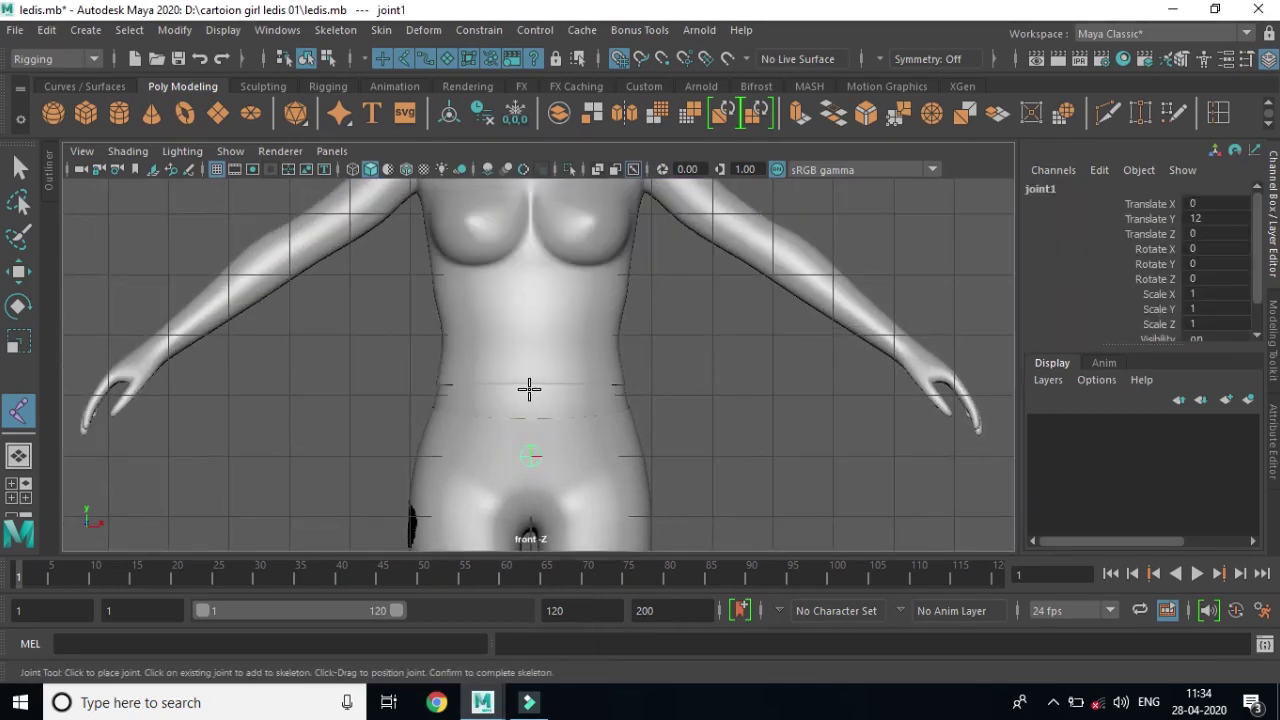
click(529, 390)
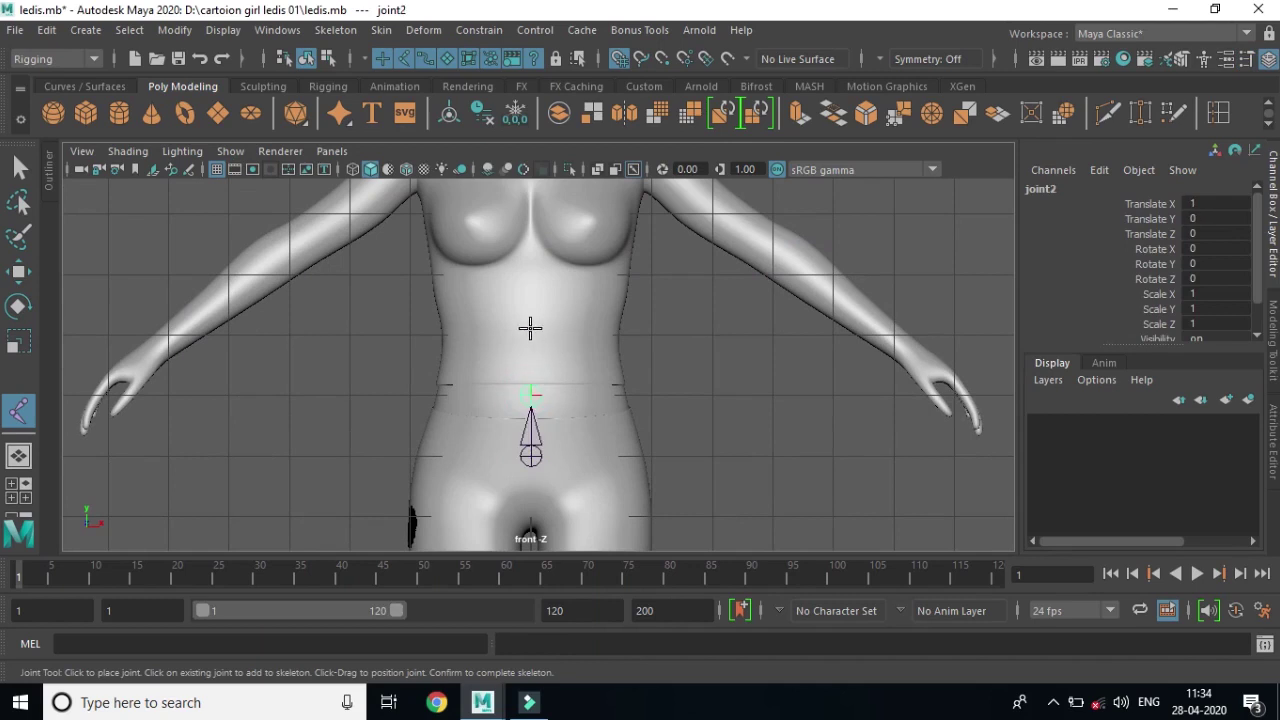
click(530, 334)
click(530, 273)
scroll(700, 345, down, 1)
scroll(645, 375, down, 1)
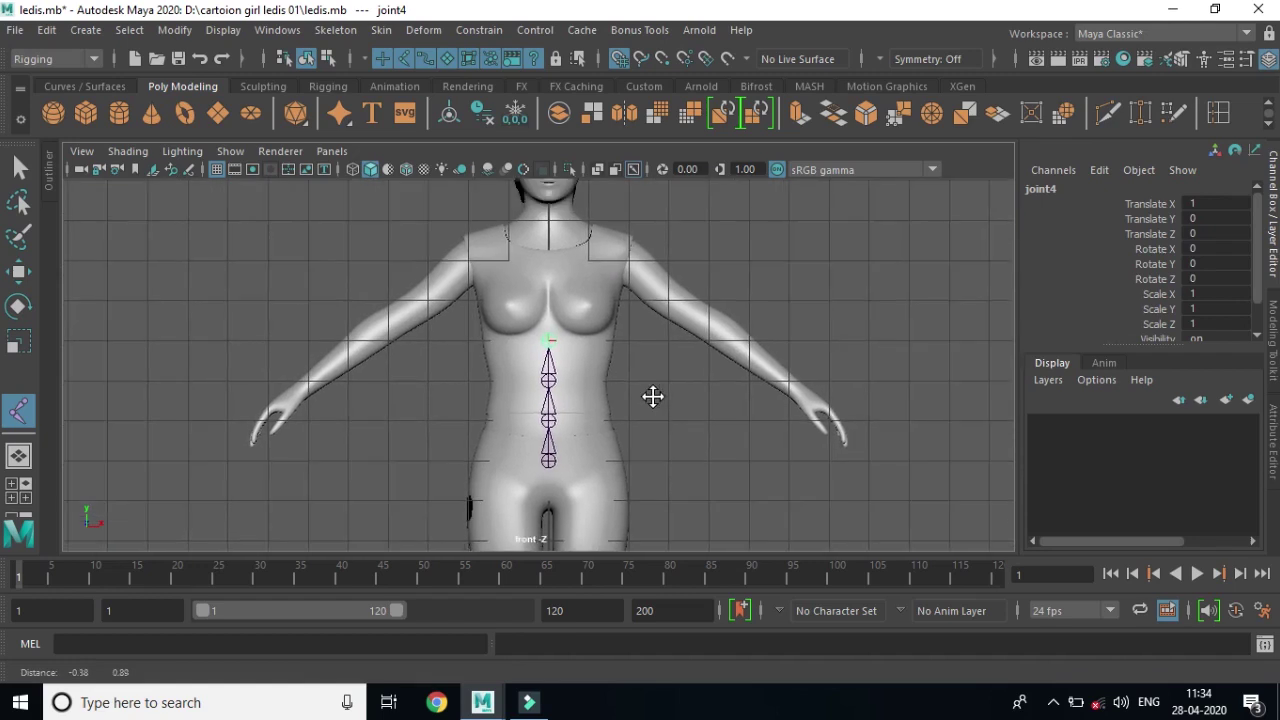
scroll(700, 410, down, 1)
click(550, 290)
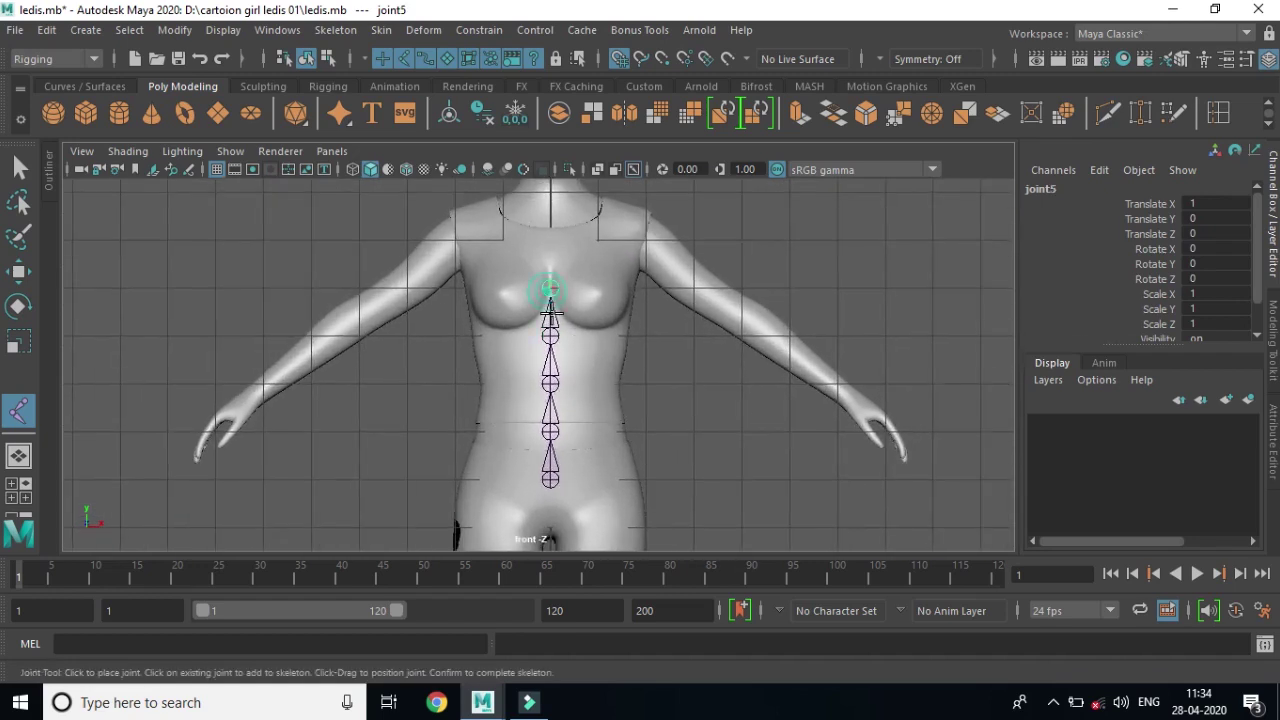
click(550, 224)
Add joint7 at the base of the neck and centre the torso in the front view.
scroll(750, 340, up, 1)
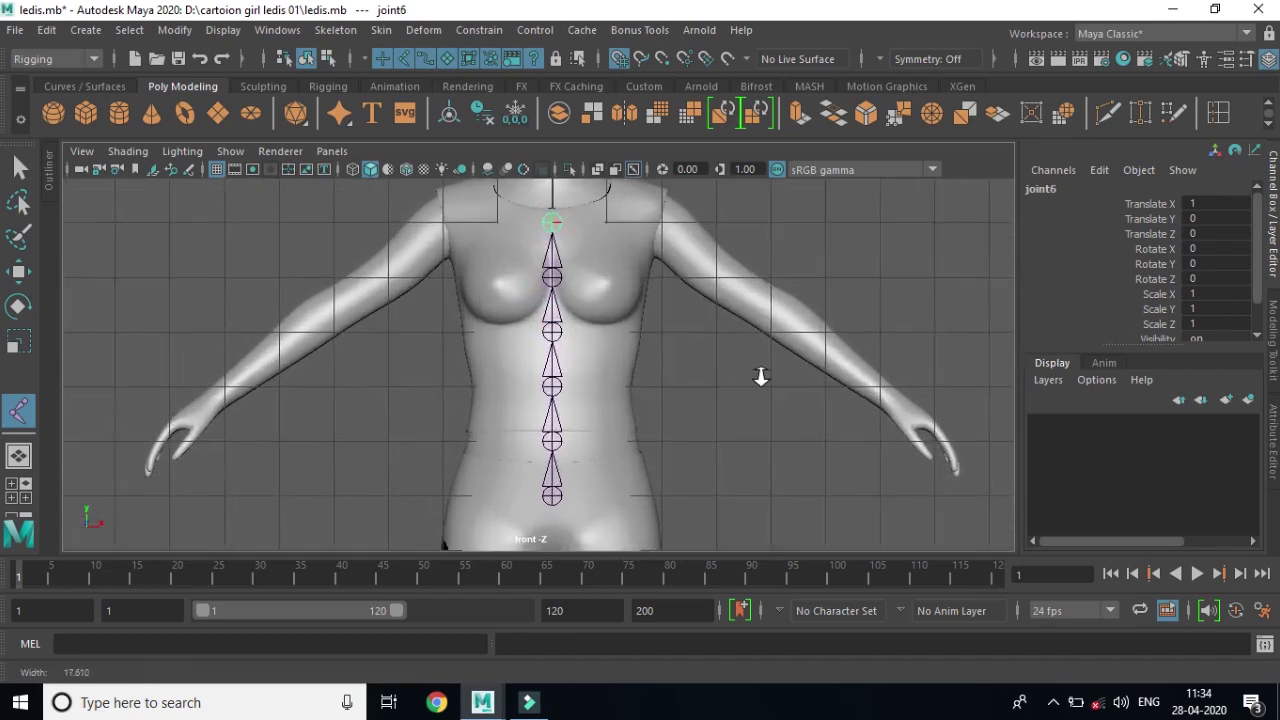
alt+middle_drag(741, 299, 743, 437)
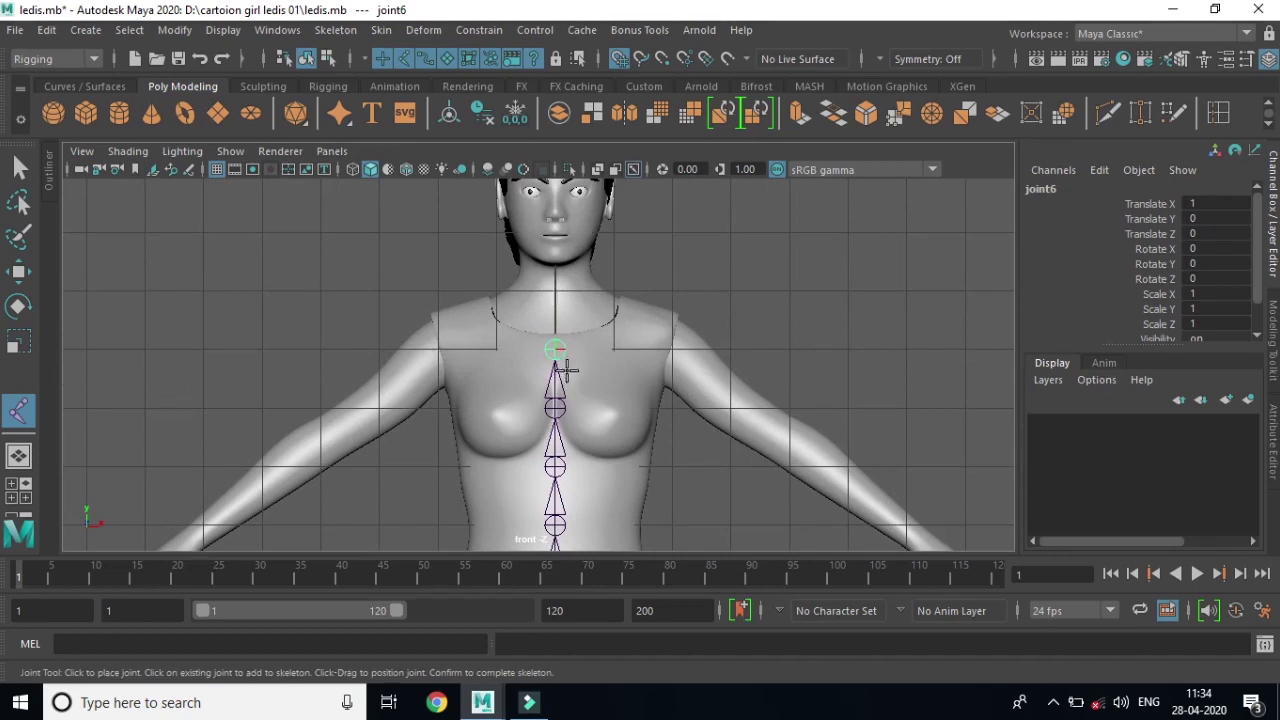
click(554, 290)
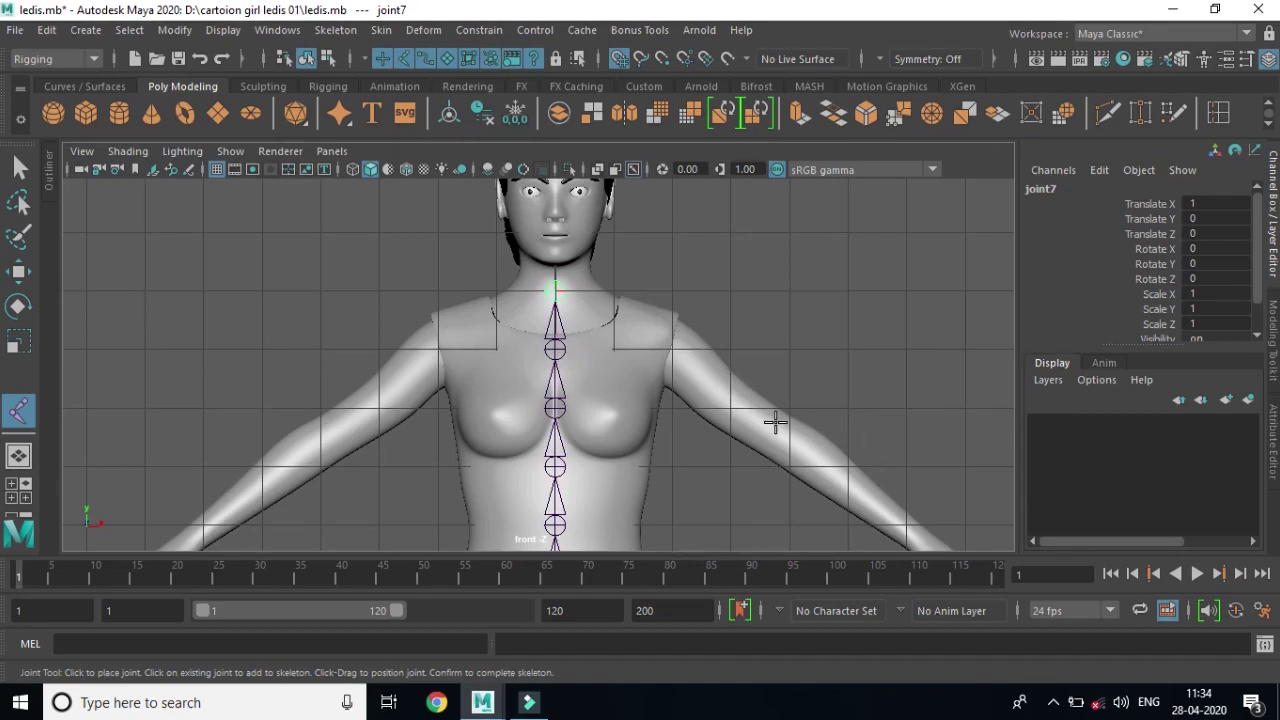
scroll(766, 420, down, 1)
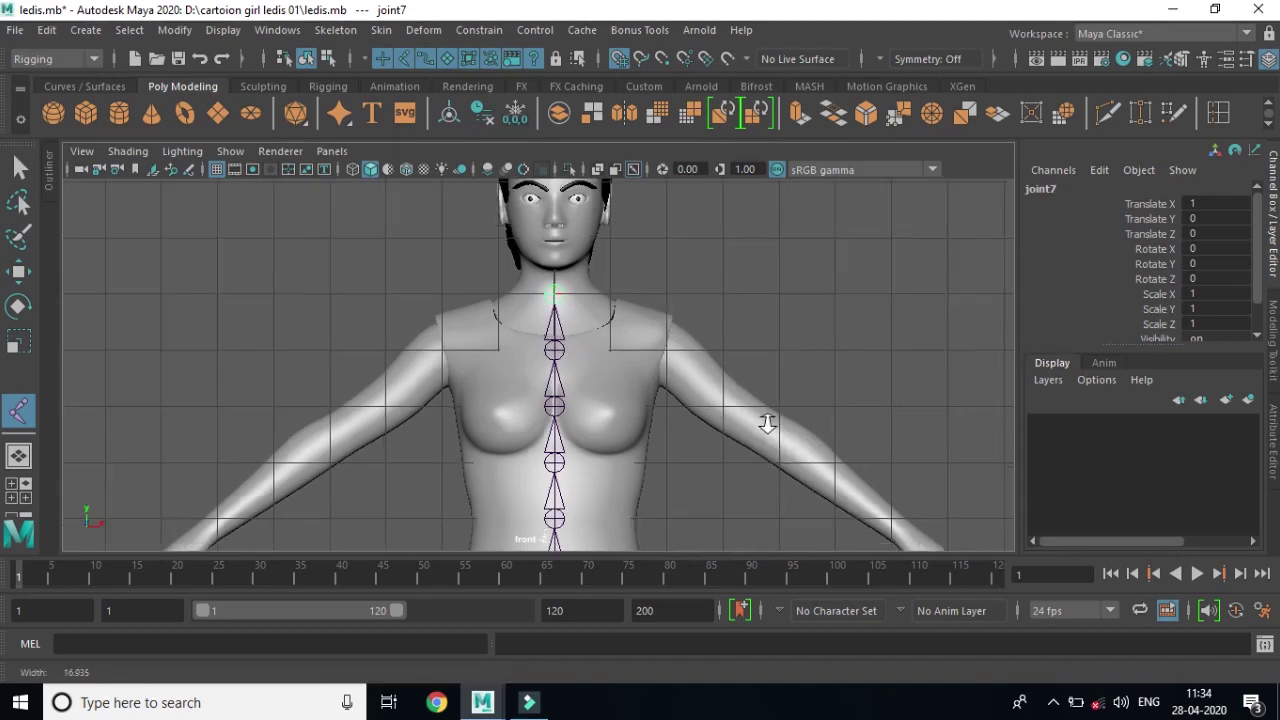
scroll(620, 354, down, 4)
scroll(736, 437, up, 4)
scroll(736, 437, up, 2)
alt+middle_drag(666, 400, 663, 331)
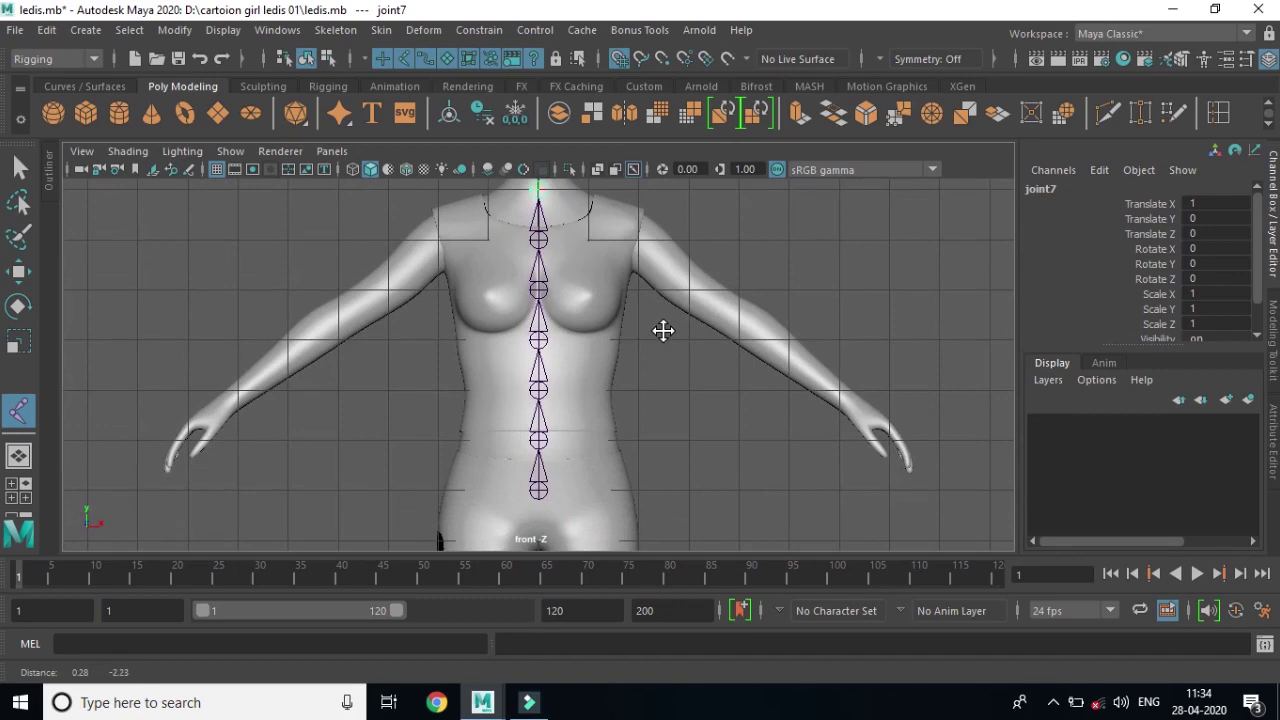
scroll(627, 456, down, 2)
scroll(627, 456, down, 3)
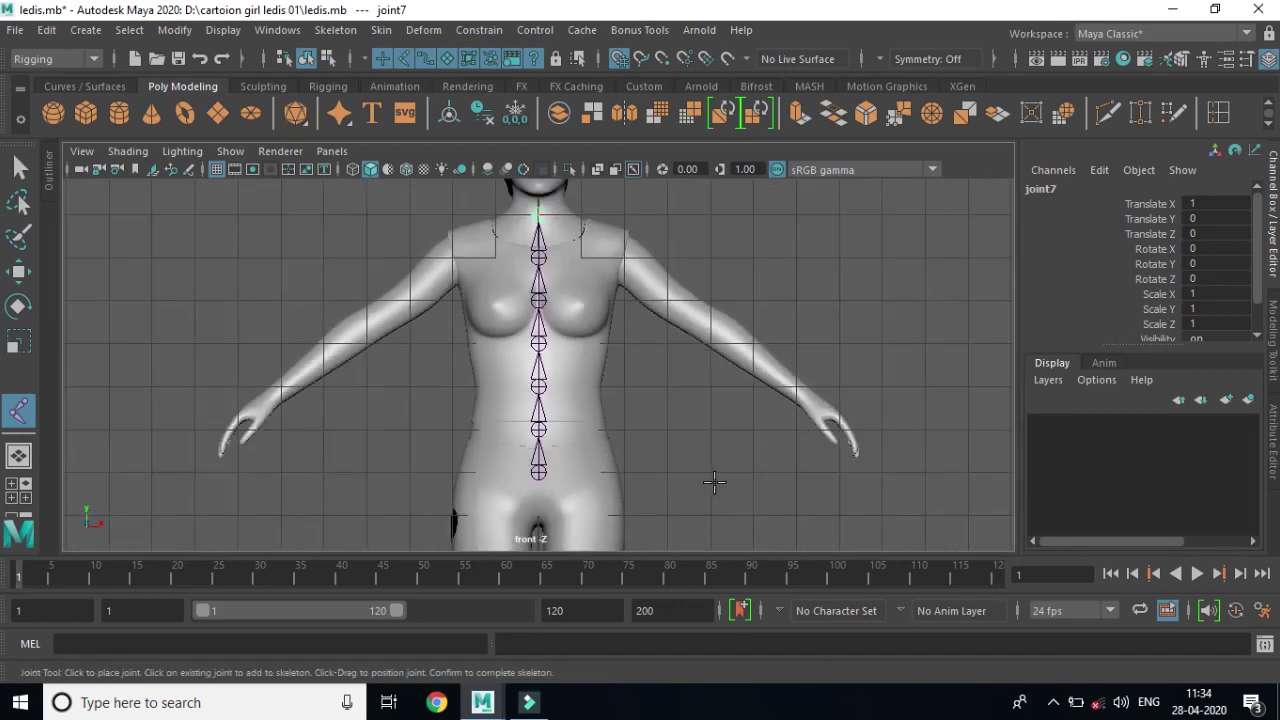
scroll(706, 369, up, 2)
scroll(545, 360, up, 2)
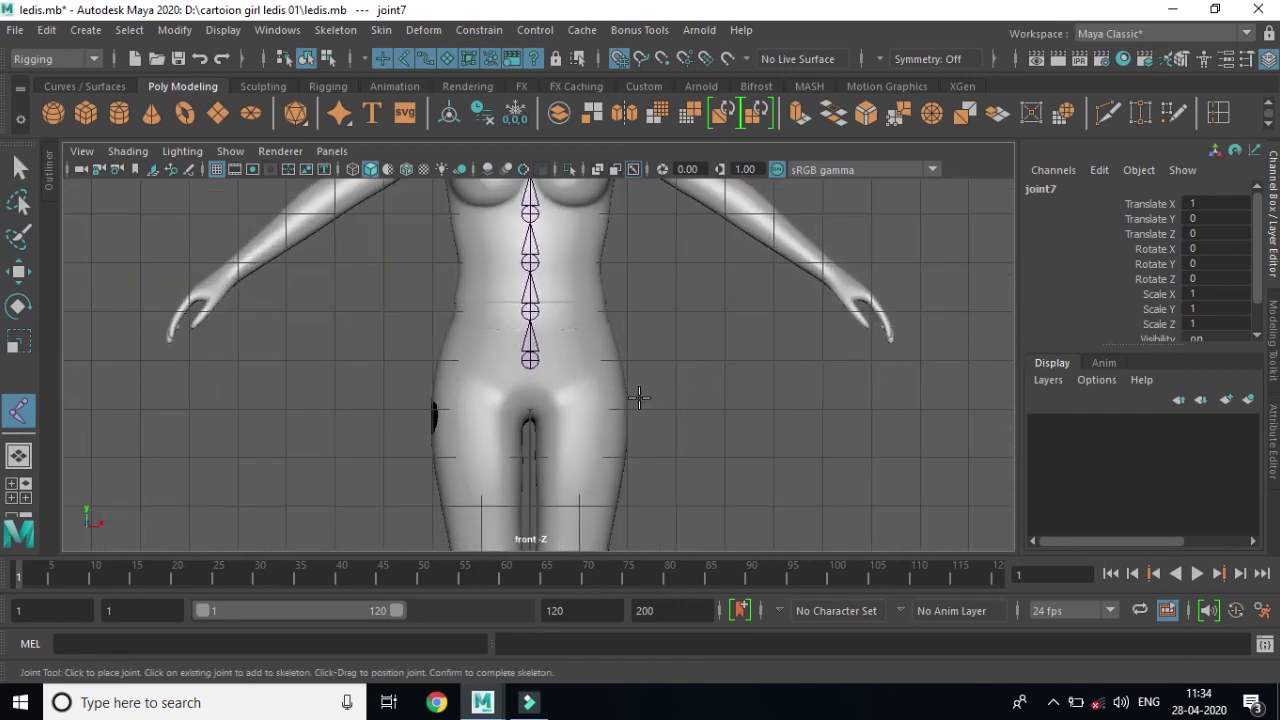
scroll(749, 400, down, 3)
scroll(606, 314, up, 2)
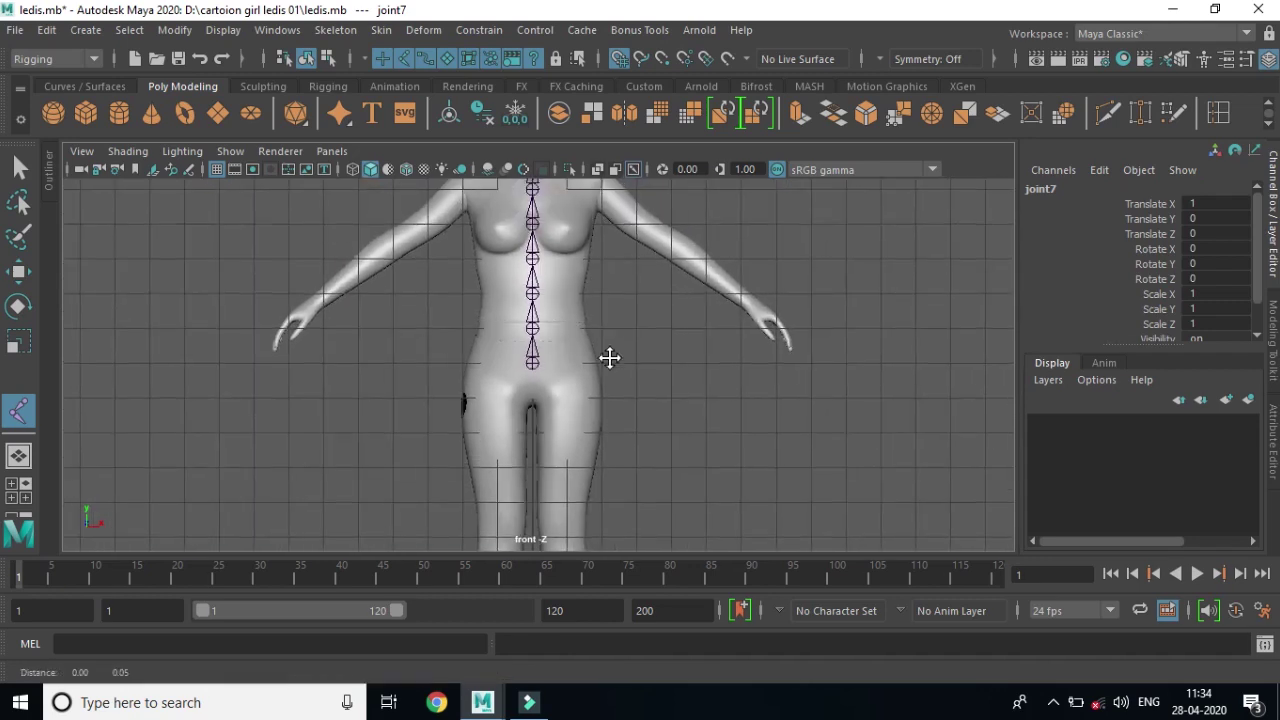
scroll(615, 377, down, 1)
scroll(623, 486, up, 2)
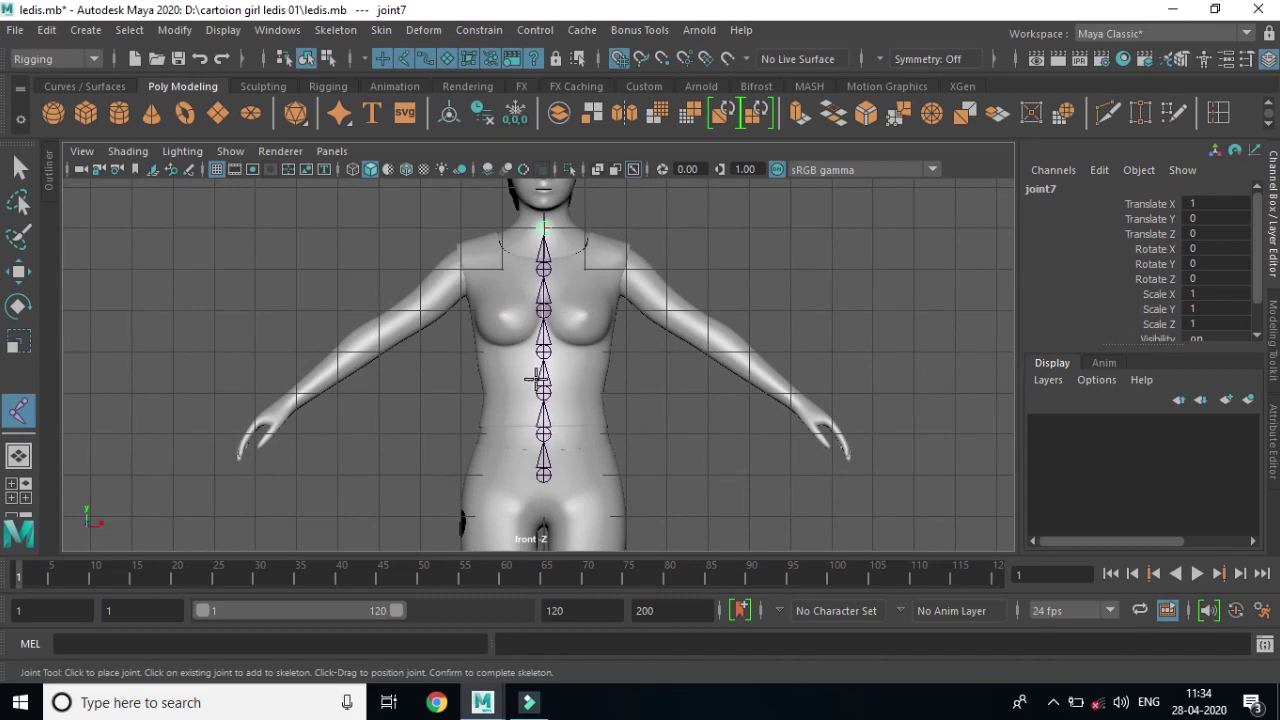
scroll(610, 415, up, 2)
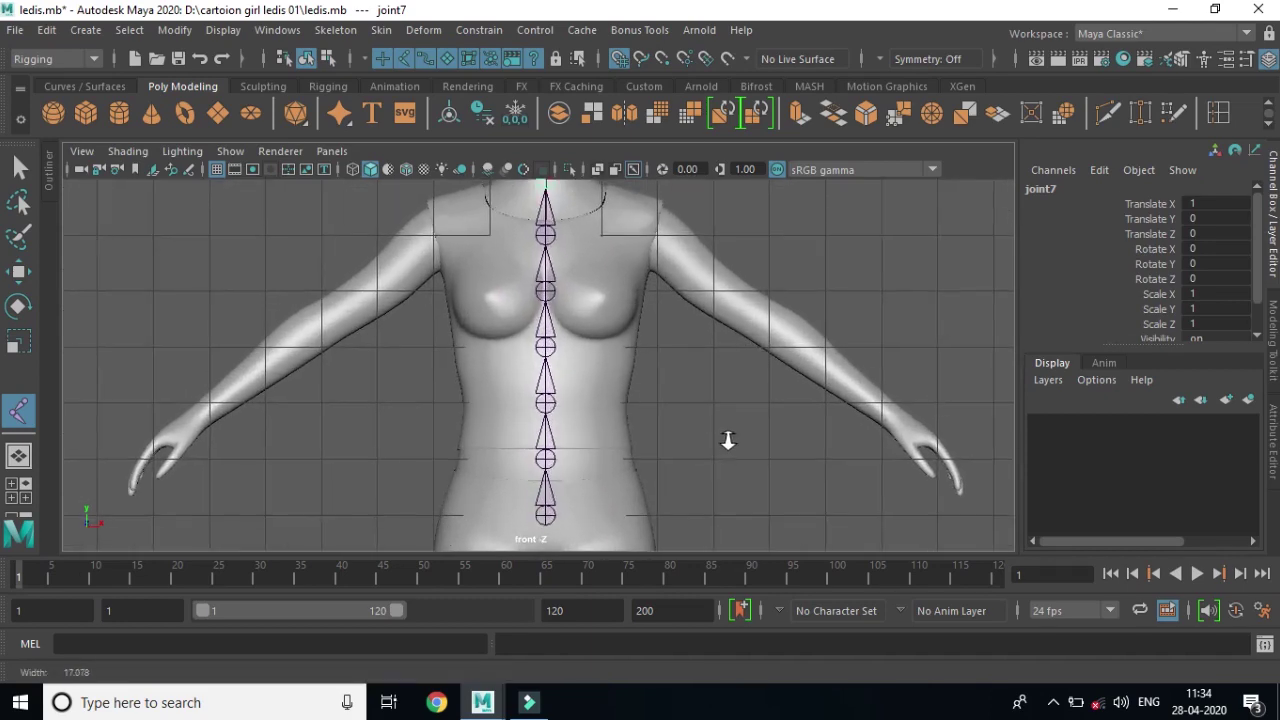
scroll(669, 425, up, 2)
scroll(680, 425, up, 1)
mouse_move(686, 428)
alt+middle_down()
mouse_move(677, 394)
mouse_move(620, 358)
alt+middle_up()
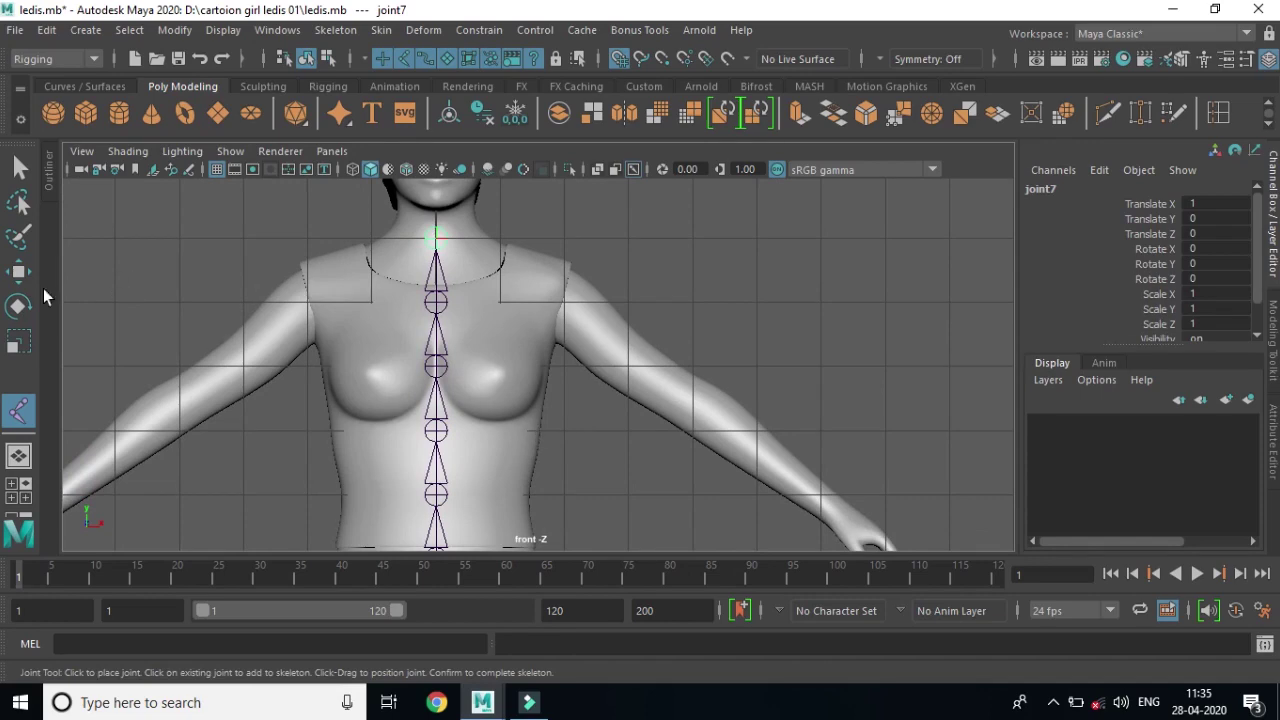
Finish the spine joint chain and check it from the hips to the chest.
key(w)
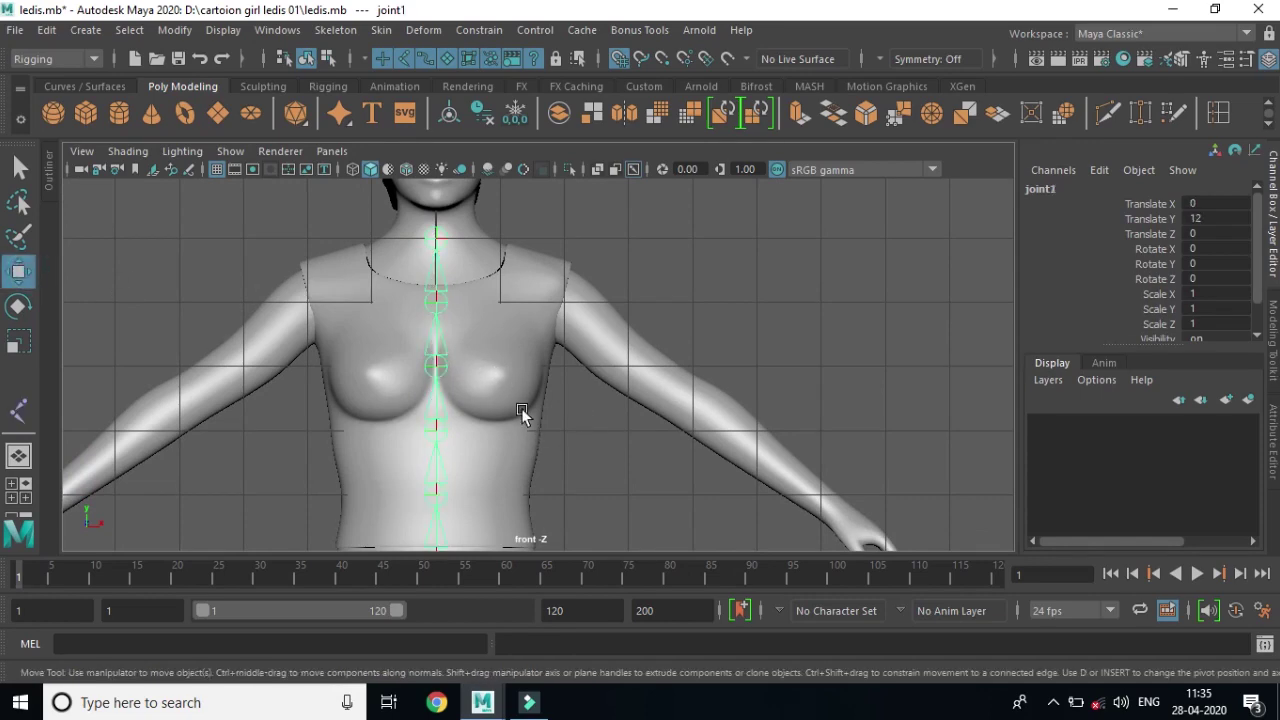
alt+right_drag(457, 386, 820, 471)
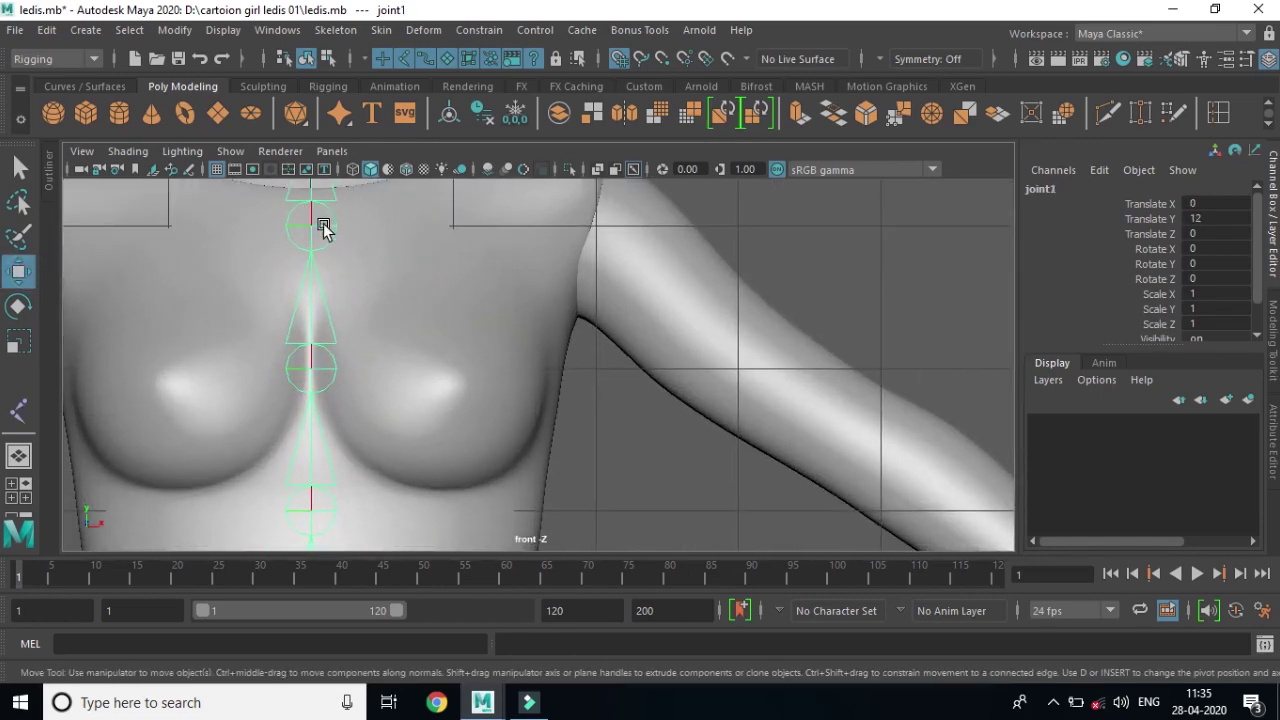
alt+middle_drag(323, 228, 523, 323)
alt+middle_drag(643, 403, 643, 288)
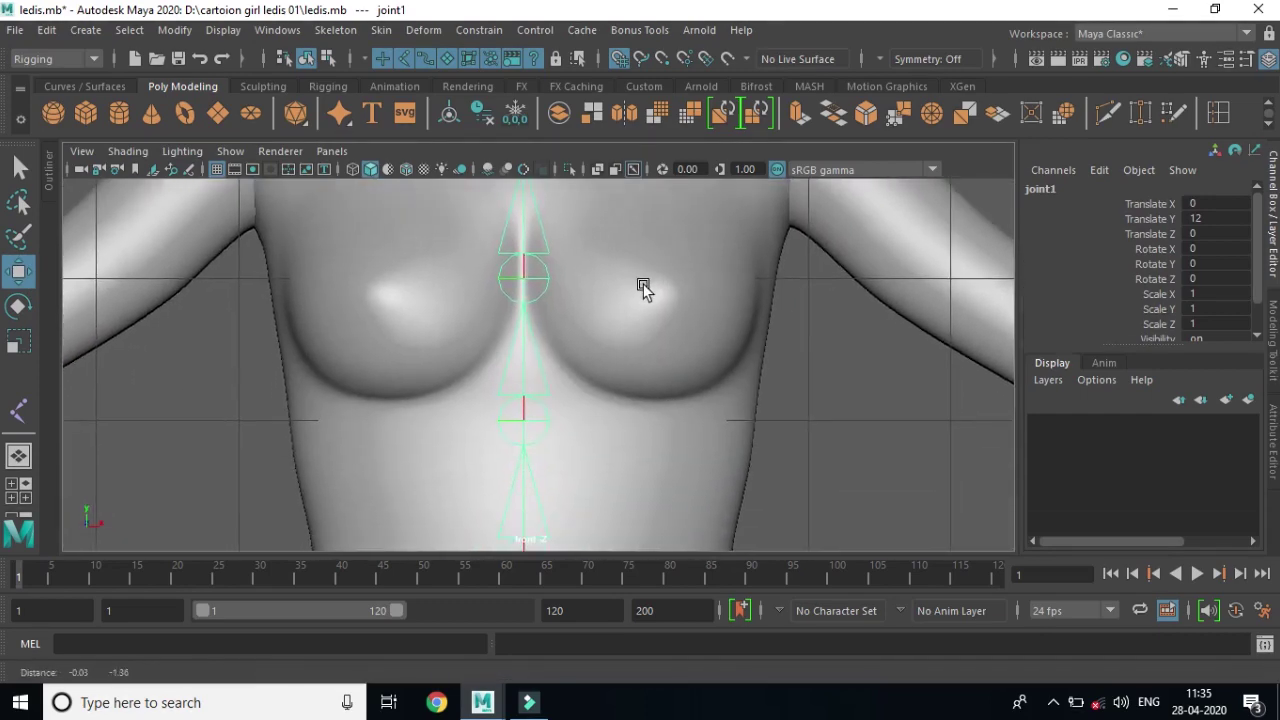
alt+right_drag(531, 314, 531, 420)
mouse_move(531, 420)
alt+middle_down()
mouse_move(558, 300)
mouse_move(537, 395)
alt+middle_up()
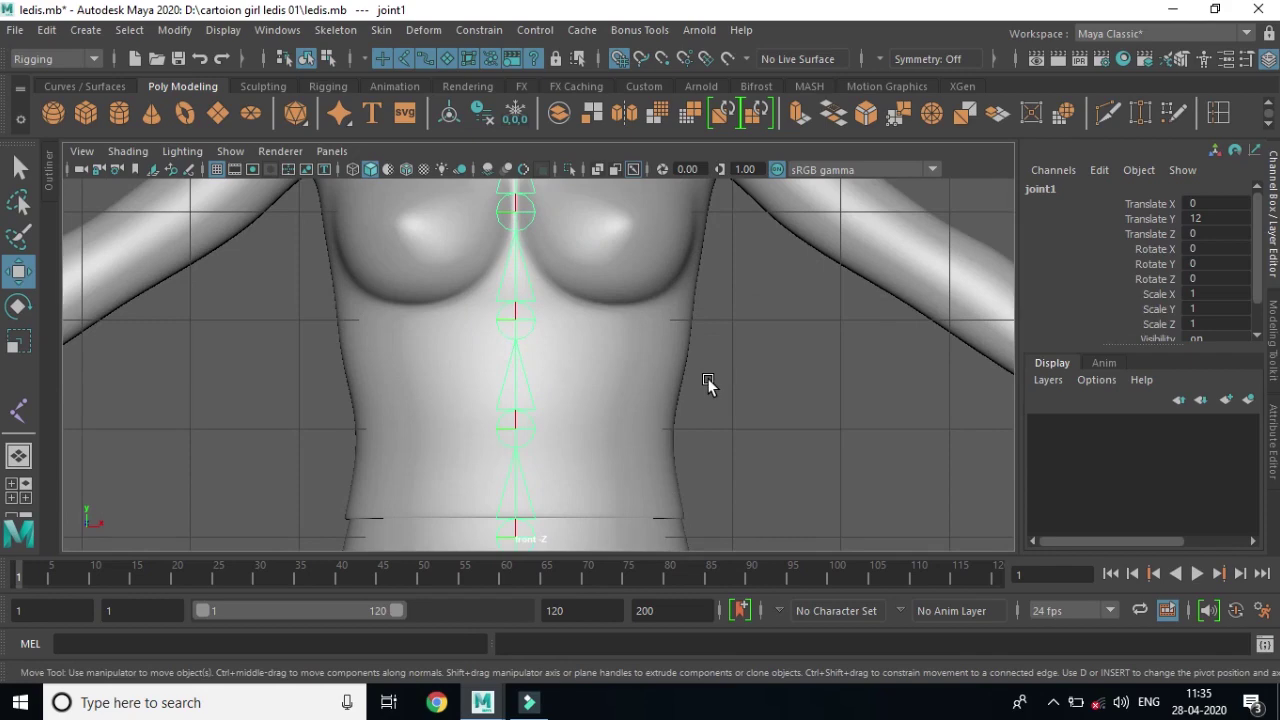
Maximize the side view and frame the character with its spine joints.
key(space)
key(f)
key(space)
alt+drag(642, 390, 643, 406)
scroll(723, 420, up, 5)
mouse_move(709, 289)
alt+middle_down()
mouse_move(569, 318)
mouse_move(626, 431)
alt+middle_up()
key(space)
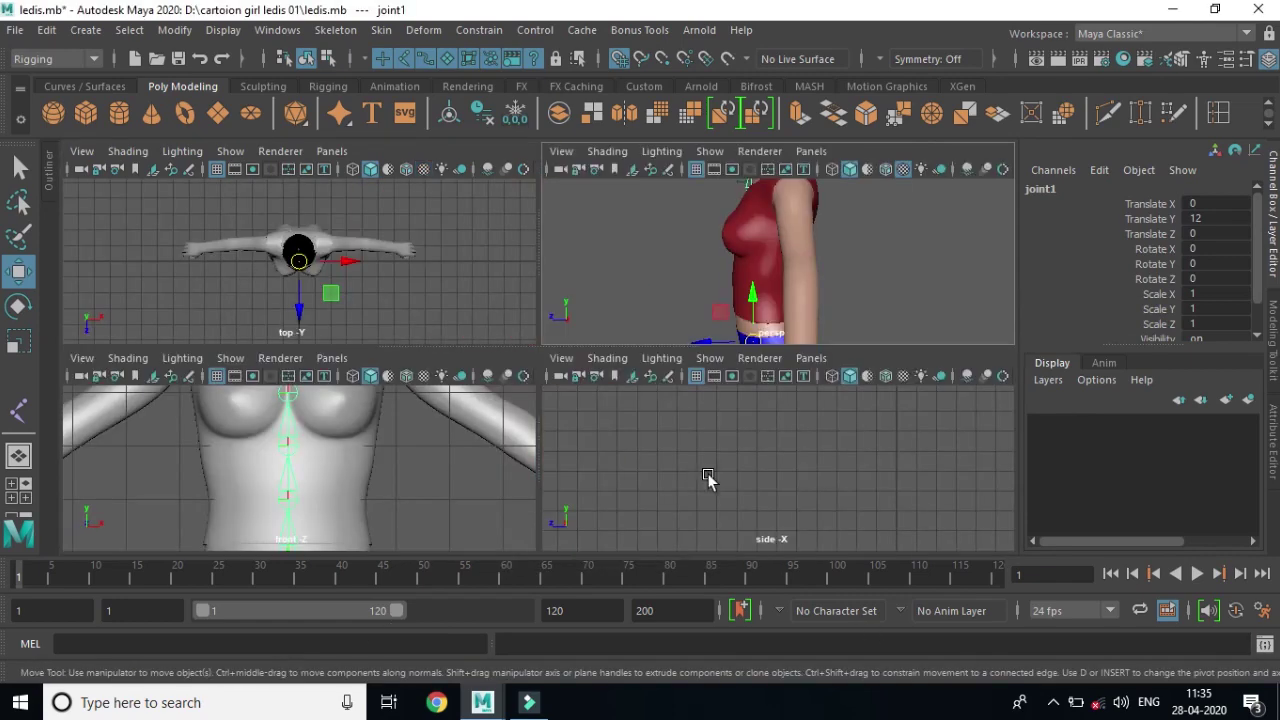
key(space)
key(f)
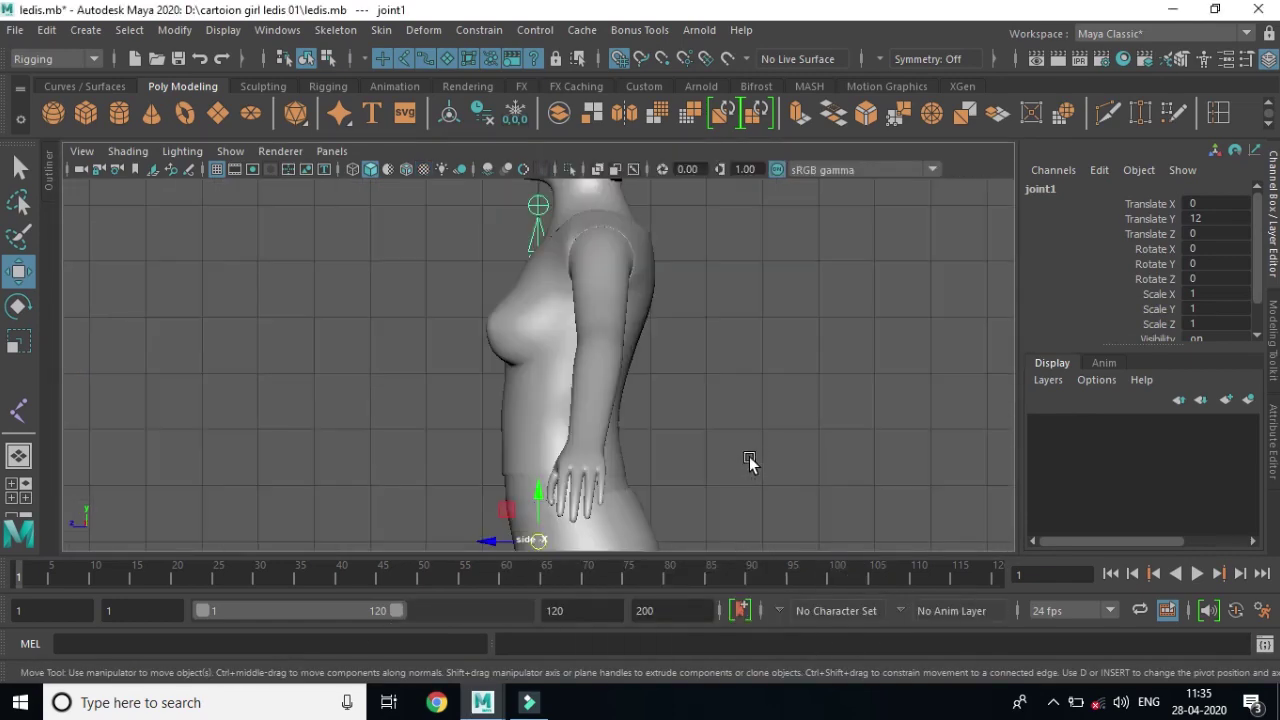
mouse_move(659, 433)
alt+right_down()
mouse_move(595, 423)
mouse_move(646, 463)
mouse_move(636, 385)
alt+right_up()
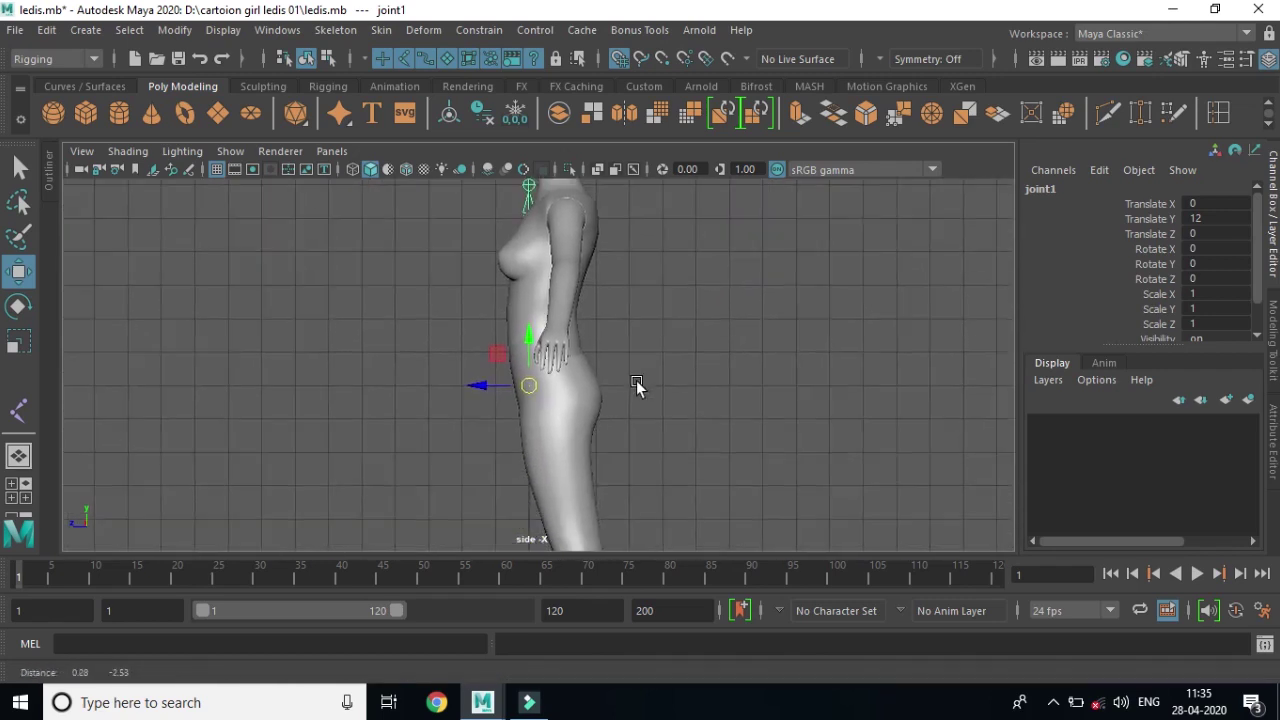
mouse_move(634, 332)
alt+middle_down()
mouse_move(700, 291)
mouse_move(686, 423)
alt+middle_up()
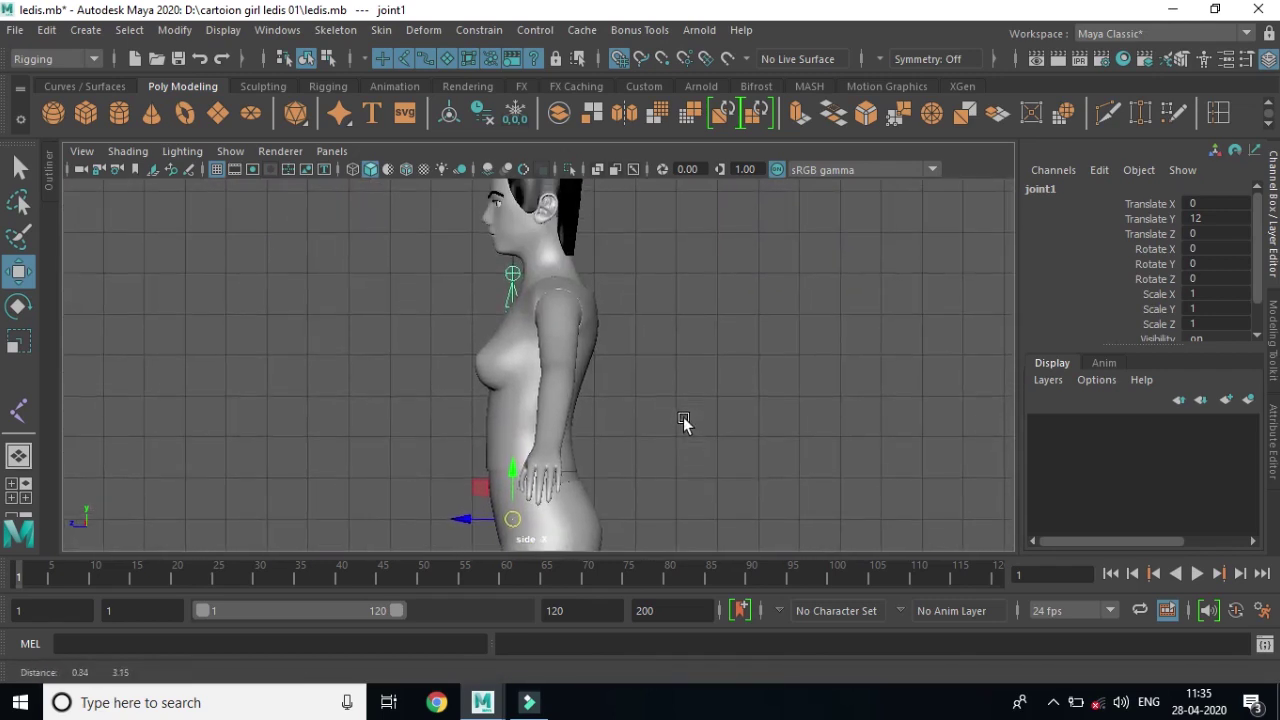
Turn on X-Ray and move neck joint7 back to Translate Z -0.811 inside the neck.
click(598, 170)
mouse_move(708, 374)
alt+right_down()
mouse_move(757, 423)
mouse_move(737, 311)
mouse_move(741, 374)
alt+right_up()
click(511, 340)
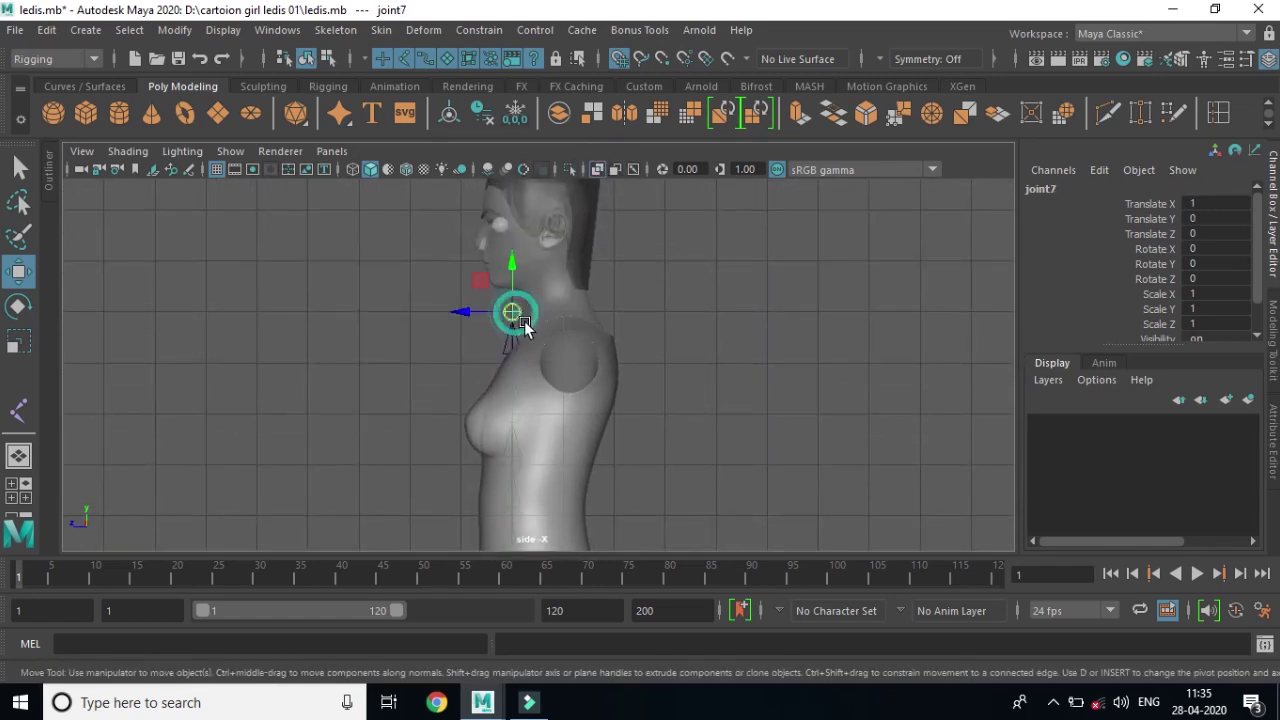
click(468, 312)
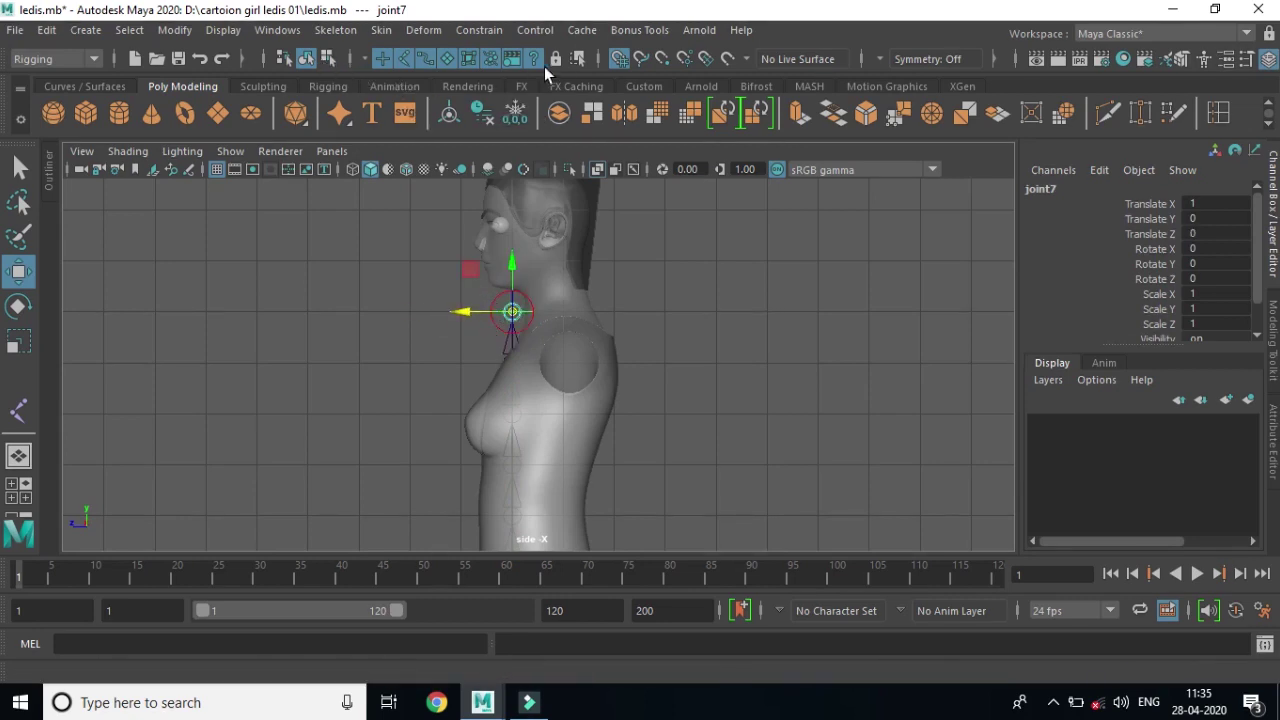
key(d)
drag(462, 312, 505, 313)
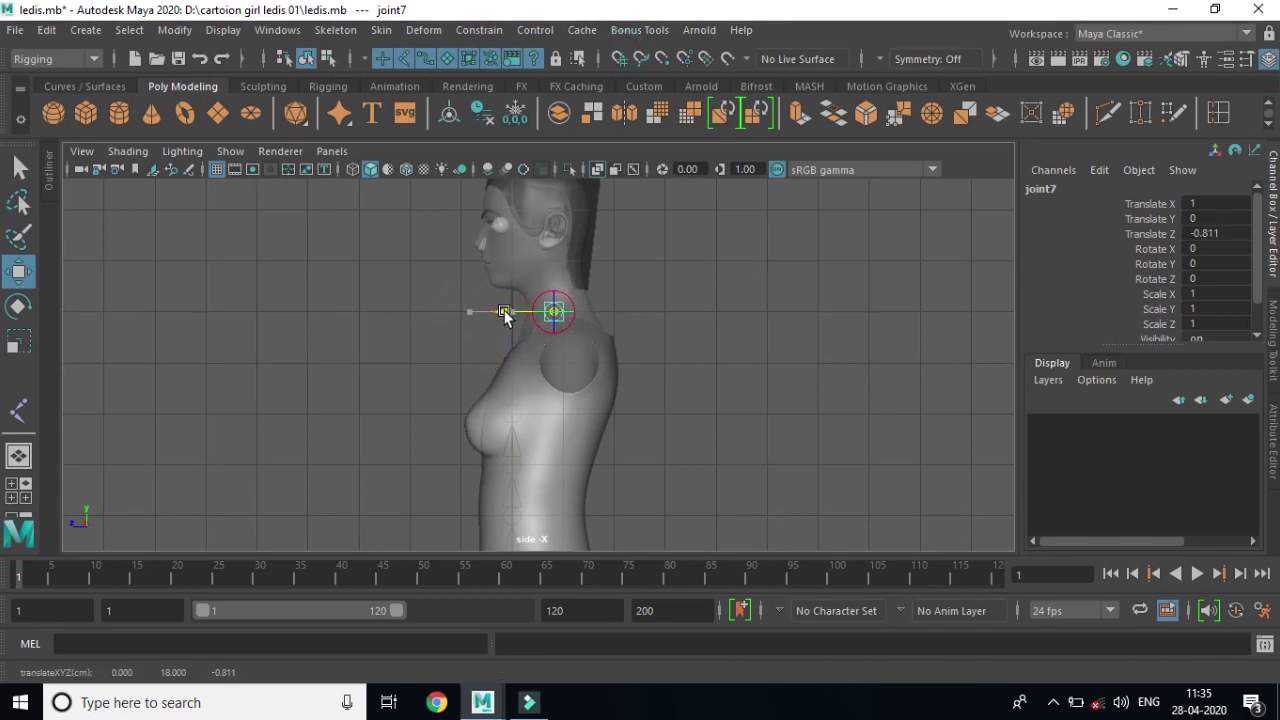
alt+right_drag(527, 429, 821, 518)
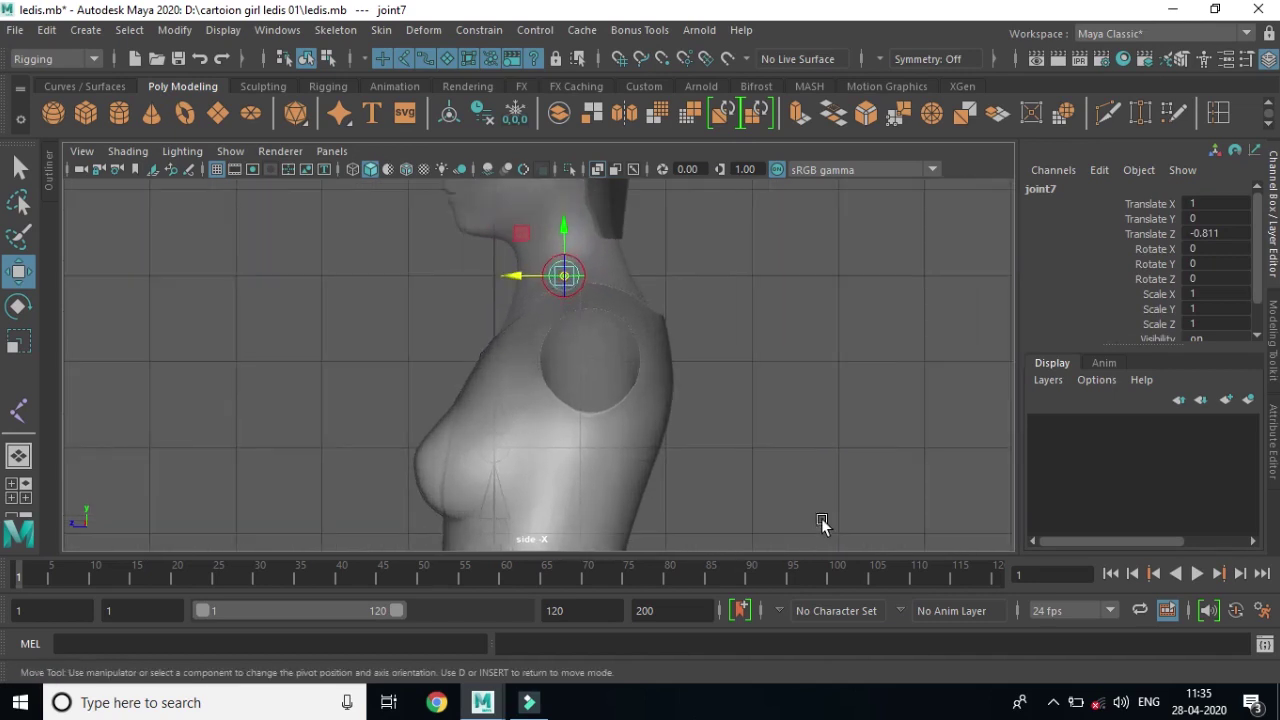
click(497, 362)
click(812, 318)
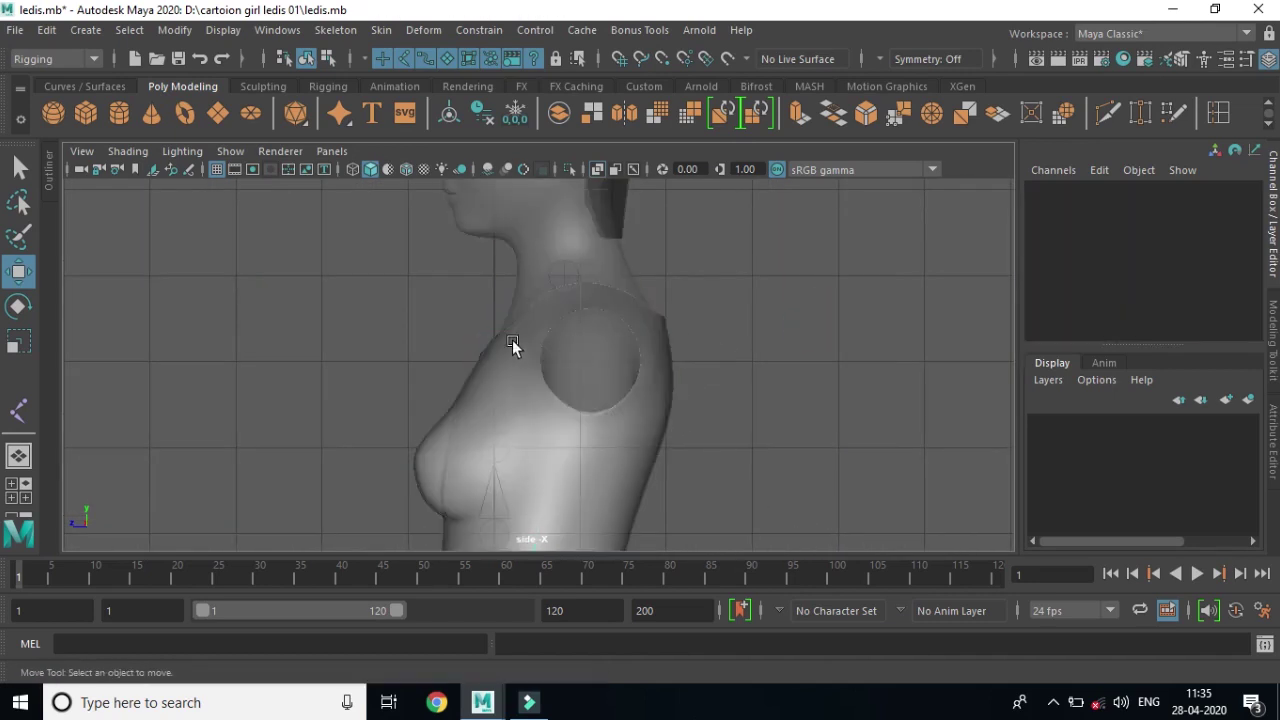
Put the body mesh in a new display layer, layer1, set to reference (R).
click(497, 504)
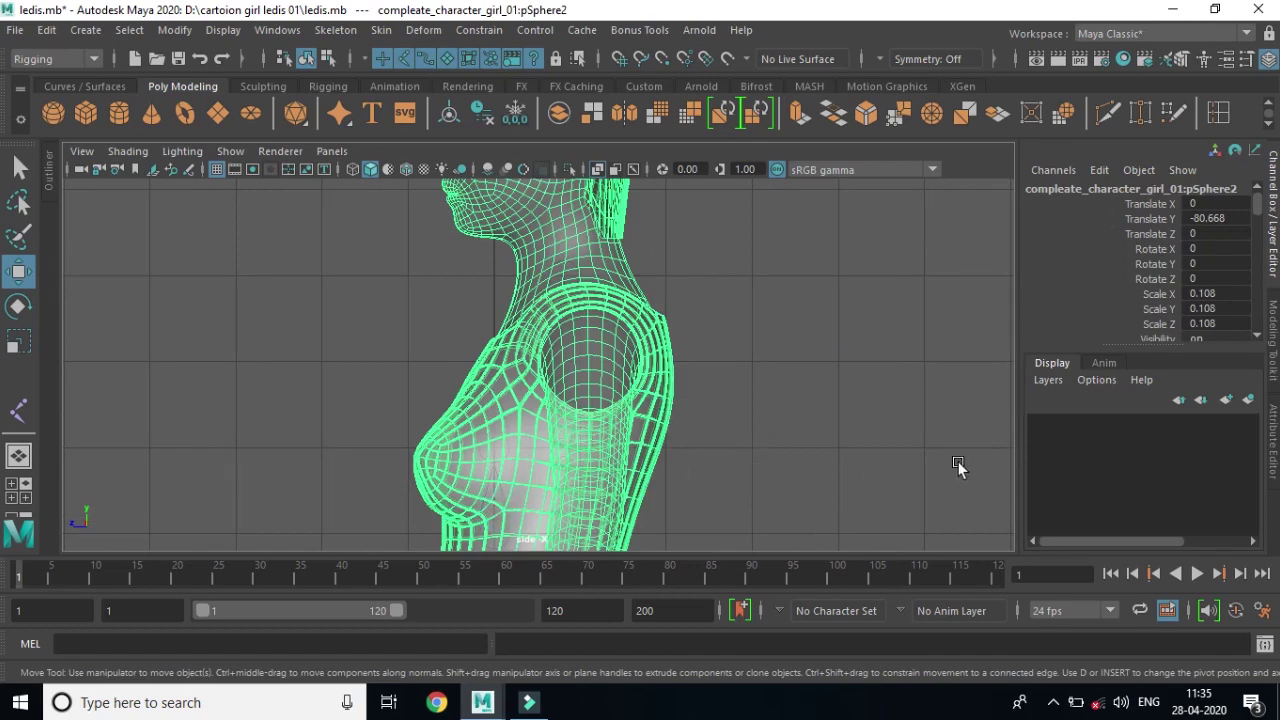
click(1227, 399)
right_click(1157, 424)
click(1166, 470)
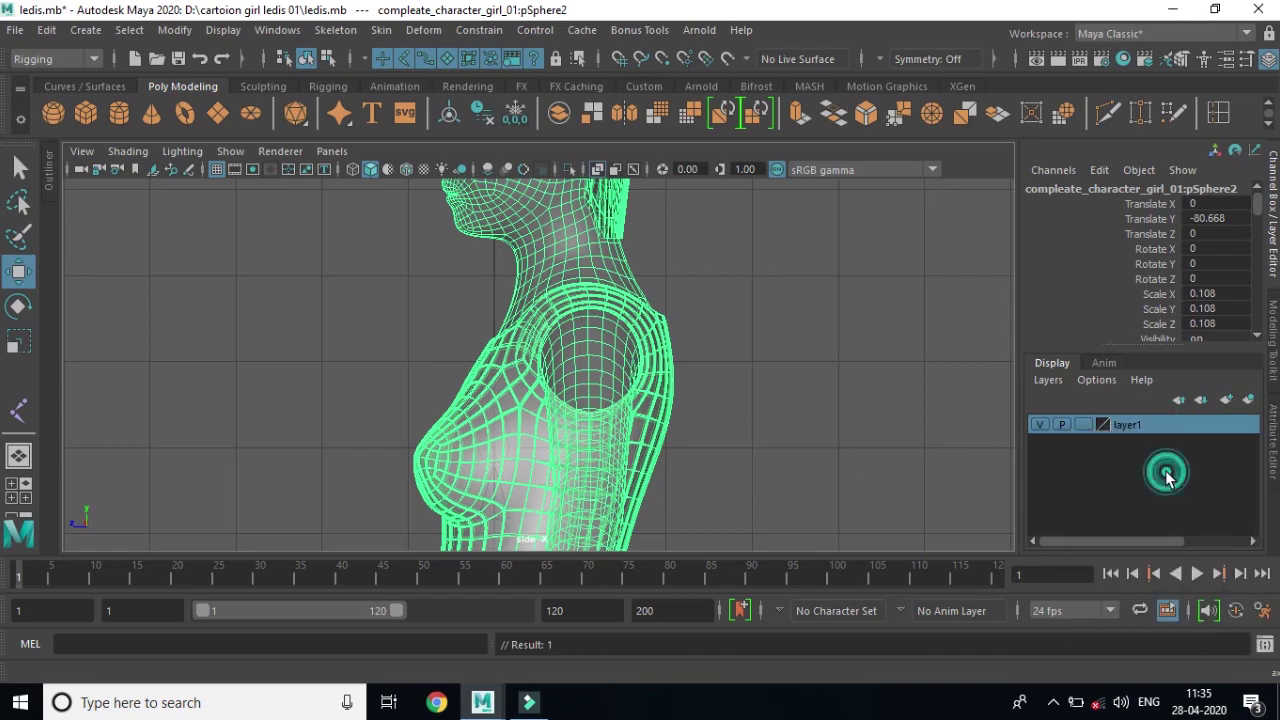
click(1083, 424)
click(1083, 424)
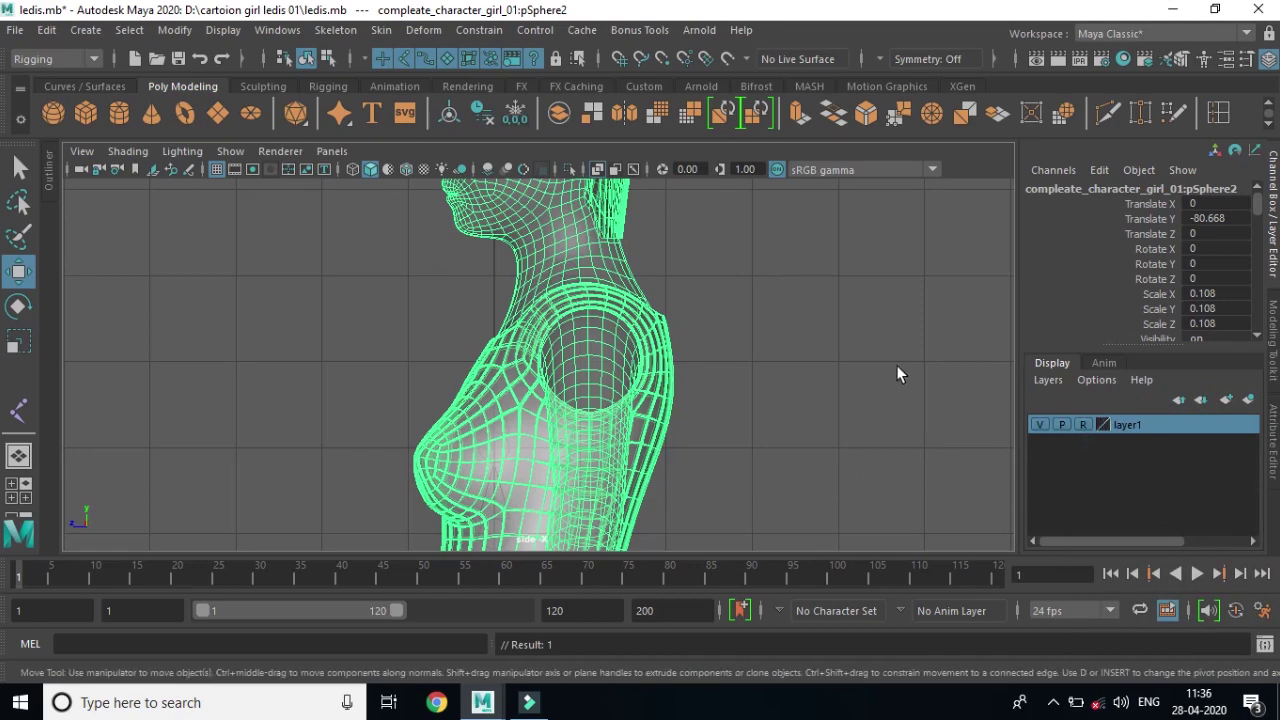
click(896, 368)
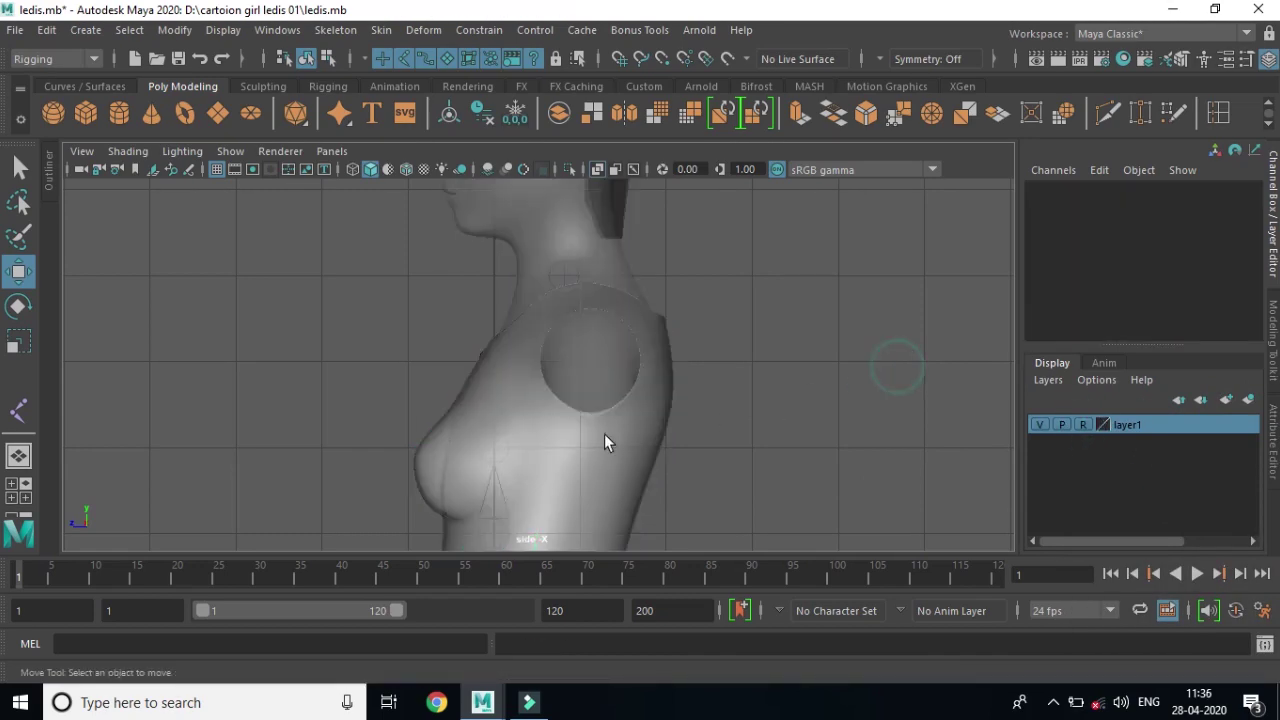
Move neck joint6 and chest joint5 back along Z inside the neck and chest.
click(488, 451)
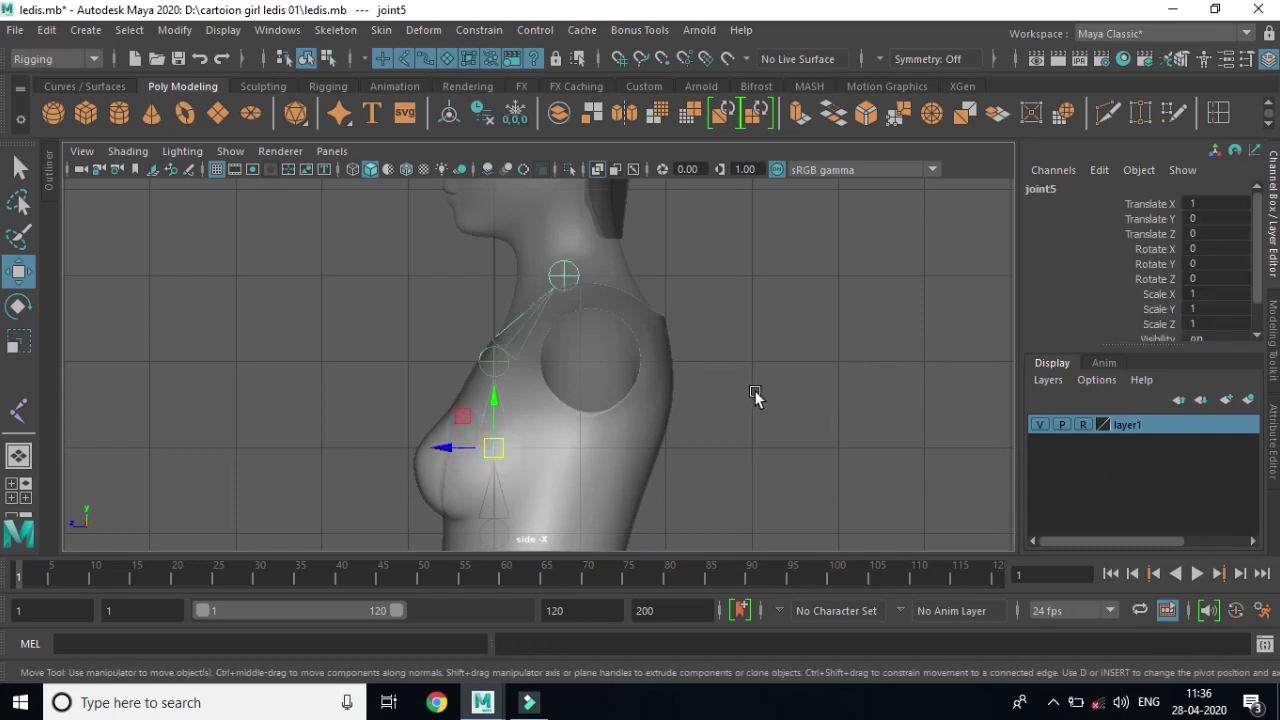
click(494, 362)
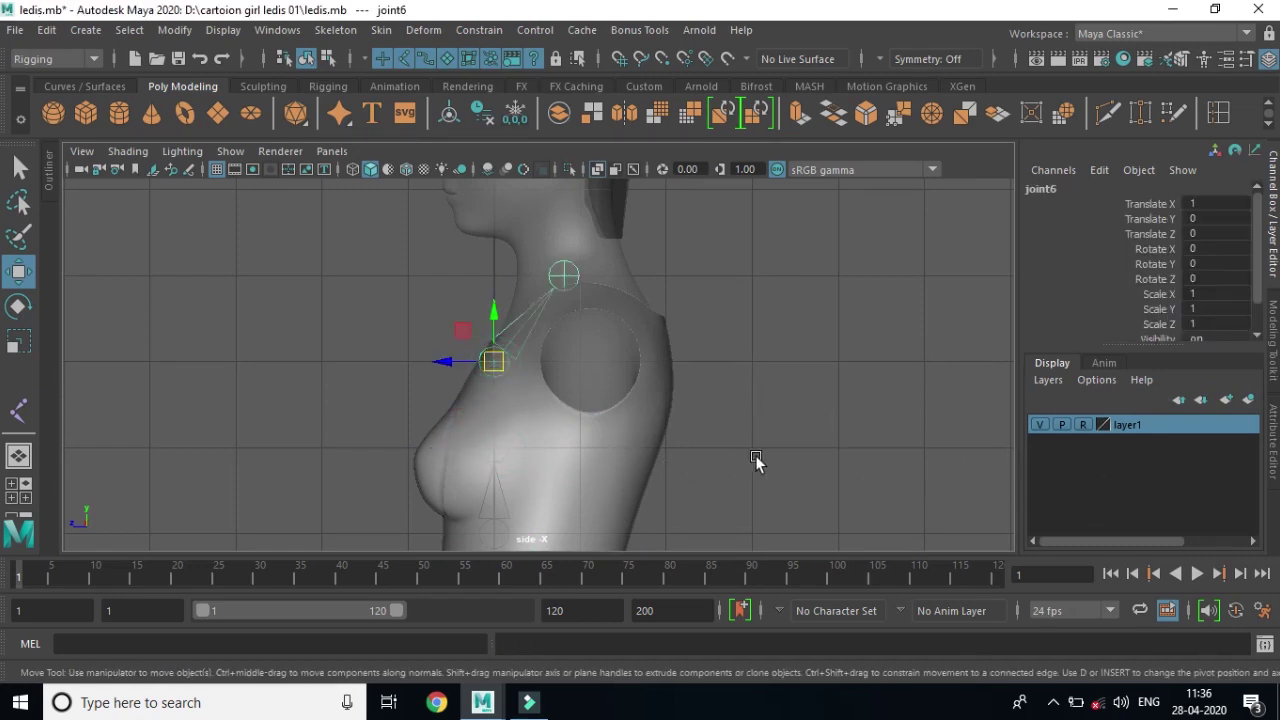
scroll(743, 441, up, 1)
scroll(741, 435, up, 1)
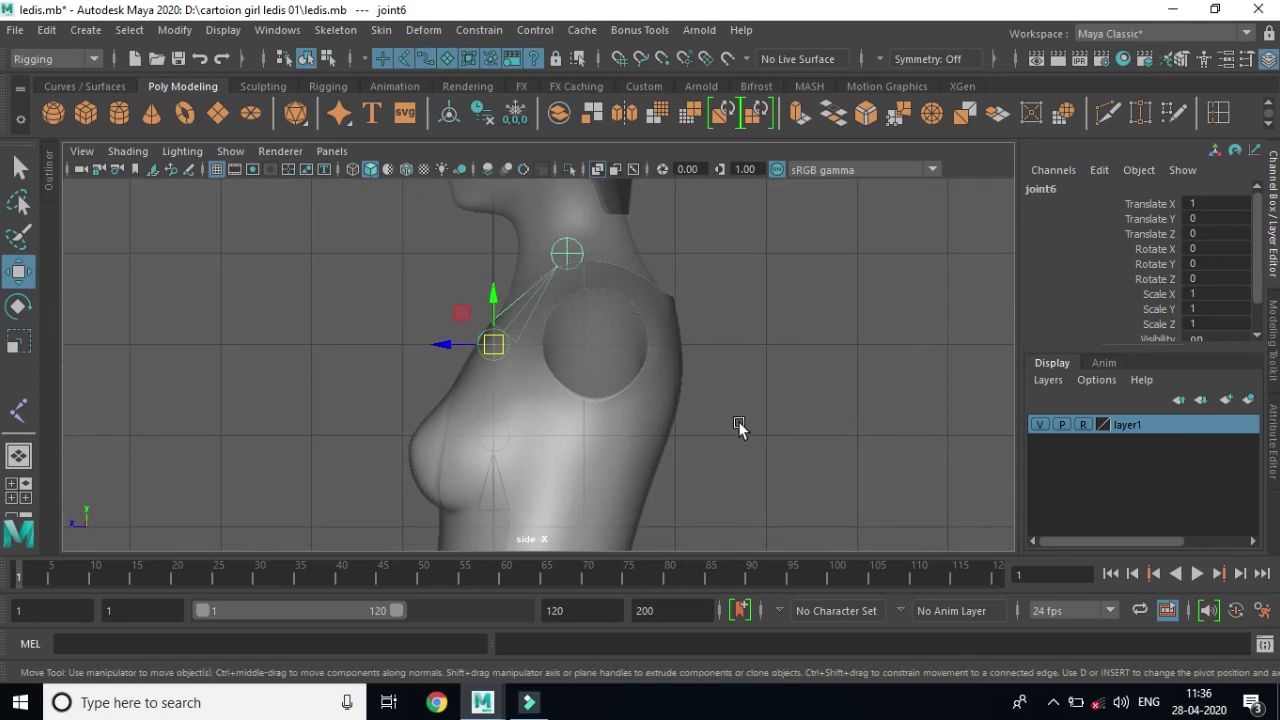
drag(442, 346, 473, 355)
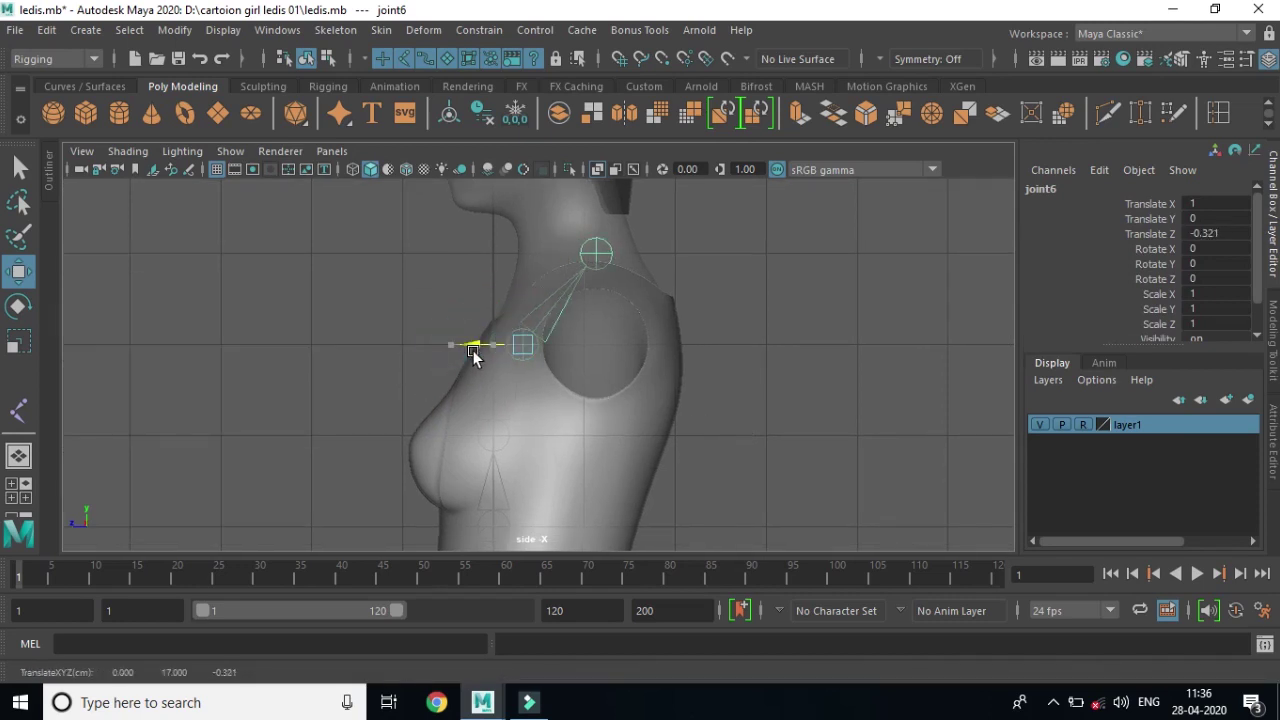
key(ctrl+z)
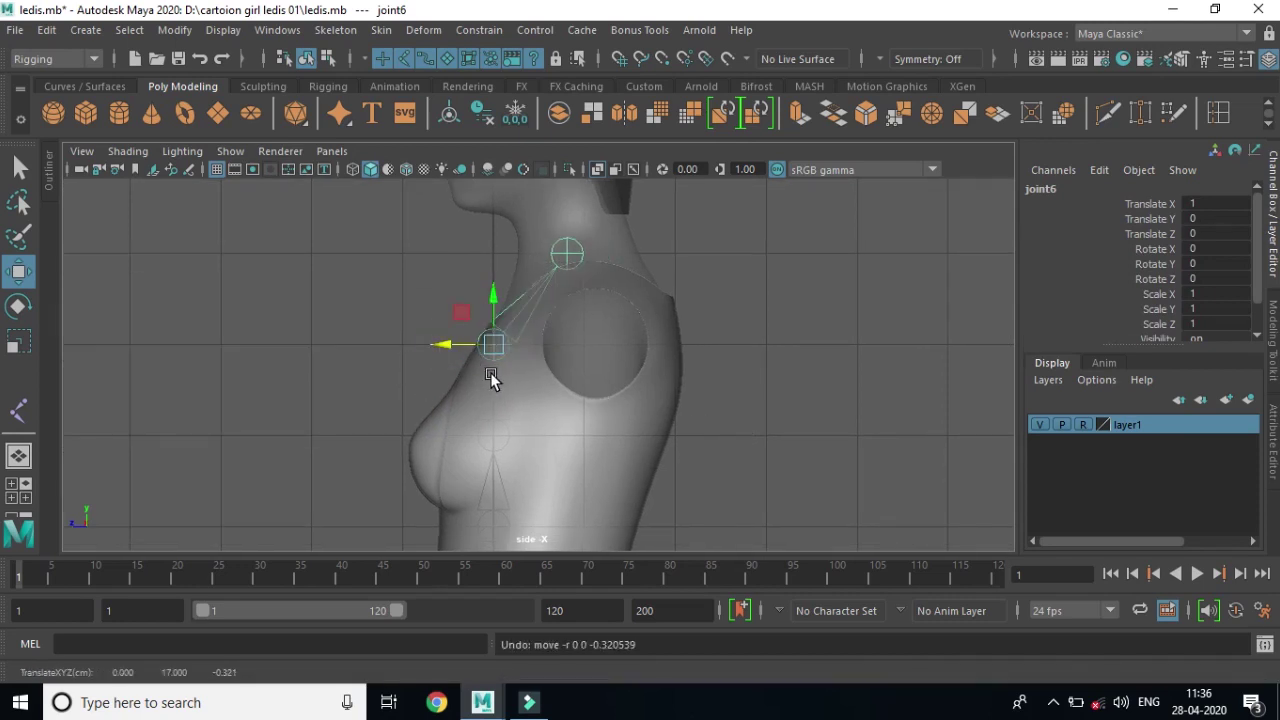
drag(449, 346, 500, 367)
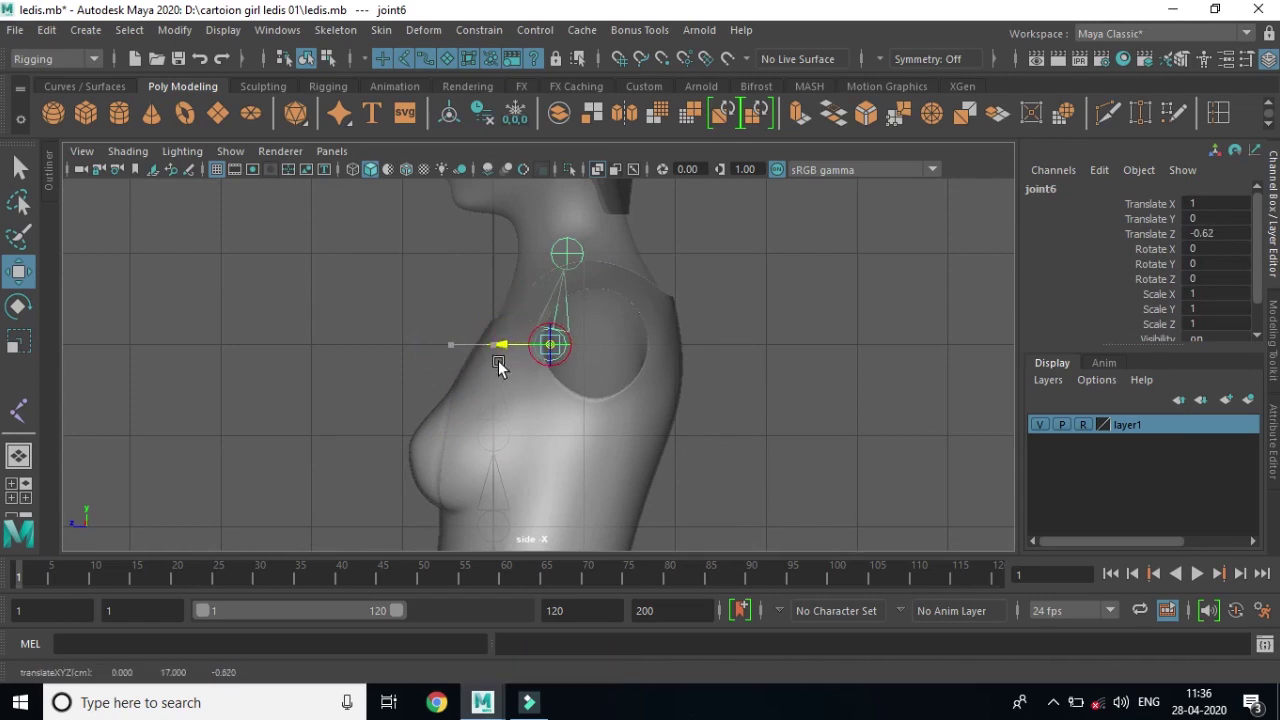
click(496, 440)
click(493, 442)
drag(457, 437, 503, 454)
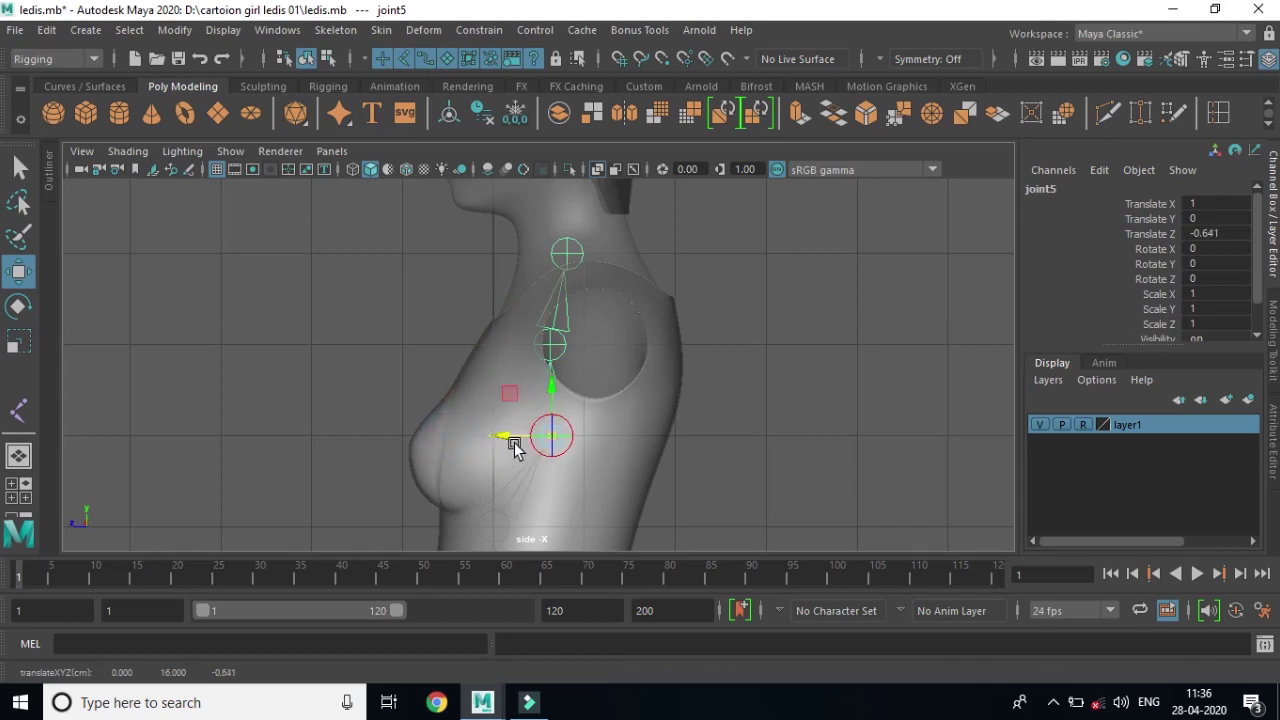
Fine-tune joint6 and joint5 along Z so they sit centred in neck and chest.
click(552, 345)
drag(503, 346, 537, 355)
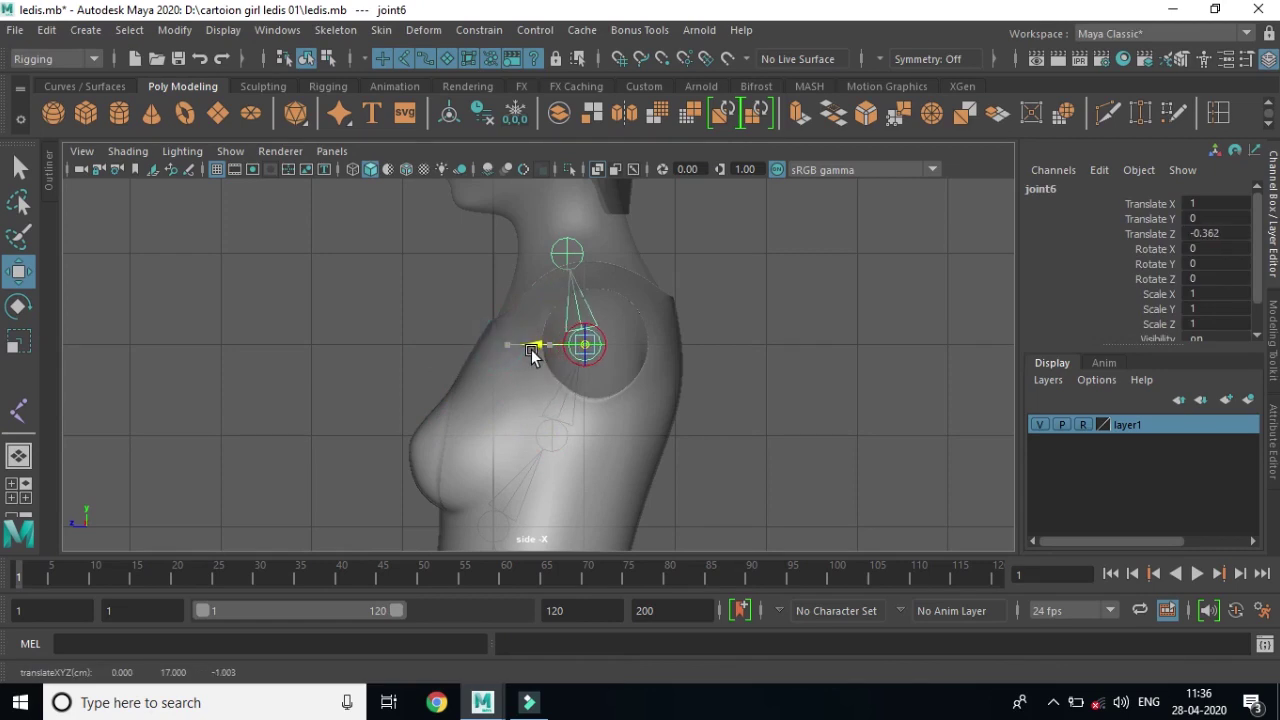
drag(537, 355, 523, 350)
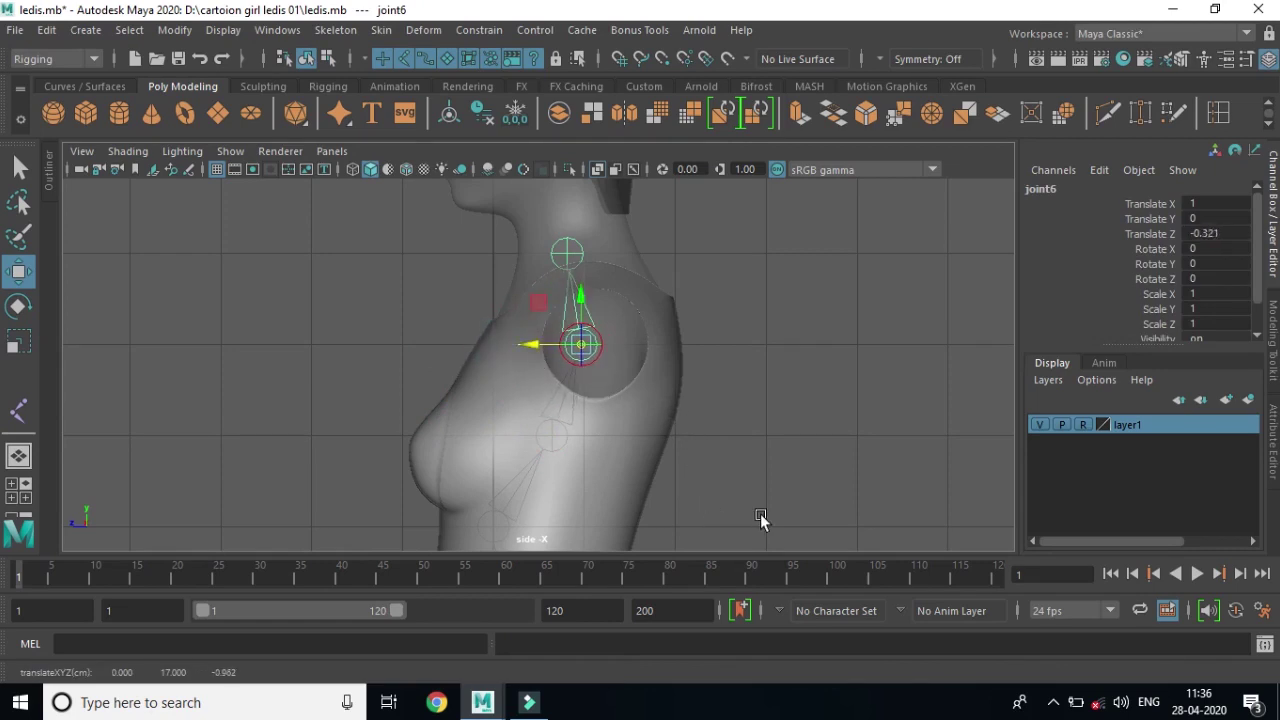
alt+middle_drag(713, 486, 709, 411)
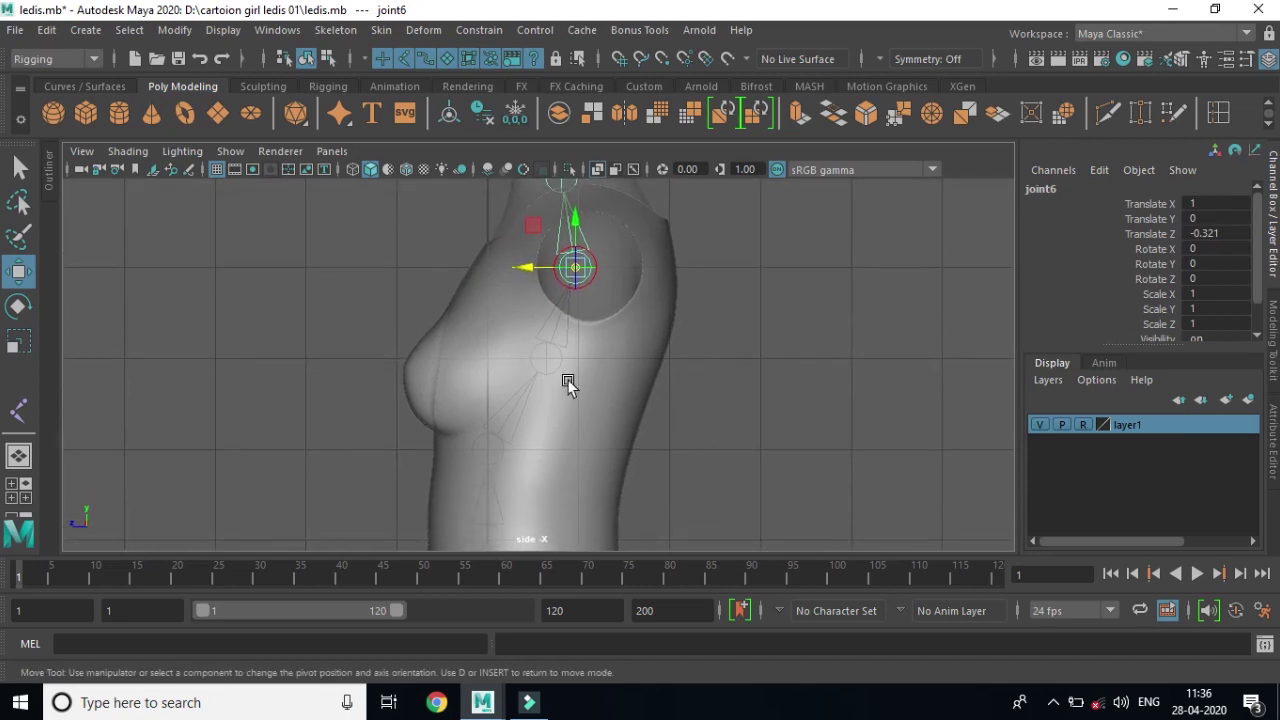
click(537, 358)
drag(499, 365, 514, 367)
Move joint4 and joint3 back along Z inside the belly and waist.
click(490, 452)
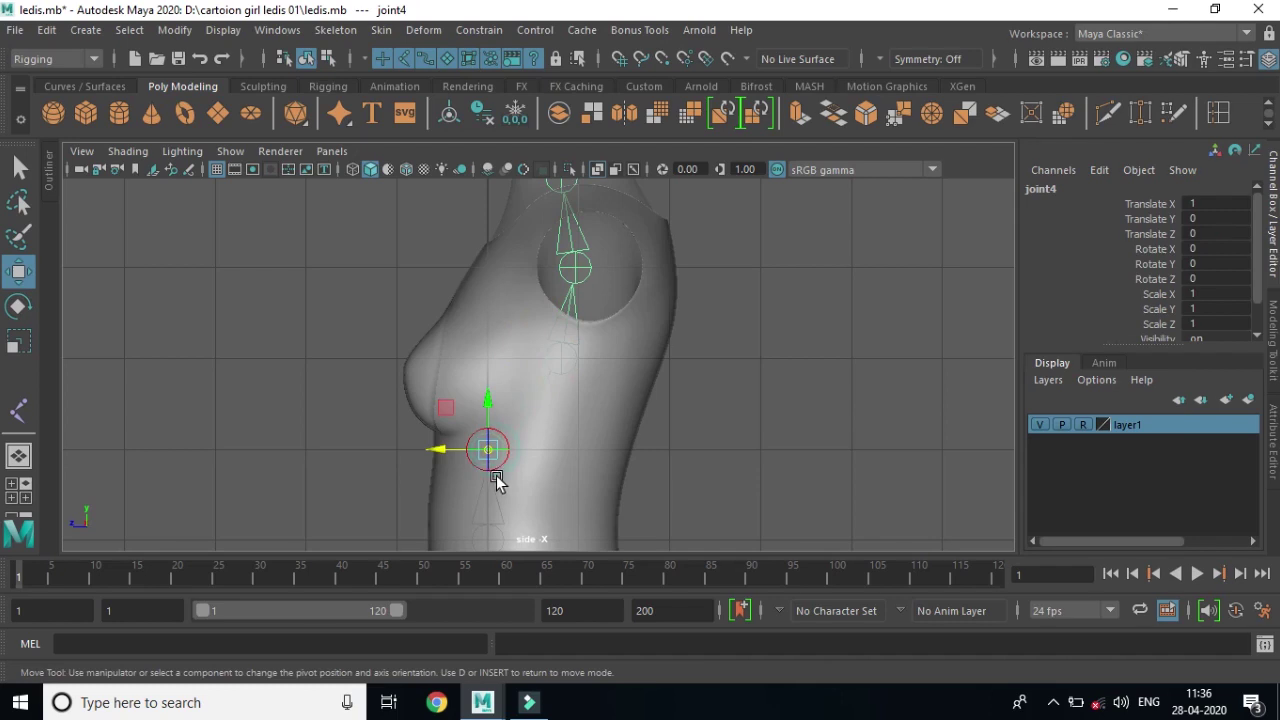
drag(445, 450, 497, 455)
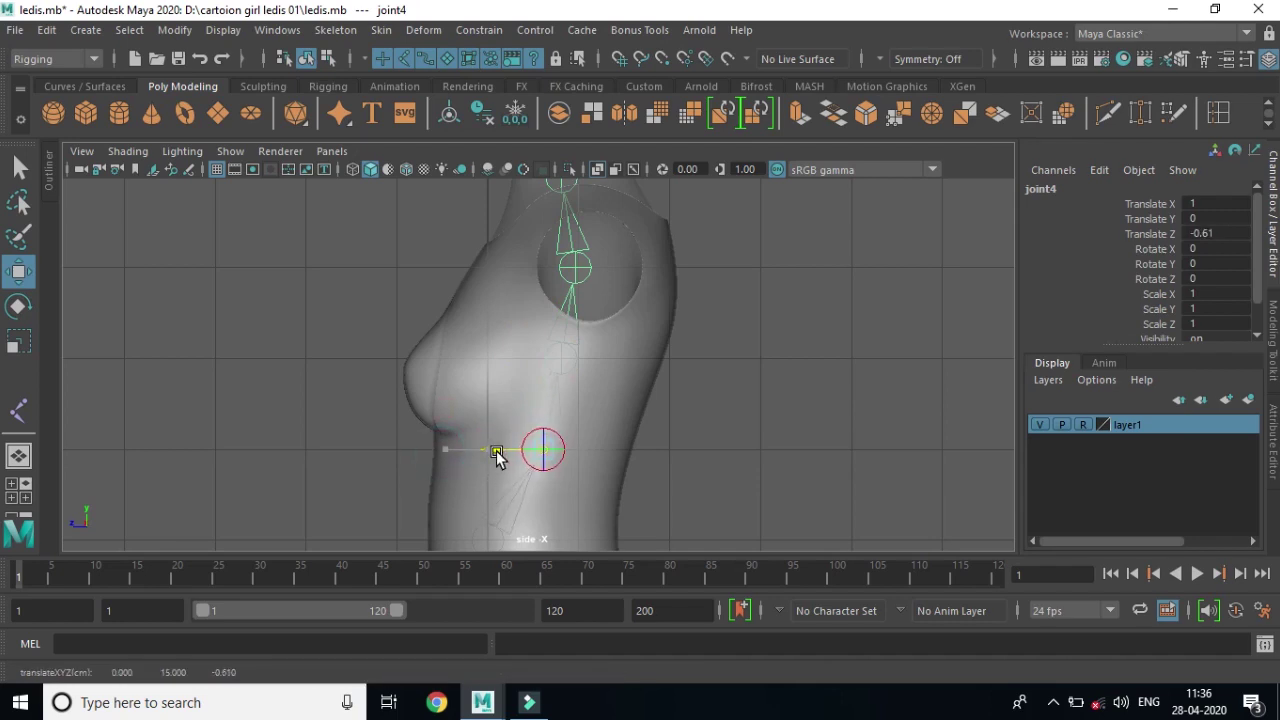
drag(495, 455, 494, 455)
alt+middle_drag(694, 489, 688, 297)
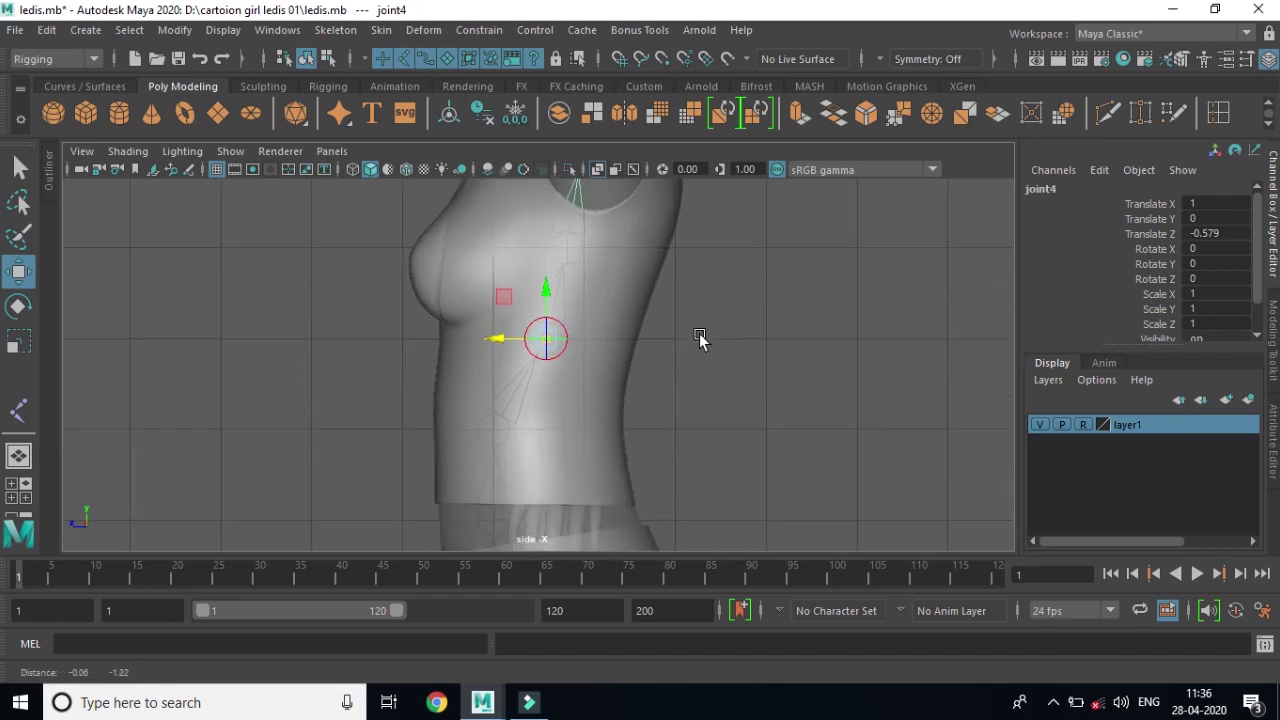
click(497, 346)
drag(445, 346, 484, 350)
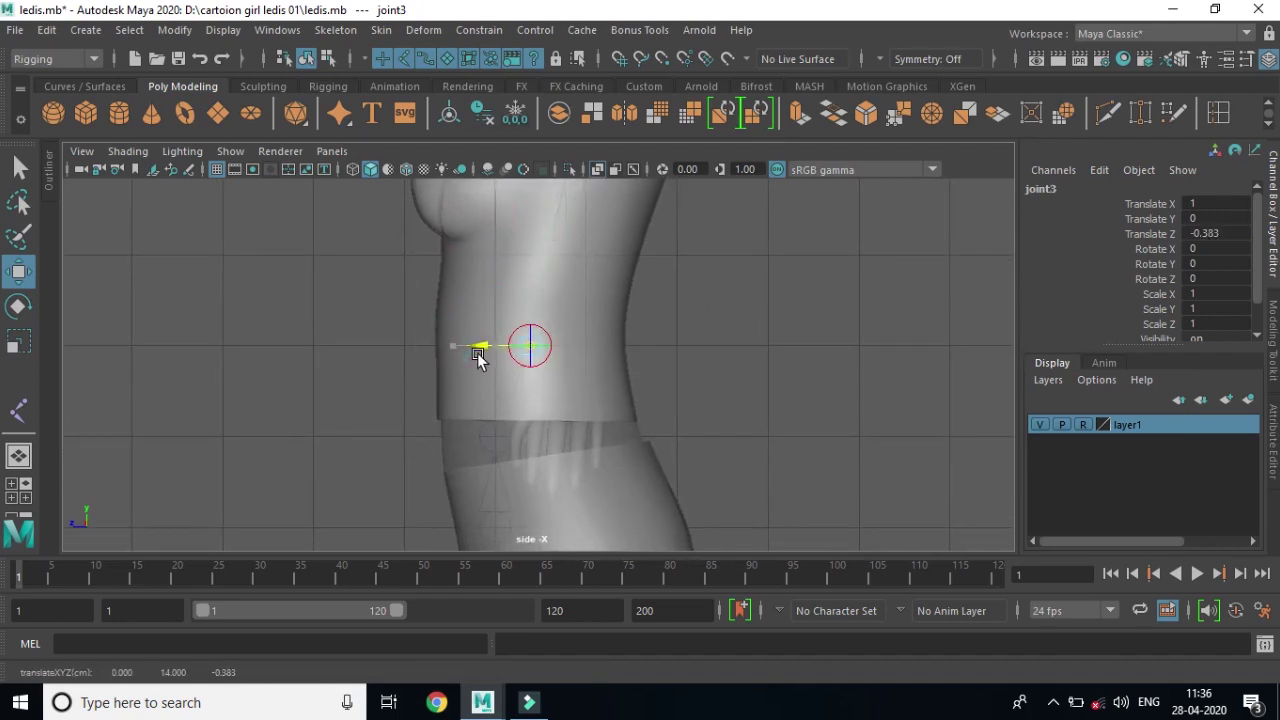
Move joint2 back to Translate Z -0.558 and root joint1 to -0.775.
click(488, 440)
drag(450, 436, 504, 445)
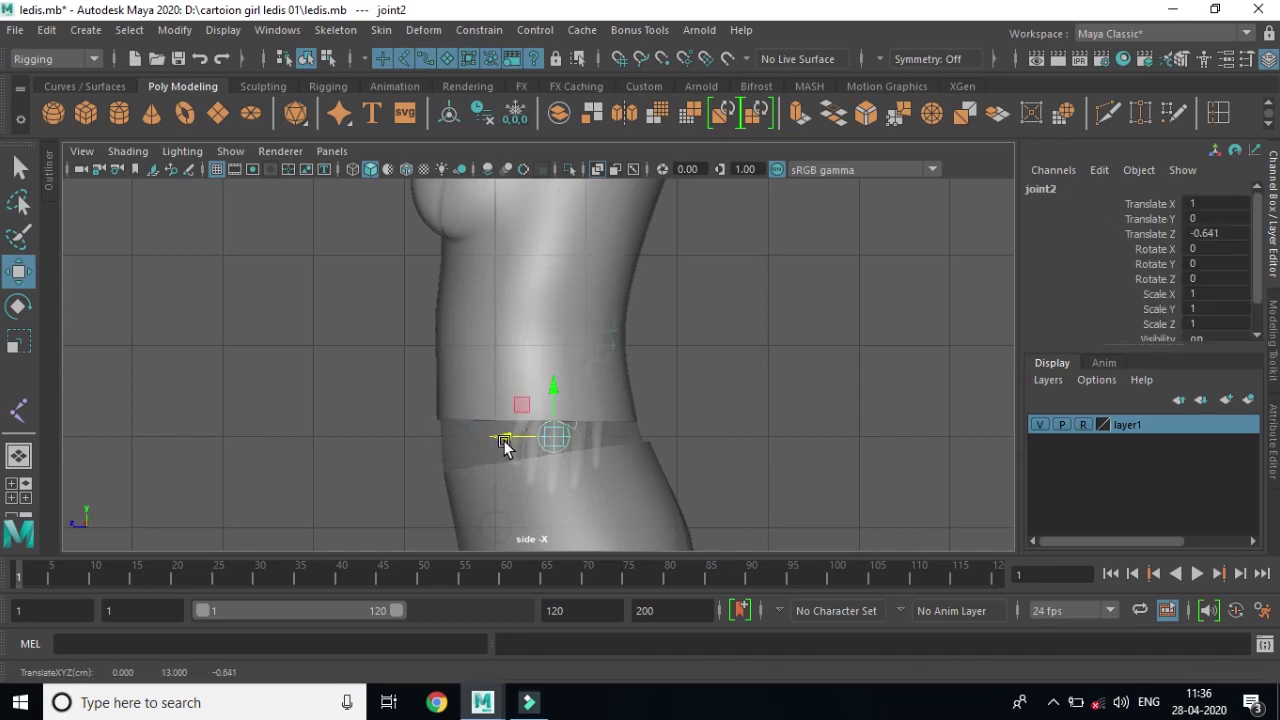
key(ctrl+z)
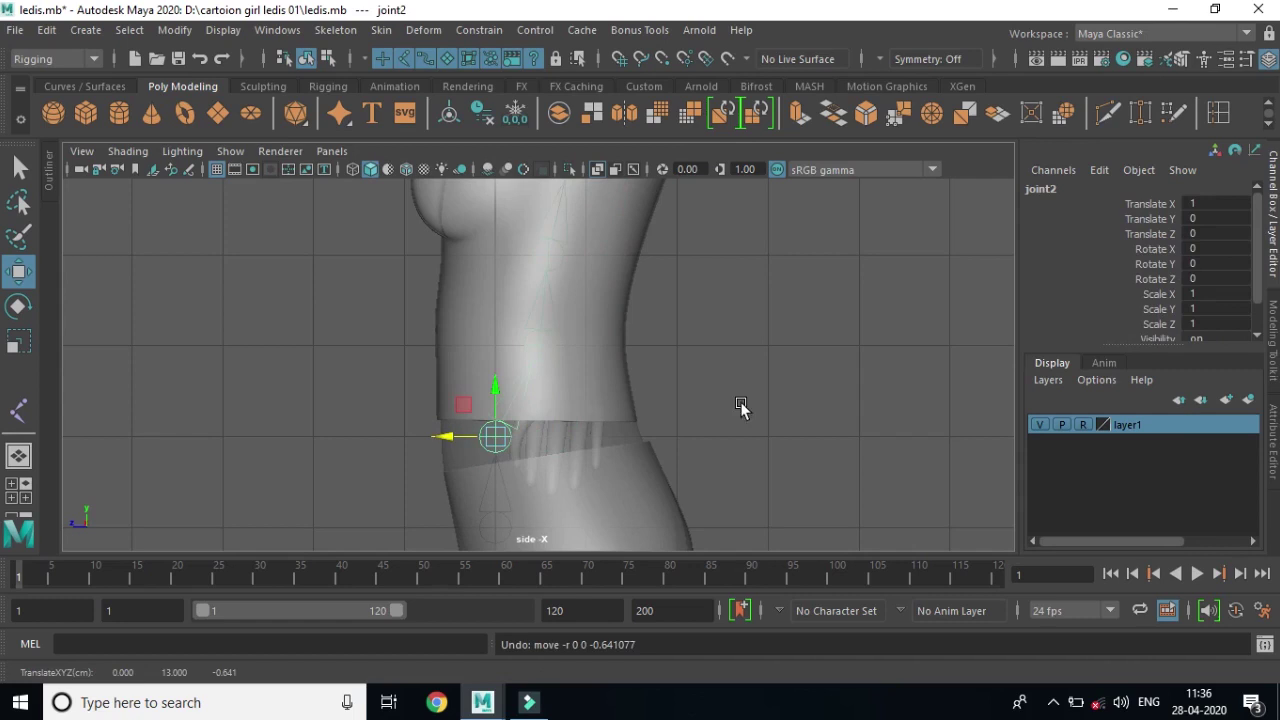
click(770, 390)
click(497, 441)
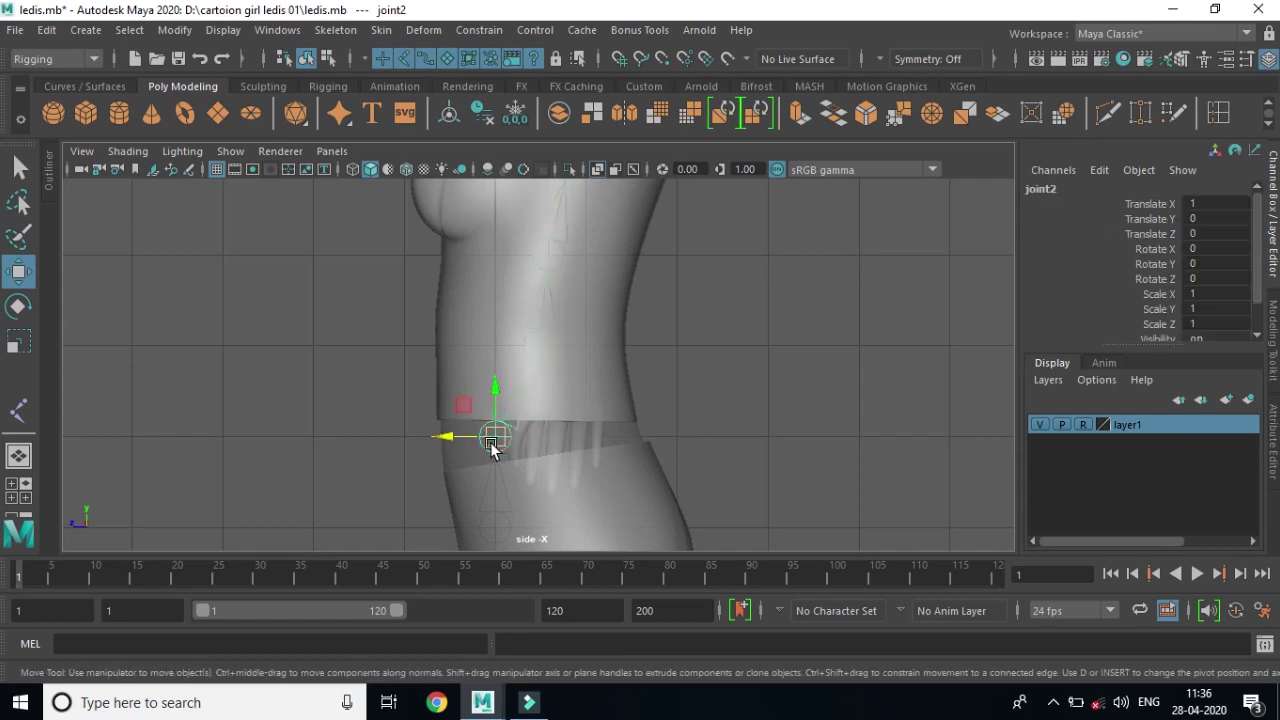
drag(443, 436, 495, 447)
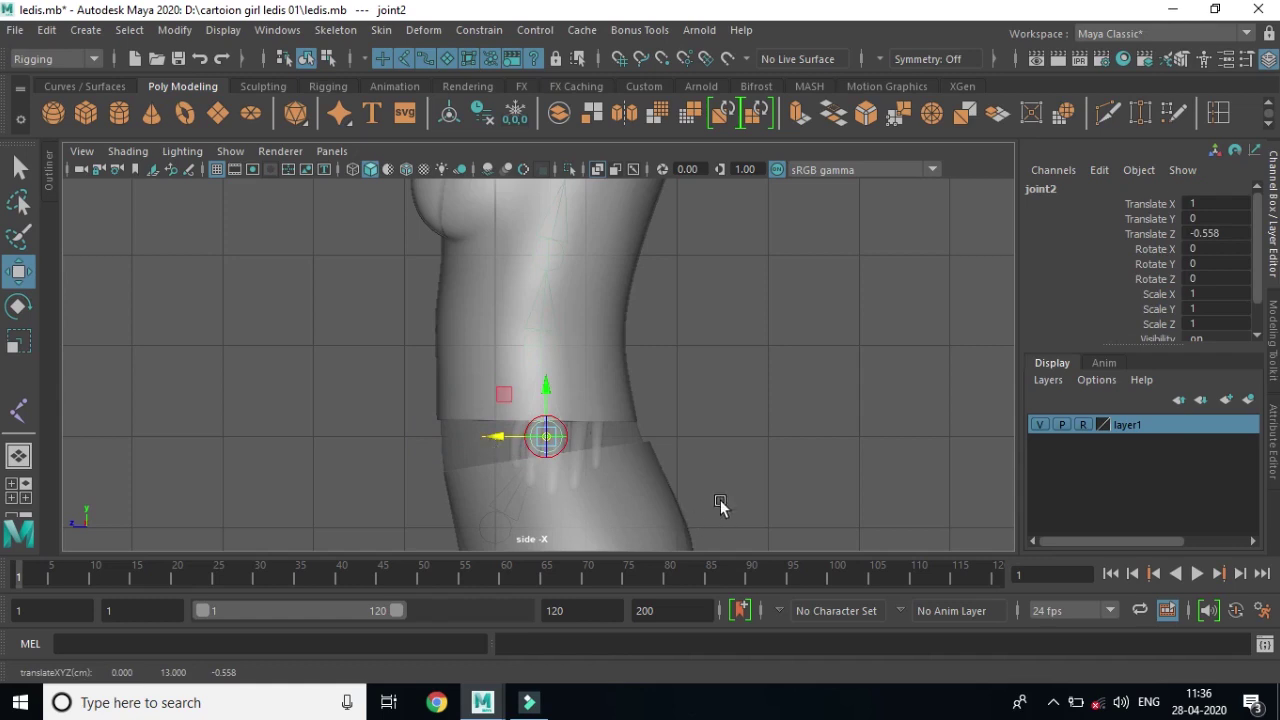
alt+middle_drag(750, 471, 731, 311)
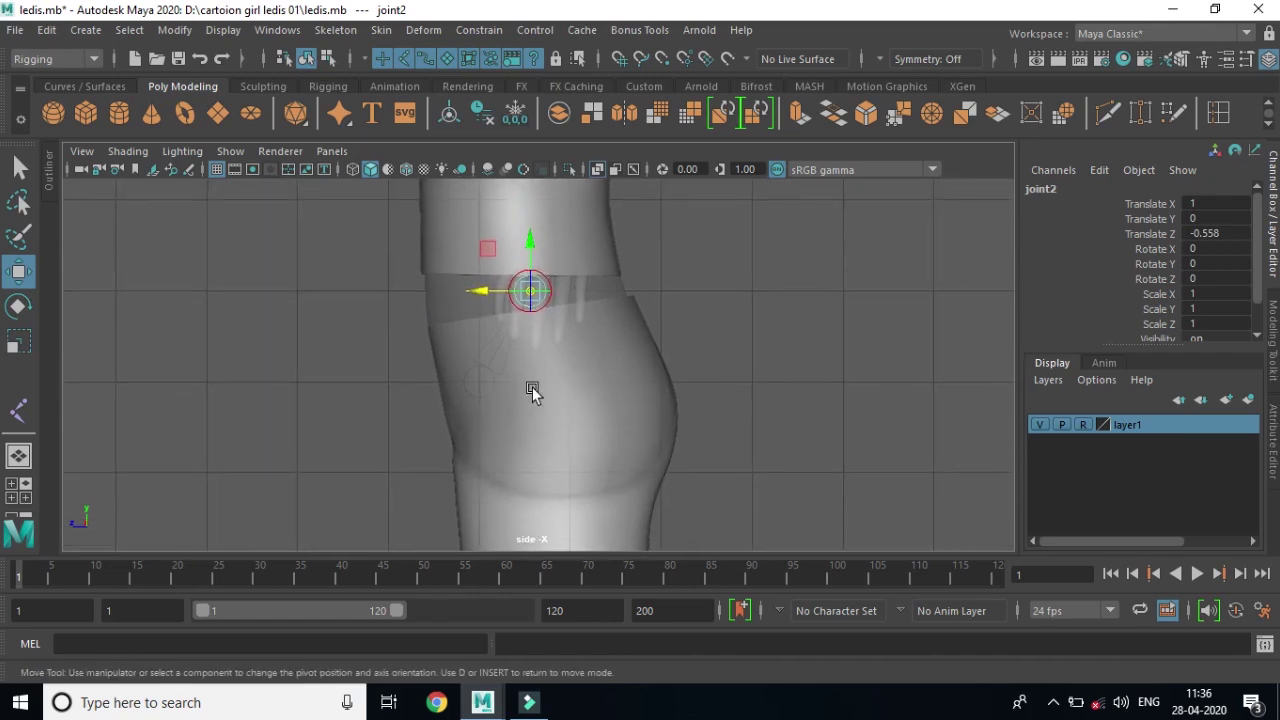
click(474, 382)
drag(430, 392, 510, 395)
key(space)
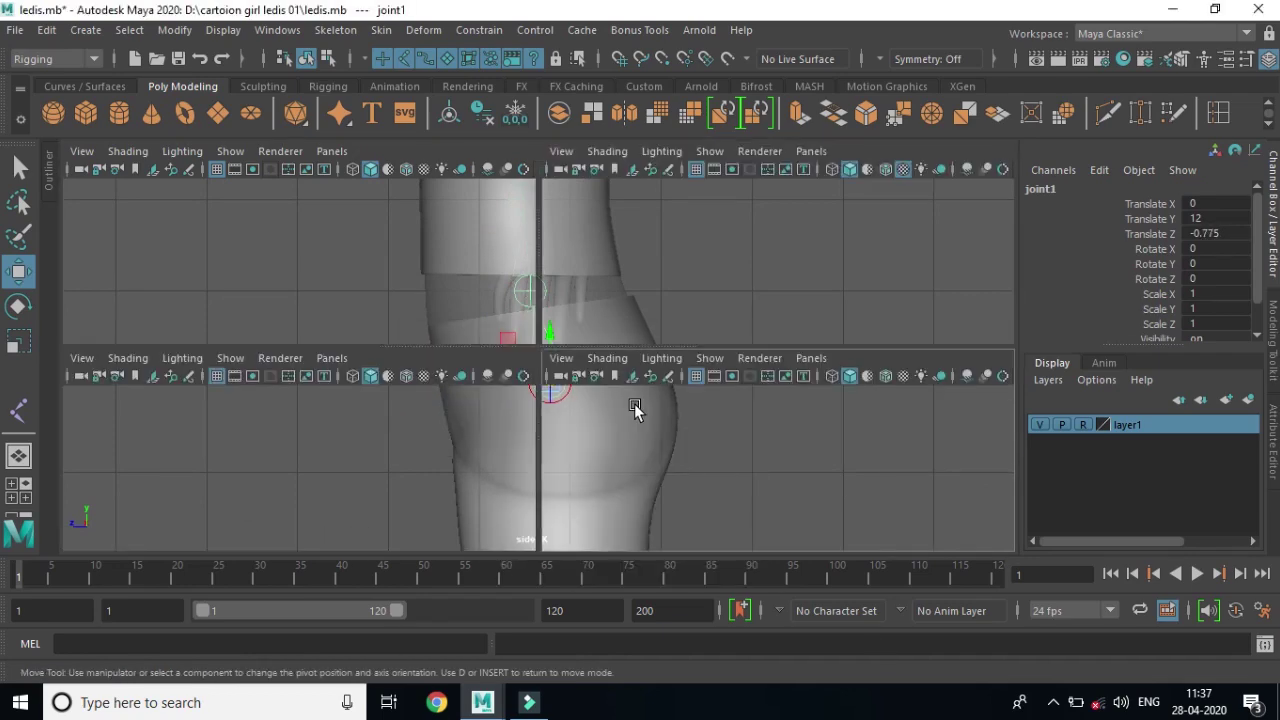
Enable X-Ray in the perspective view and orbit to check the spine inside the torso.
key(space)
key(d)
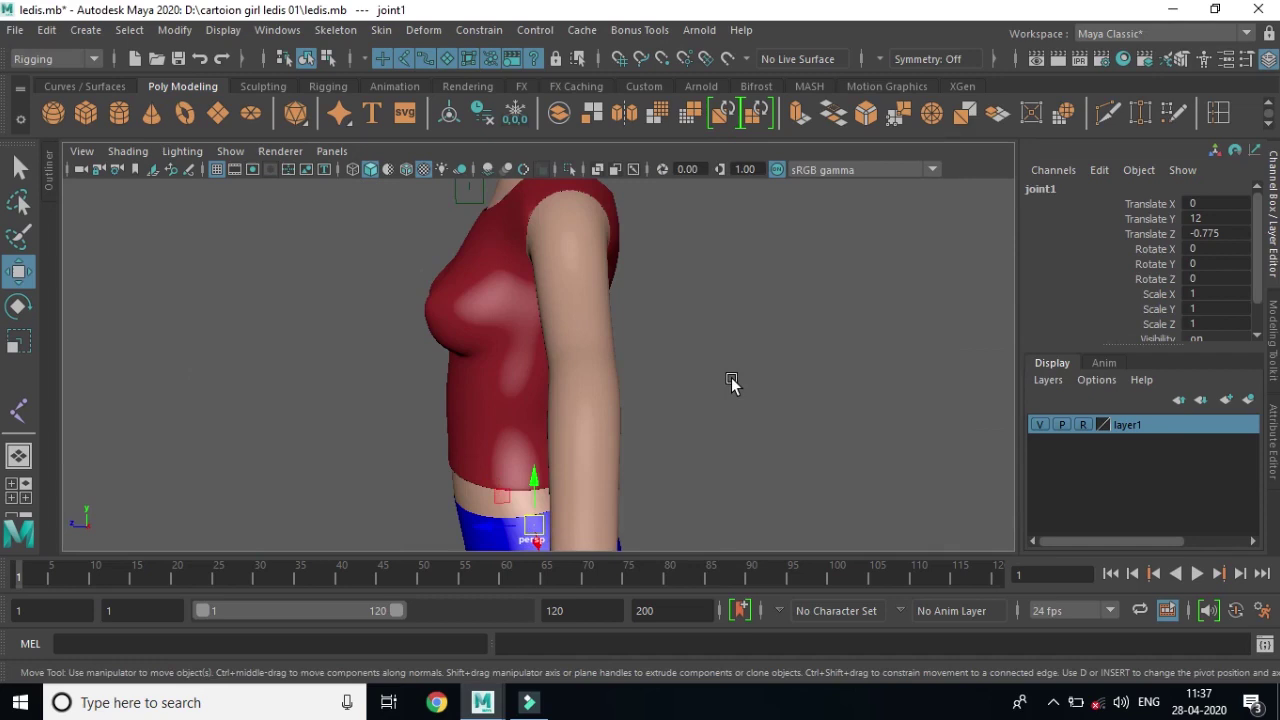
click(729, 378)
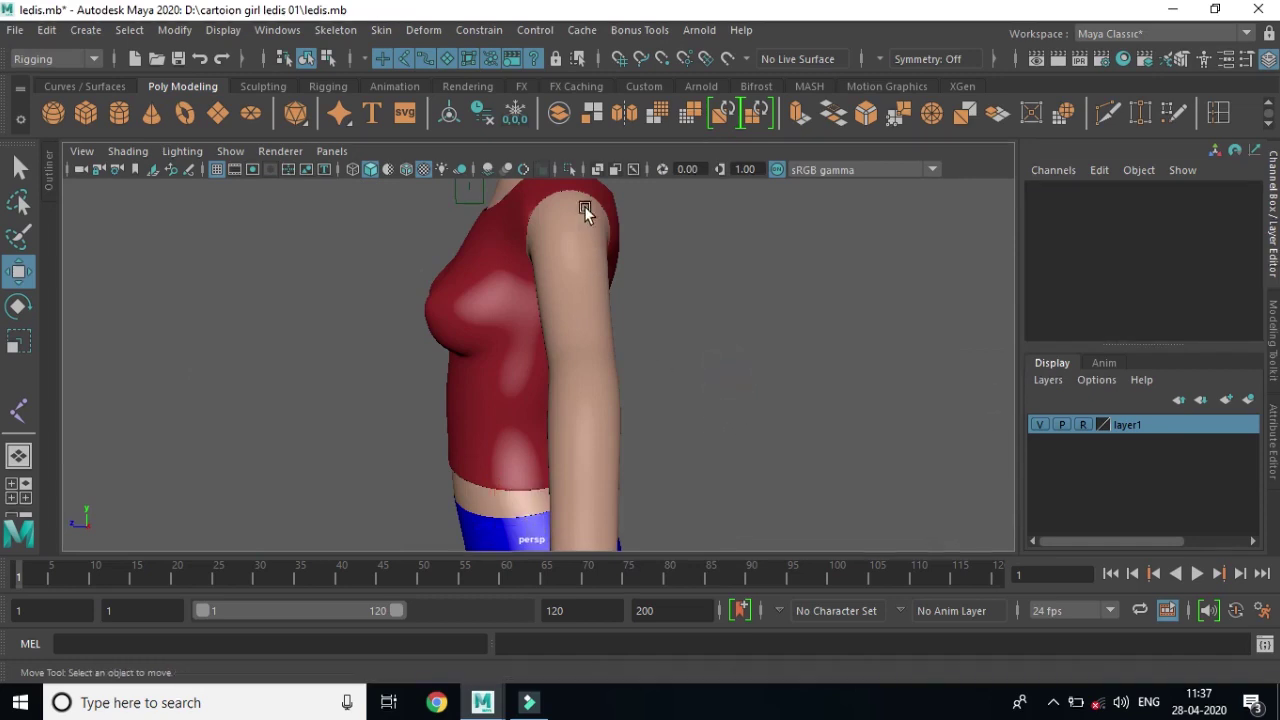
click(593, 171)
mouse_move(644, 298)
alt+middle_down()
mouse_move(651, 423)
mouse_move(623, 394)
alt+middle_up()
alt+right_drag(623, 394, 820, 446)
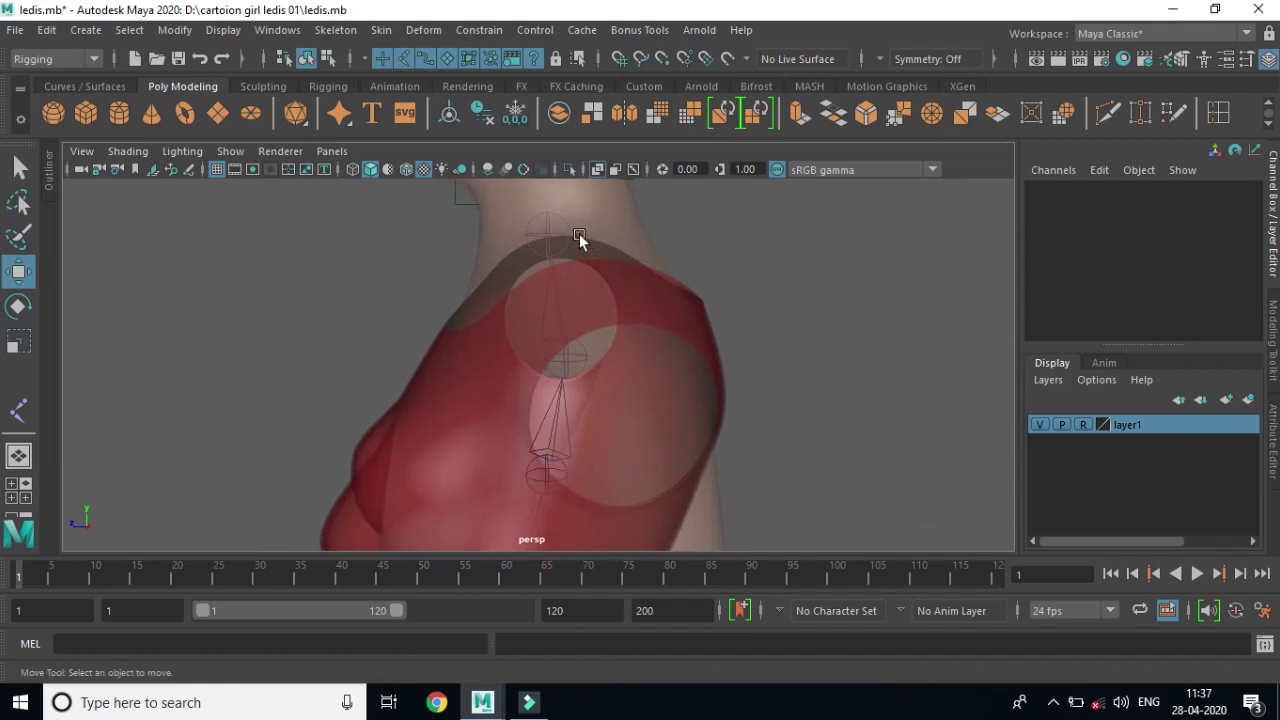
mouse_move(687, 456)
alt+mouse_down()
mouse_move(699, 353)
mouse_move(686, 250)
alt+mouse_up()
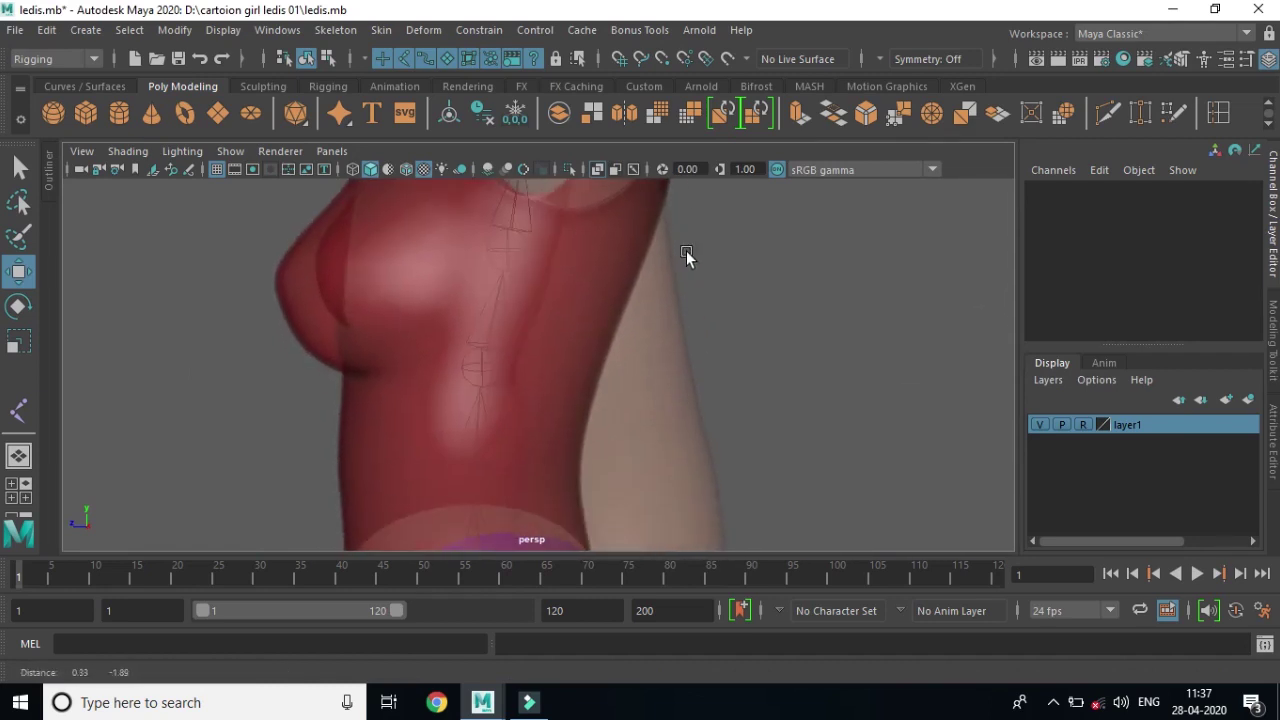
alt+middle_drag(693, 400, 697, 254)
alt+middle_drag(600, 449, 591, 263)
mouse_move(538, 365)
alt+right_down()
mouse_move(723, 437)
mouse_move(463, 343)
mouse_move(614, 362)
alt+right_up()
alt+middle_drag(614, 361, 624, 404)
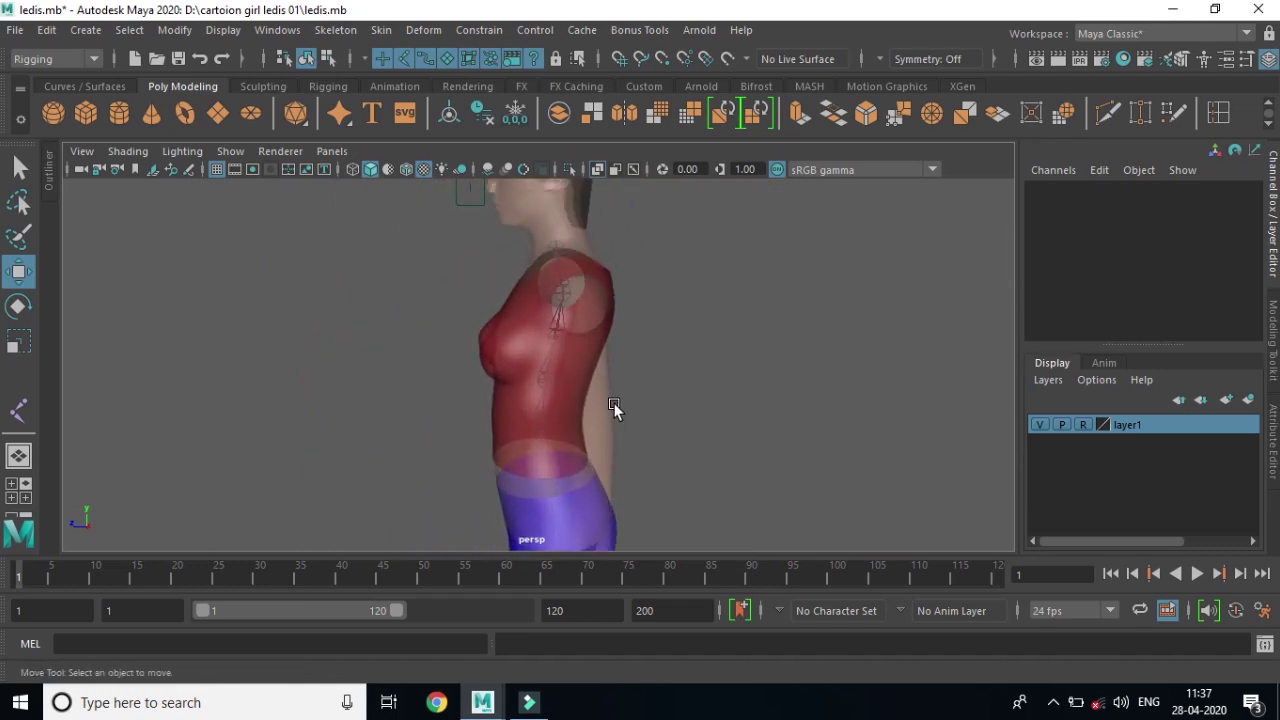
key(space)
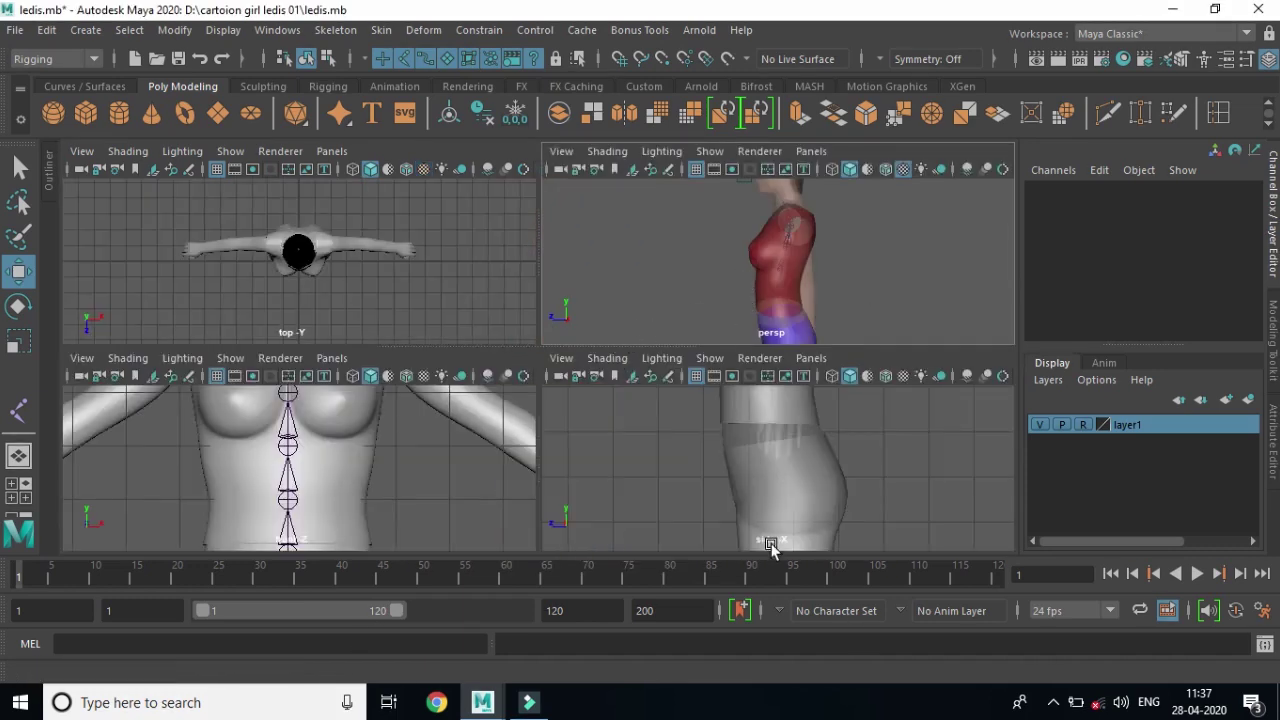
Maximize the front view and frame it on the chest, spine joints and right arm.
key(space)
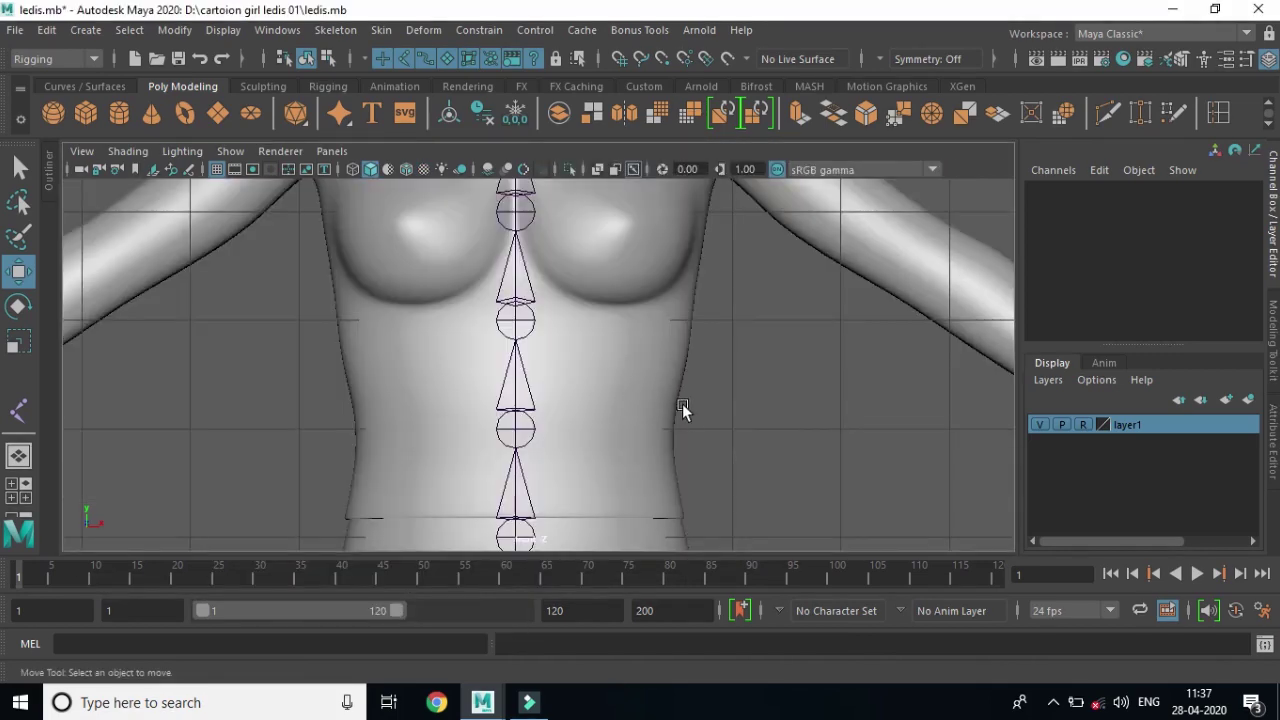
mouse_move(681, 416)
alt+right_down()
mouse_move(316, 316)
mouse_move(491, 391)
mouse_move(517, 275)
alt+right_up()
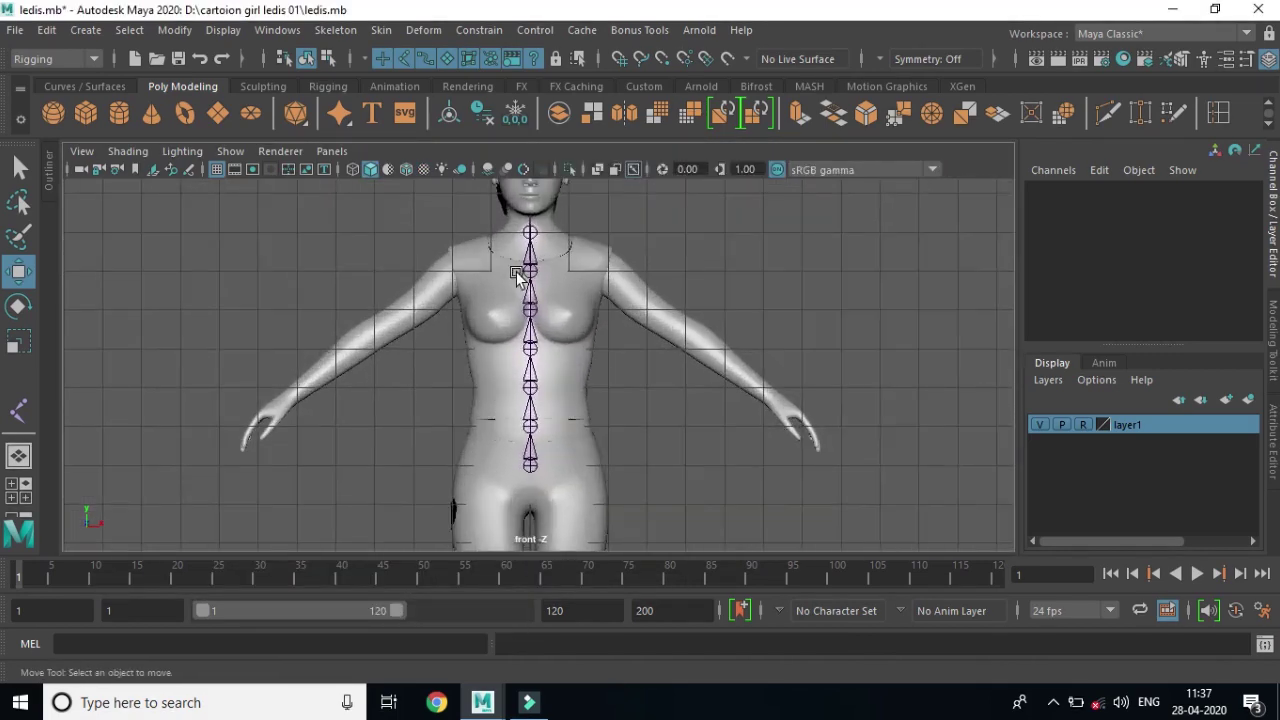
mouse_move(650, 323)
alt+right_down()
mouse_move(851, 394)
mouse_move(749, 371)
alt+right_up()
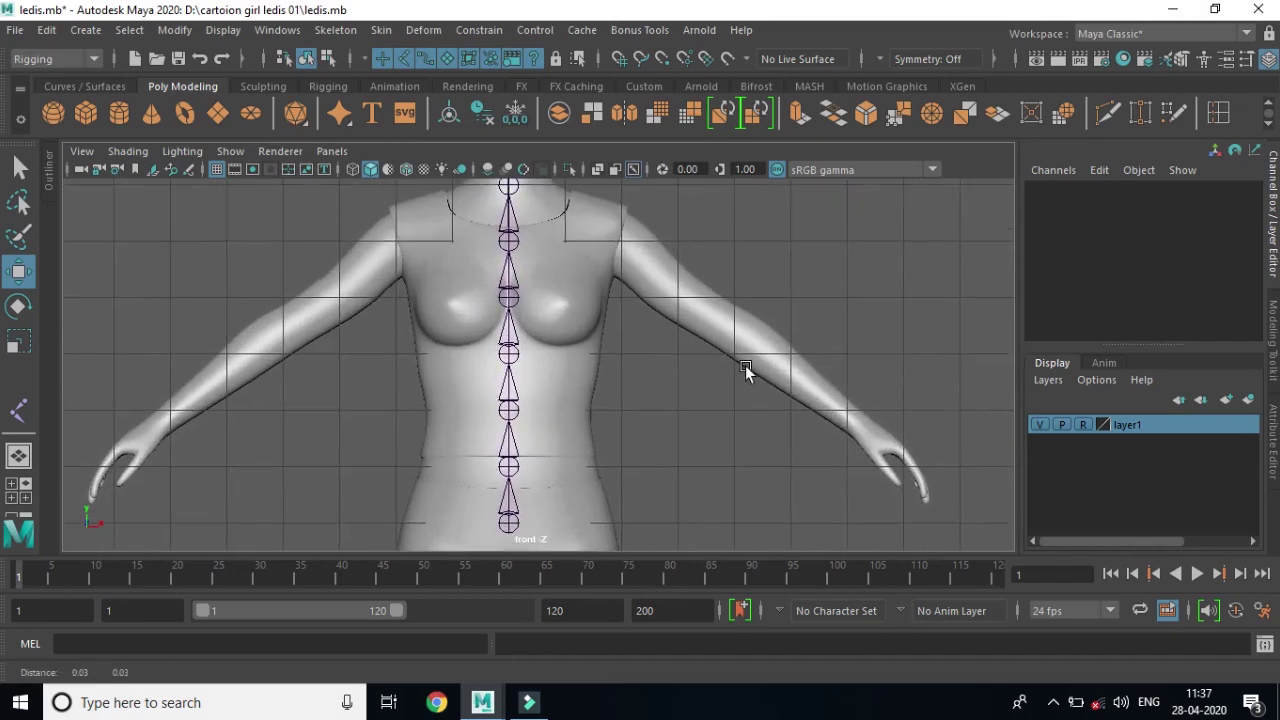
alt+middle_drag(749, 371, 451, 357)
alt+right_drag(451, 357, 765, 445)
mouse_move(765, 445)
alt+middle_down()
mouse_move(669, 334)
mouse_move(694, 374)
alt+middle_up()
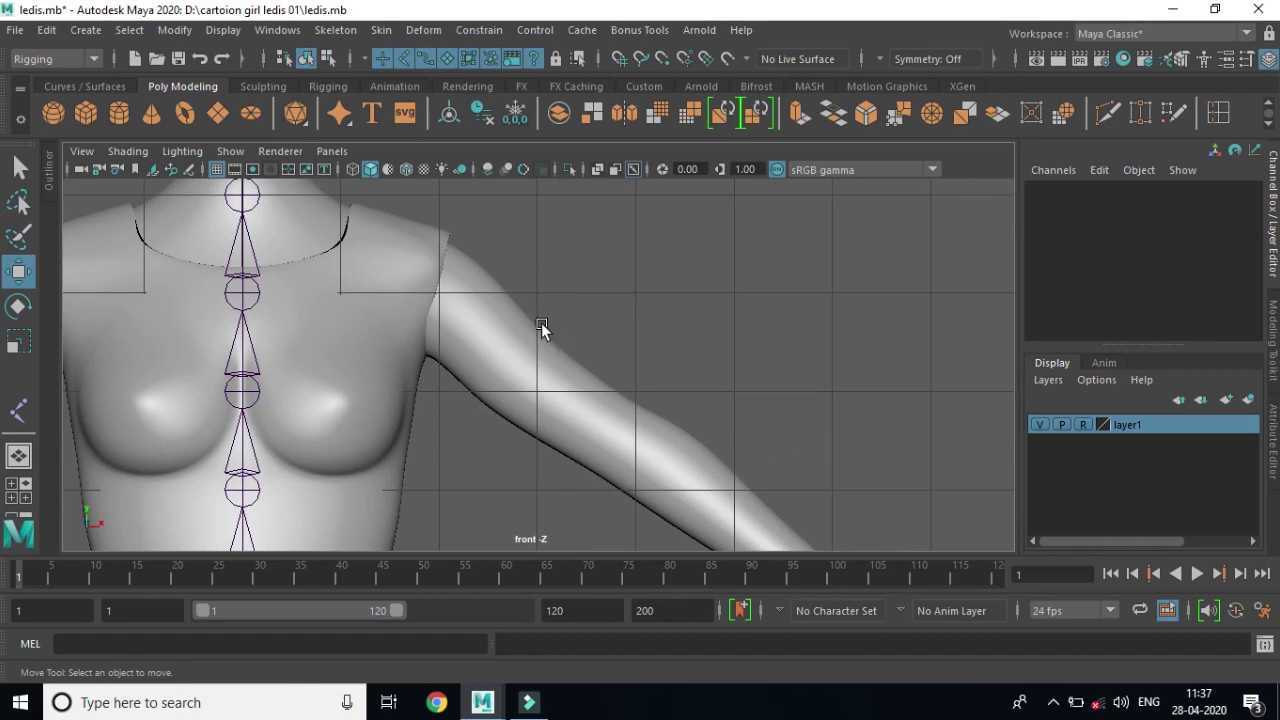
Dismiss the system tray popup and reactivate the Joint Tool.
click(1052, 702)
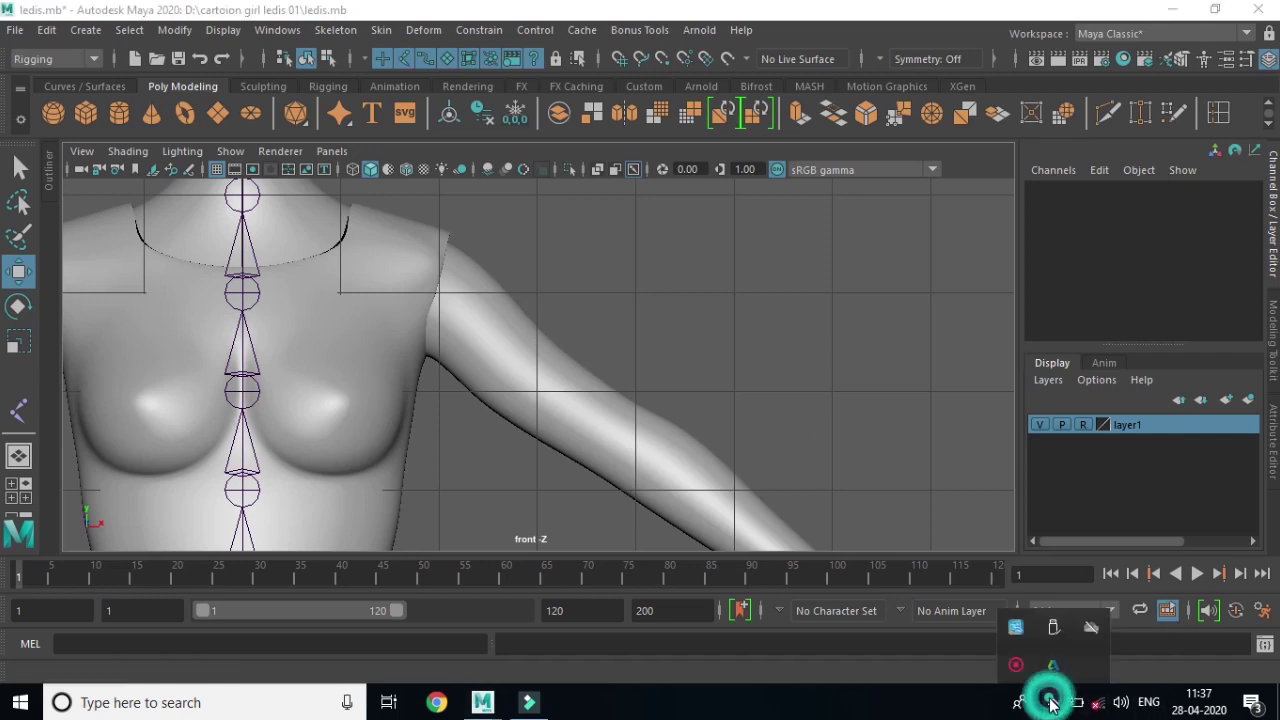
click(868, 704)
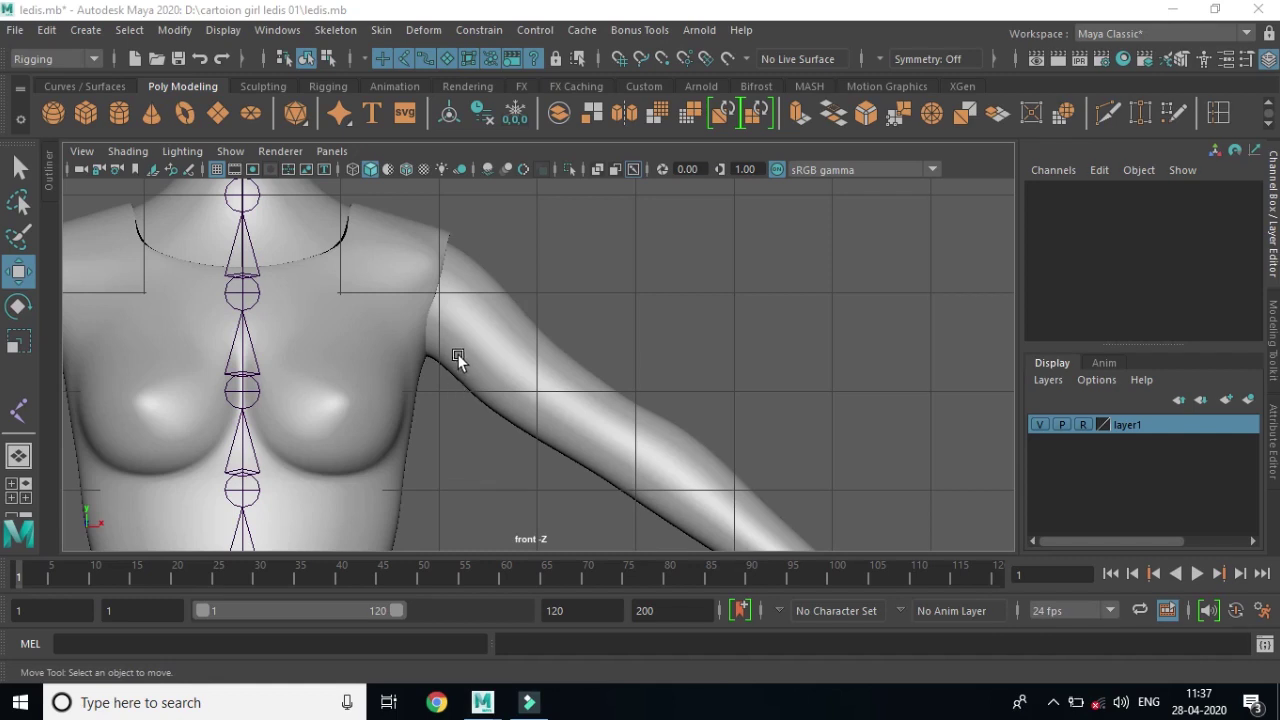
double_click(18, 410)
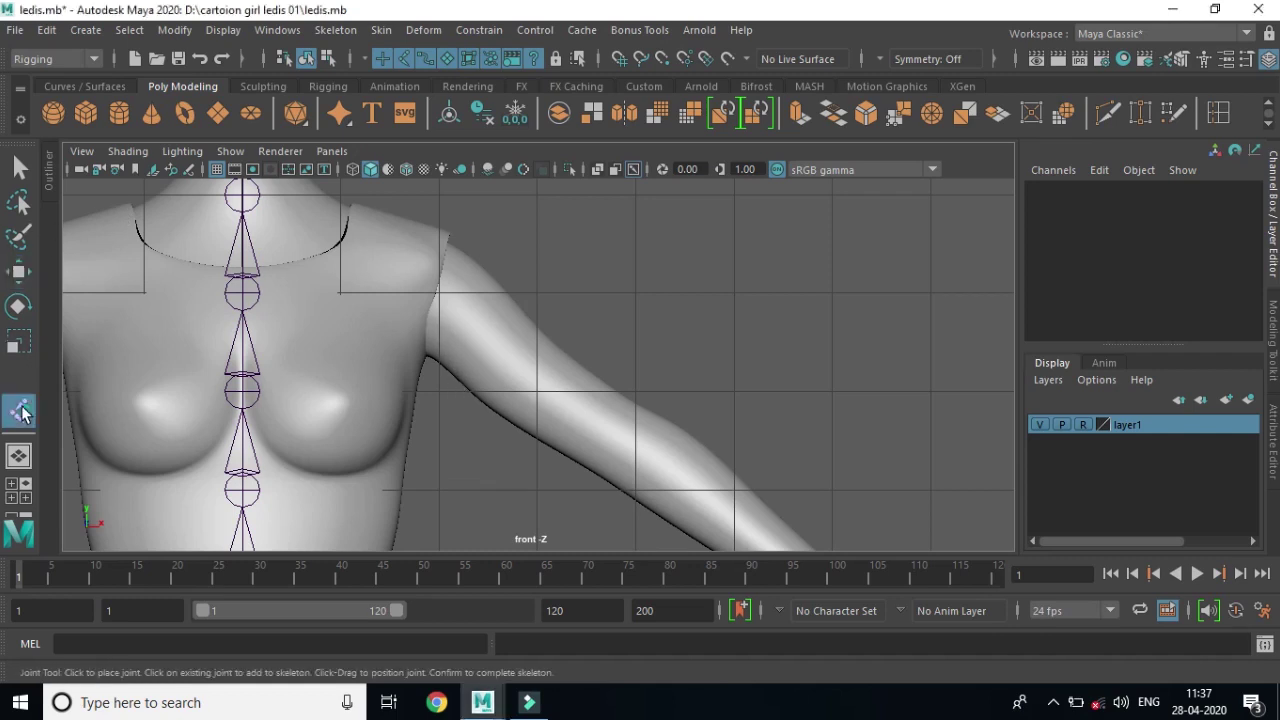
Lower the Joint Tool's short bone radius from 0.3556 to 0.2756, then close its settings.
click(648, 173)
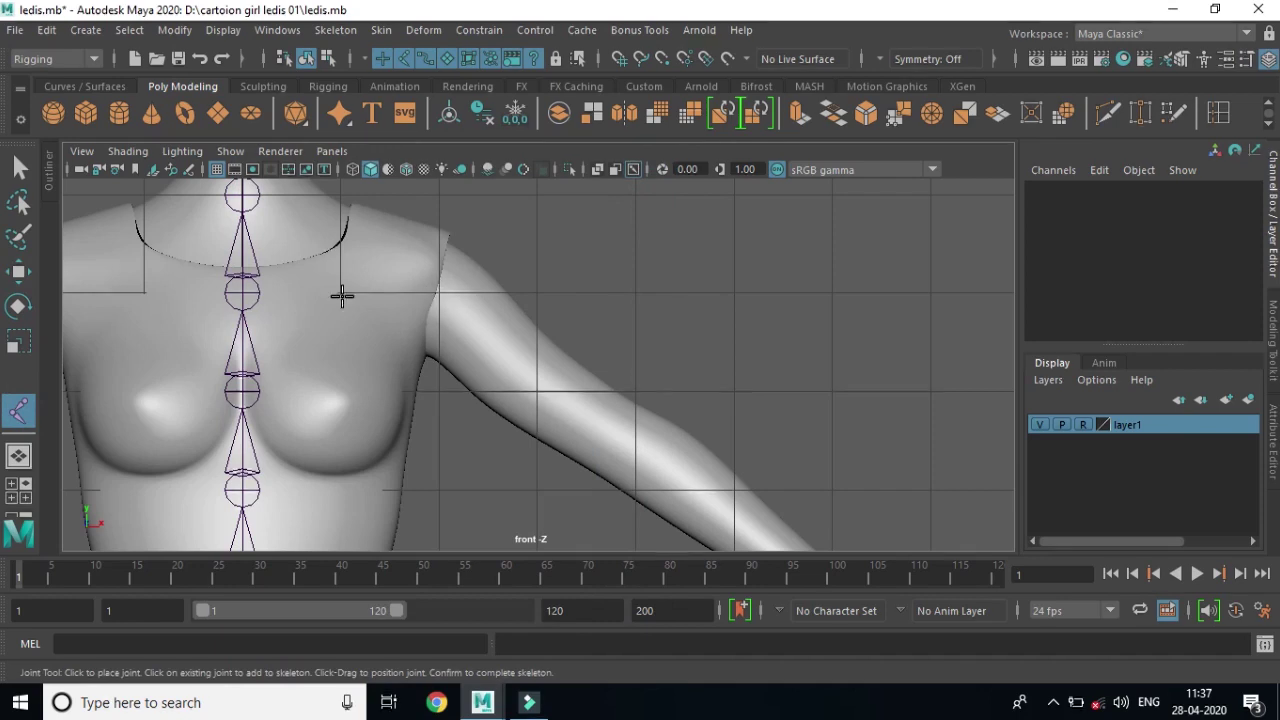
double_click(17, 411)
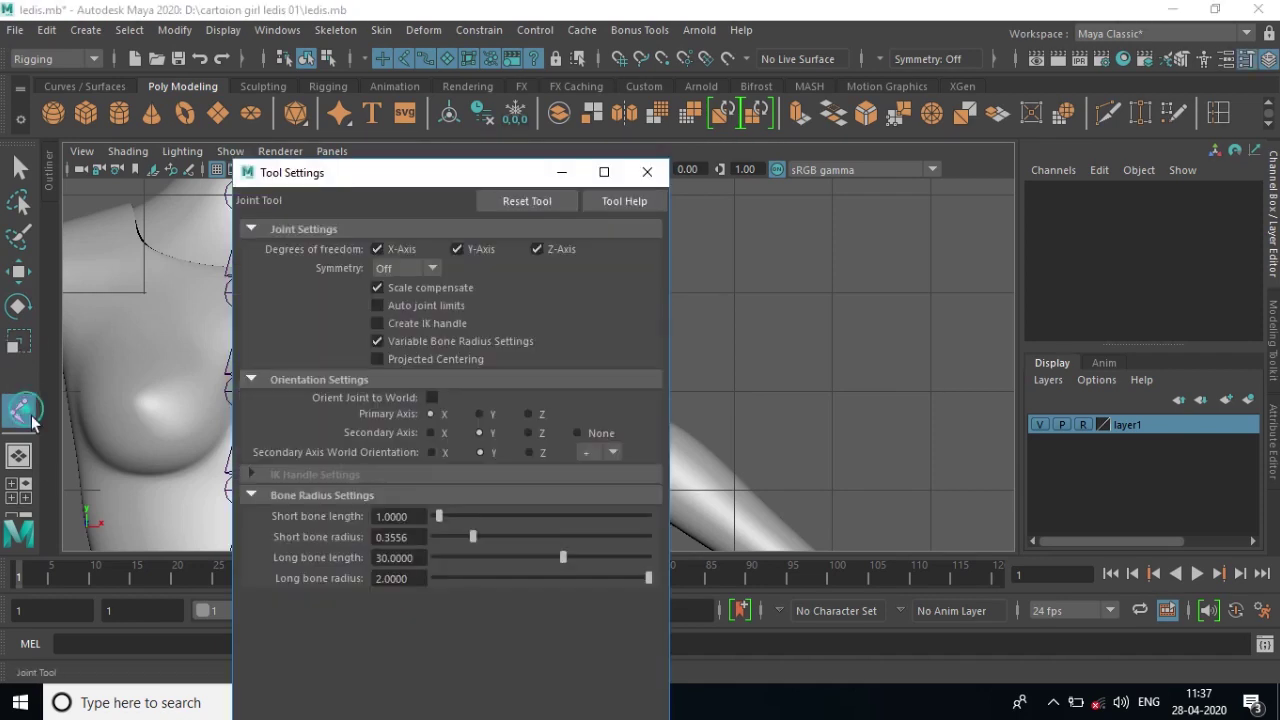
click(465, 538)
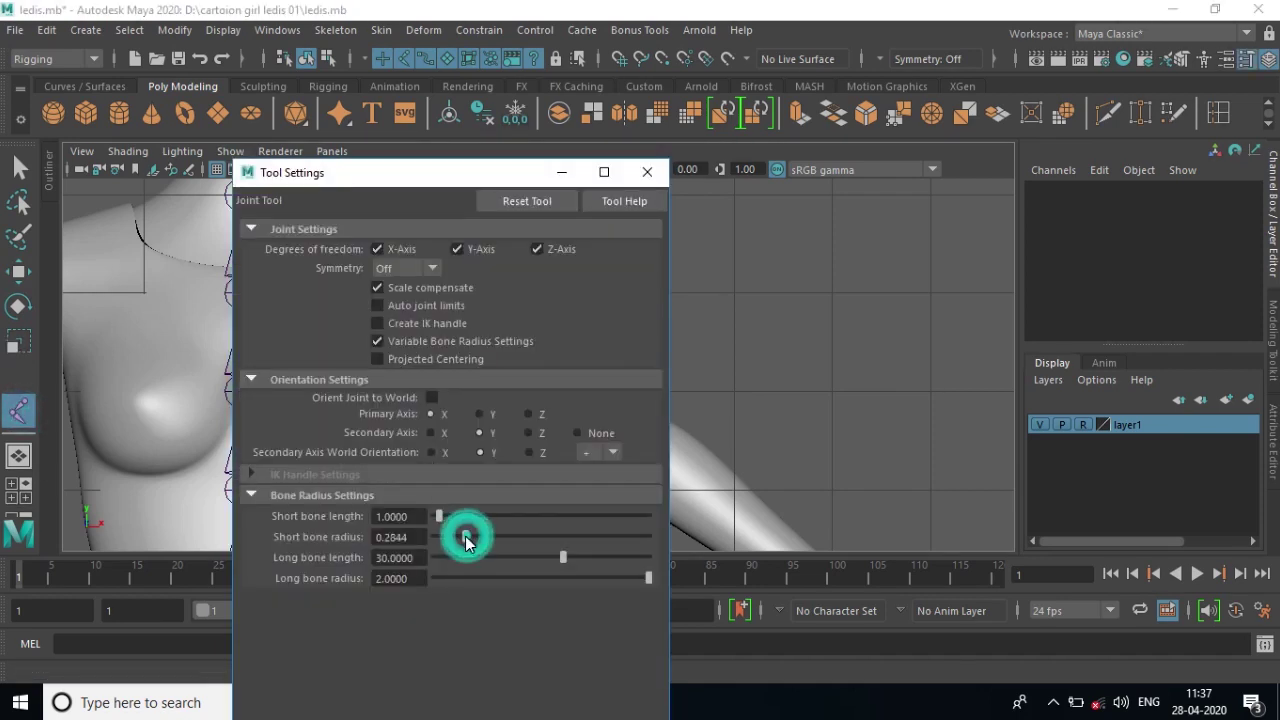
click(464, 536)
click(647, 172)
alt+middle_drag(736, 408, 717, 349)
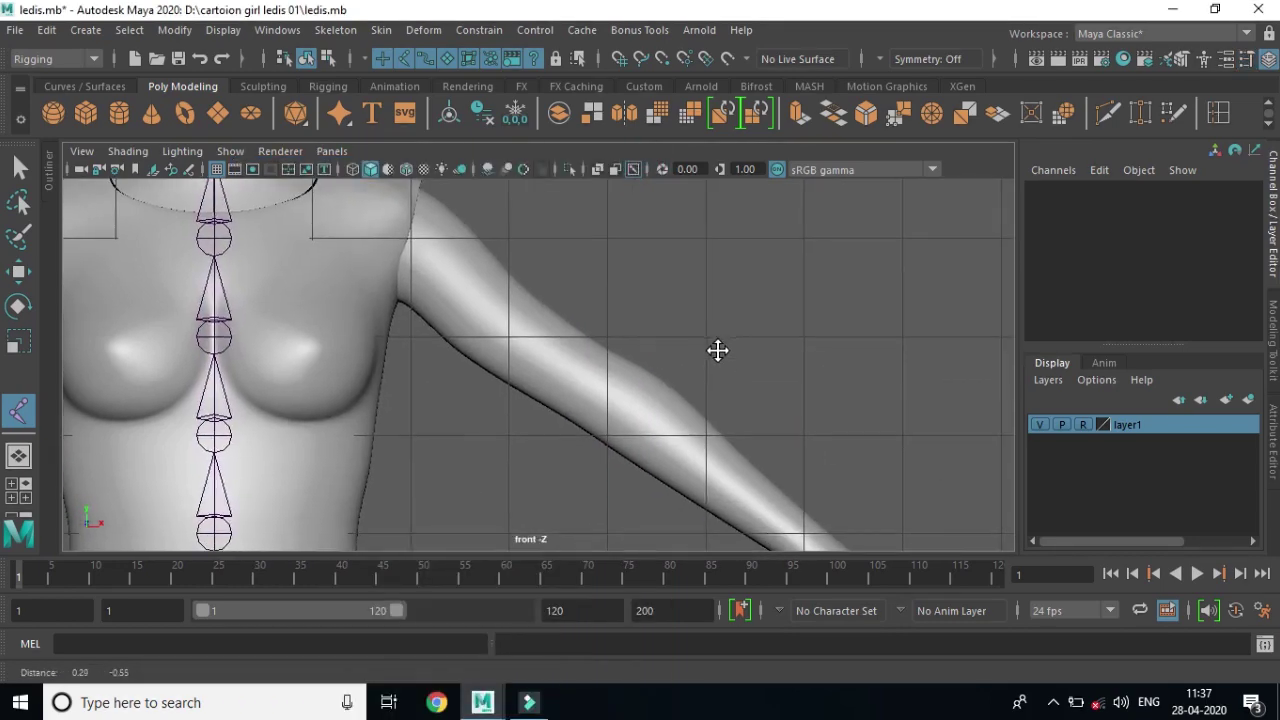
alt+right_drag(766, 409, 600, 360)
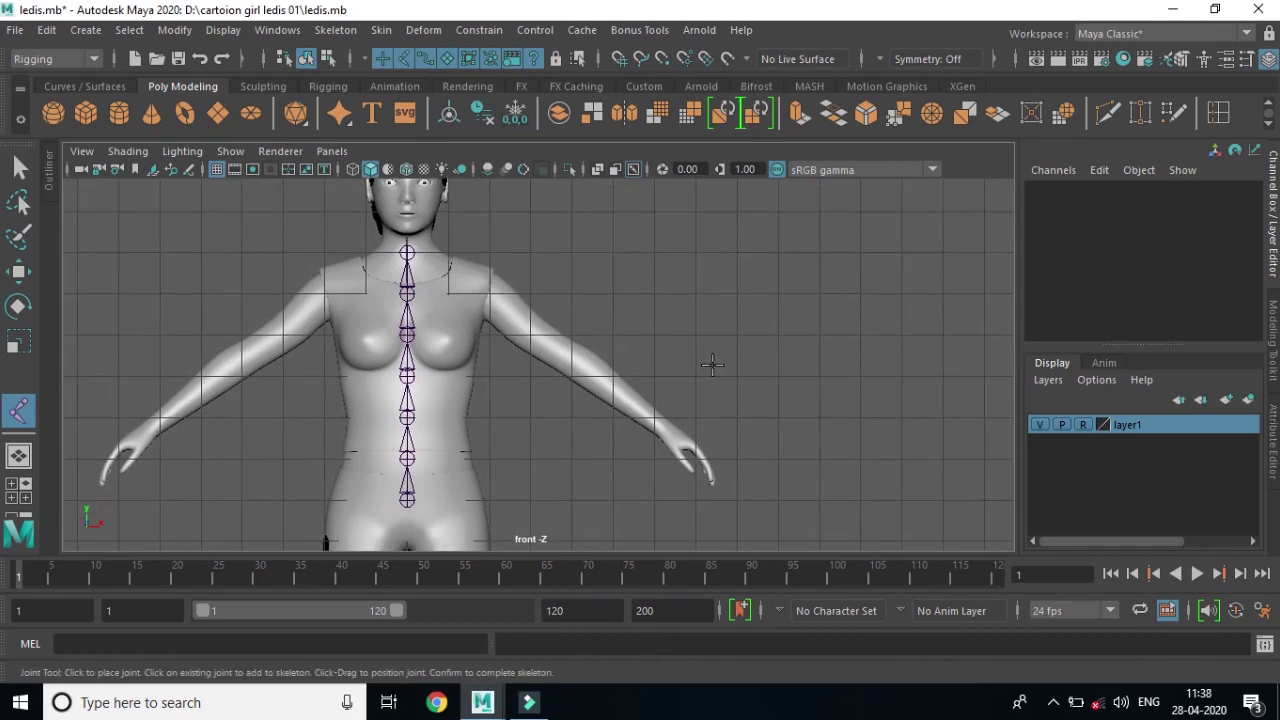
Place shoulder, elbow and wrist joints (joint8–joint10) along the viewer's right arm.
mouse_move(712, 364)
alt+right_down()
mouse_move(577, 374)
mouse_move(720, 411)
mouse_move(686, 400)
mouse_move(714, 420)
mouse_move(726, 373)
alt+right_up()
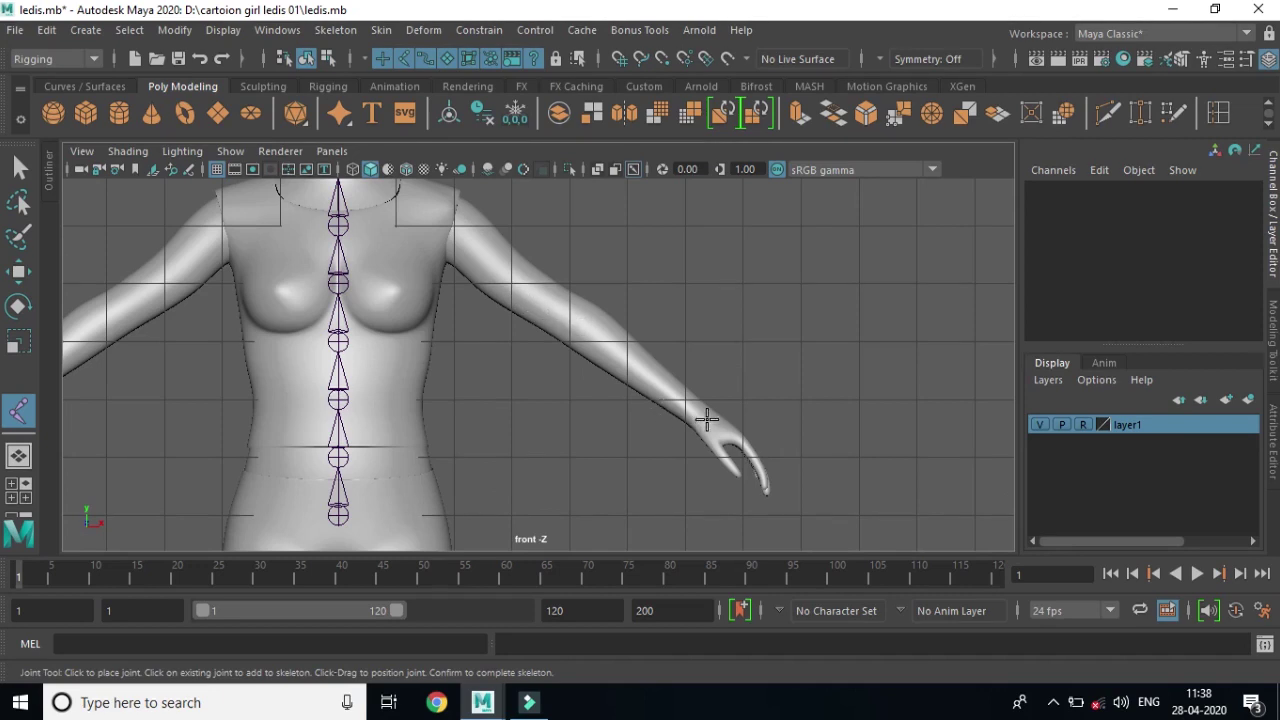
click(439, 206)
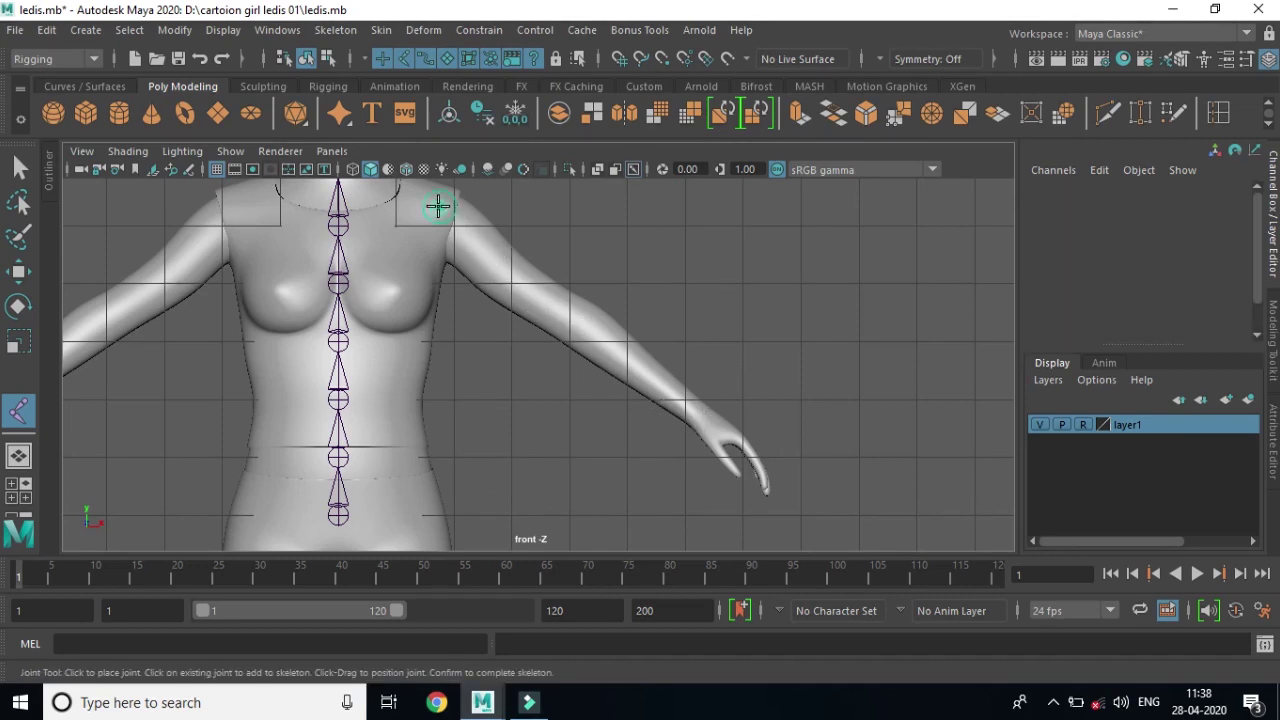
click(571, 318)
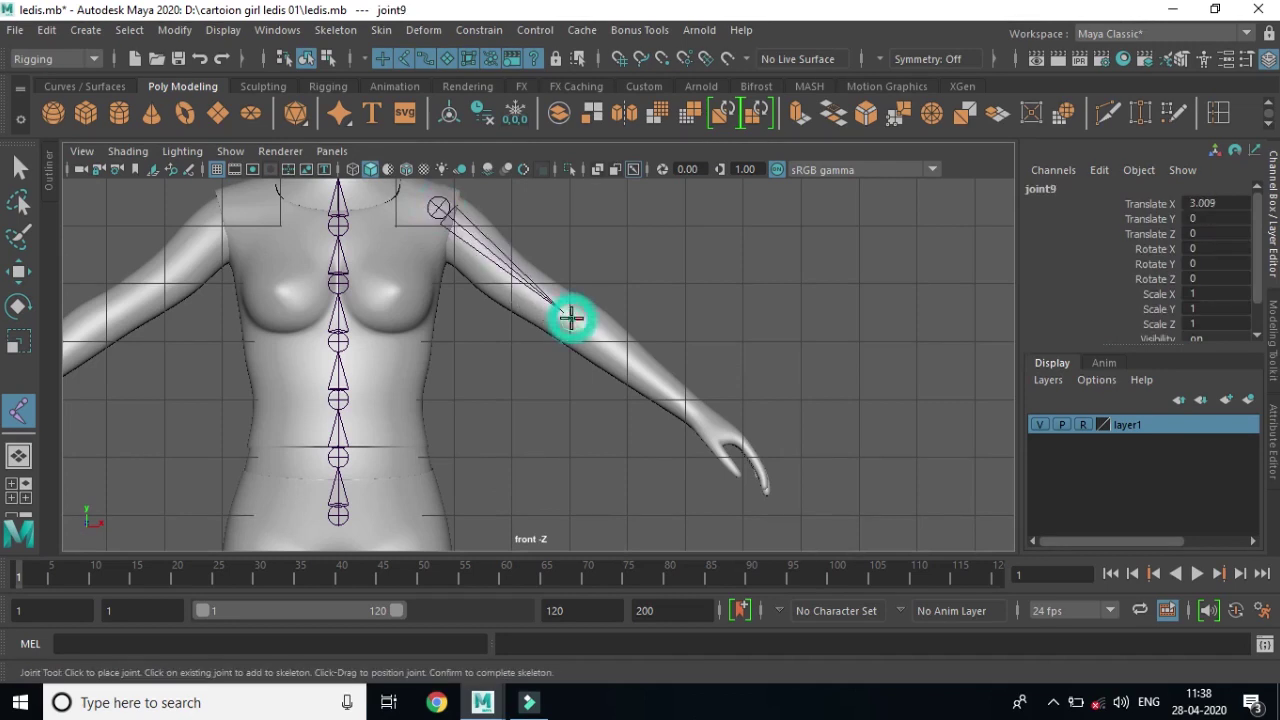
click(698, 413)
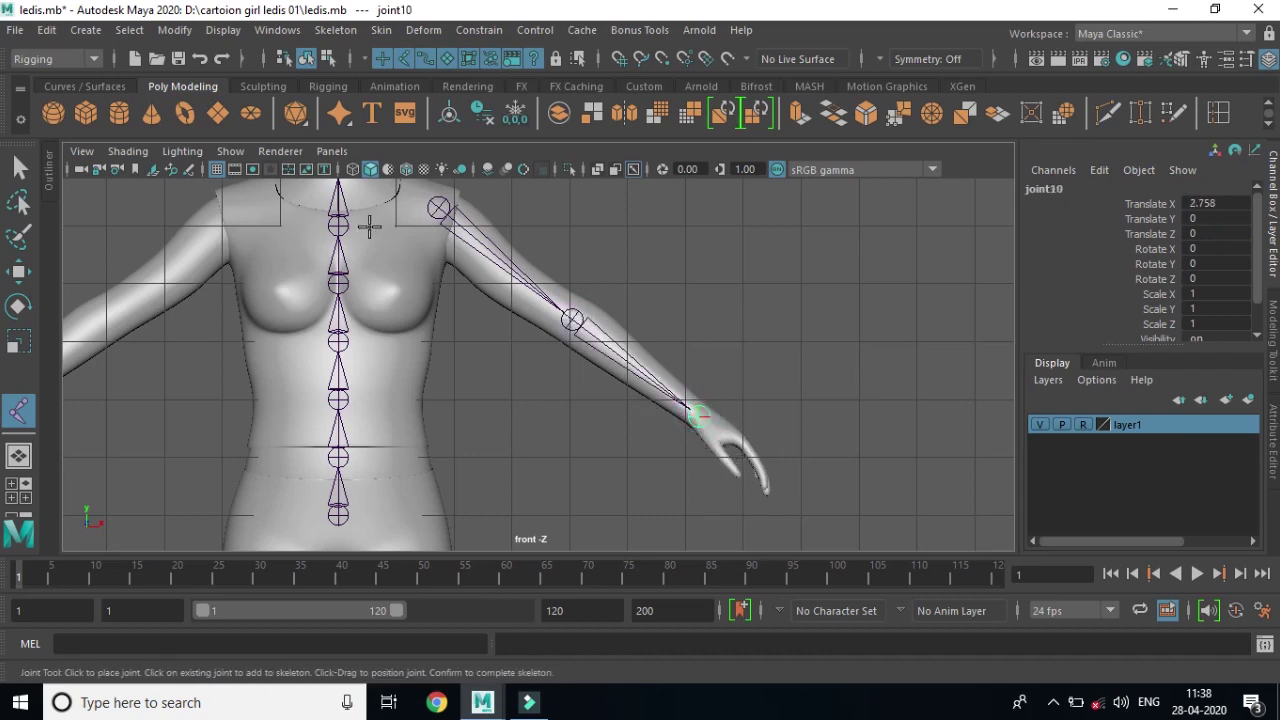
scroll(686, 386, down, 3)
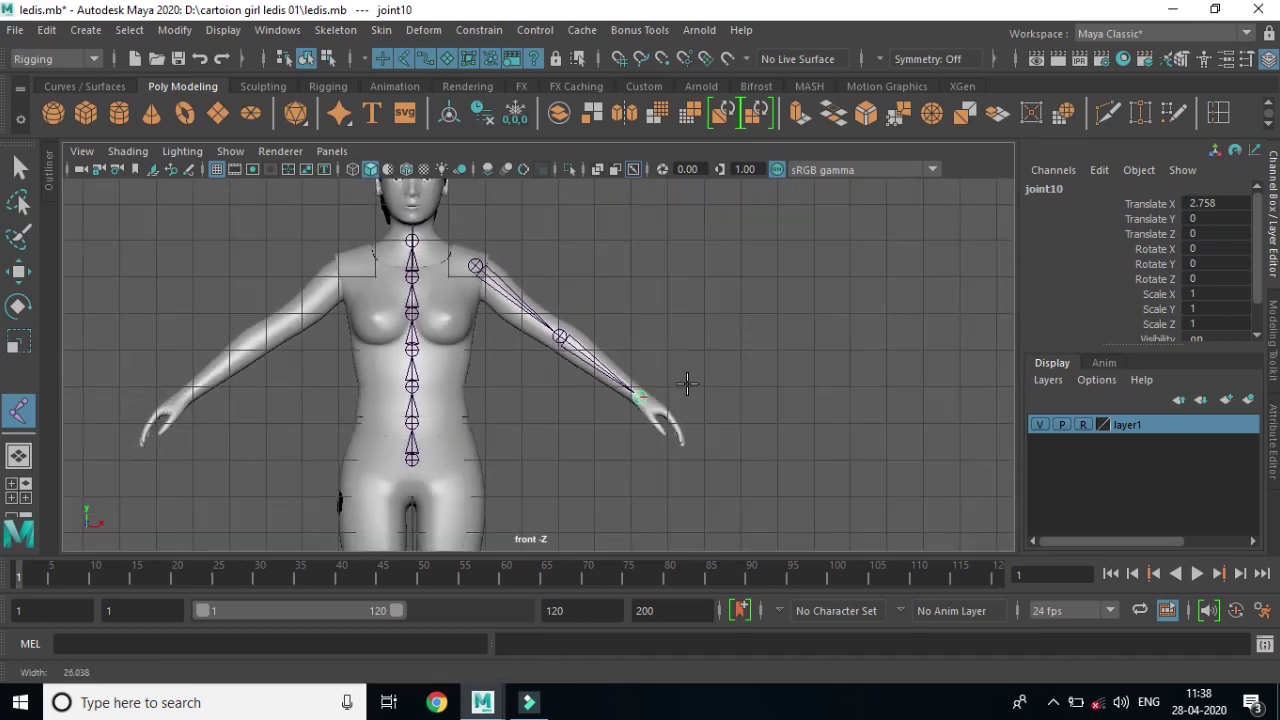
key(space)
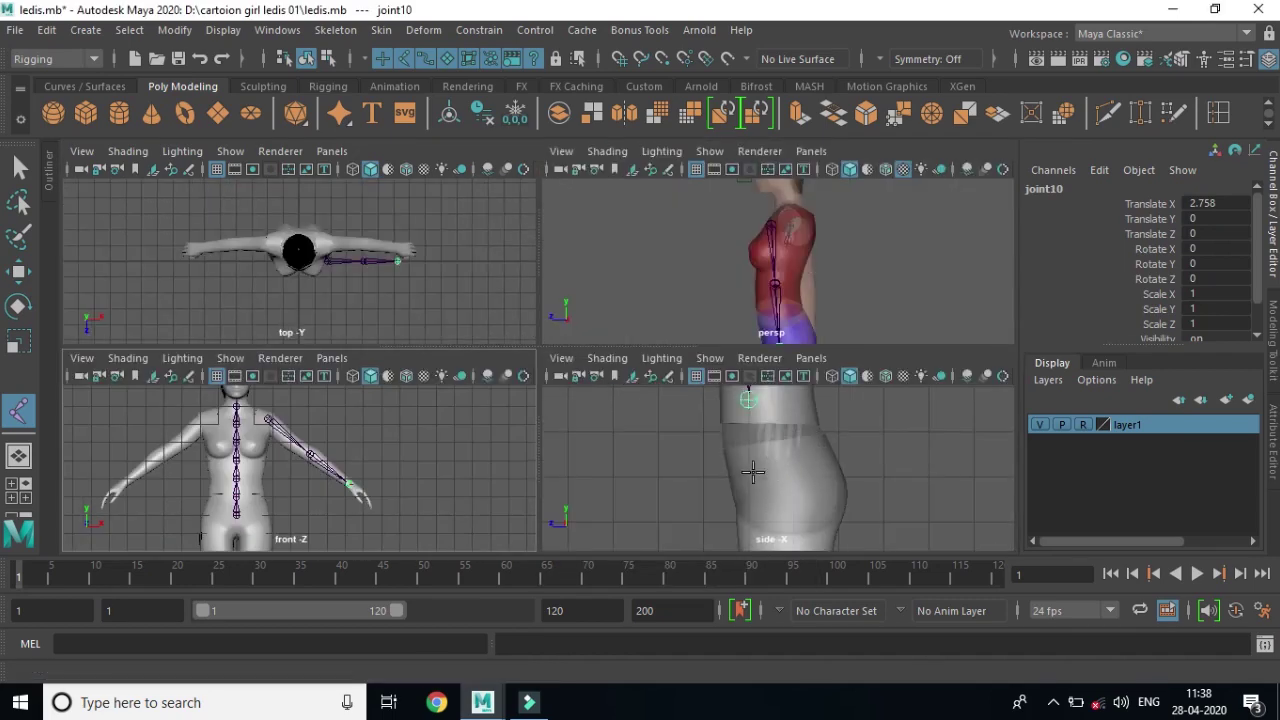
Maximize the top view and zoom onto the arm chain to check its depth.
key(space)
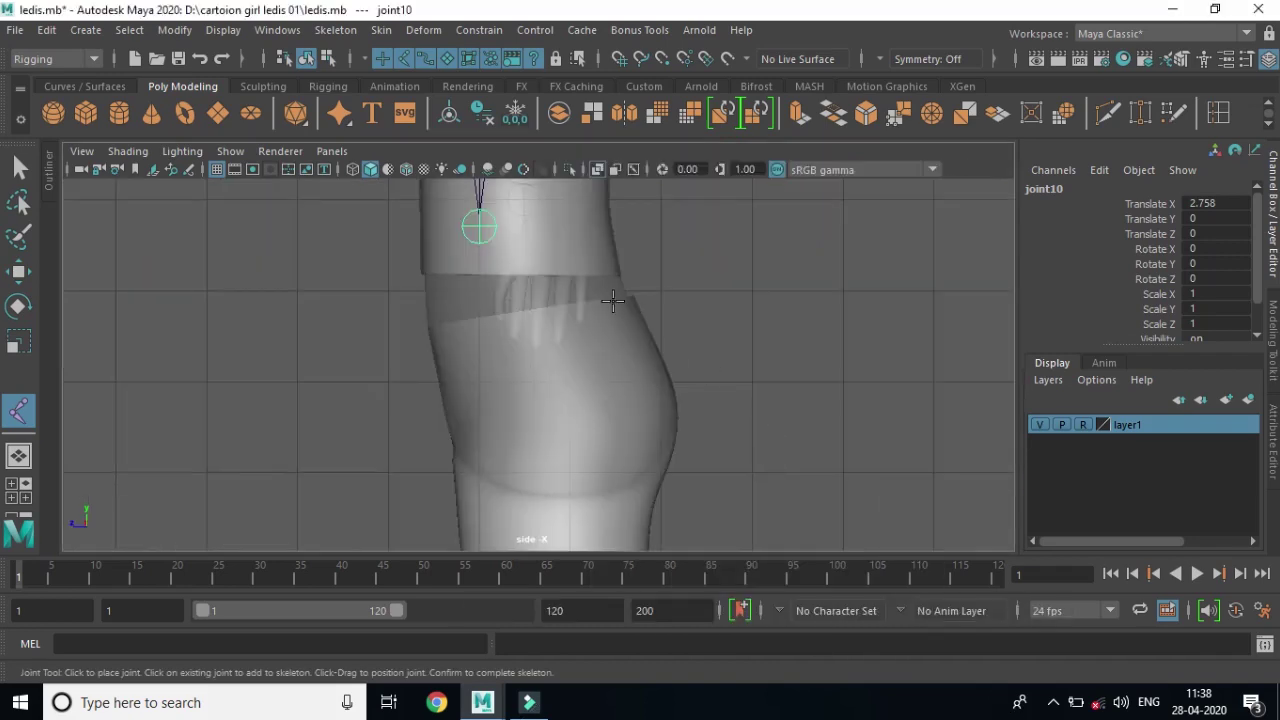
key(space)
key(space)
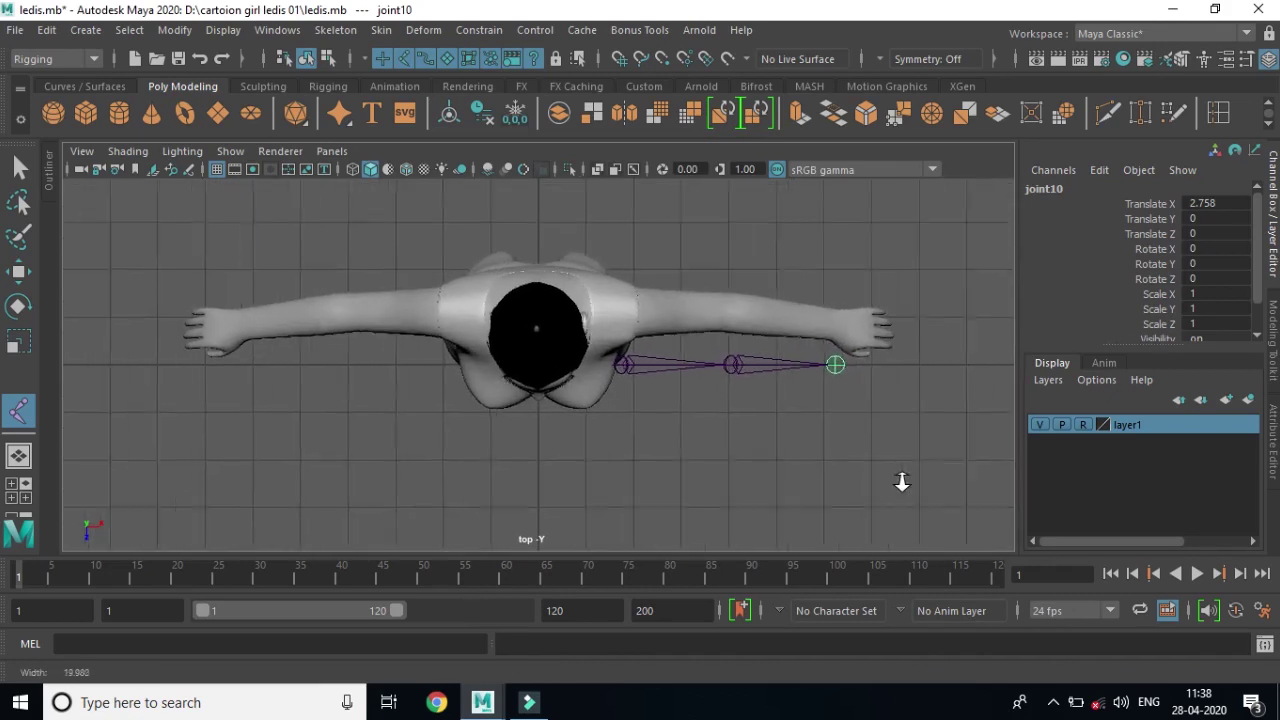
alt+right_drag(616, 415, 903, 465)
alt+middle_drag(833, 438, 689, 440)
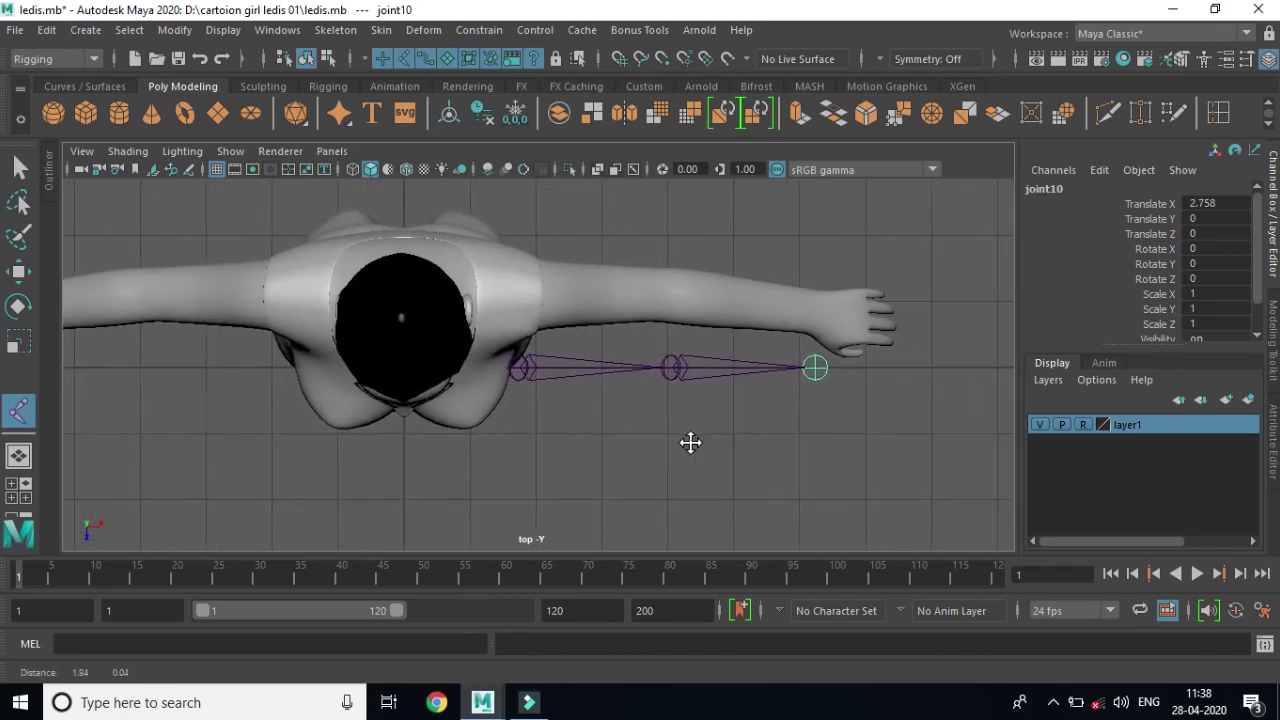
scroll(662, 445, up, 1)
scroll(660, 460, up, 1)
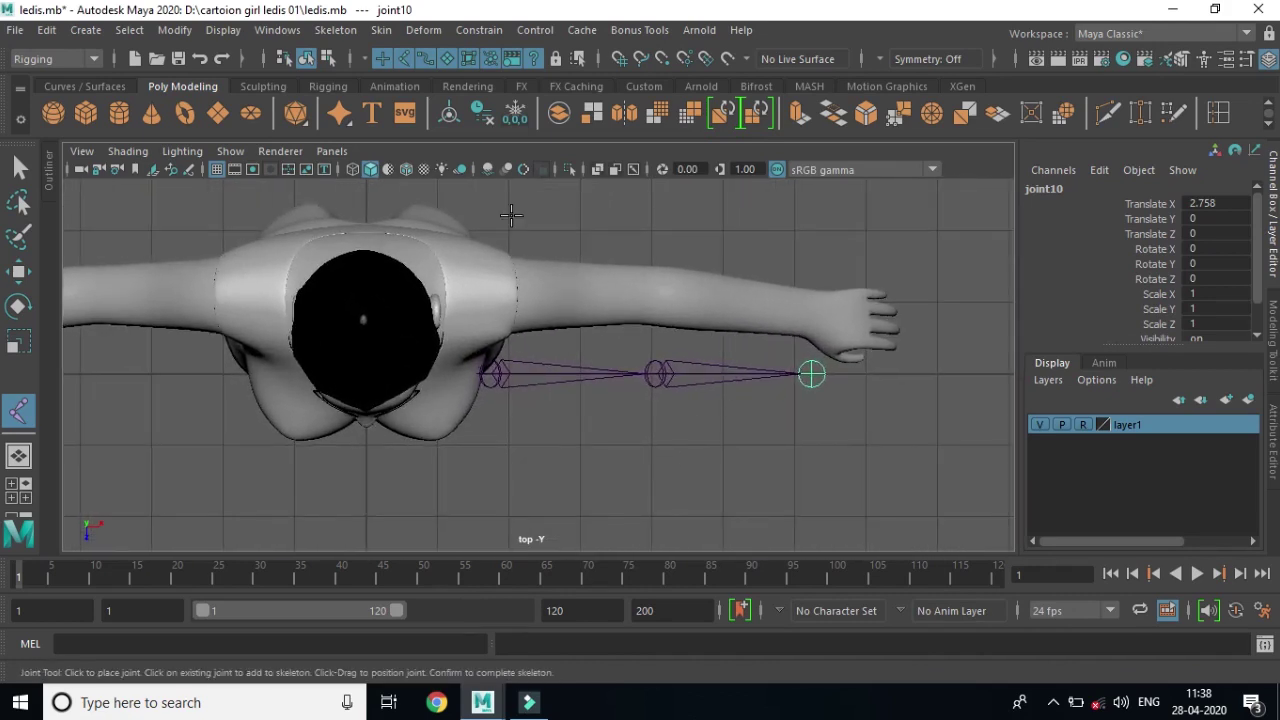
Turn on X-Ray and move the whole arm chain back into the arm, joint8 at Translate Z -1.052.
click(598, 169)
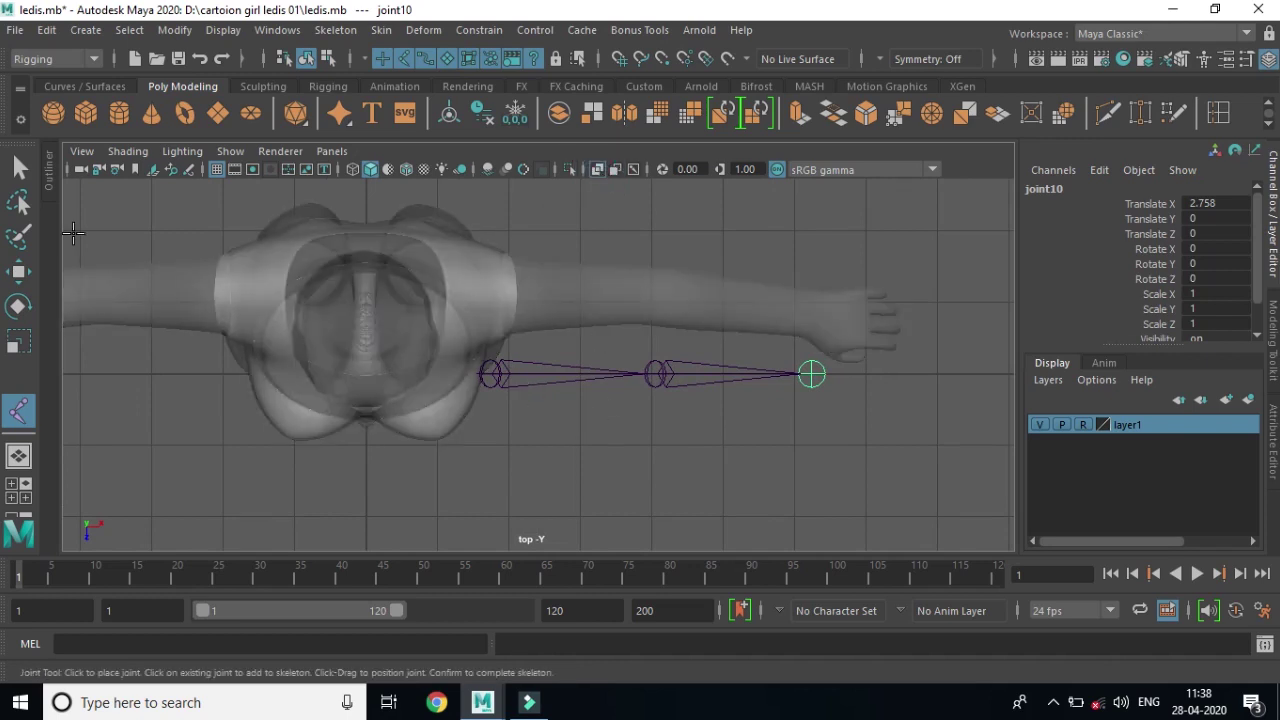
click(18, 271)
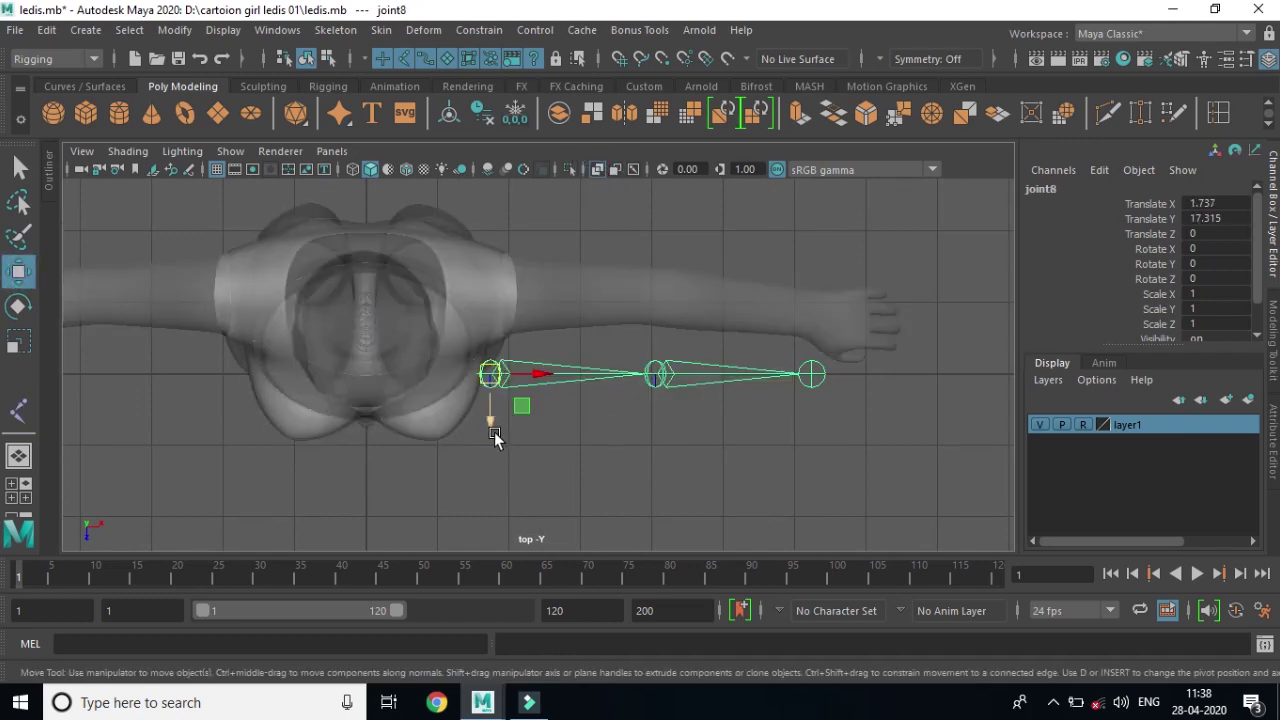
drag(492, 435, 505, 362)
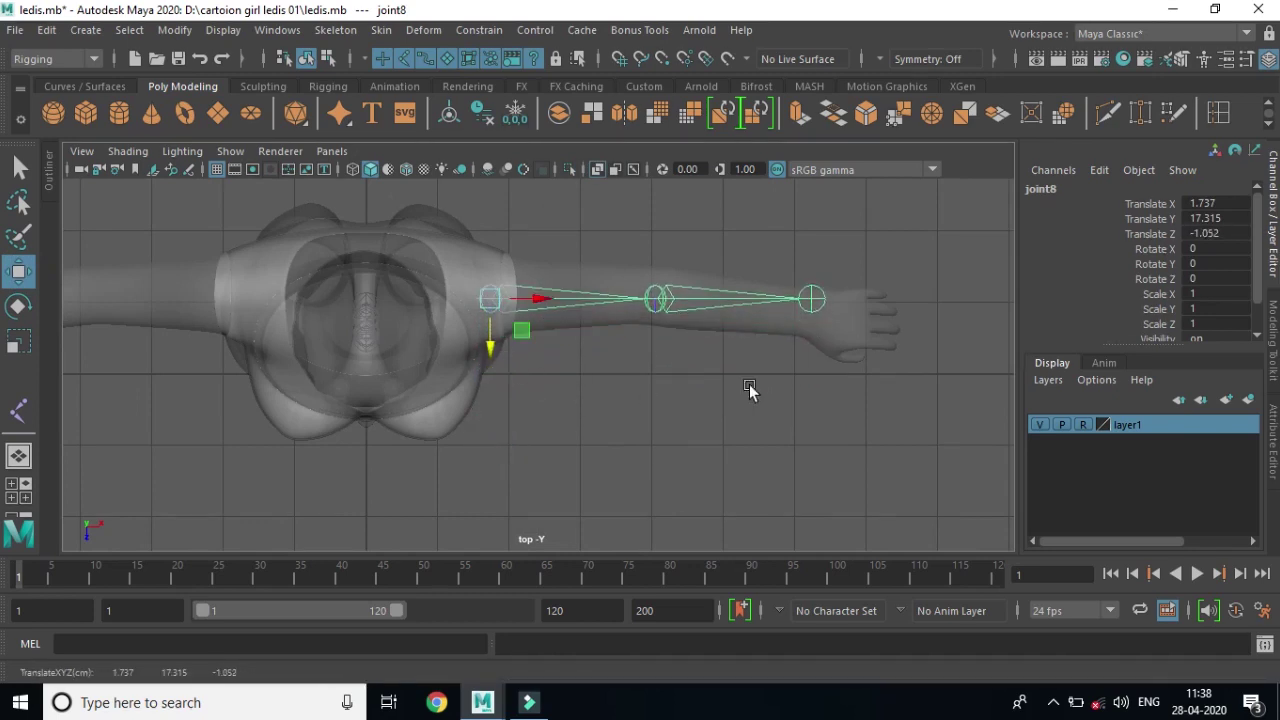
scroll(655, 302, down, 2)
Nudge the elbow and wrist joints into the arm's centre, wrist at Translate Z 0.13.
click(657, 300)
click(622, 320)
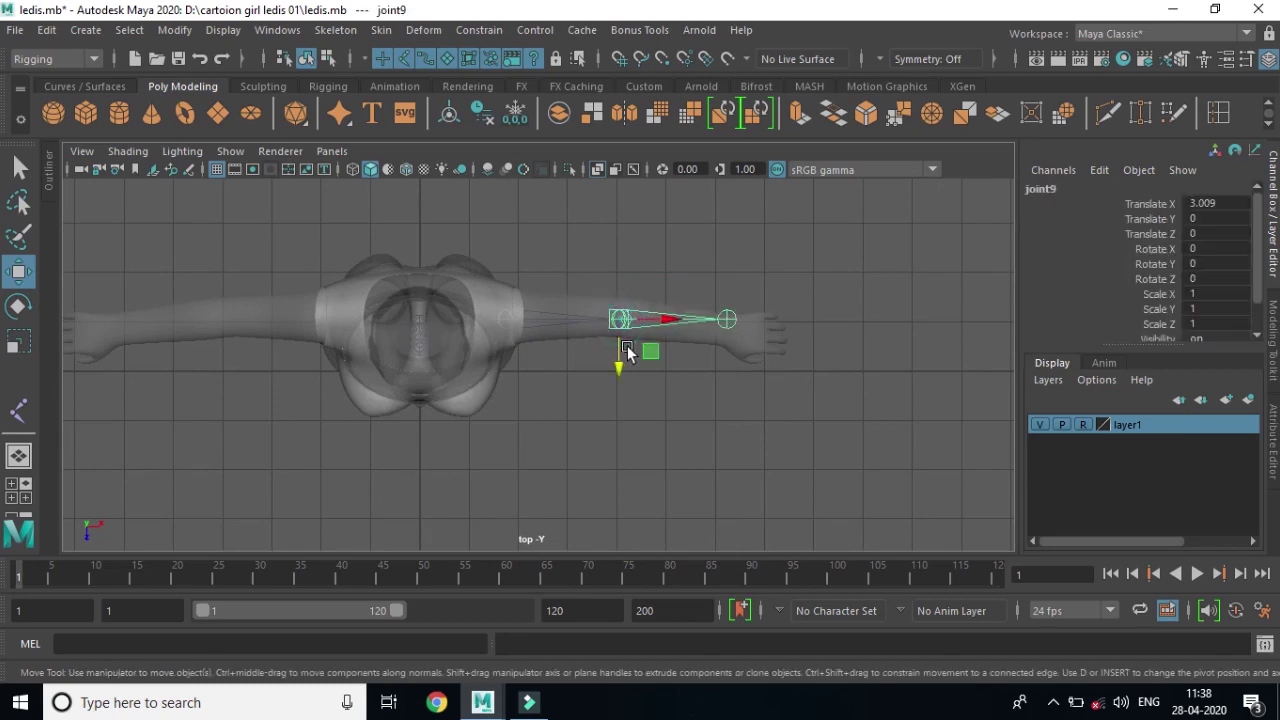
drag(621, 366, 620, 370)
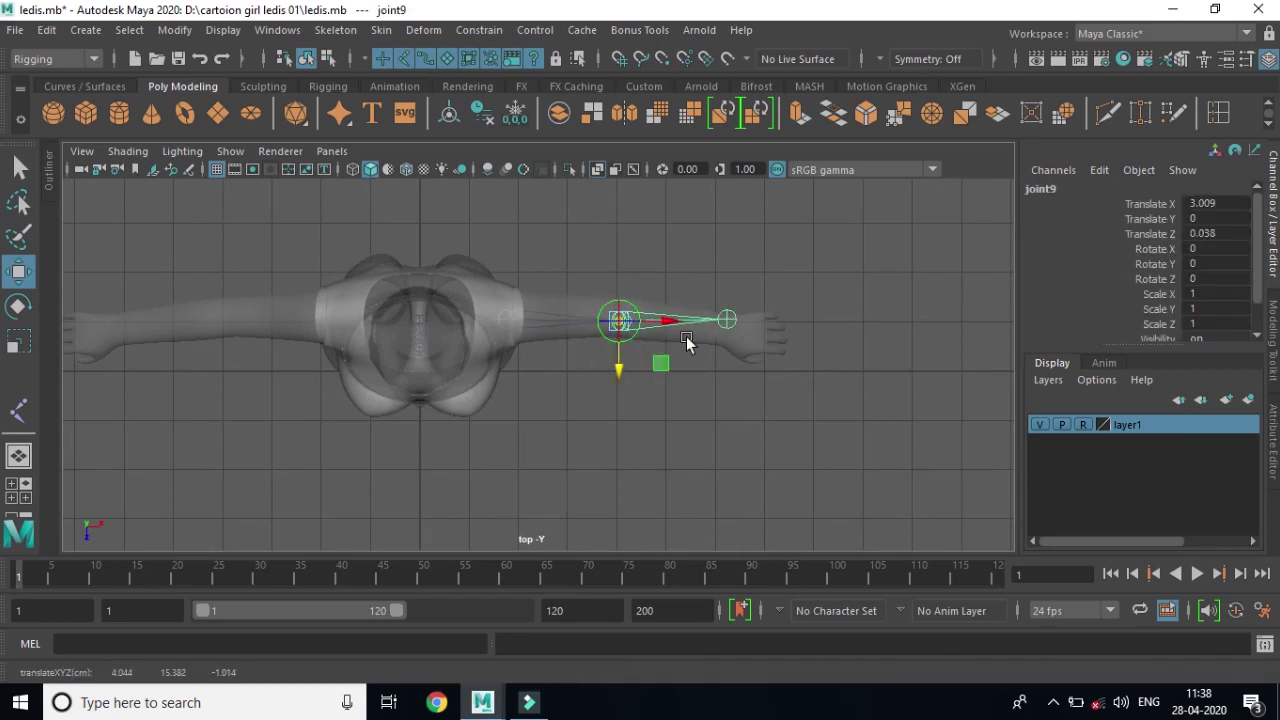
scroll(730, 322, up, 1)
click(750, 325)
drag(753, 374, 753, 370)
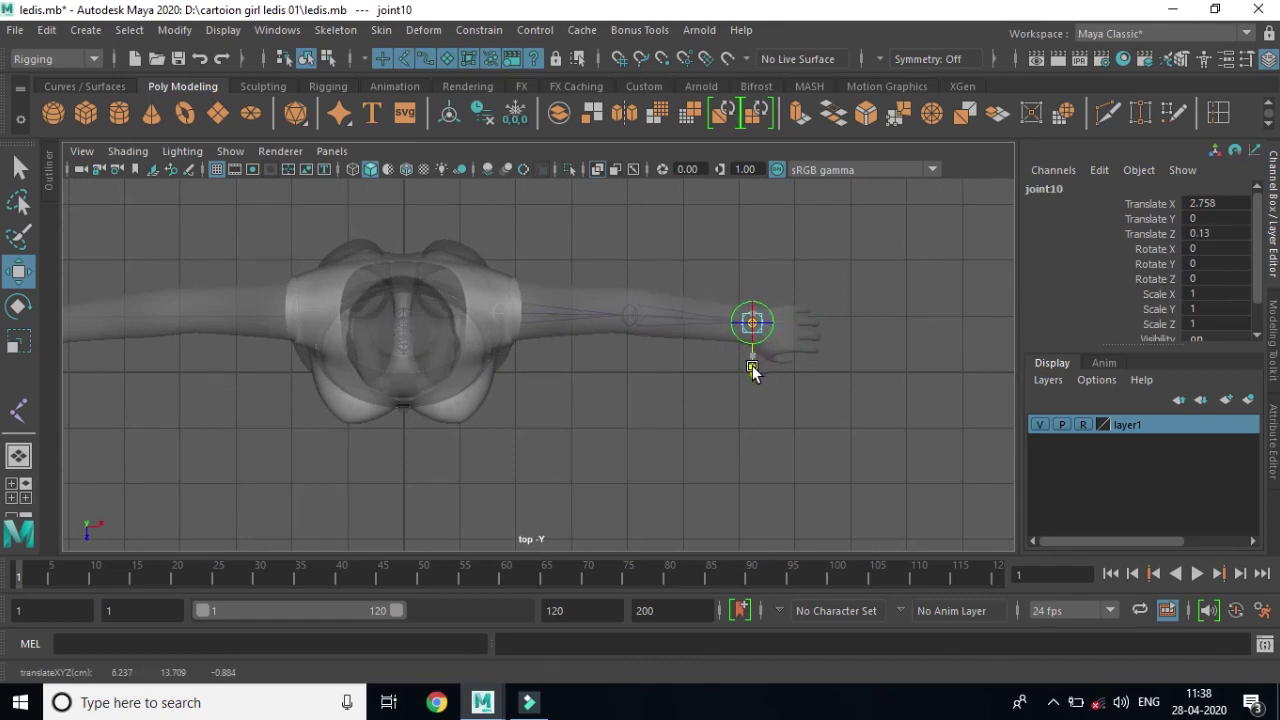
key(space)
key(space)
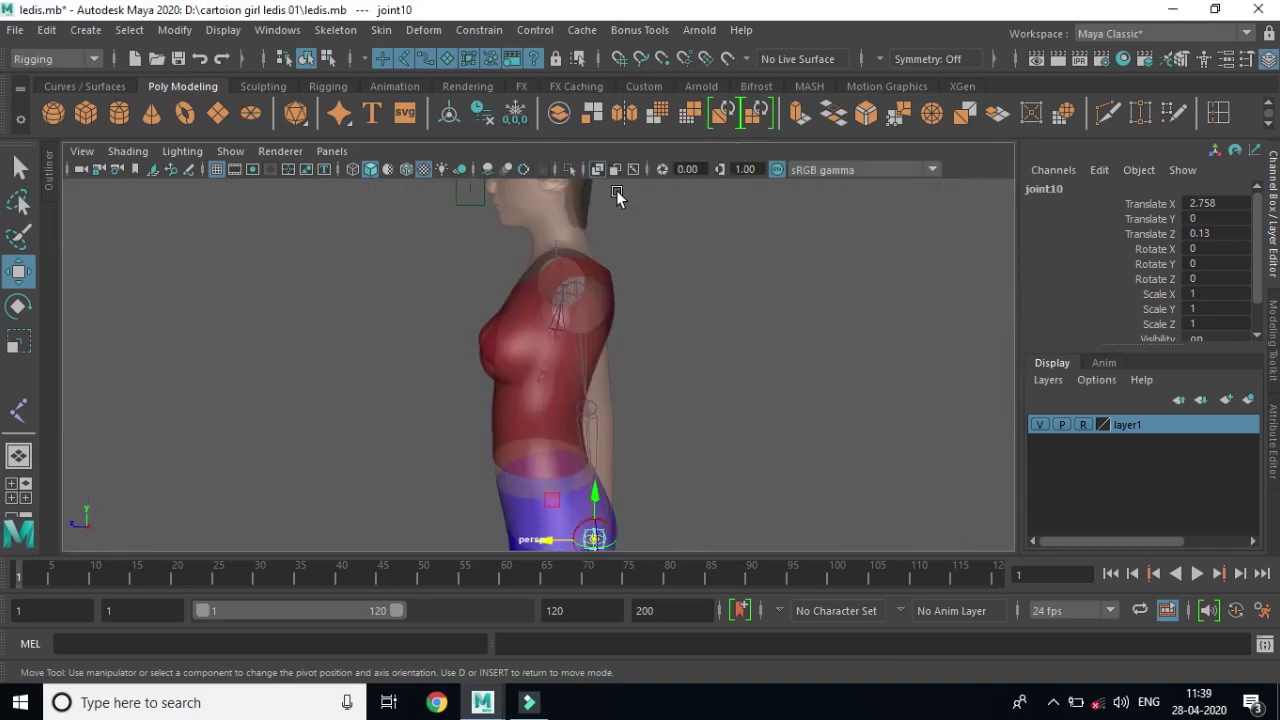
Orbit the perspective view around the body, toggling X-Ray, to inspect the arm joints.
key(alt+x)
alt+drag(420, 363, 557, 319)
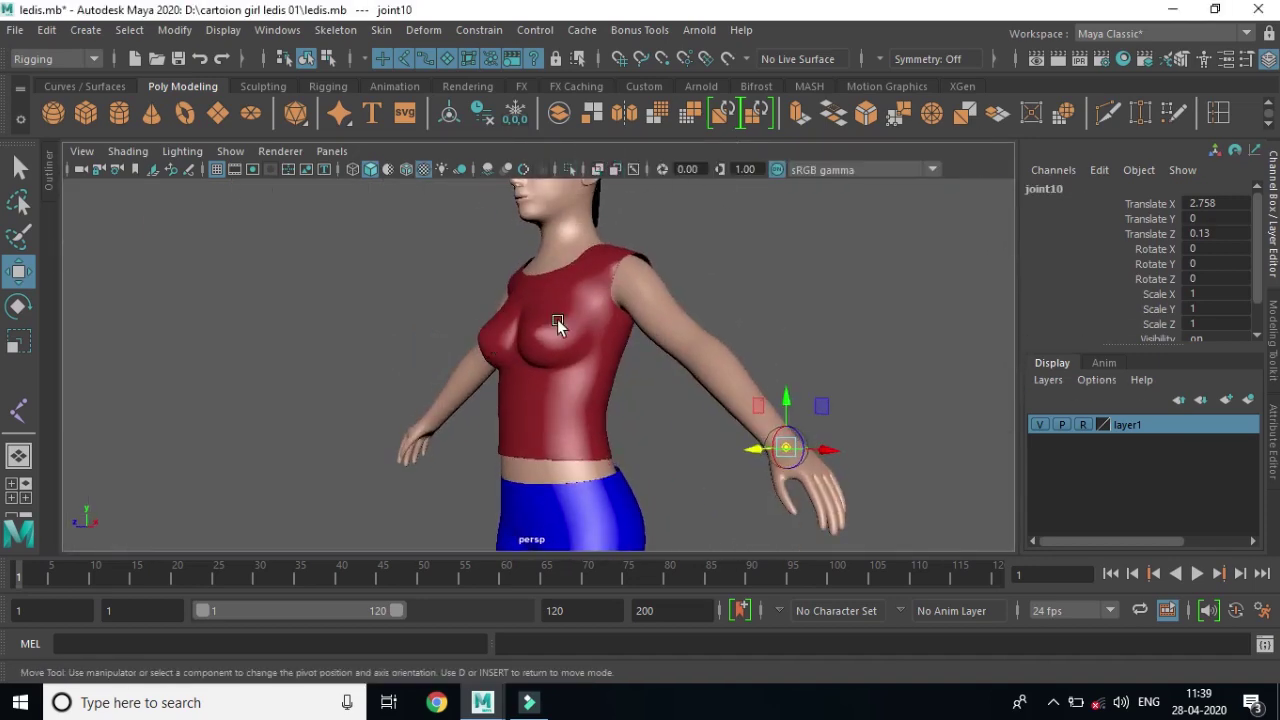
click(600, 170)
mouse_move(628, 323)
alt+mouse_down()
mouse_move(565, 332)
mouse_move(535, 319)
mouse_move(552, 365)
mouse_move(795, 368)
mouse_move(829, 390)
mouse_move(730, 382)
mouse_move(727, 369)
alt+mouse_up()
mouse_move(768, 441)
alt+mouse_down()
mouse_move(749, 434)
mouse_move(689, 234)
mouse_move(706, 366)
alt+mouse_up()
alt+right_drag(706, 366, 578, 326)
alt+drag(578, 326, 523, 357)
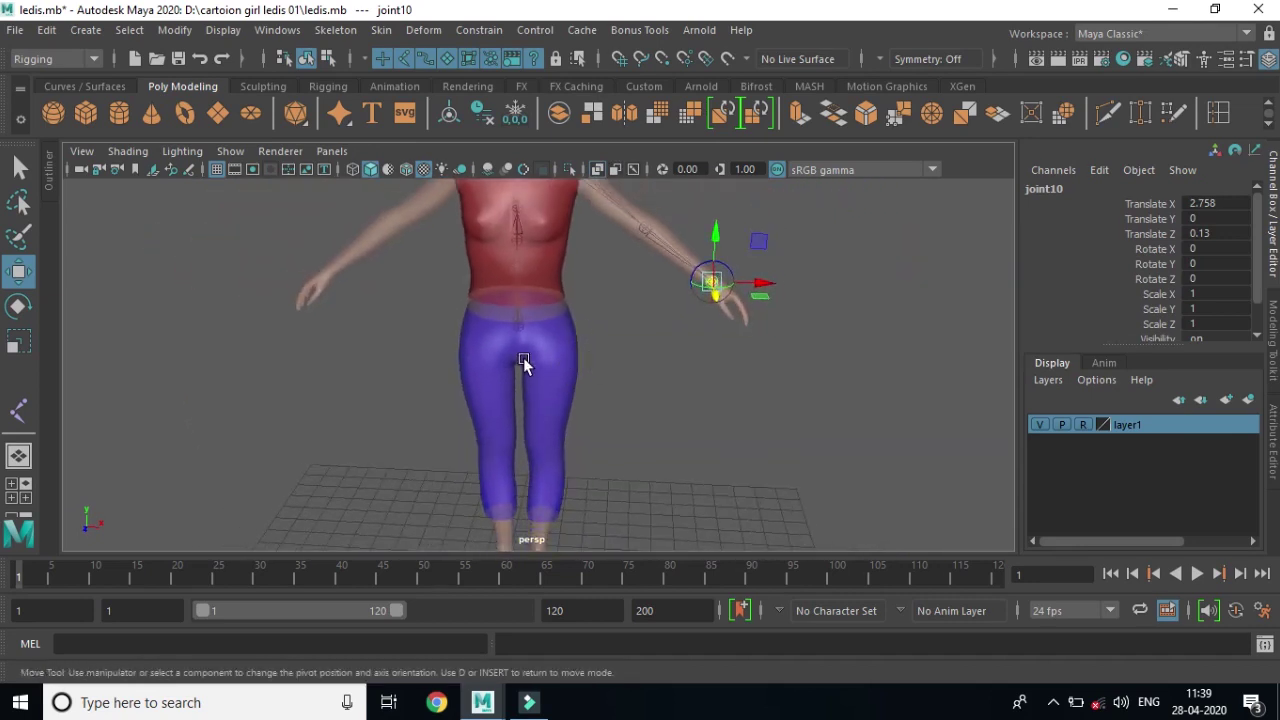
mouse_move(646, 457)
alt+right_down()
mouse_move(814, 491)
mouse_move(706, 333)
alt+right_up()
Frame the hips and legs in a maximized front view with the Joint Tool active.
key(space)
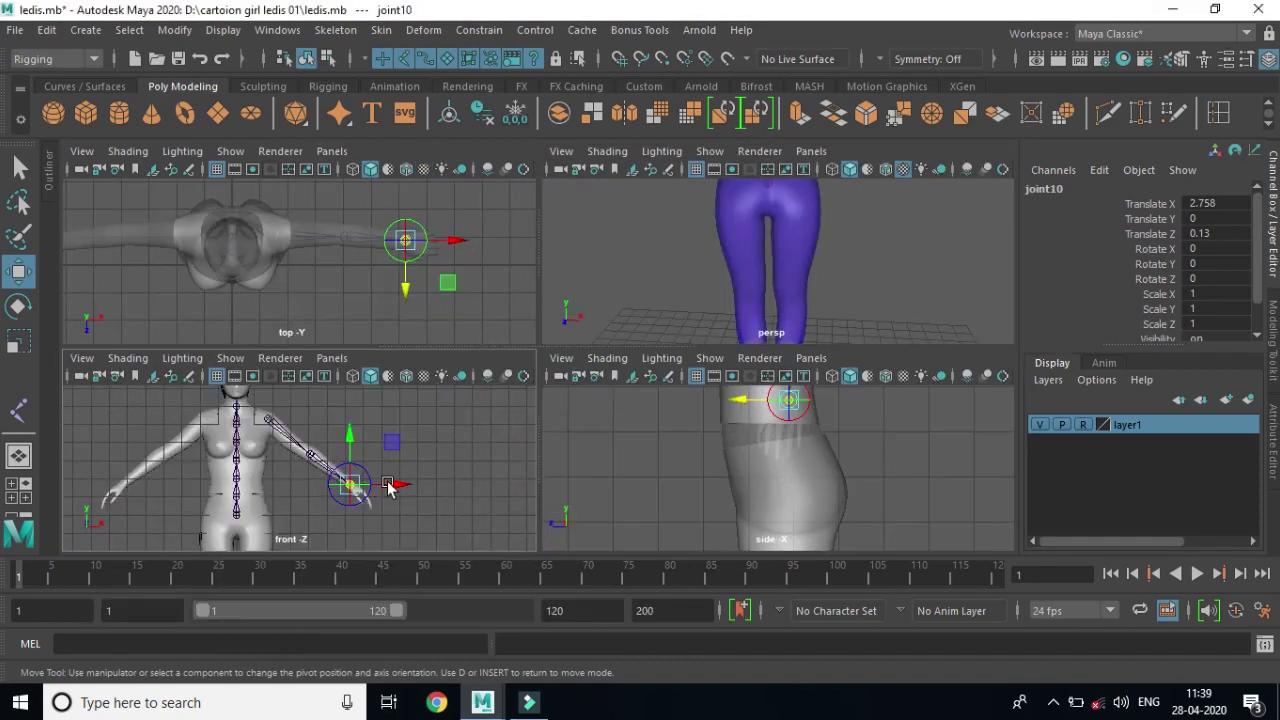
key(space)
alt+right_drag(528, 470, 763, 543)
alt+middle_drag(763, 543, 614, 271)
mouse_move(614, 271)
alt+right_down()
mouse_move(723, 409)
mouse_move(640, 362)
alt+right_up()
mouse_move(640, 362)
alt+middle_down()
mouse_move(683, 295)
mouse_move(634, 337)
mouse_move(740, 394)
mouse_move(666, 371)
alt+middle_up()
key(y)
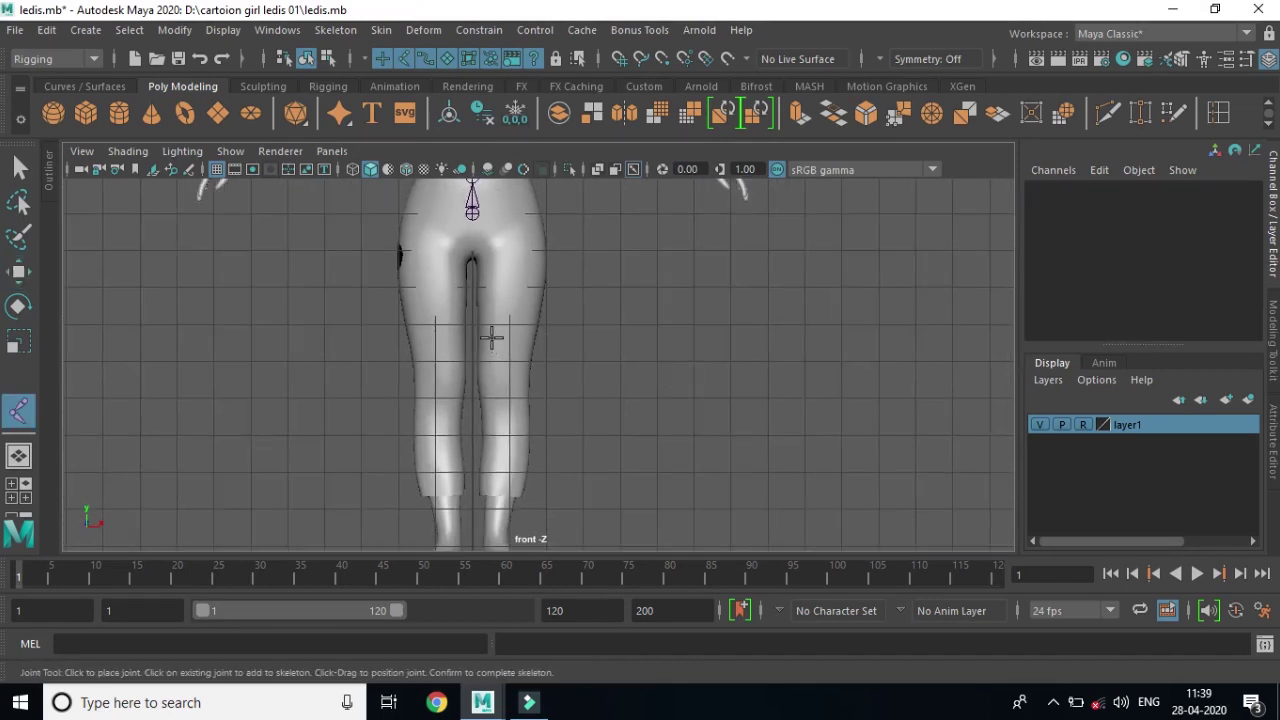
Place hip, knee and ankle joints down the viewer's right leg, ending at joint13.
alt+middle_drag(512, 242, 586, 257)
alt+right_drag(586, 257, 600, 274)
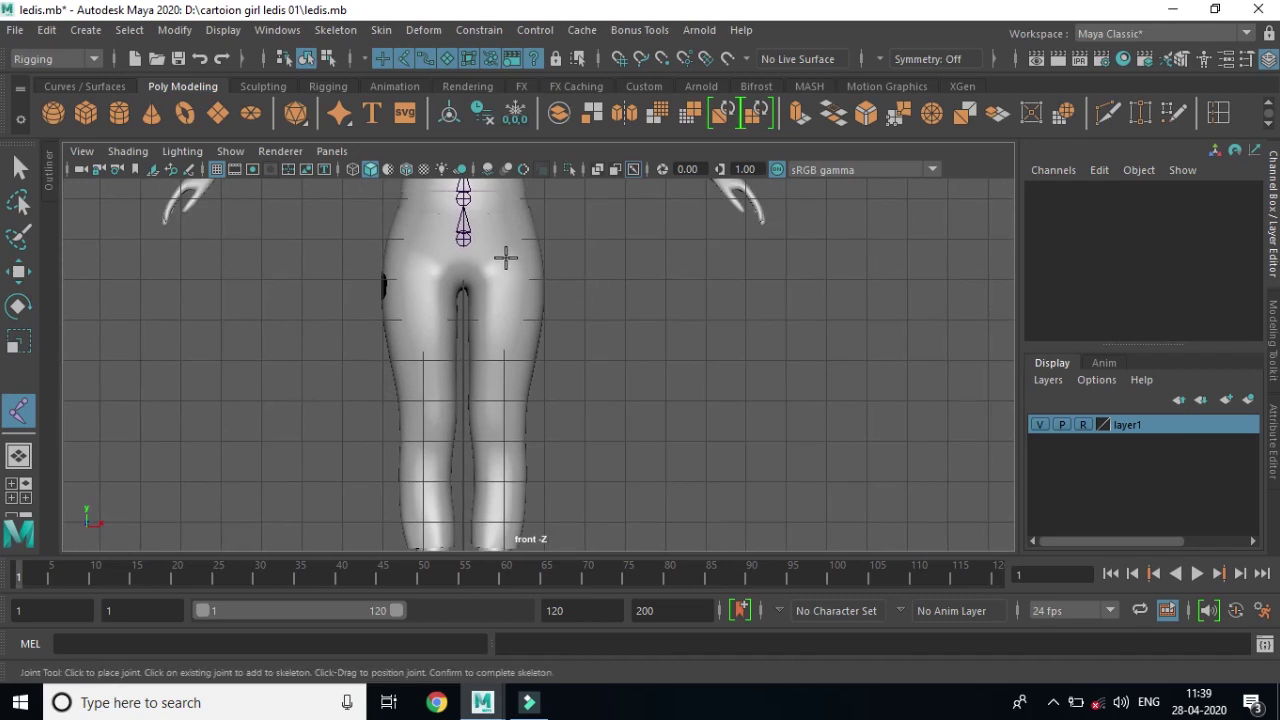
click(505, 258)
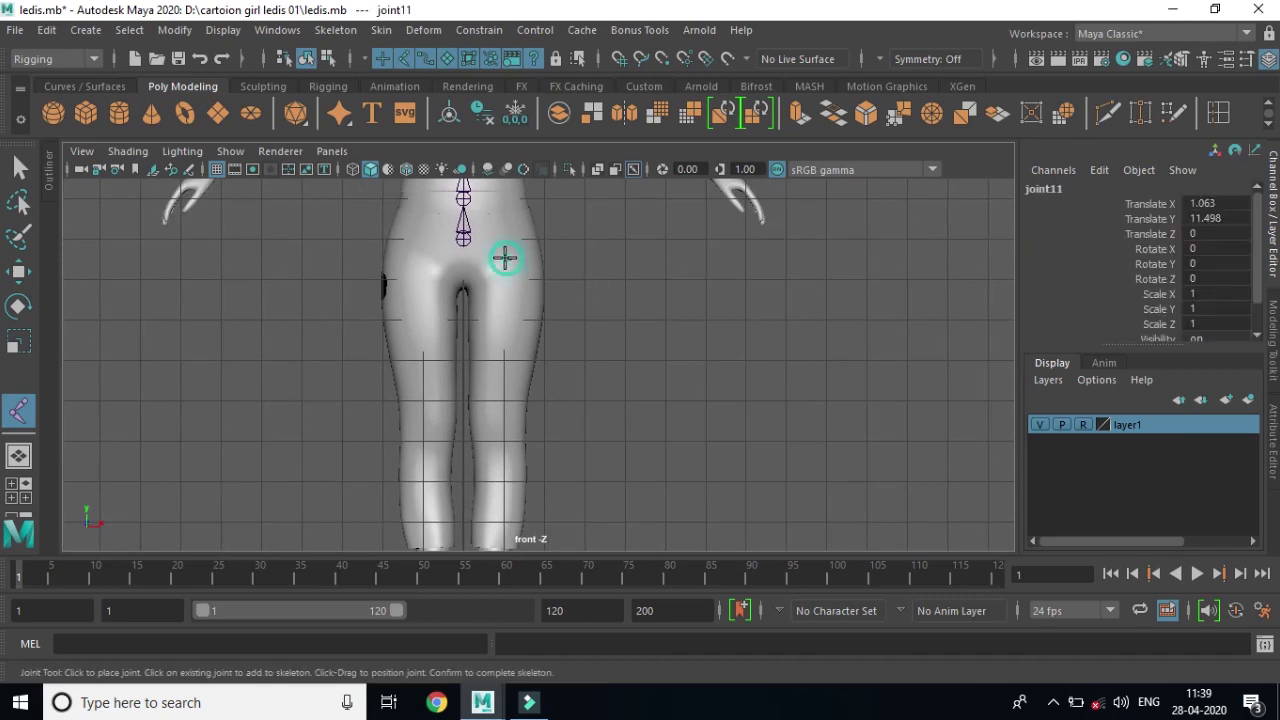
click(498, 426)
mouse_move(637, 463)
alt+middle_down()
mouse_move(651, 323)
mouse_move(656, 432)
alt+middle_up()
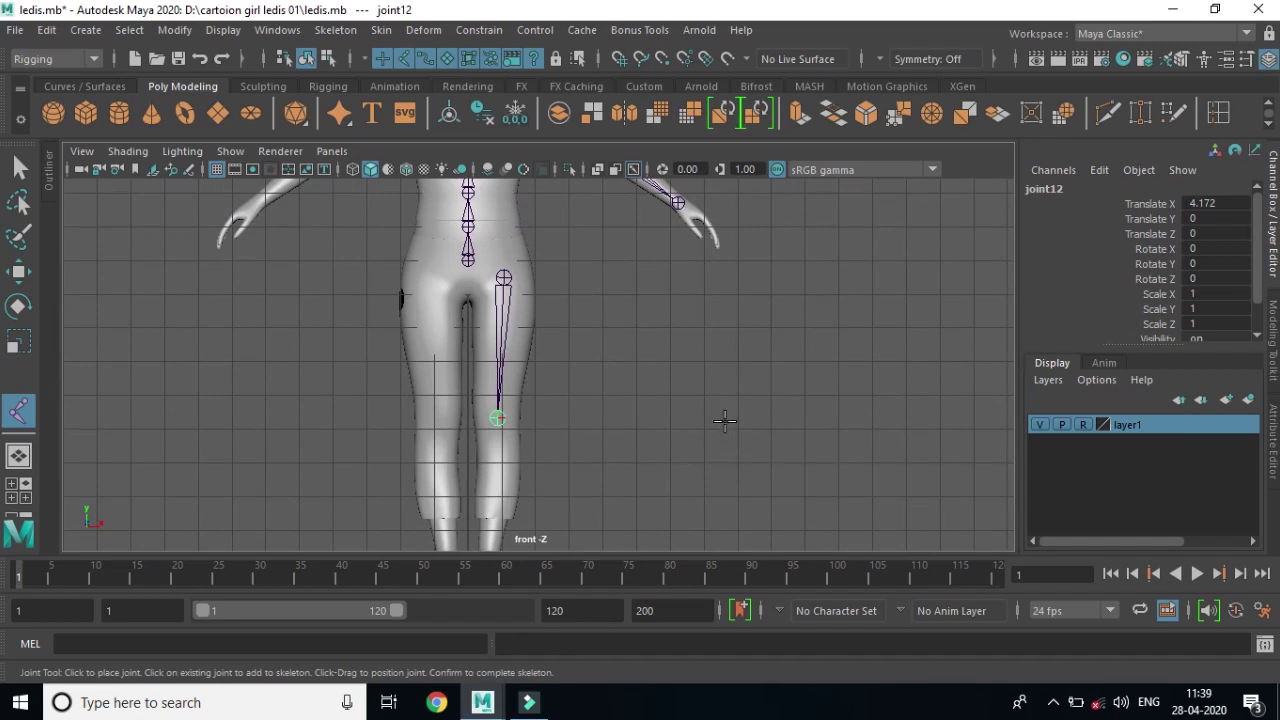
mouse_move(727, 428)
alt+middle_down()
mouse_move(663, 374)
mouse_move(706, 400)
mouse_move(726, 317)
alt+middle_up()
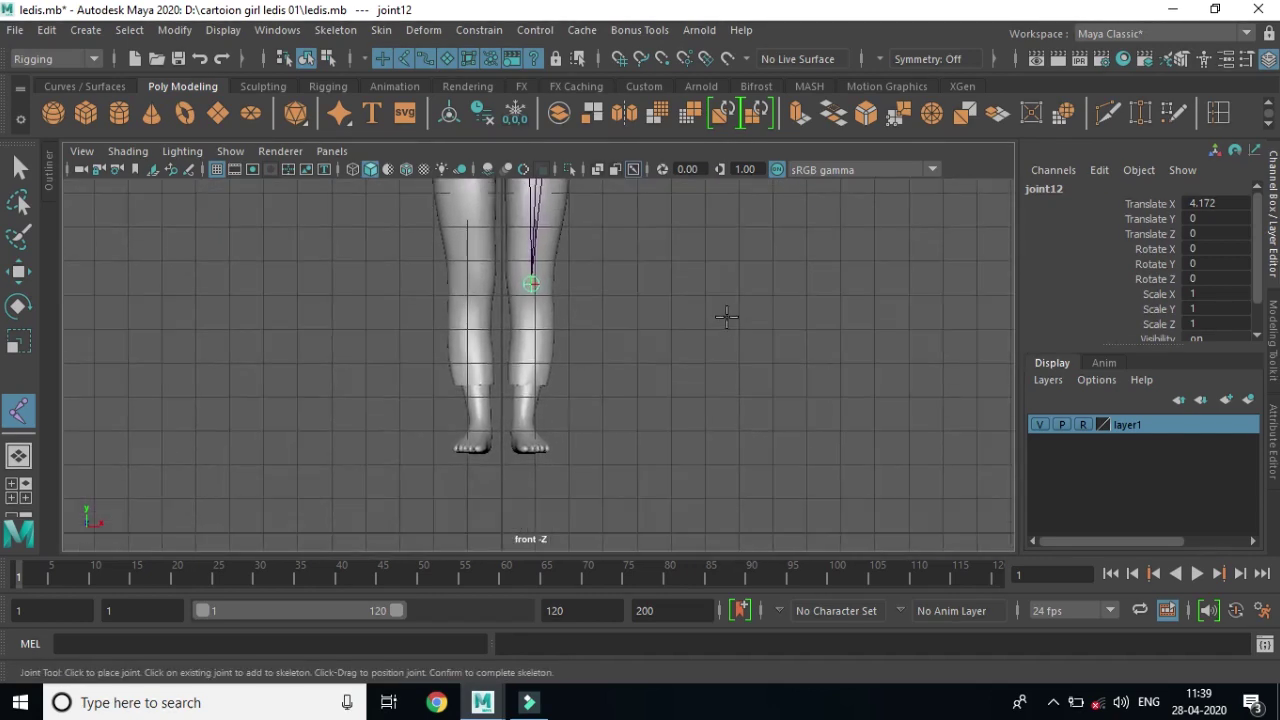
click(523, 430)
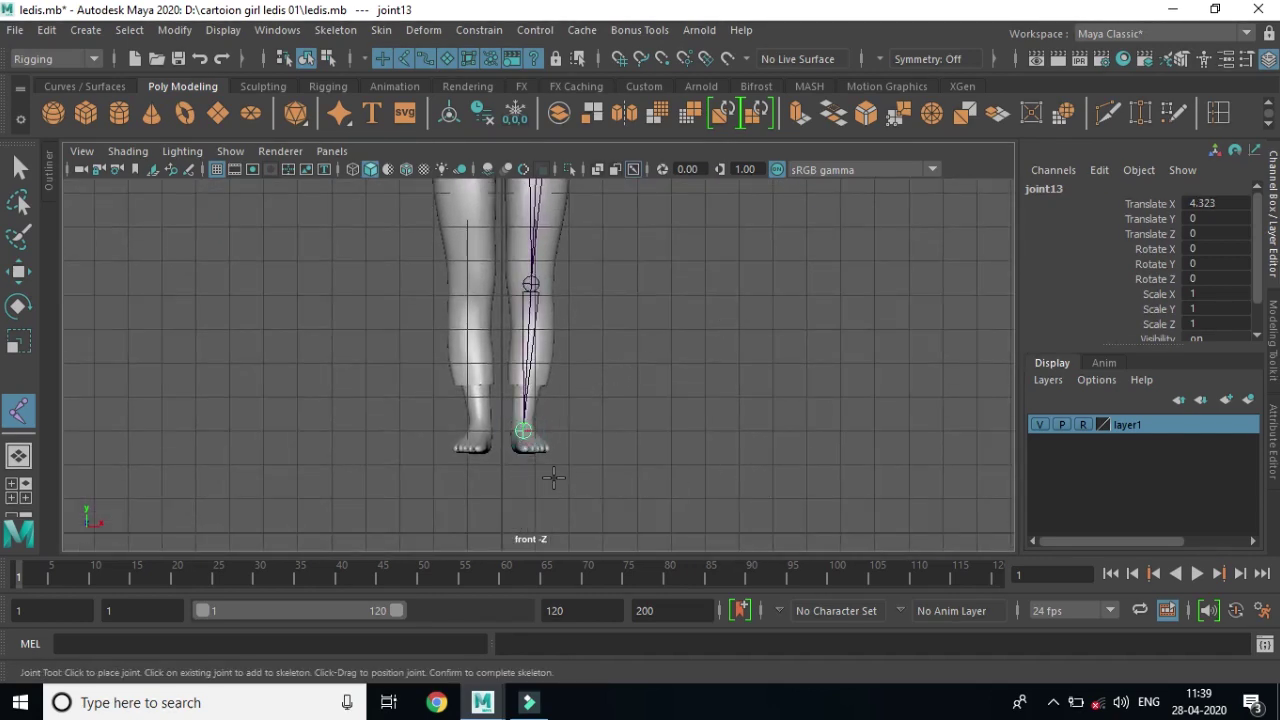
key(space)
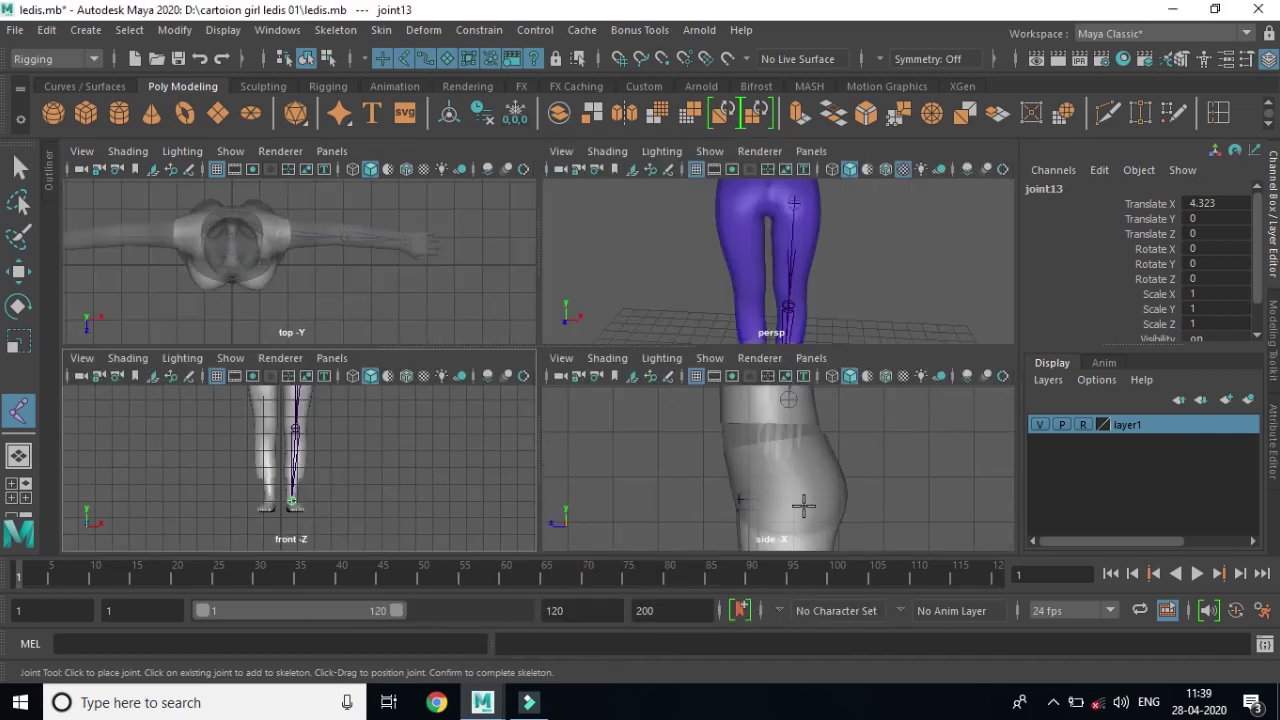
key(space)
Add toe joint joint14 at the foot tip in the side view.
alt+middle_drag(808, 508, 757, 277)
alt+right_drag(757, 277, 818, 407)
alt+middle_drag(818, 407, 800, 148)
alt+middle_drag(800, 443, 536, 392)
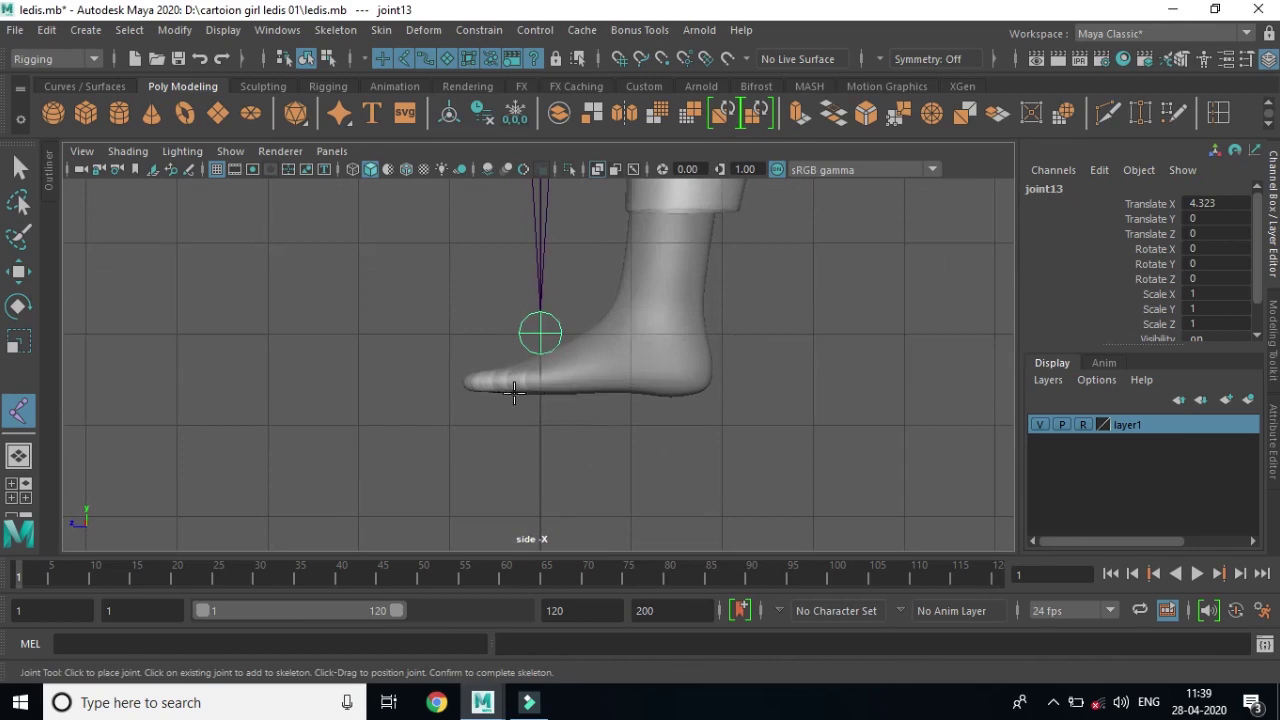
click(427, 371)
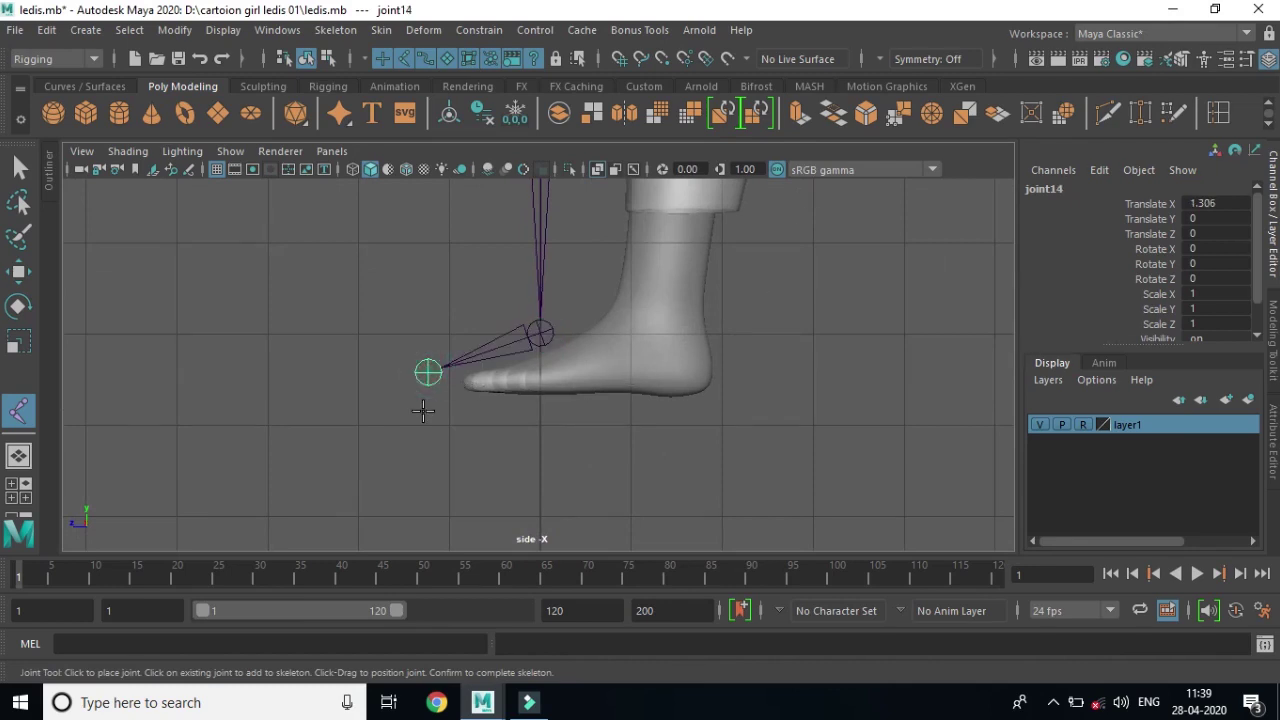
key(w)
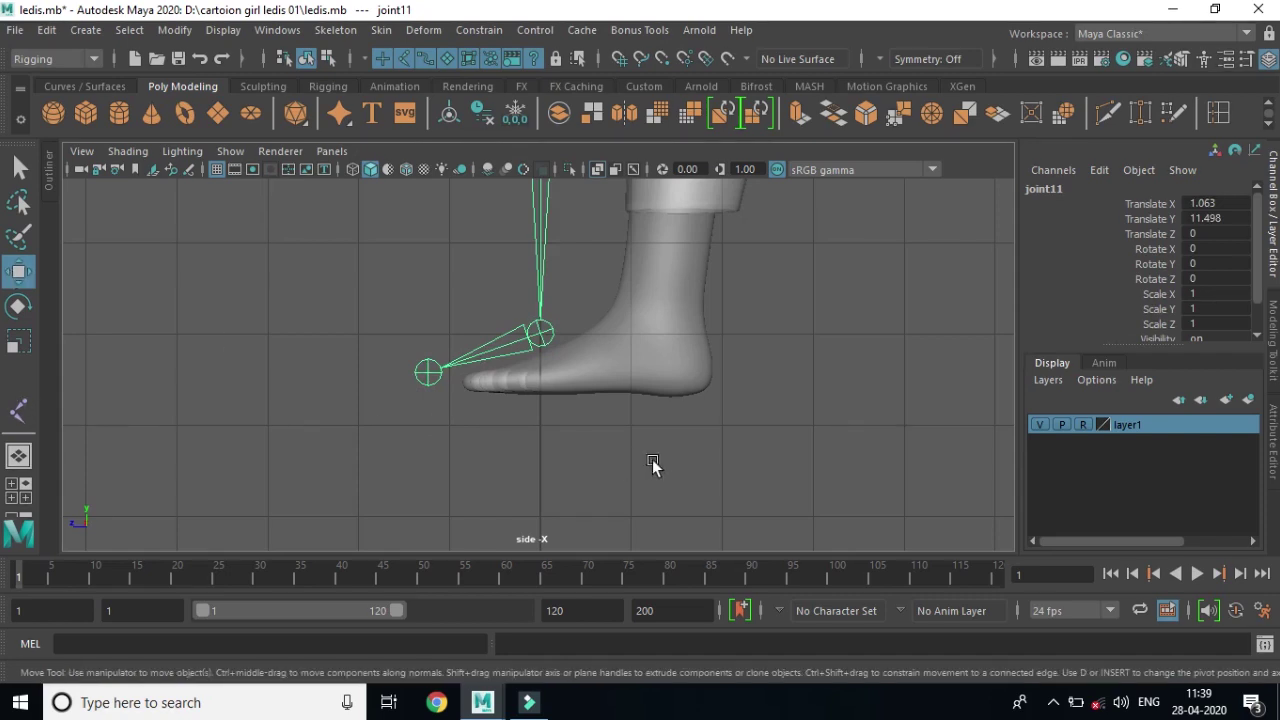
Shift the hip, knee and ankle joints inside the leg without moving their children.
alt+right_drag(651, 463, 651, 377)
mouse_move(651, 377)
alt+middle_down()
mouse_move(679, 522)
mouse_move(689, 309)
mouse_move(694, 420)
mouse_move(598, 374)
alt+middle_up()
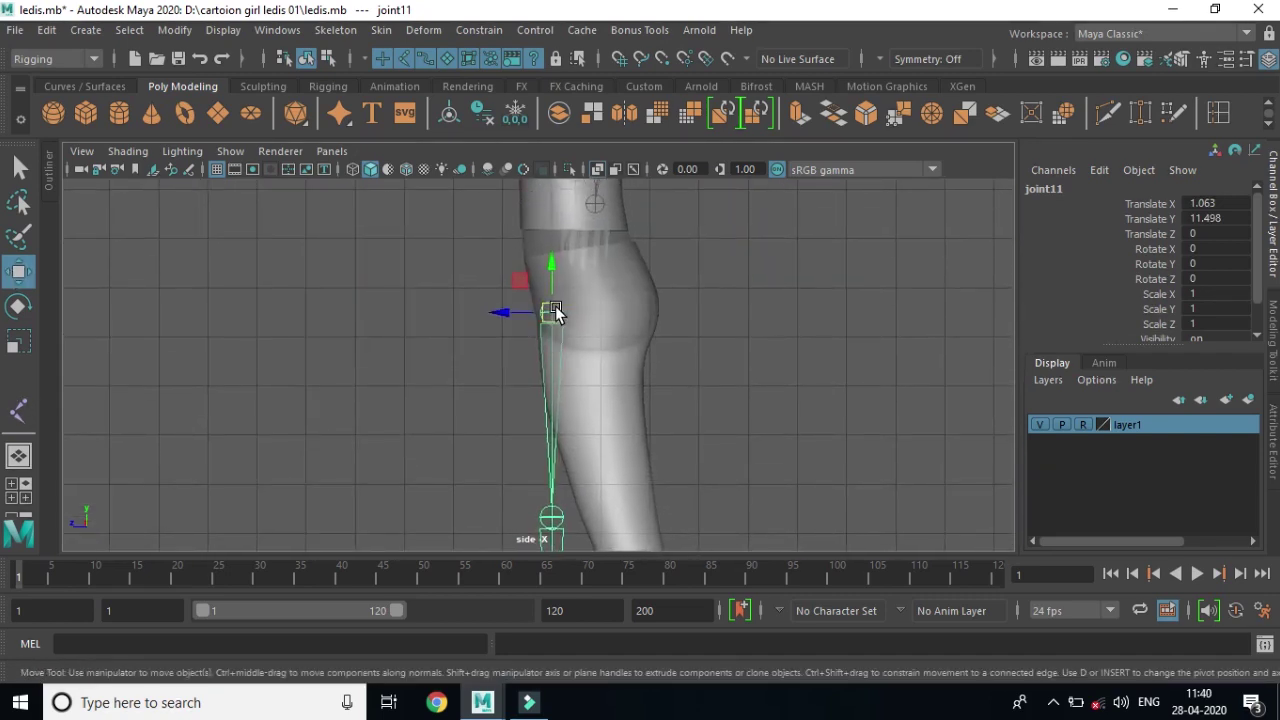
key(d)
drag(494, 311, 542, 309)
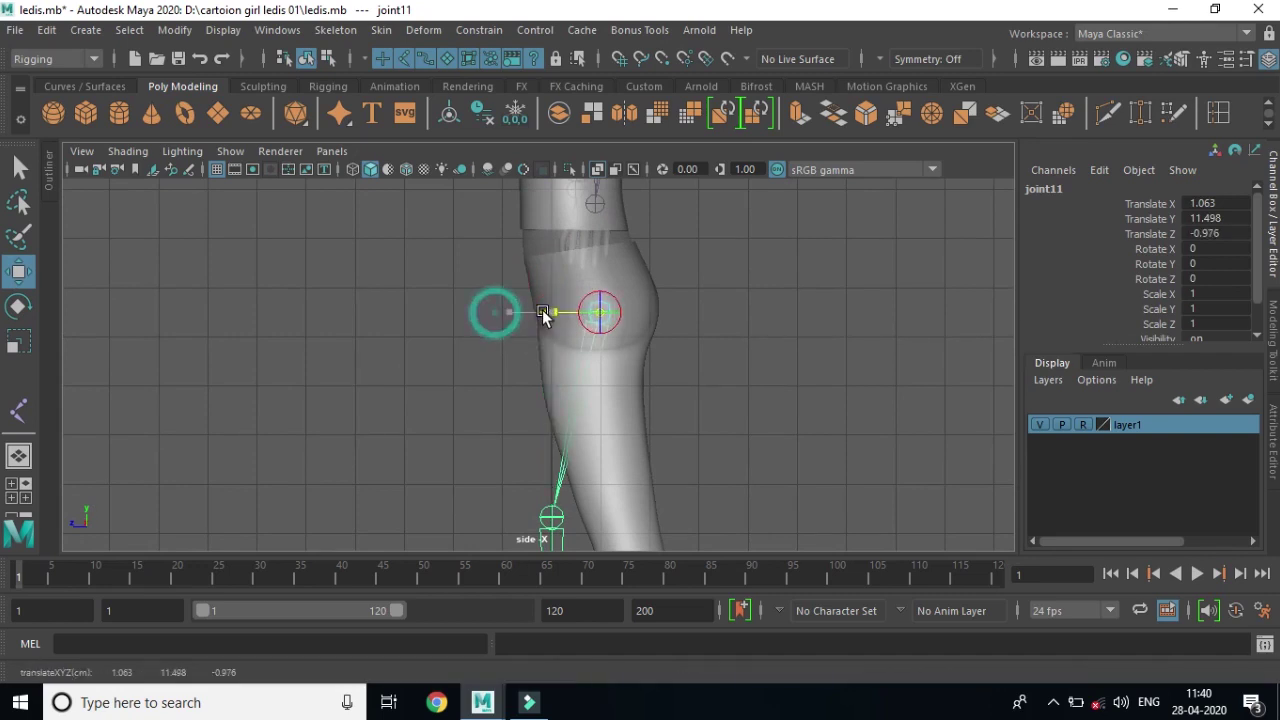
click(551, 519)
drag(510, 521, 574, 517)
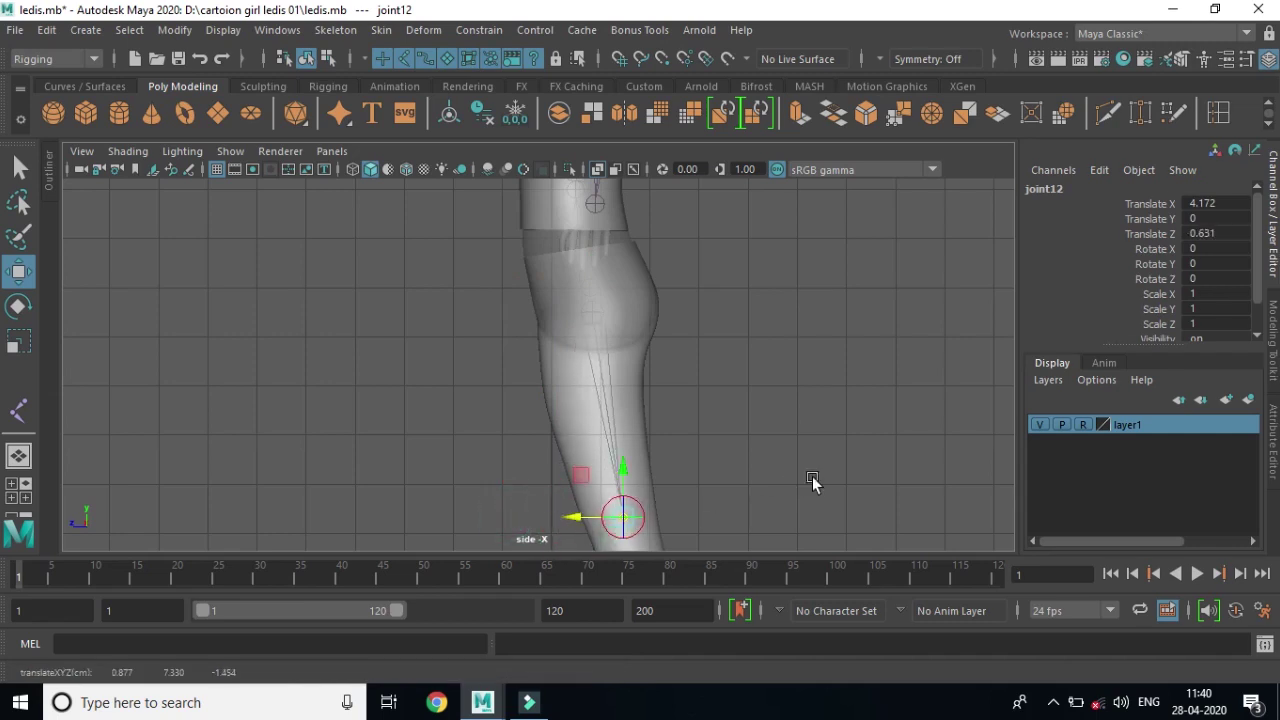
mouse_move(818, 488)
alt+middle_down()
mouse_move(789, 247)
mouse_move(702, 288)
alt+middle_up()
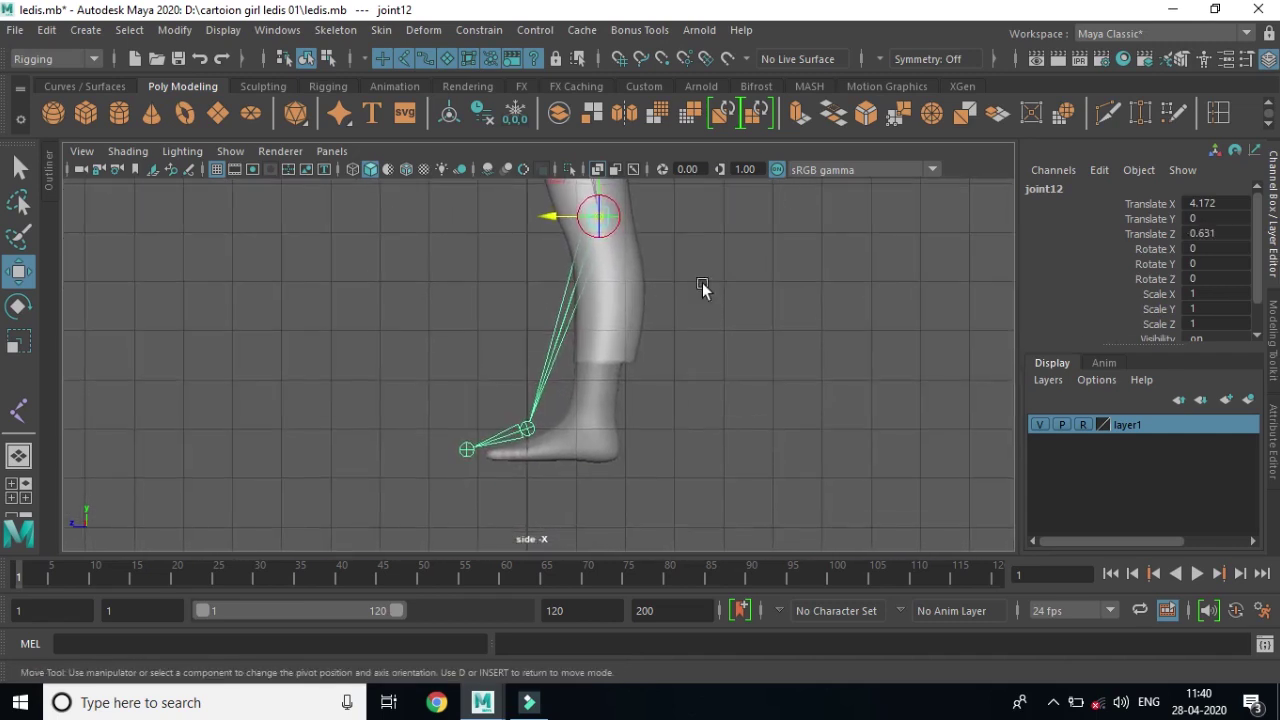
click(530, 431)
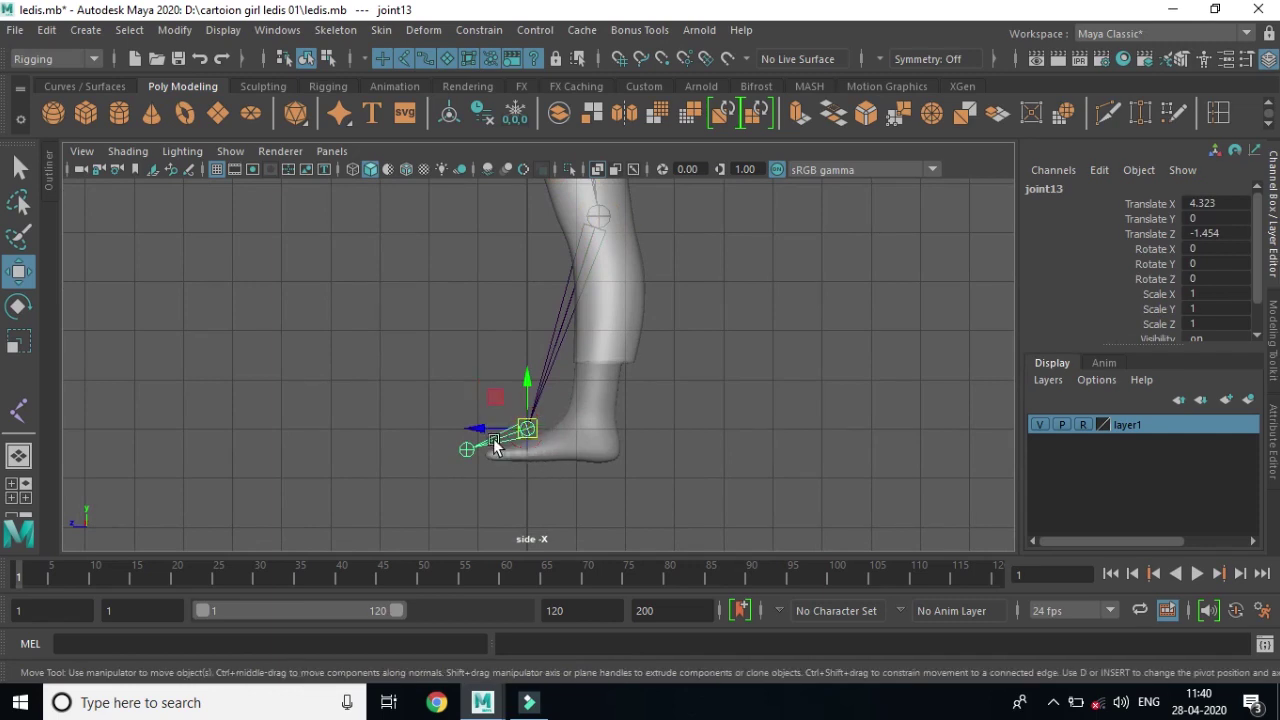
drag(500, 429, 547, 435)
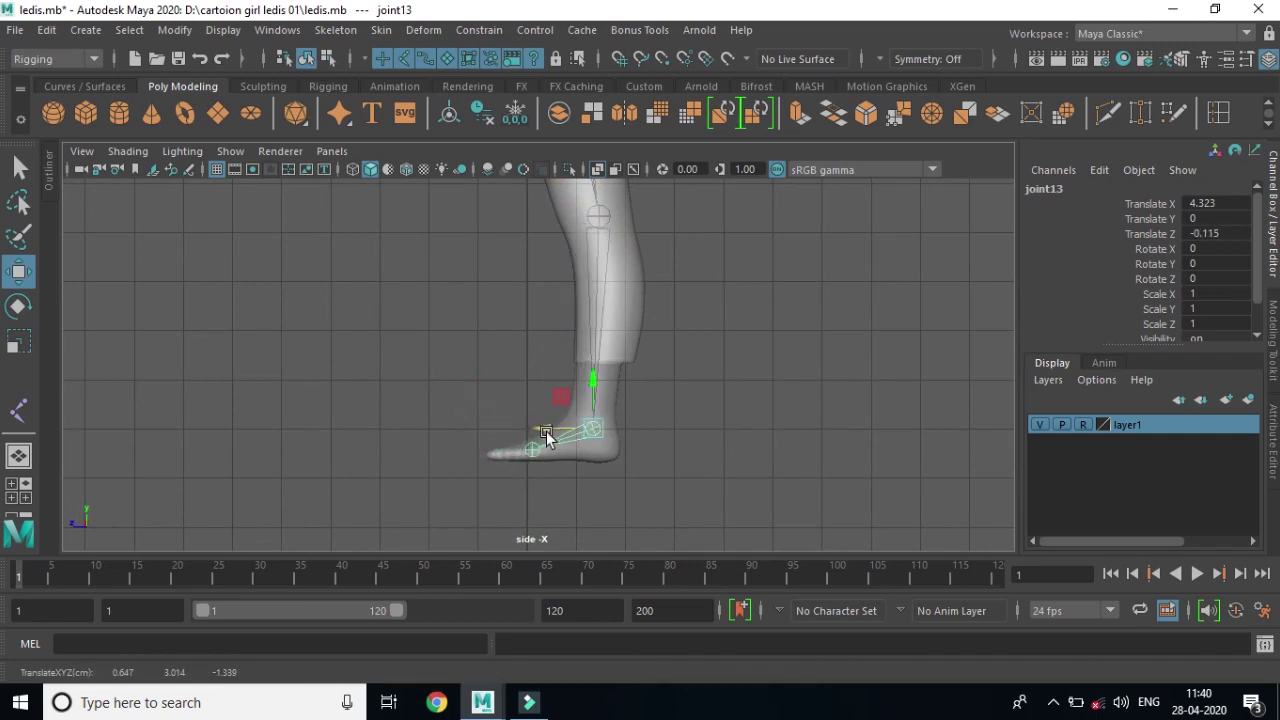
Raise the toe joint into the foot tip and lower the ankle slightly inside the foot.
click(533, 452)
key(d)
drag(486, 450, 480, 449)
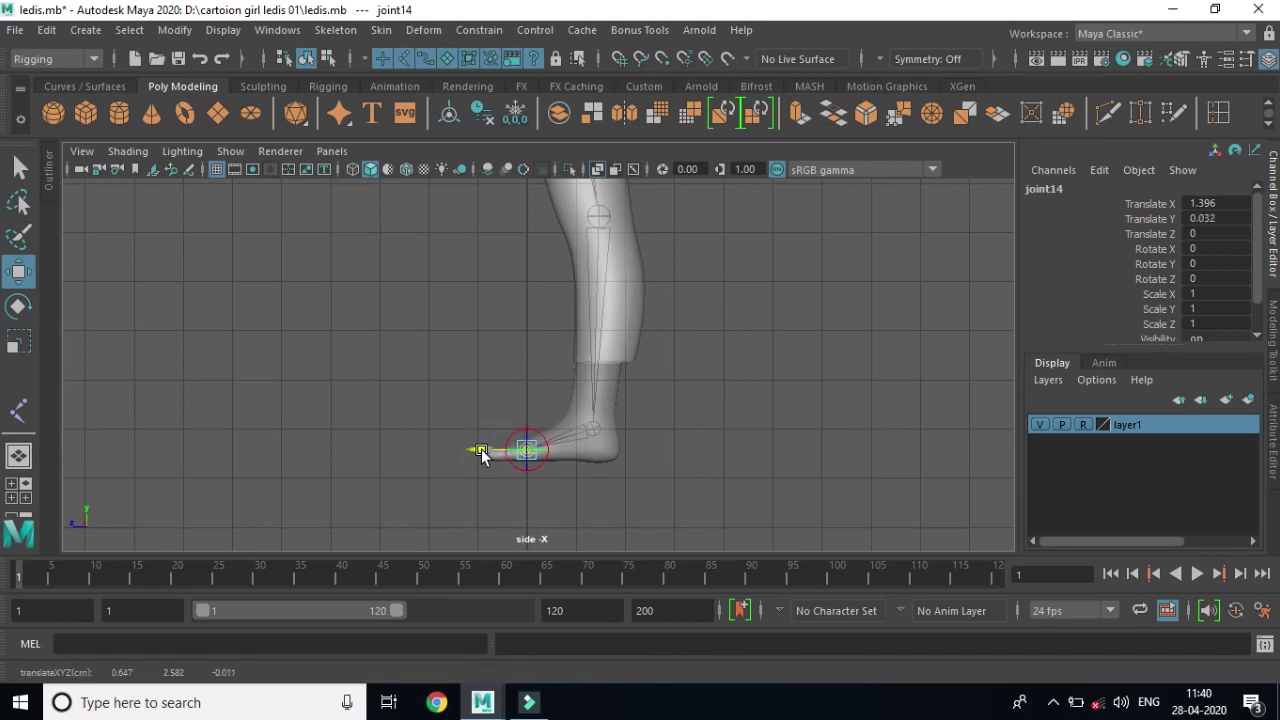
click(600, 432)
drag(593, 388, 593, 397)
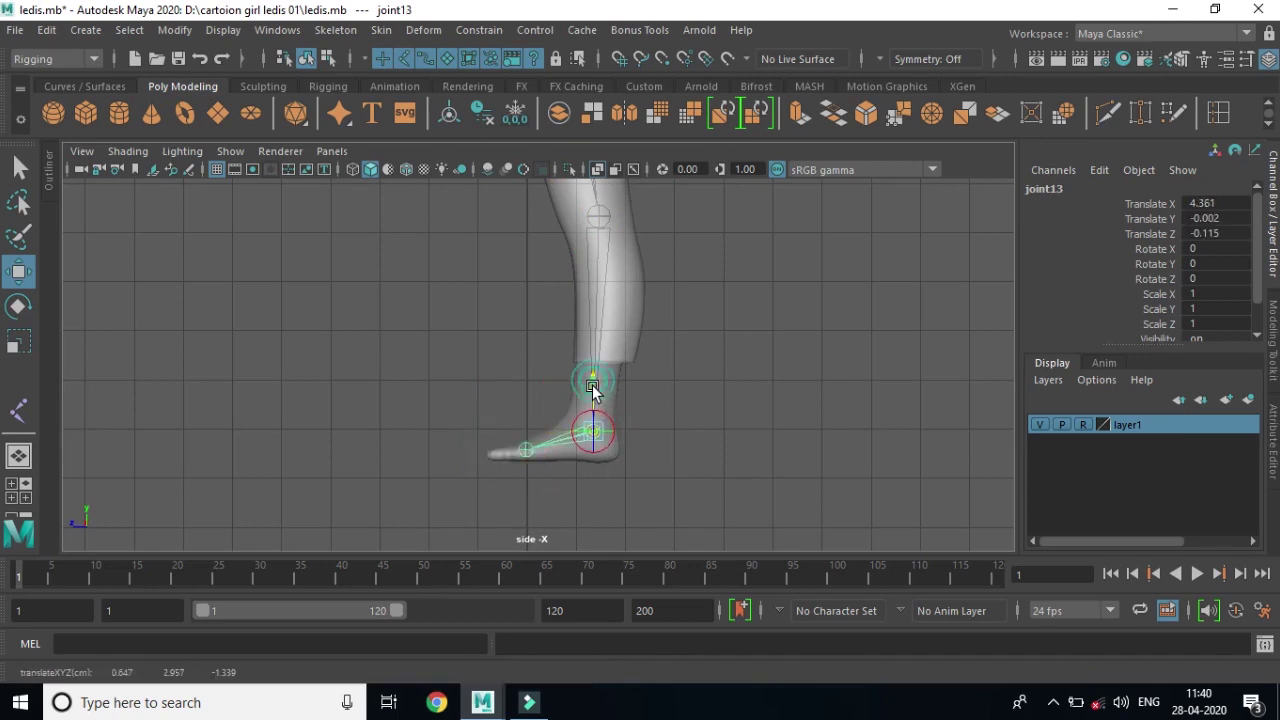
click(672, 402)
alt+right_drag(848, 475, 465, 372)
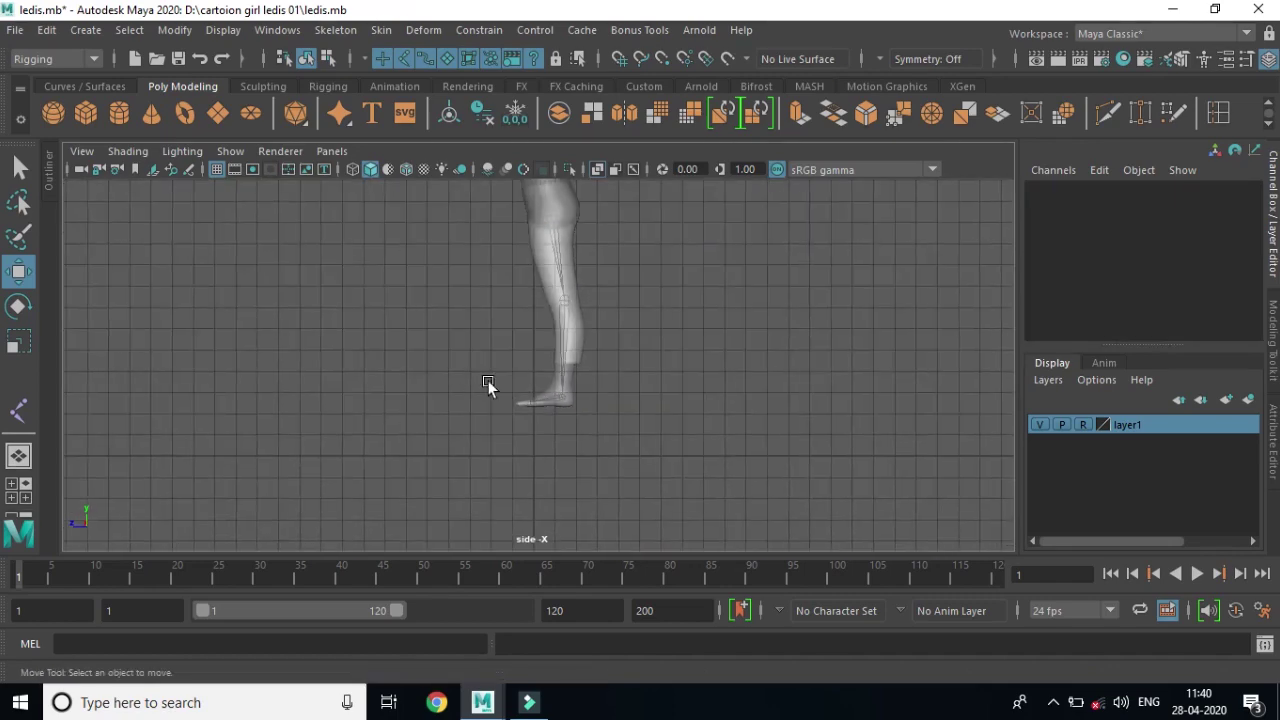
Orbit the perspective view around the legs, torso and shoulders to check the joints.
key(space)
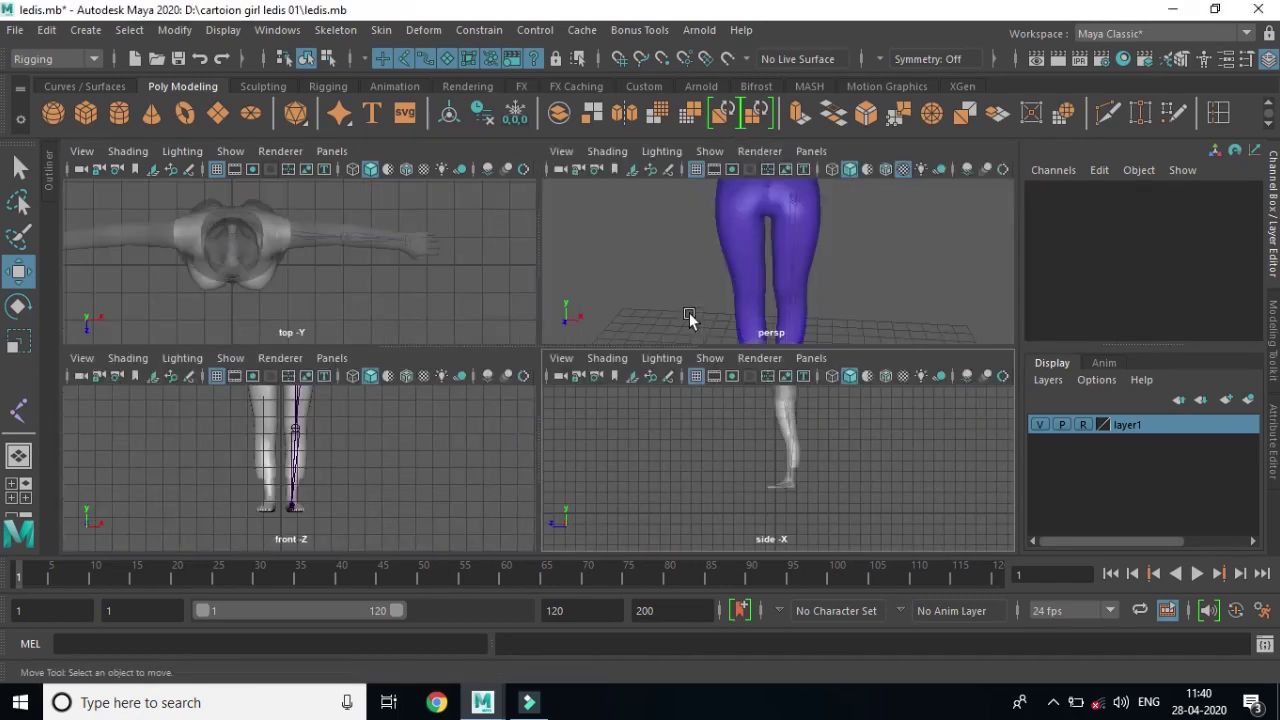
key(space)
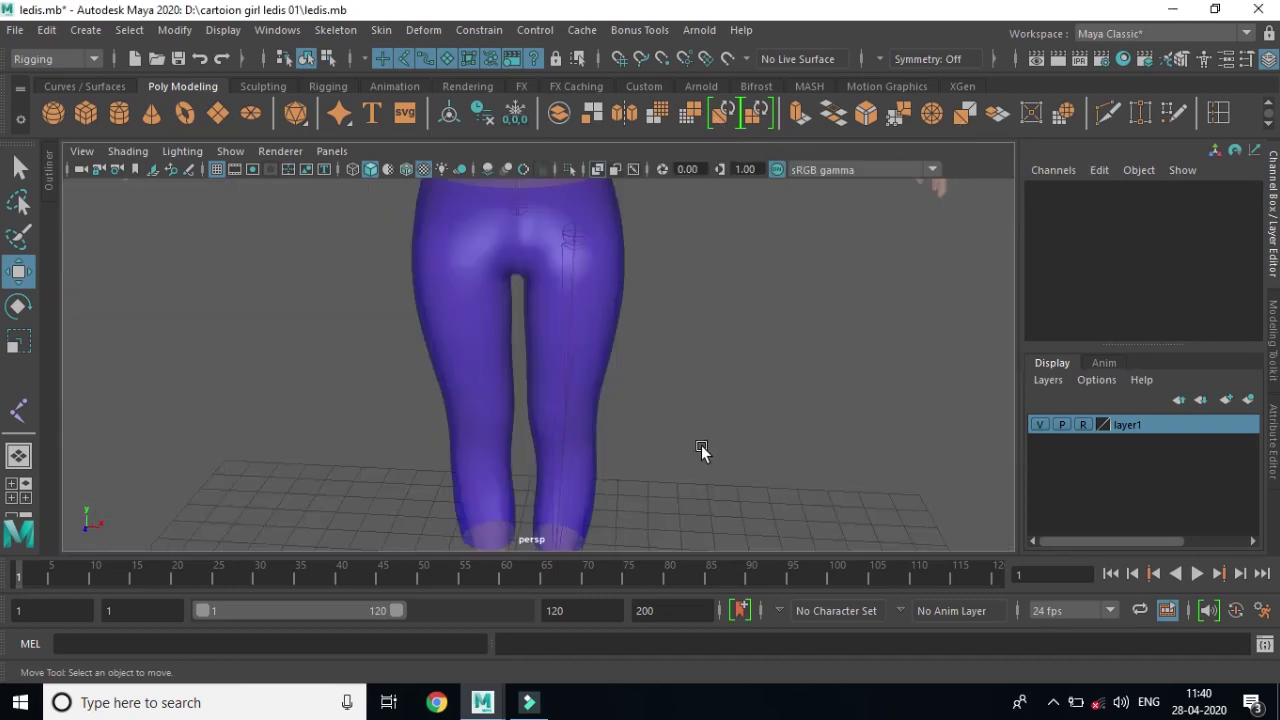
mouse_move(785, 455)
alt+mouse_down()
mouse_move(565, 439)
mouse_move(520, 422)
mouse_move(606, 423)
mouse_move(500, 371)
alt+mouse_up()
scroll(530, 392, down, 5)
alt+drag(563, 414, 463, 388)
scroll(474, 397, up, 2)
scroll(837, 466, up, 3)
scroll(546, 454, up, 3)
mouse_move(546, 454)
alt+mouse_down()
mouse_move(789, 487)
mouse_move(815, 479)
alt+mouse_up()
scroll(632, 398, down, 3)
scroll(691, 351, up, 1)
scroll(754, 489, up, 3)
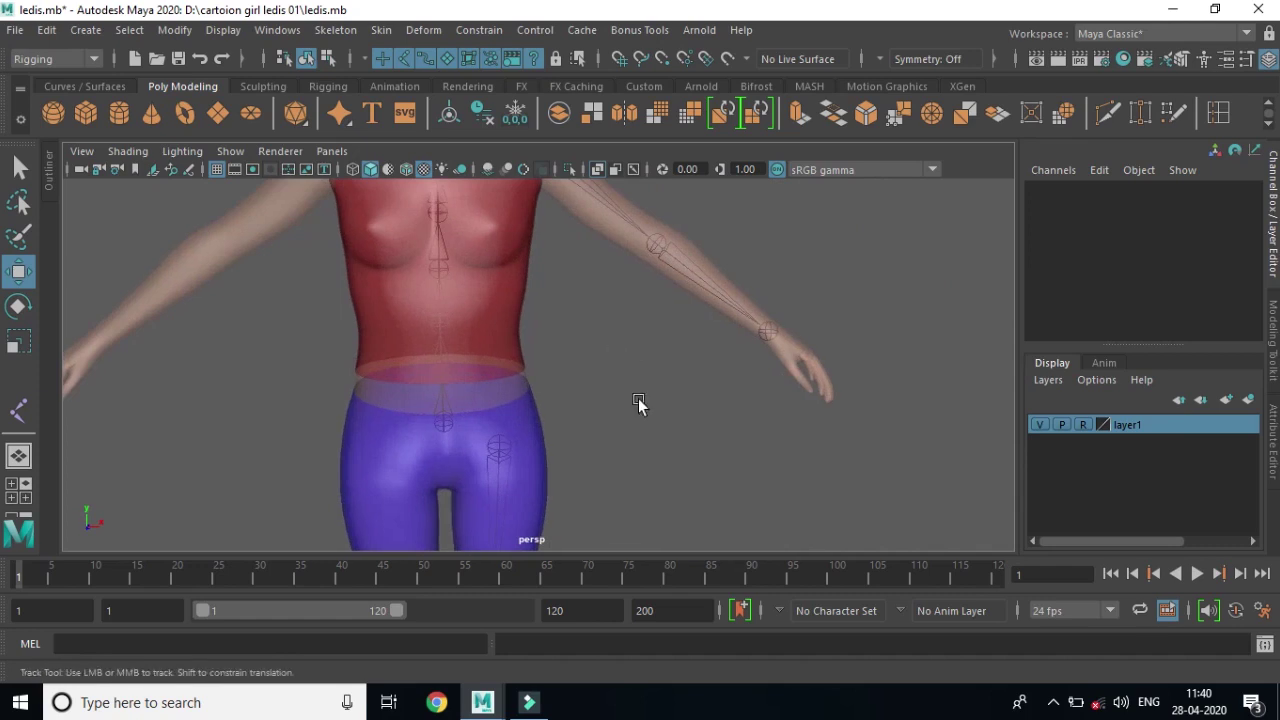
alt+drag(640, 406, 619, 493)
scroll(619, 493, up, 3)
mouse_move(689, 540)
alt+mouse_down()
mouse_move(589, 409)
mouse_move(660, 503)
alt+mouse_up()
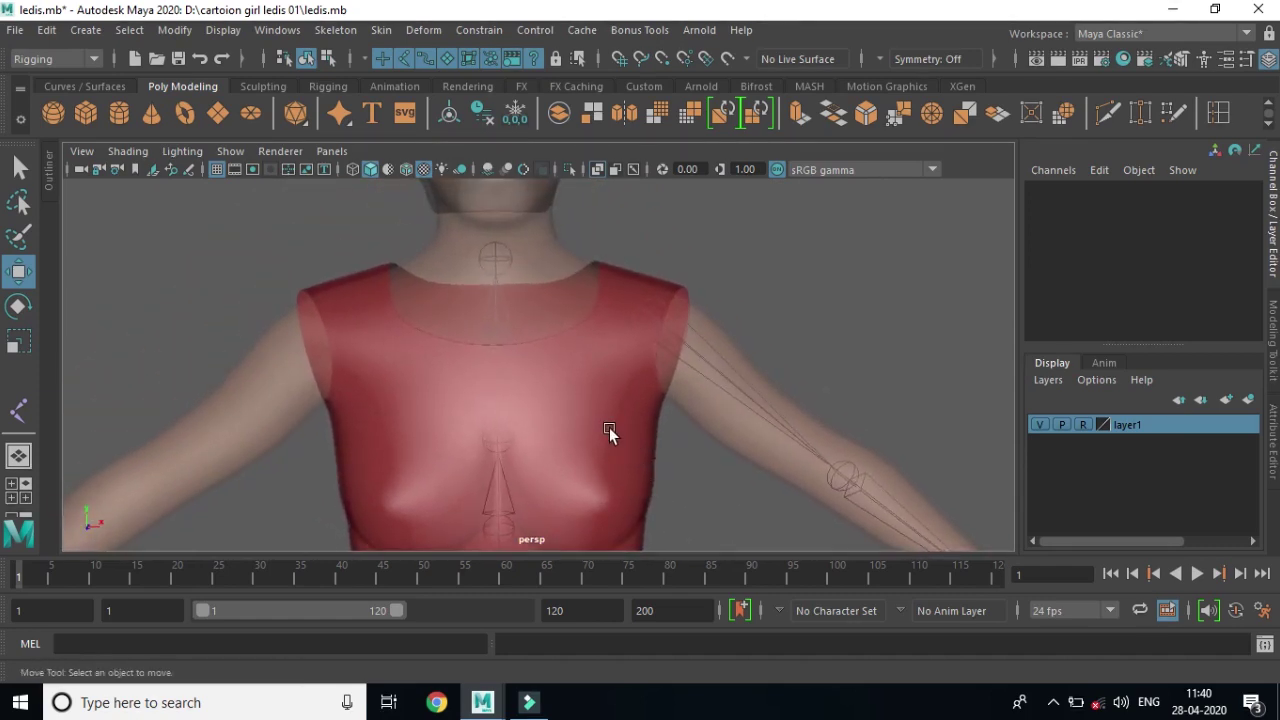
Zoom and pan the maximized front view onto the chest, spine and arm joints.
key(space)
key(space)
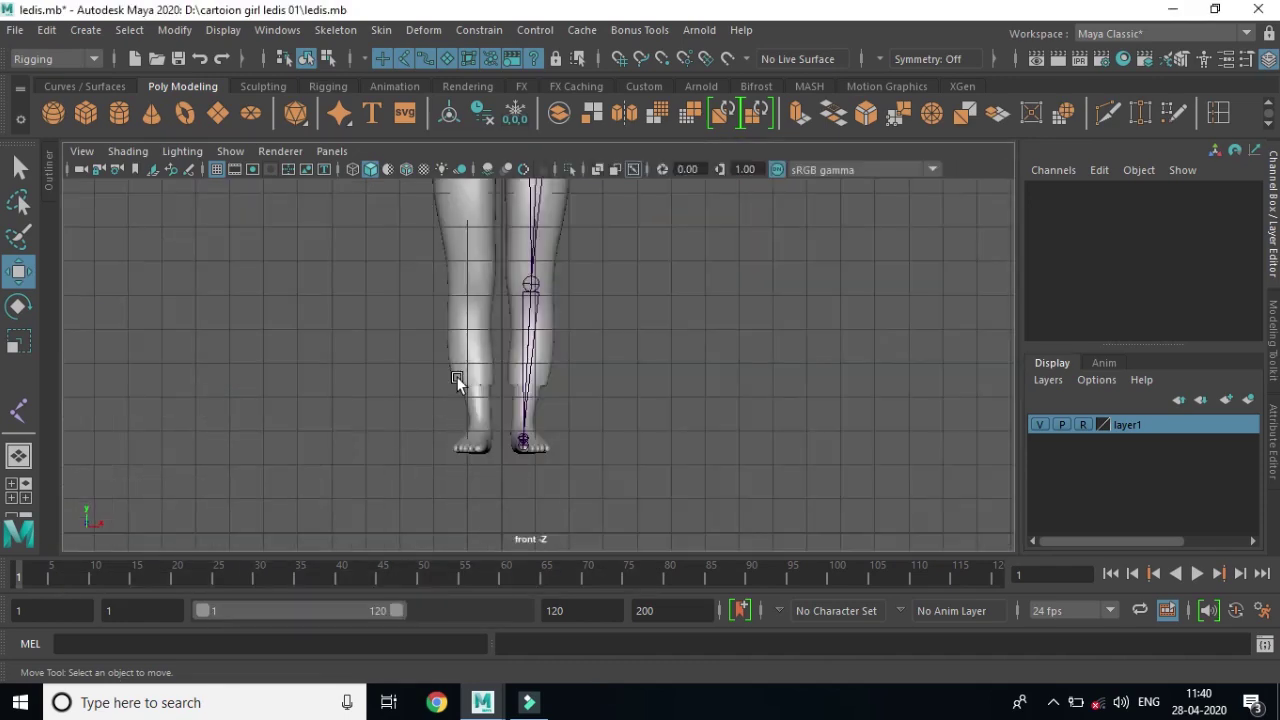
scroll(746, 356, up, 2)
scroll(662, 375, up, 1)
scroll(694, 440, up, 1)
scroll(604, 356, up, 1)
scroll(650, 320, up, 1)
alt+middle_drag(690, 298, 694, 437)
scroll(770, 460, up, 1)
scroll(850, 486, up, 1)
scroll(823, 433, down, 2)
scroll(749, 309, up, 1)
alt+middle_drag(749, 309, 723, 529)
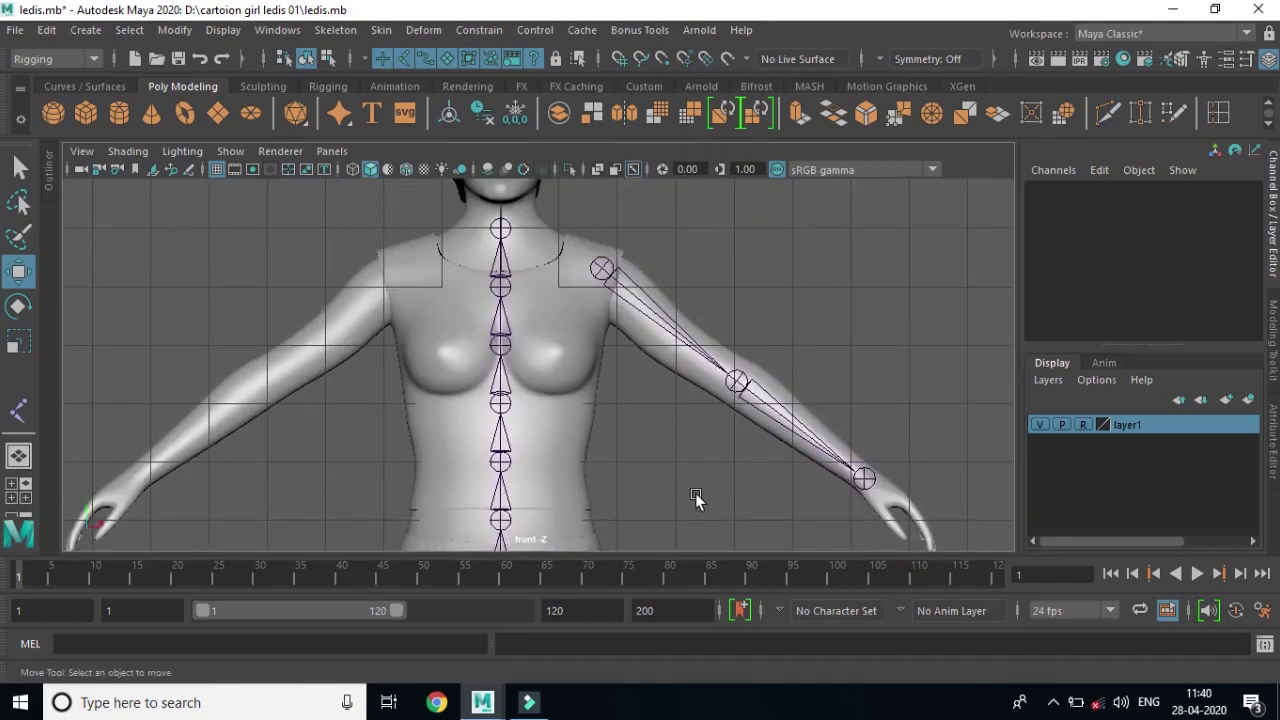
Raise upper chest spine joint joint6 toward the collarbone without moving its children.
scroll(789, 516, up, 1)
scroll(740, 500, up, 1)
alt+middle_drag(605, 355, 597, 429)
scroll(680, 435, up, 1)
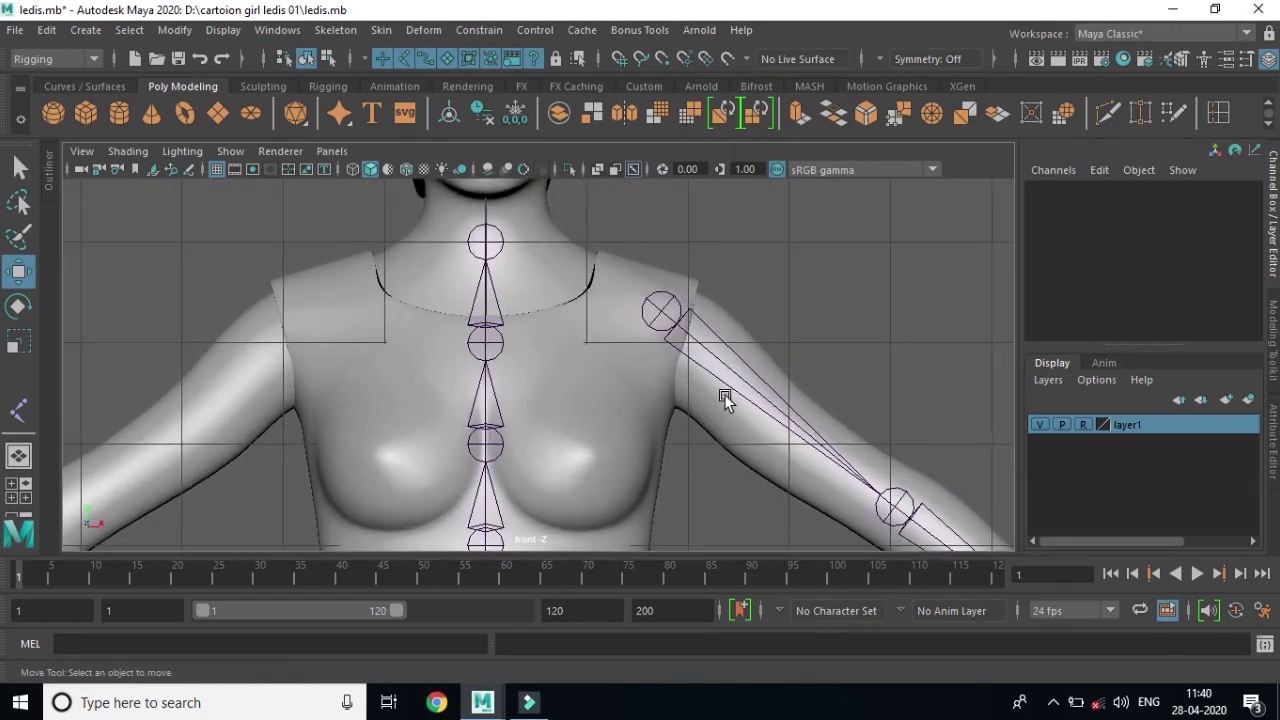
click(660, 310)
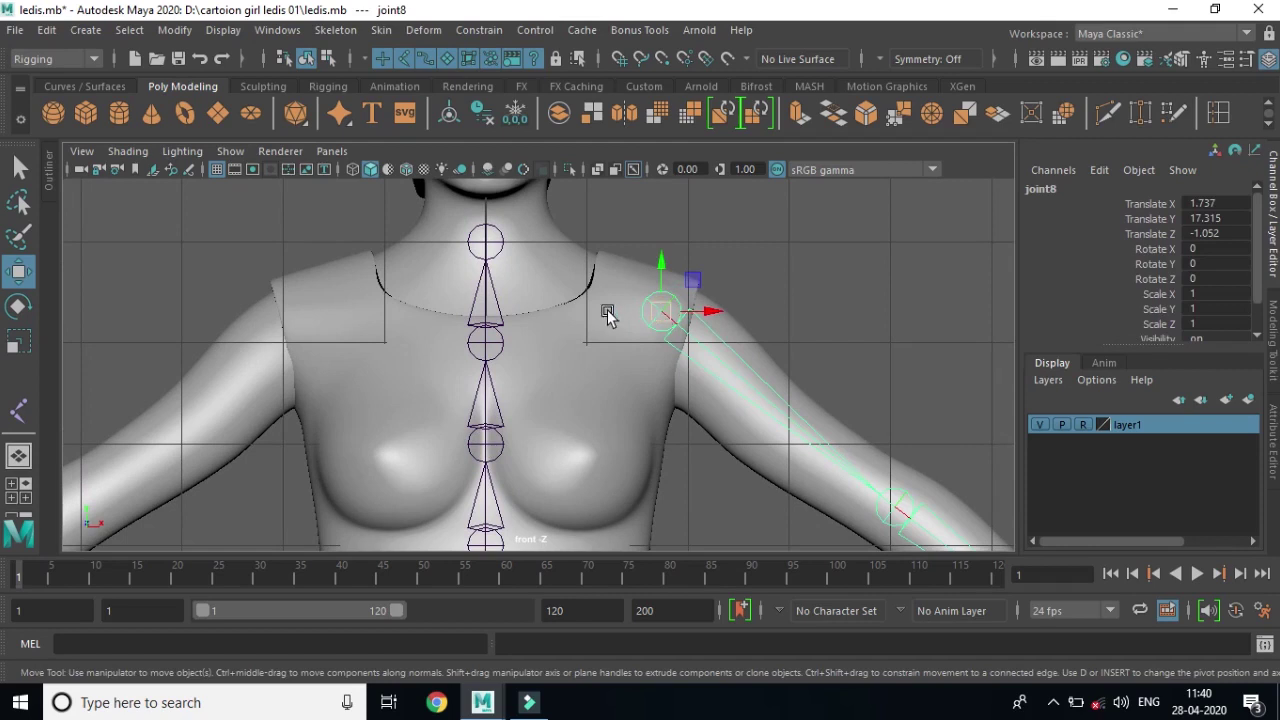
click(486, 344)
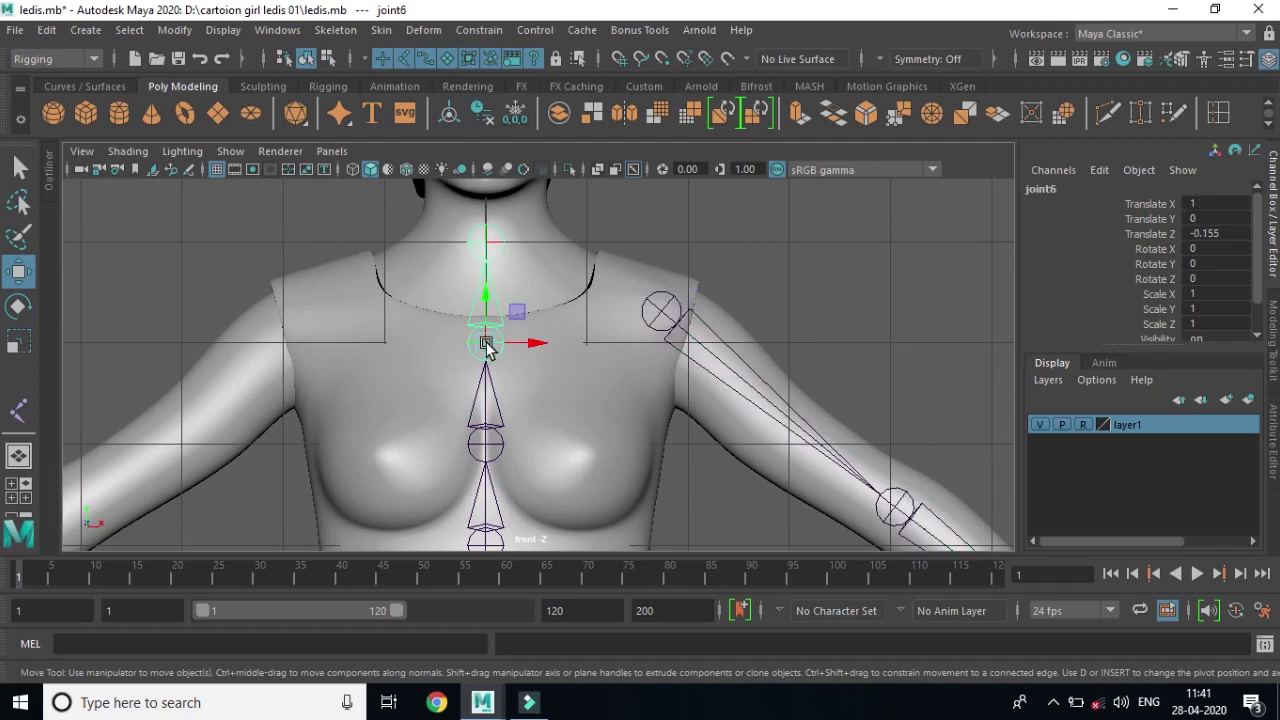
key(d)
drag(488, 298, 488, 270)
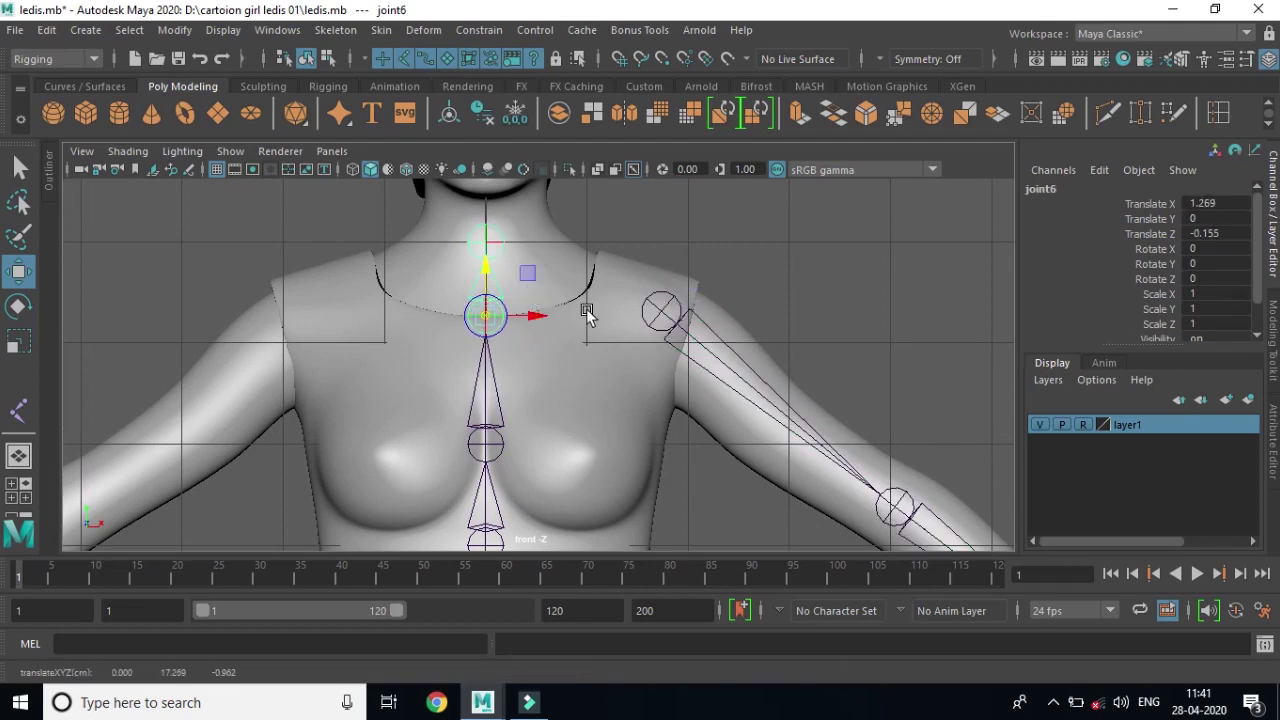
Parent shoulder joint8 to joint6, adding a bone from the spine to the arm.
click(486, 241)
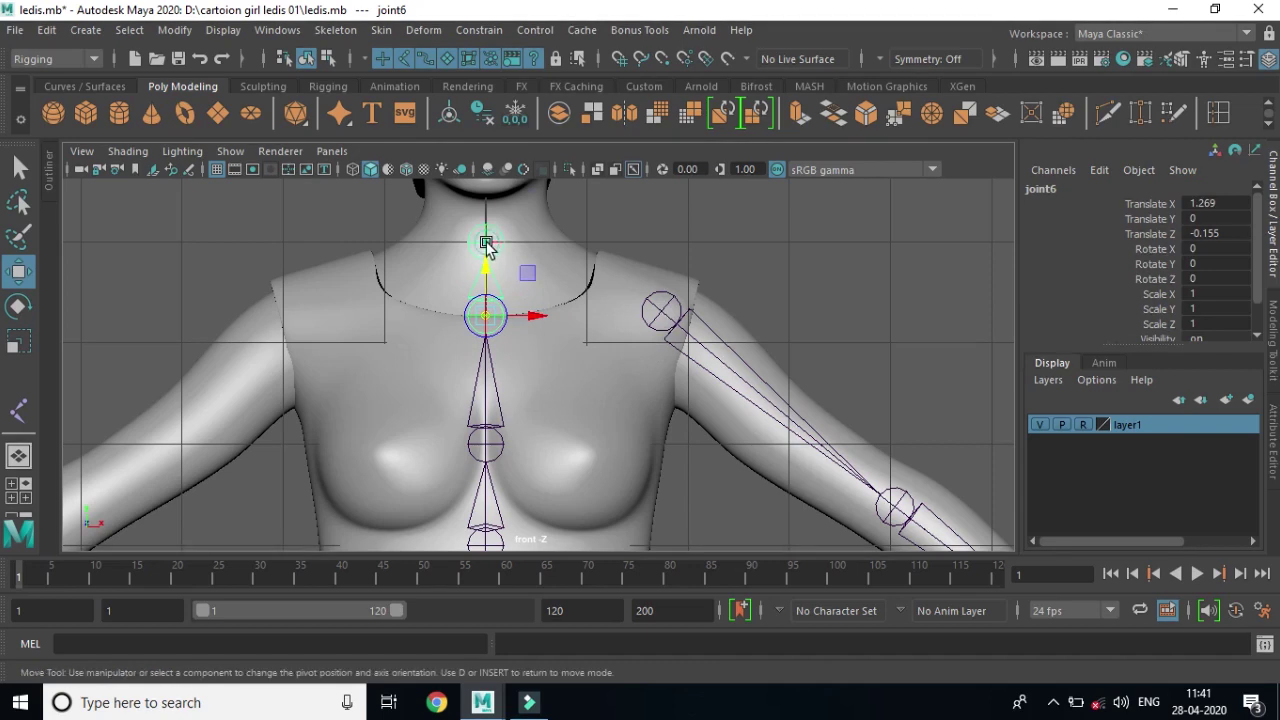
click(757, 234)
click(683, 310)
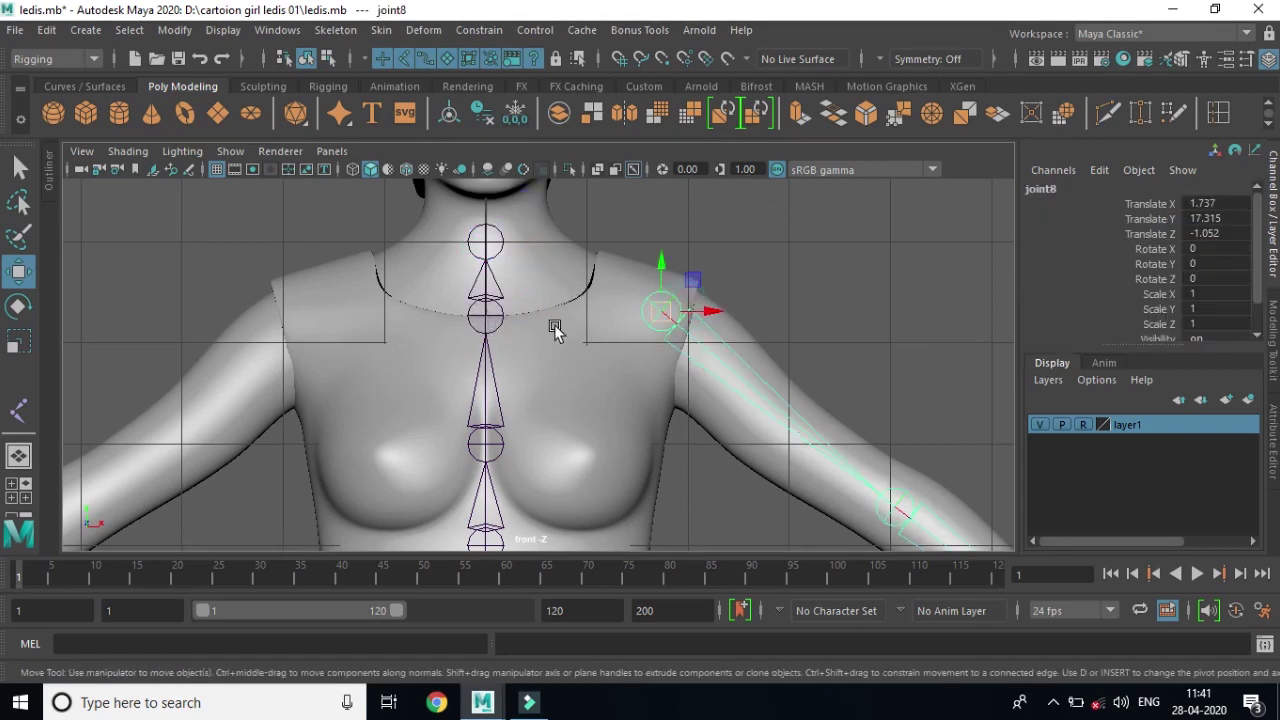
click(493, 320)
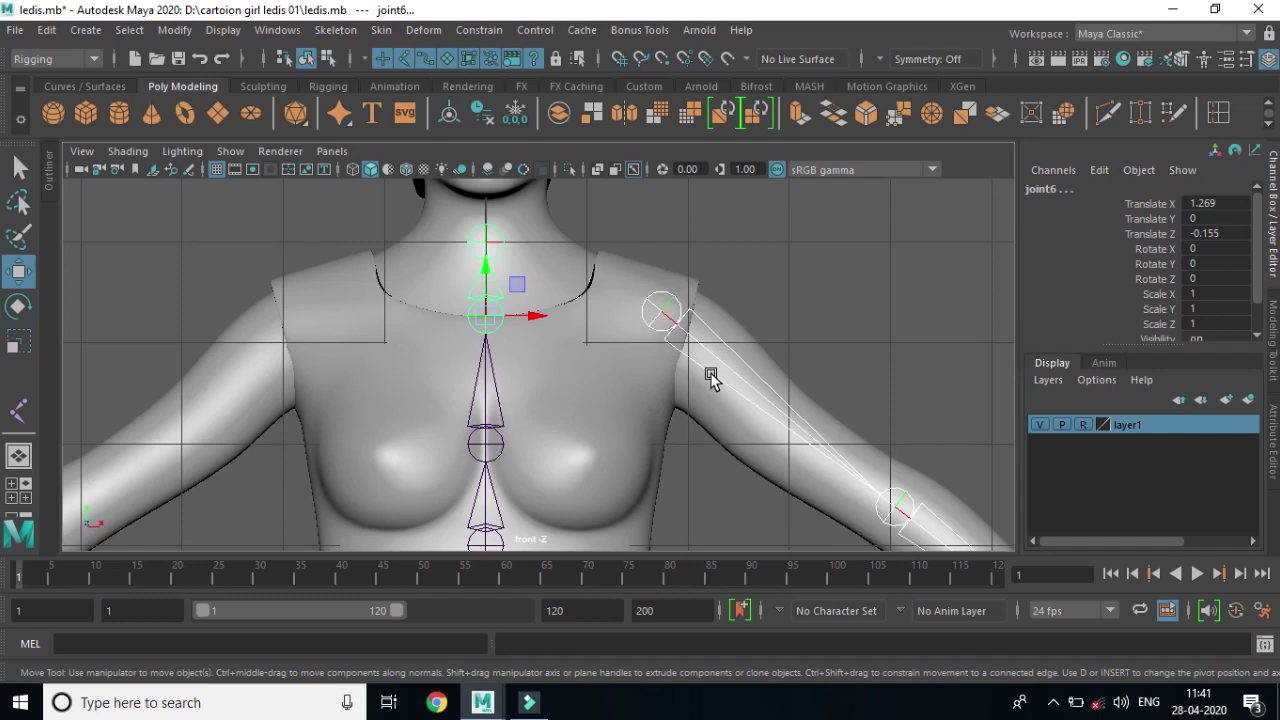
key(p)
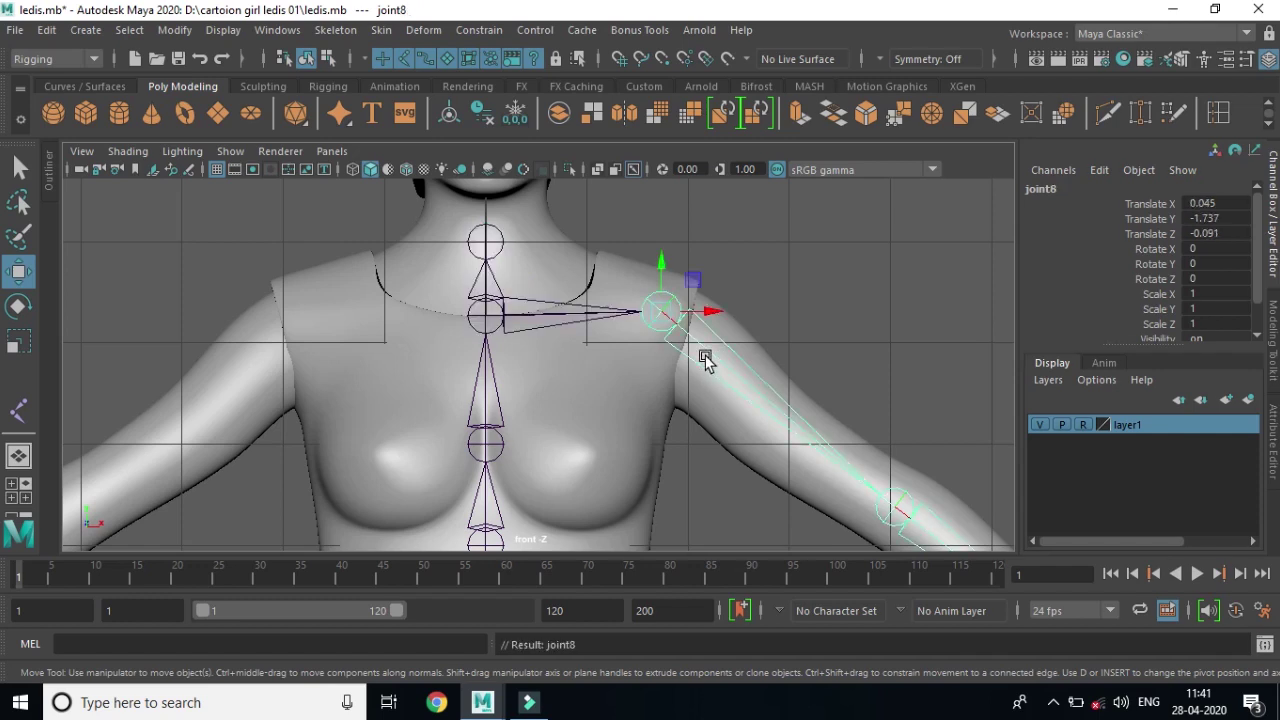
click(835, 240)
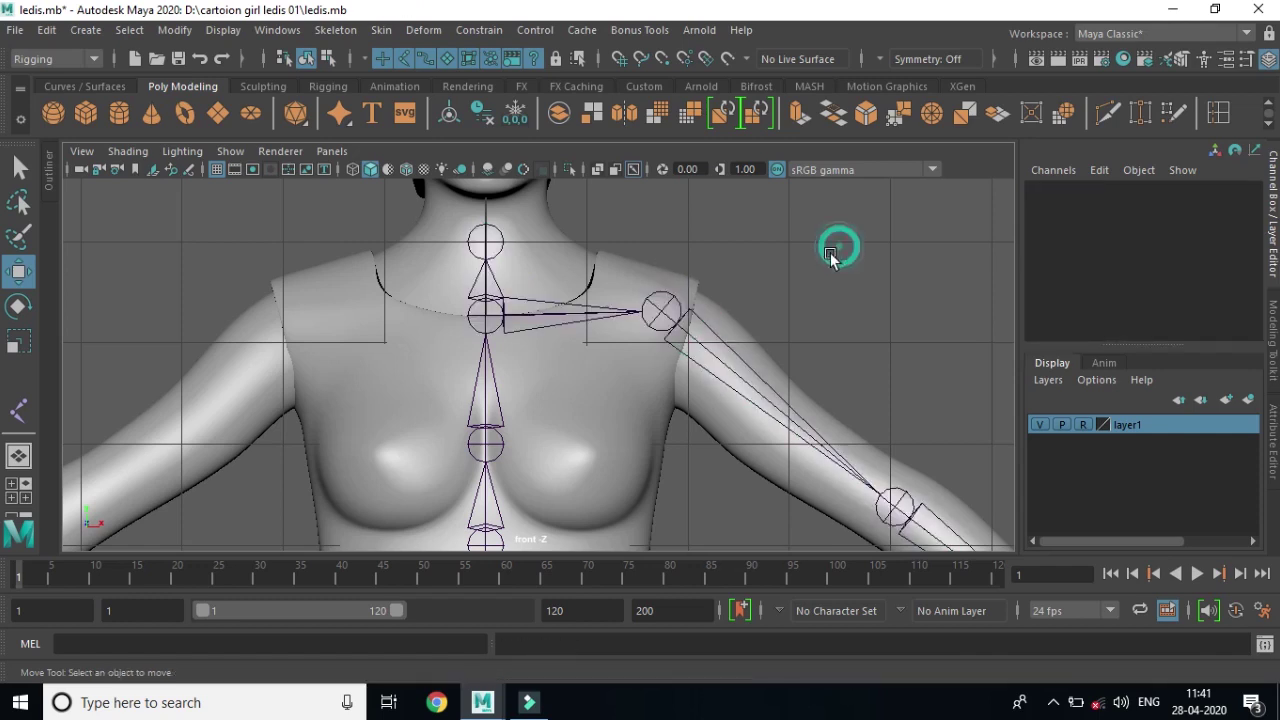
click(591, 320)
click(776, 241)
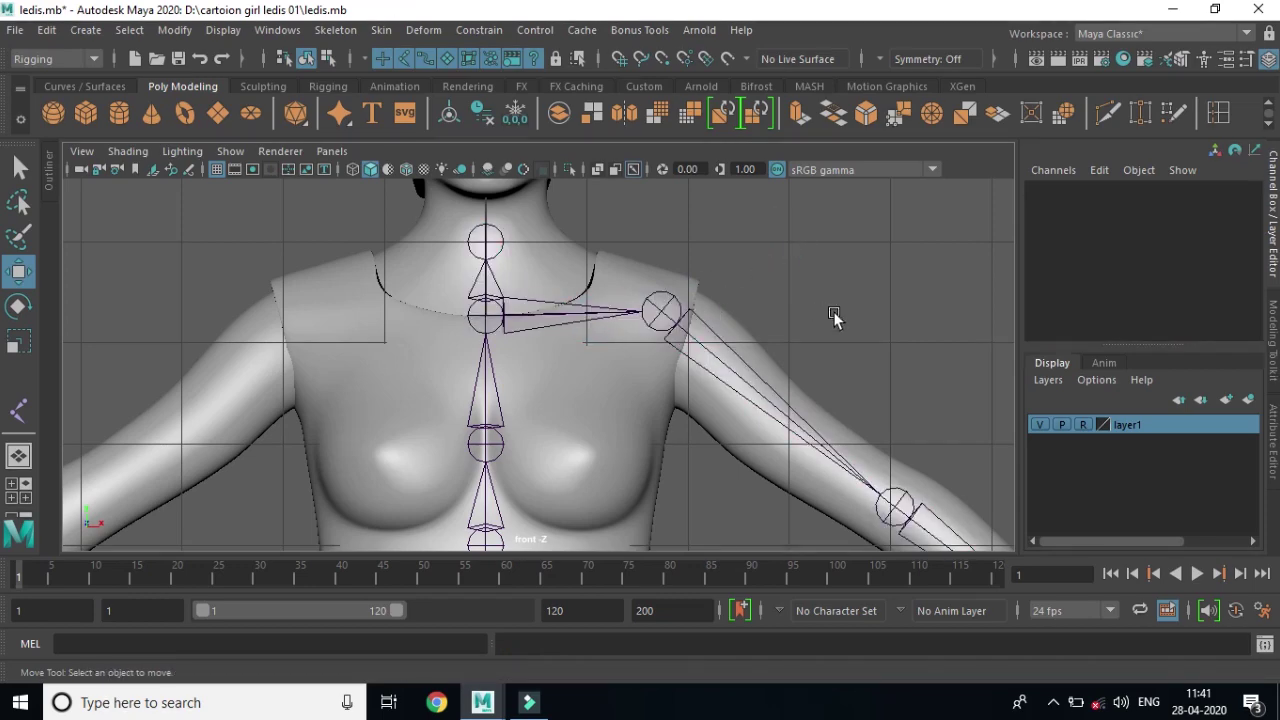
Select the arm's shoulder joint and open the Skeleton menu.
scroll(919, 371, down, 3)
scroll(689, 315, down, 3)
scroll(698, 319, down, 2)
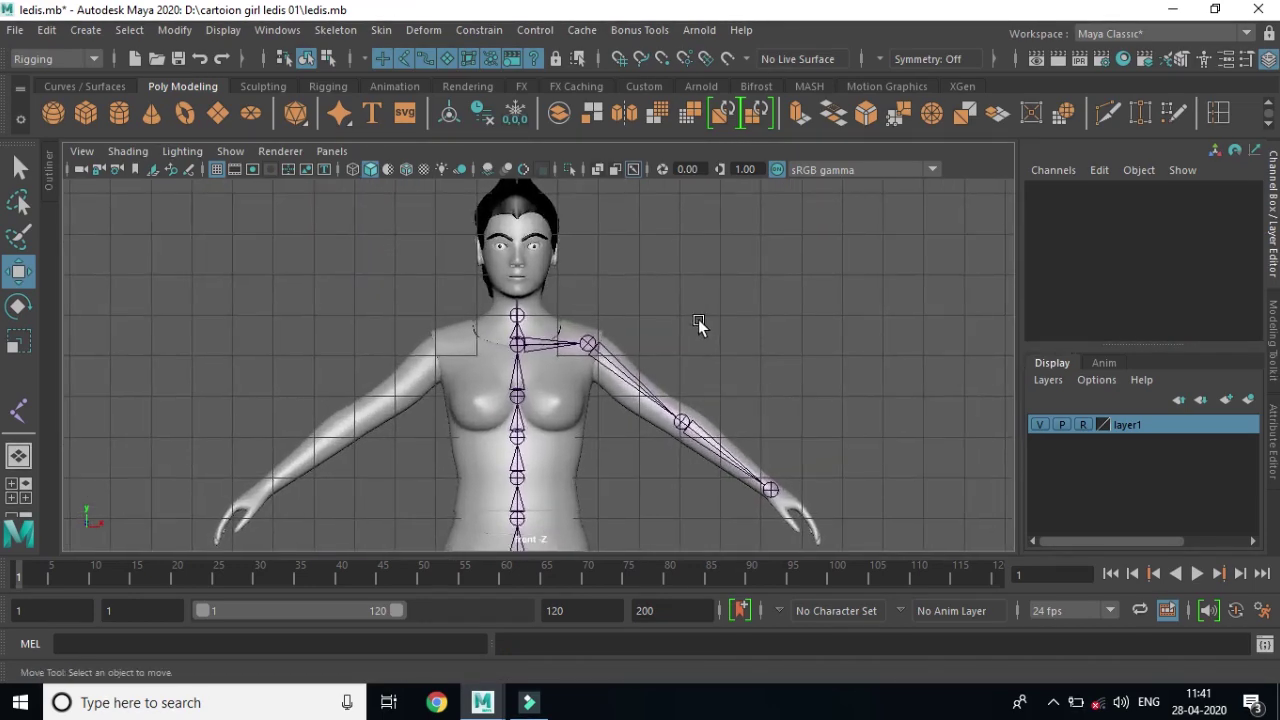
click(588, 344)
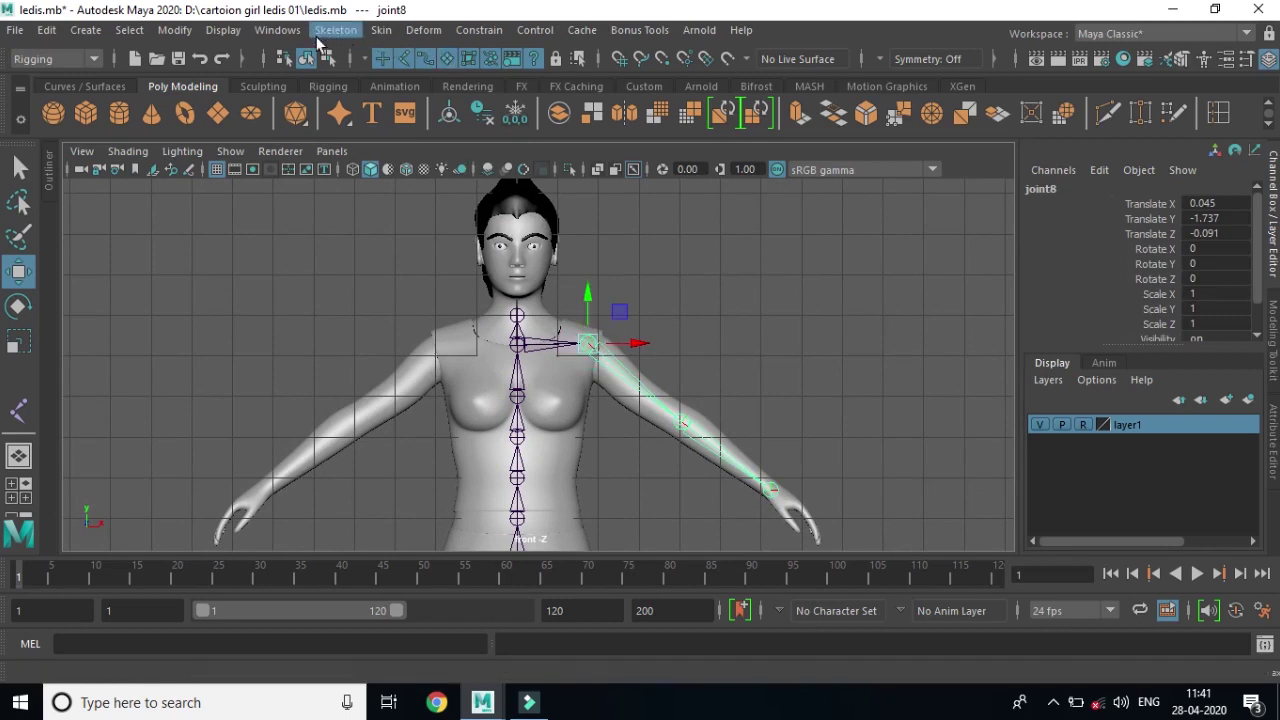
click(341, 33)
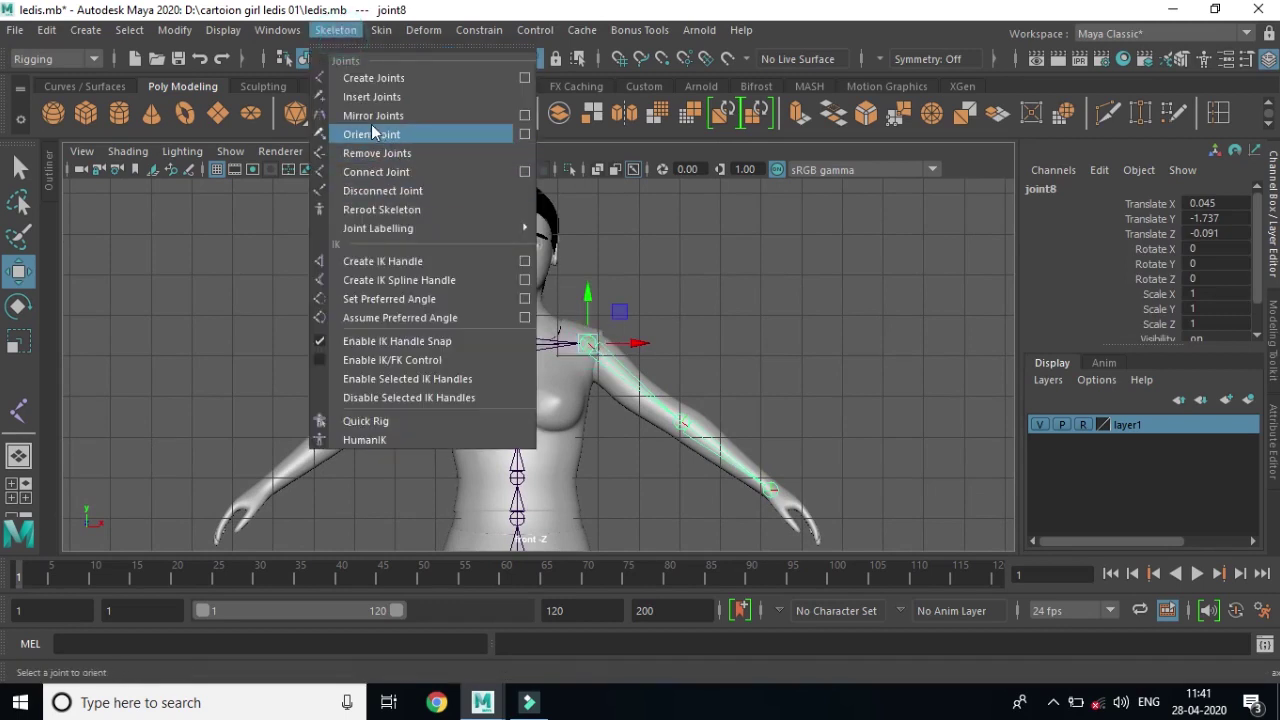
Mirror the arm chain across YZ to create joint15–joint17, then frame the legs in the front view.
click(524, 115)
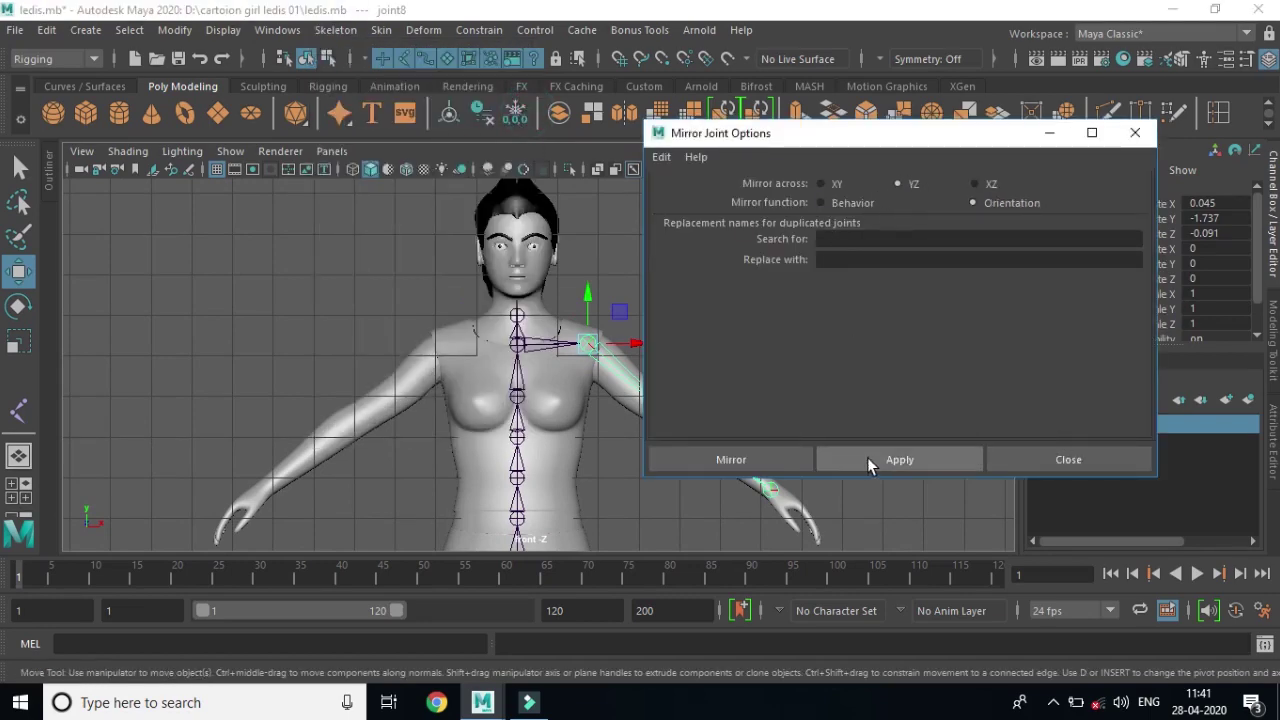
click(796, 459)
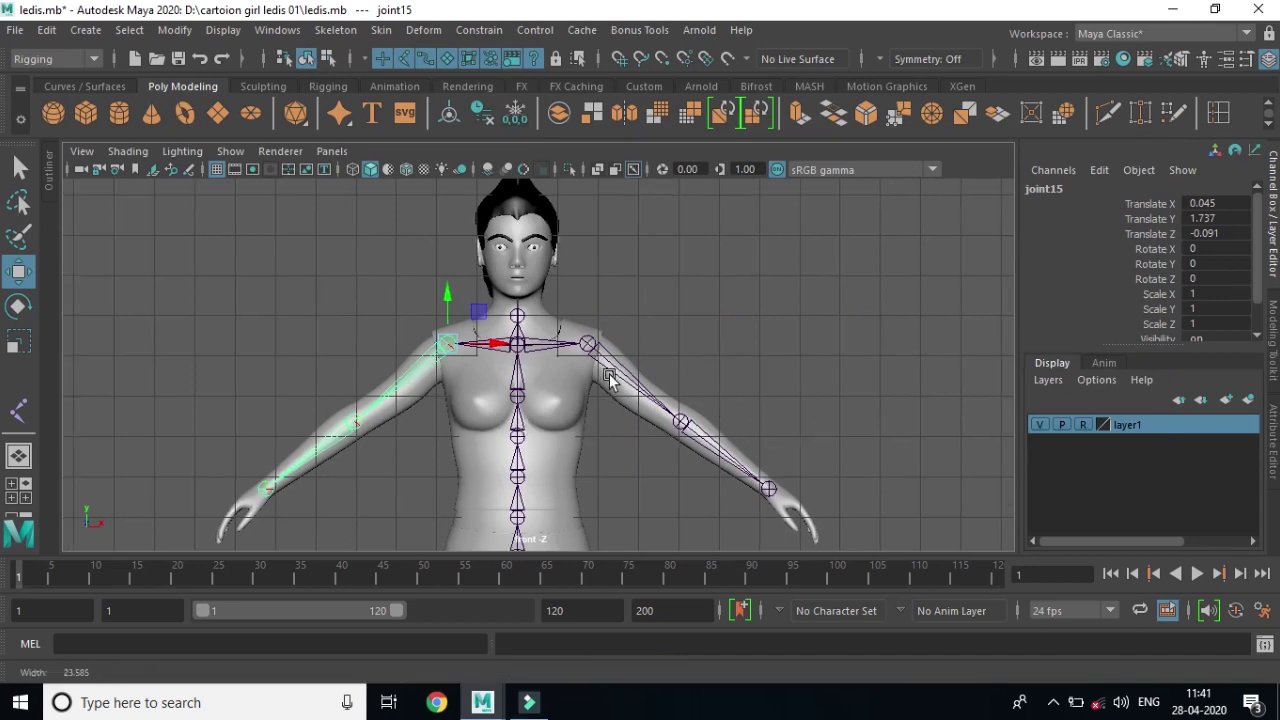
scroll(600, 366, down, 2)
alt+middle_drag(600, 366, 655, 218)
scroll(655, 350, up, 2)
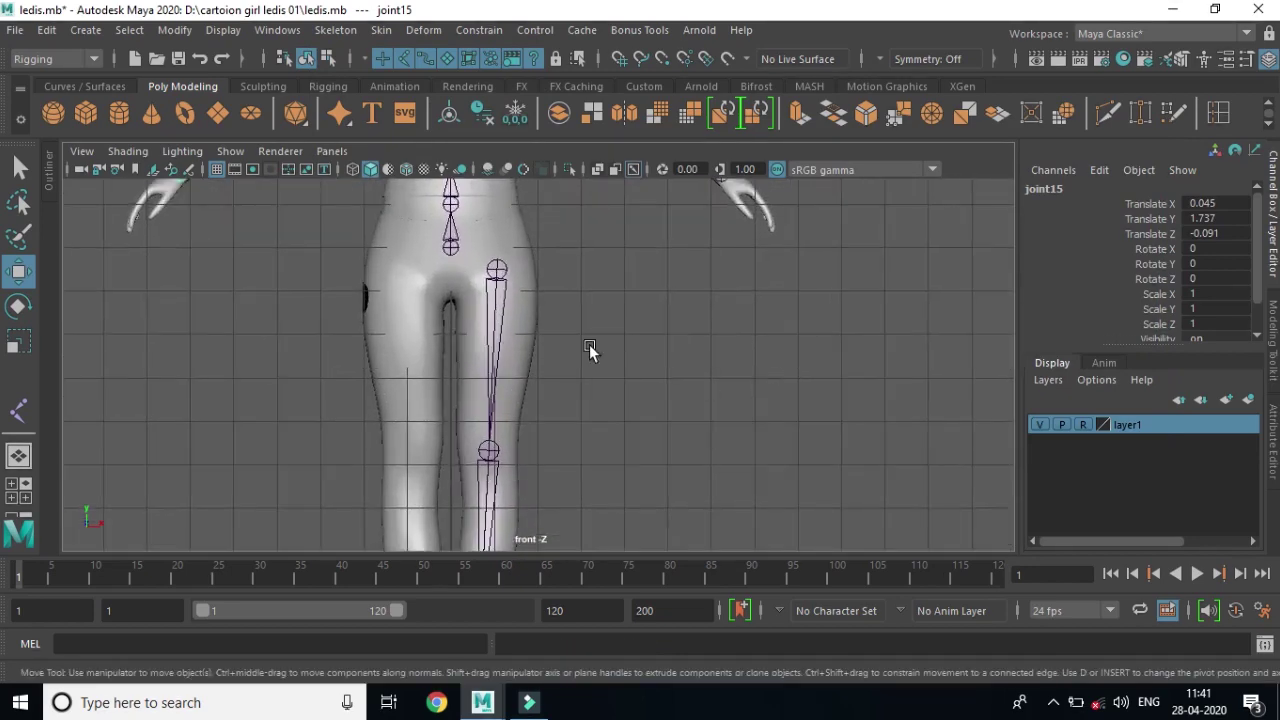
Parent the leg chain's top joint to the pelvis joint.
click(494, 272)
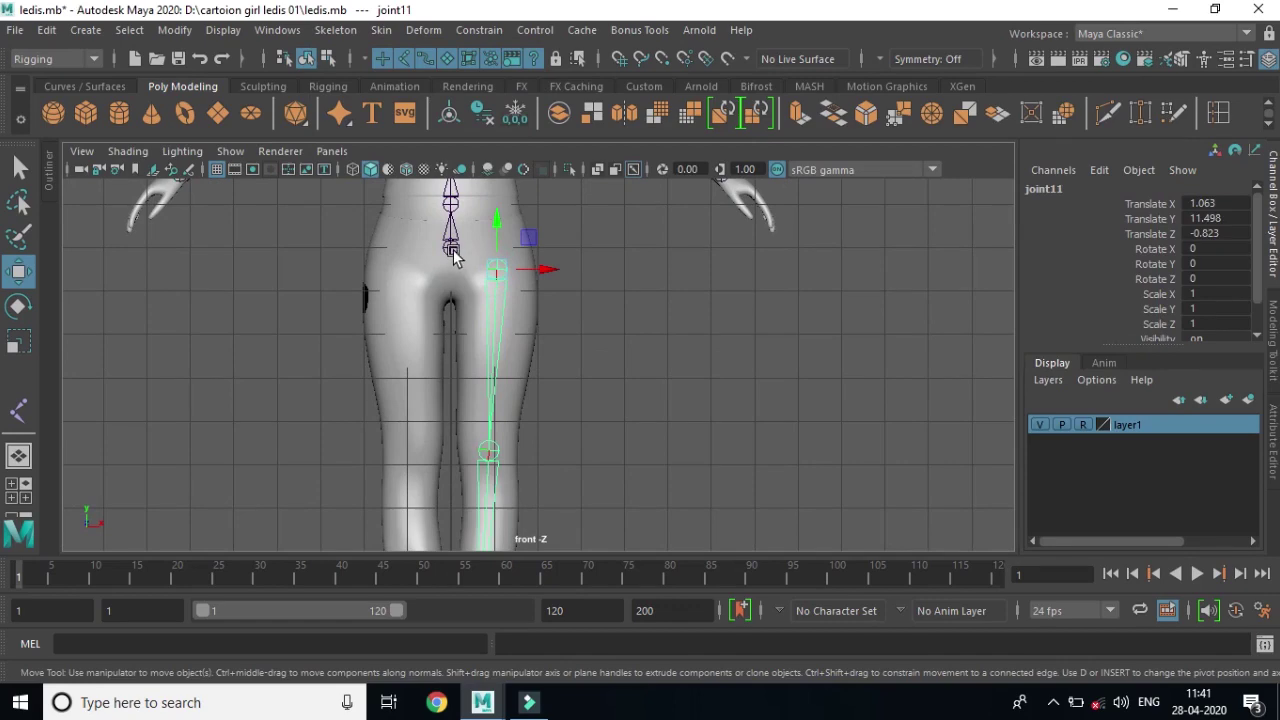
click(450, 245)
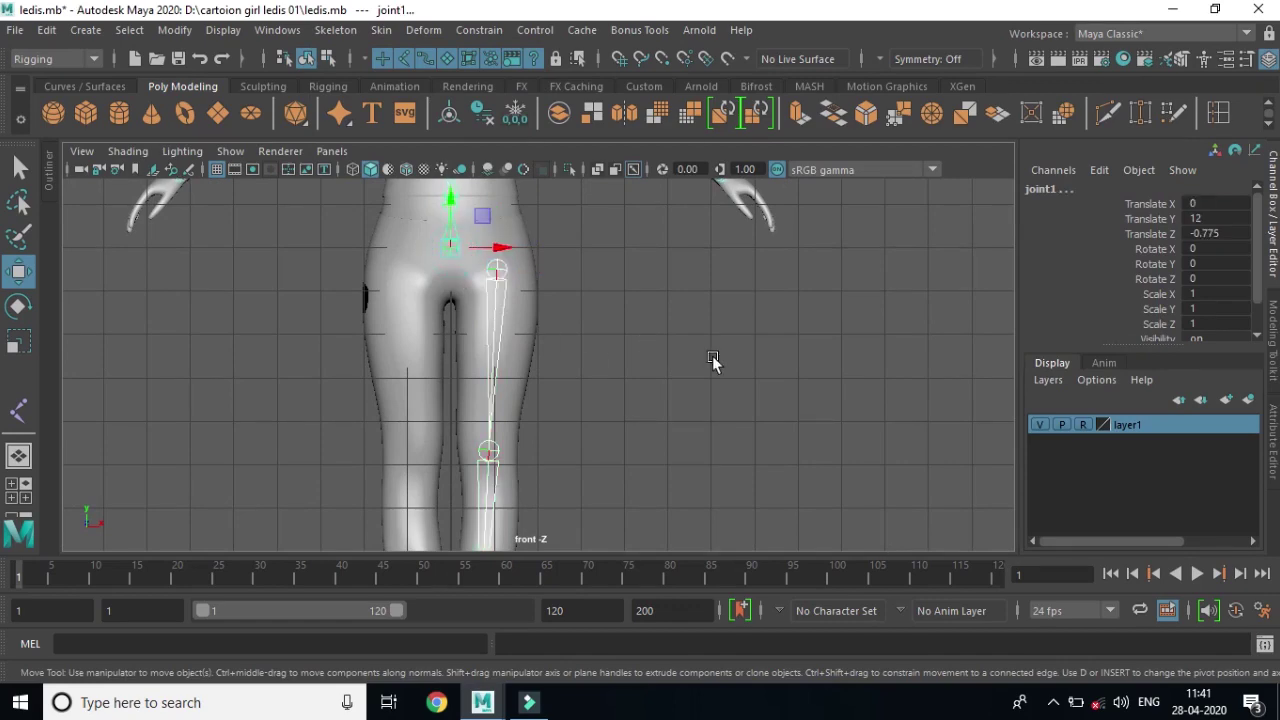
mouse_move(735, 368)
alt+right_down()
mouse_move(752, 398)
mouse_move(800, 407)
alt+right_up()
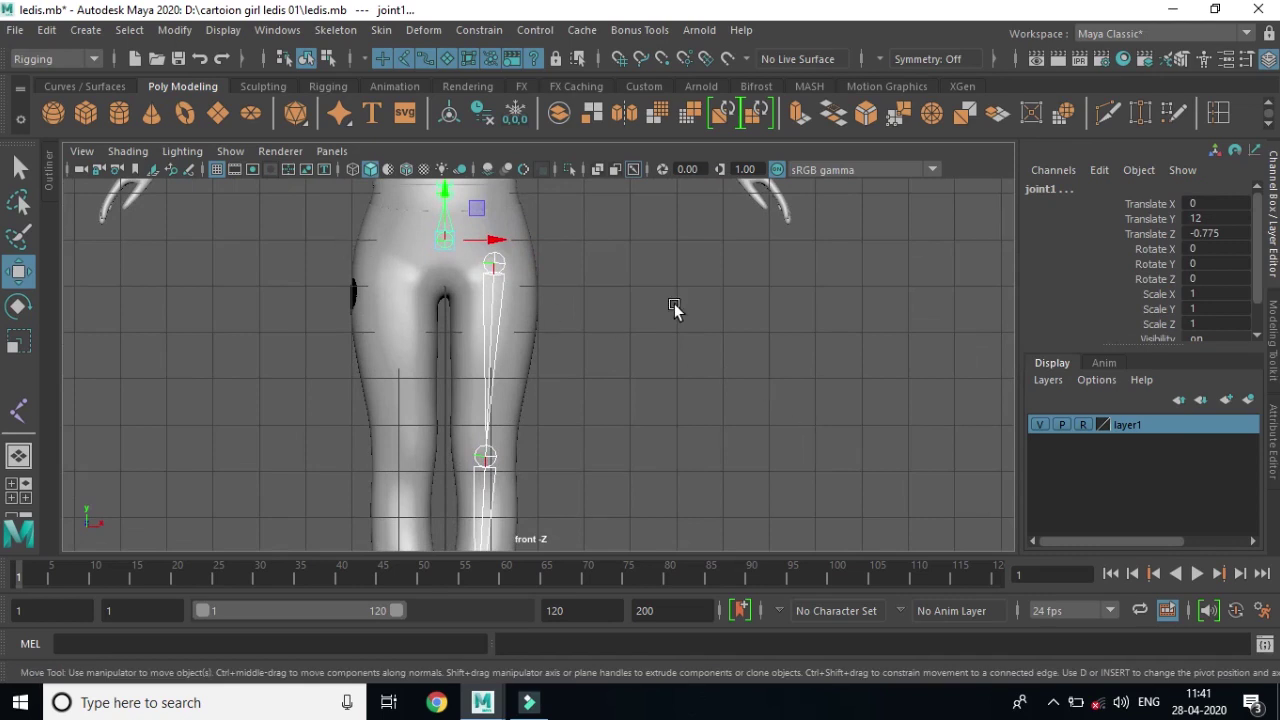
key(p)
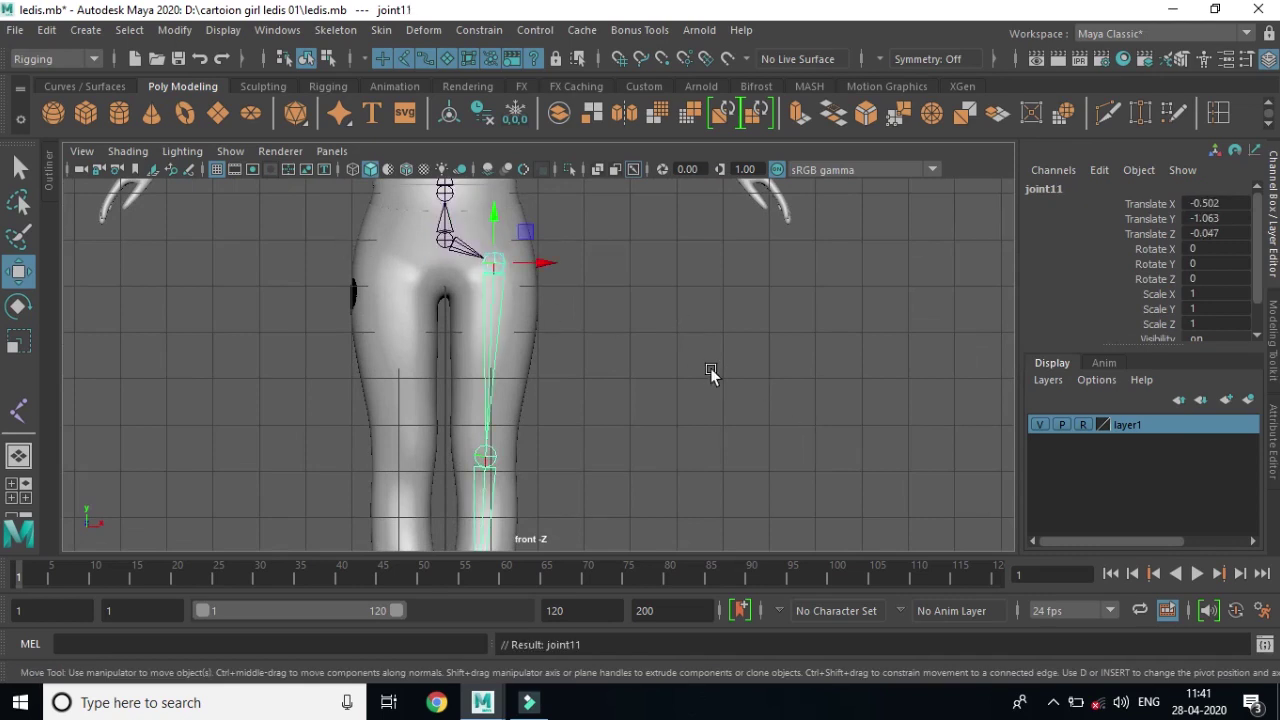
click(711, 371)
Mirror the leg chain onto the other leg, adding joint18 to joint21, and frame the feet.
click(336, 30)
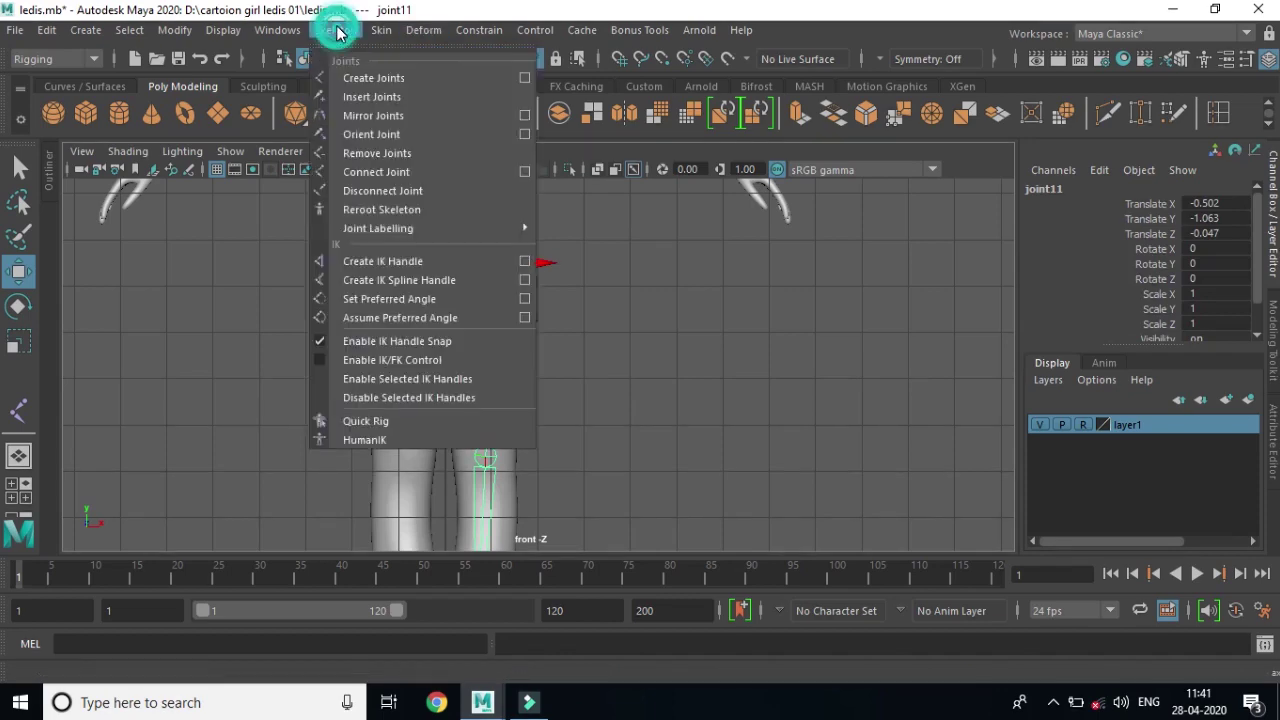
click(373, 115)
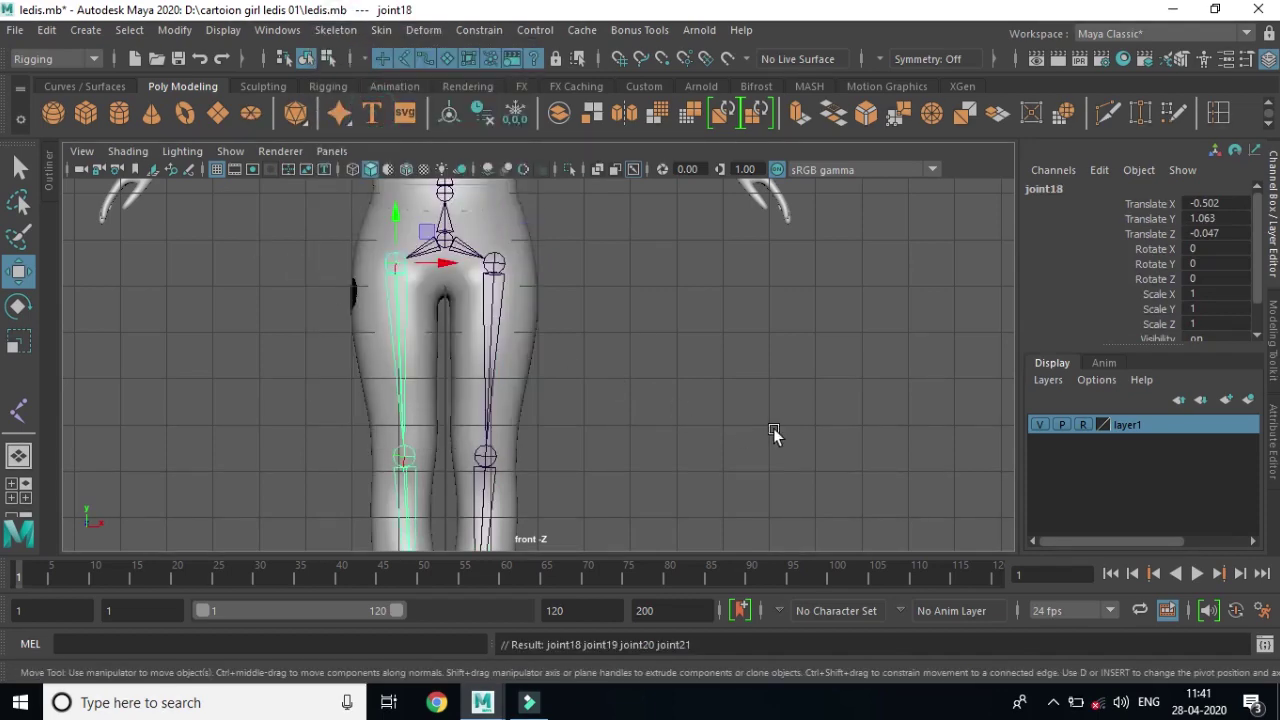
scroll(548, 366, down, 2)
scroll(758, 454, down, 3)
scroll(662, 355, up, 1)
scroll(466, 400, up, 2)
scroll(840, 466, up, 2)
alt+middle_drag(514, 457, 508, 365)
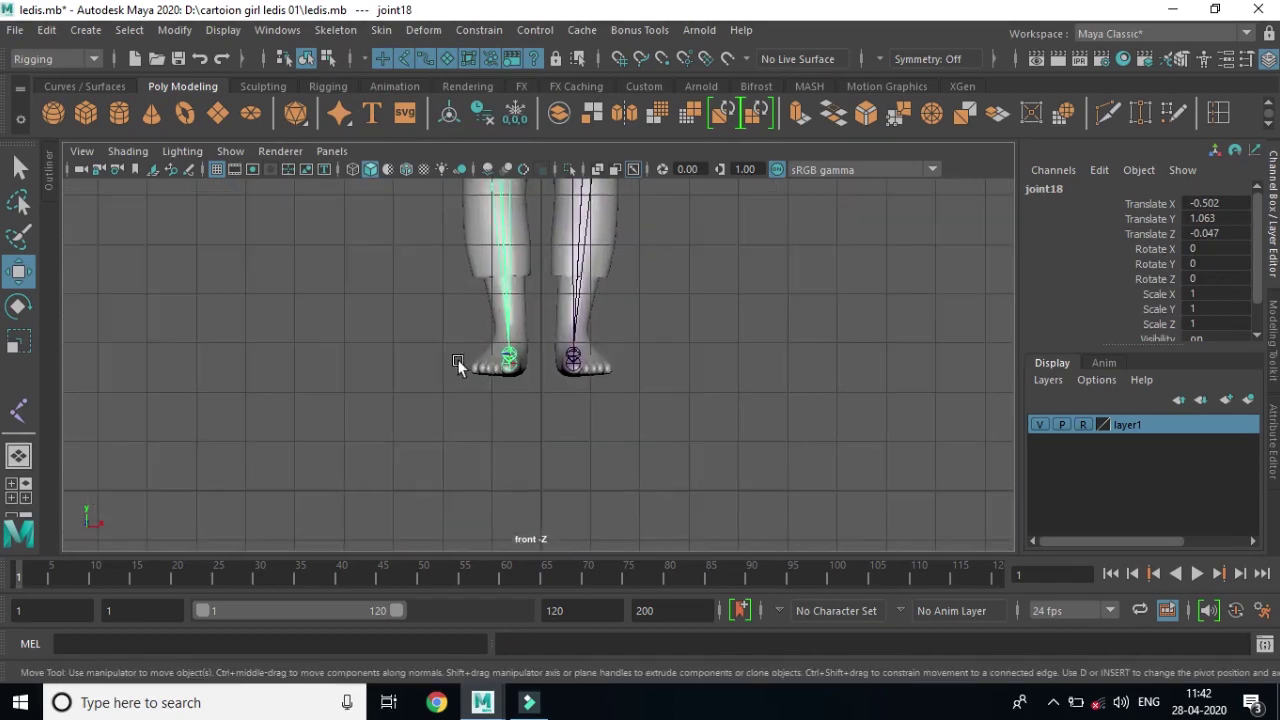
Maximize the front view and zoom in on the feet.
scroll(508, 365, up, 2)
scroll(487, 391, down, 1)
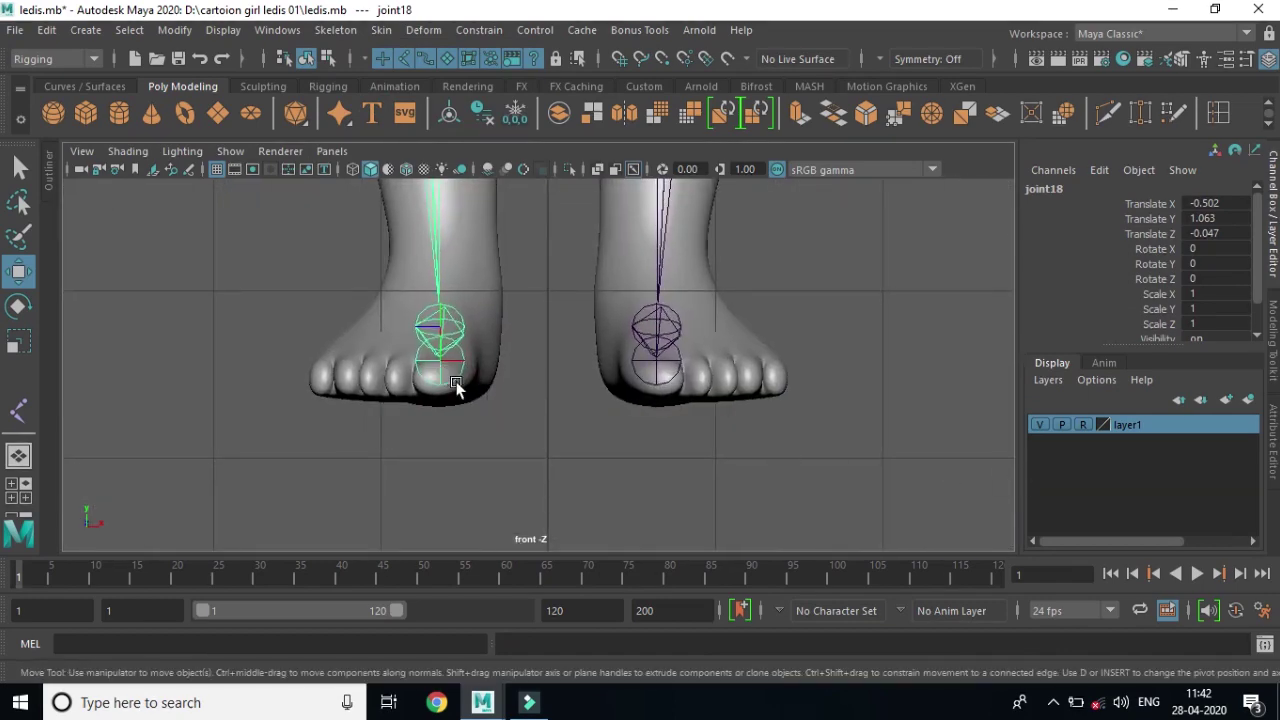
key(space)
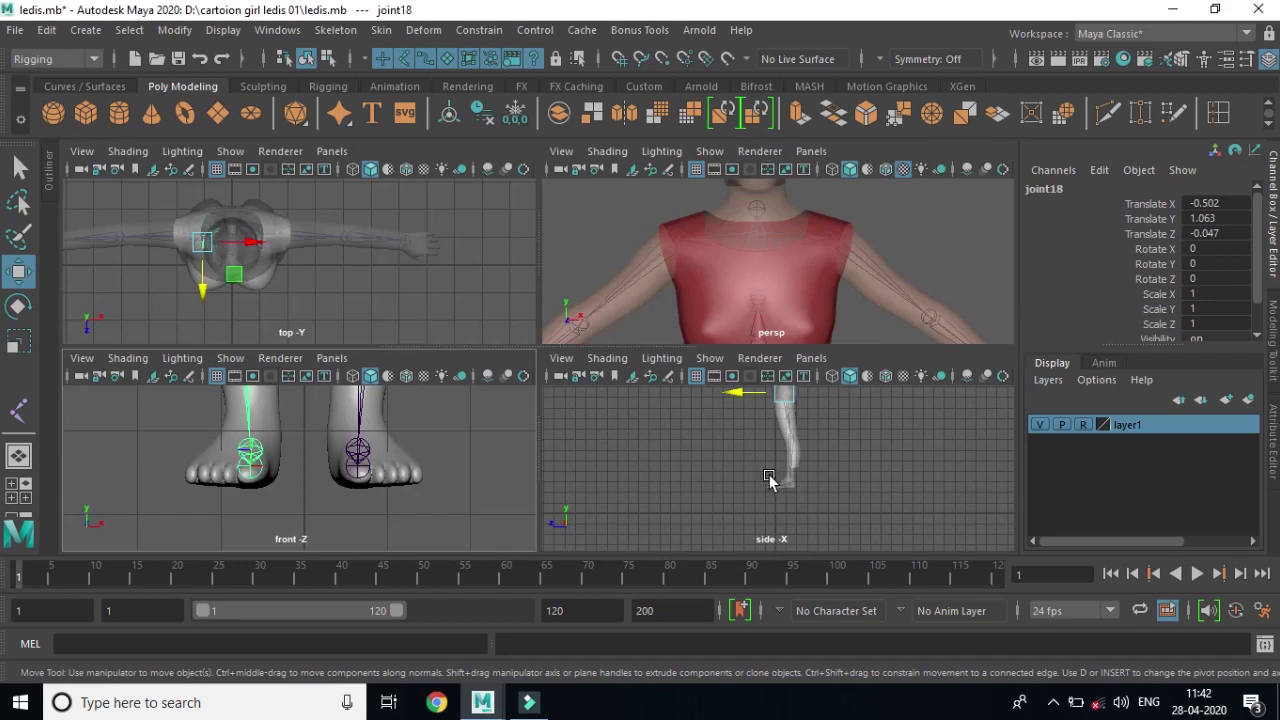
key(space)
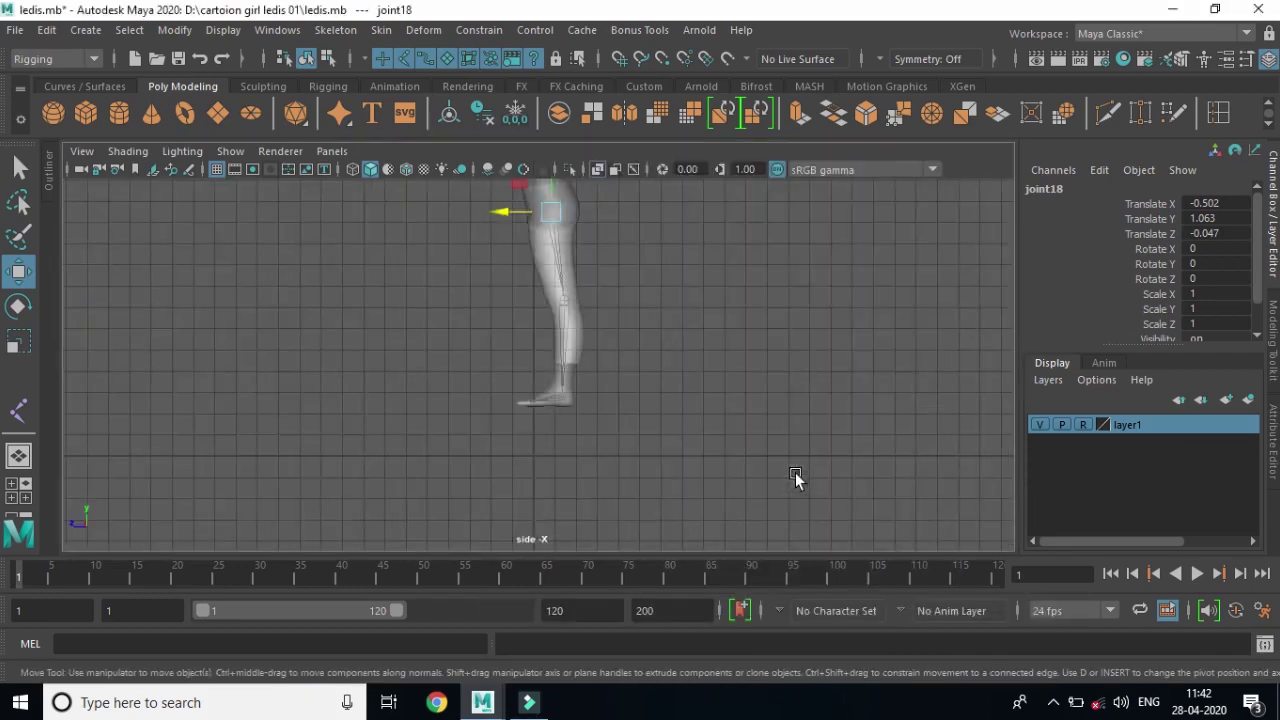
scroll(600, 440, up, 2)
scroll(882, 475, up, 5)
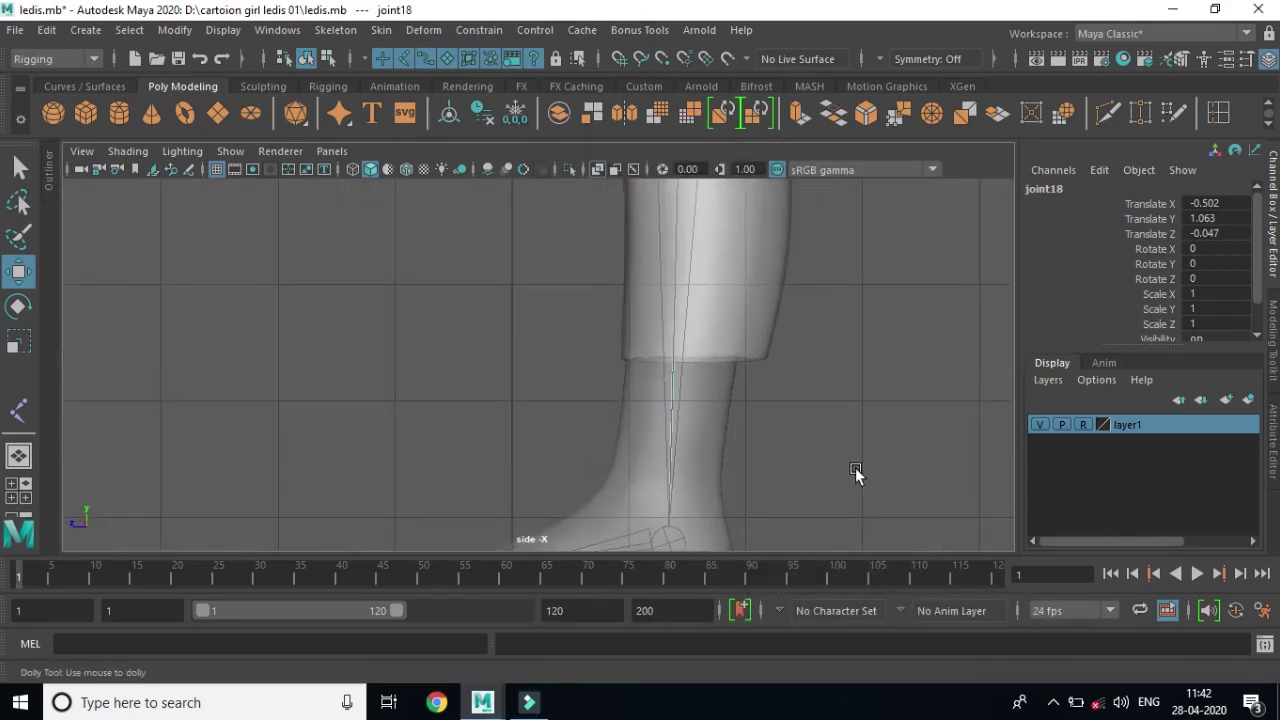
scroll(880, 486, down, 5)
key(space)
key(space)
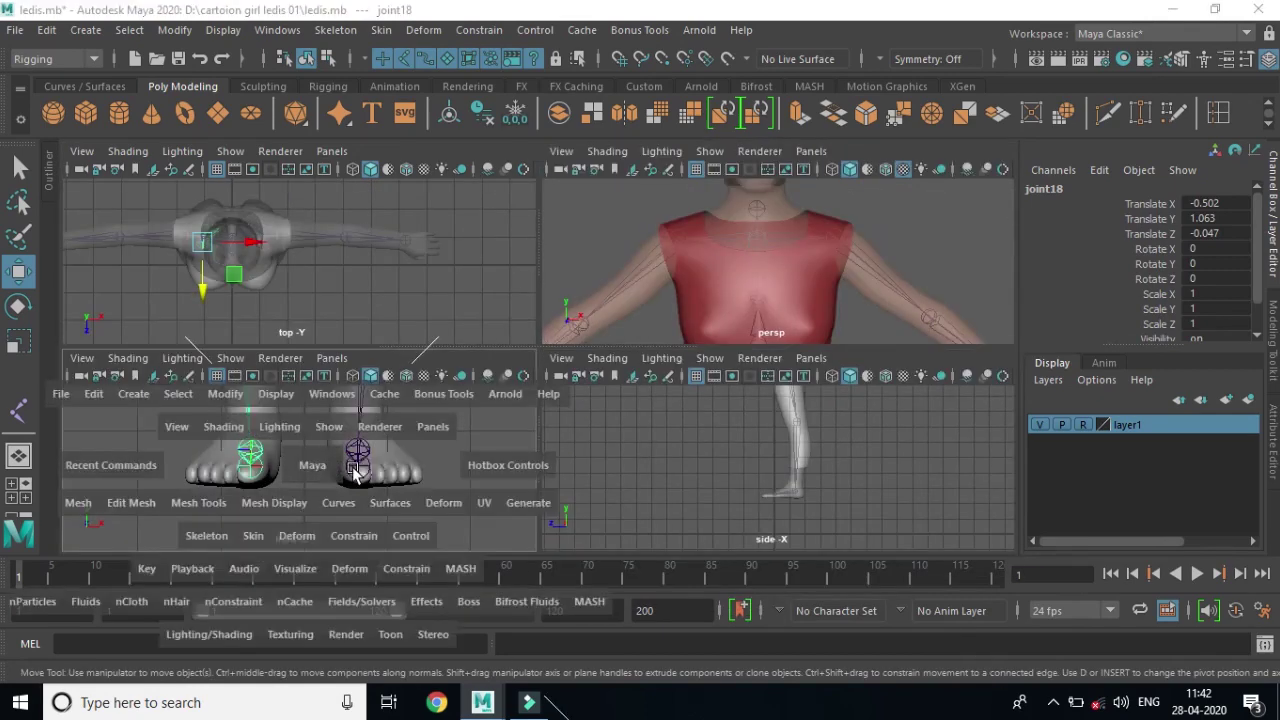
scroll(791, 517, up, 2)
scroll(350, 400, up, 2)
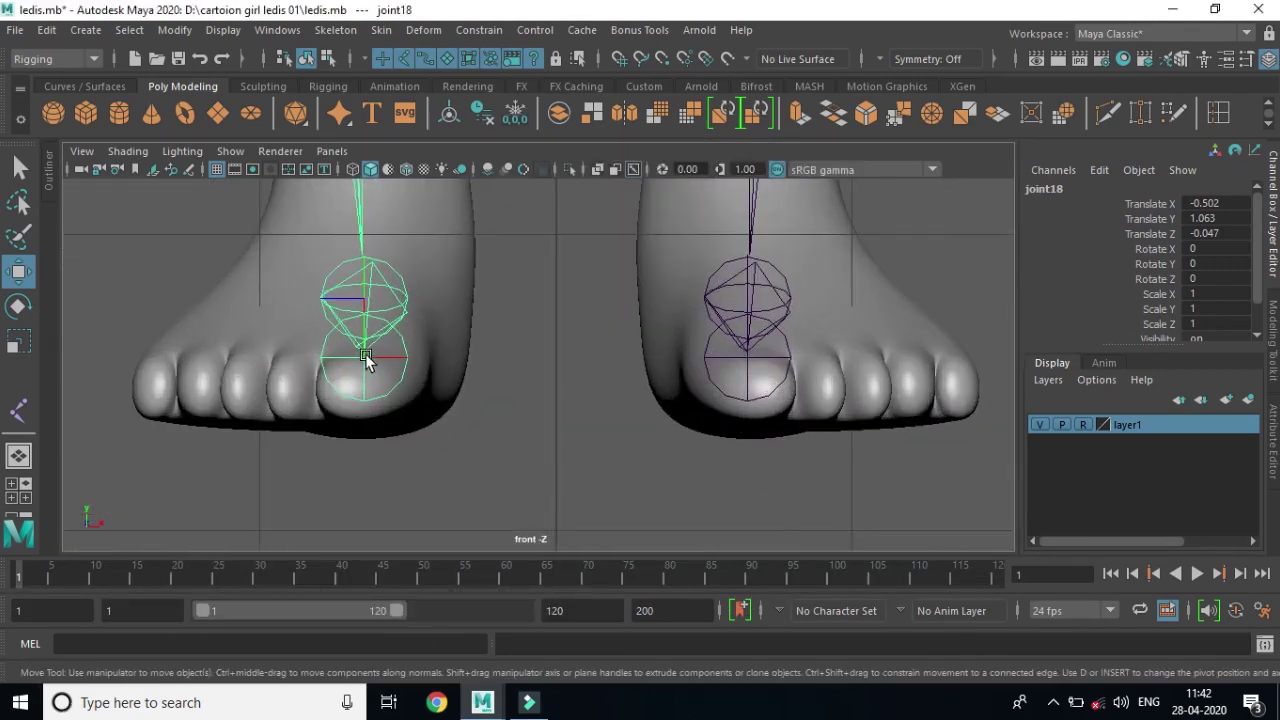
Shift toe joint21 and ankle joint20 on the left foot toward the smaller toes, ankle at X 4.533, Y -0.358.
click(366, 360)
drag(416, 362, 310, 366)
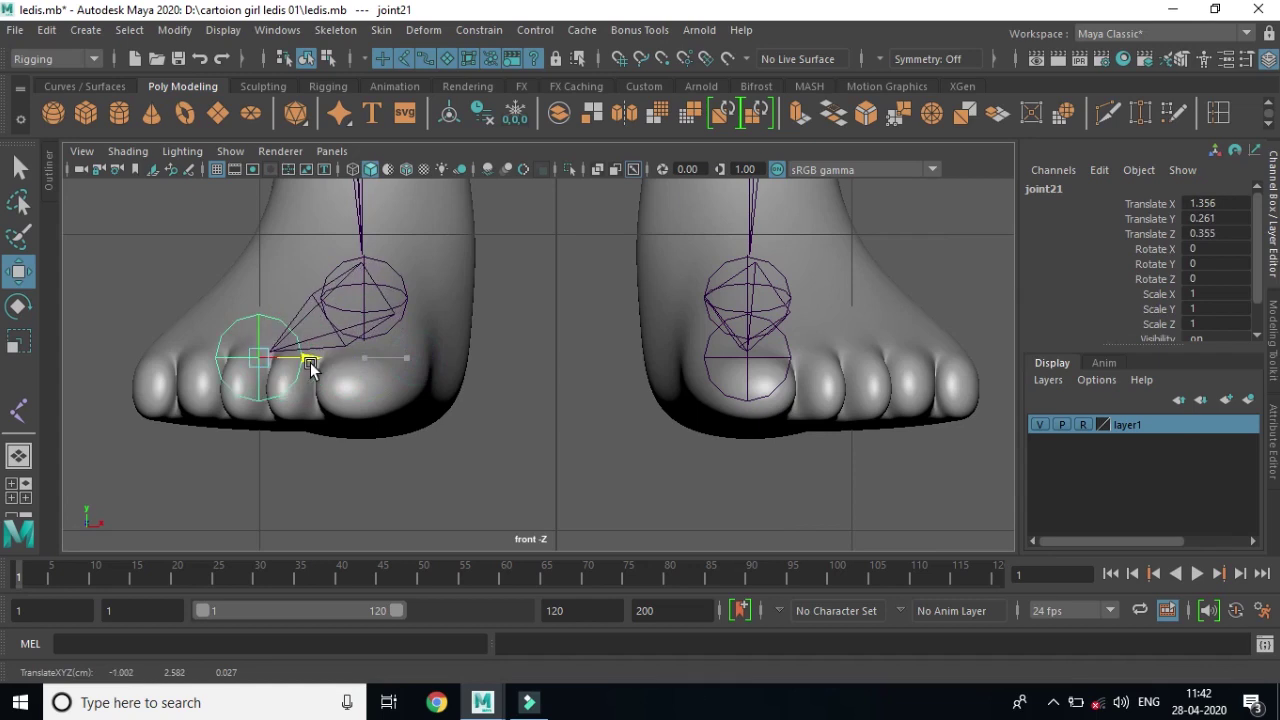
click(386, 292)
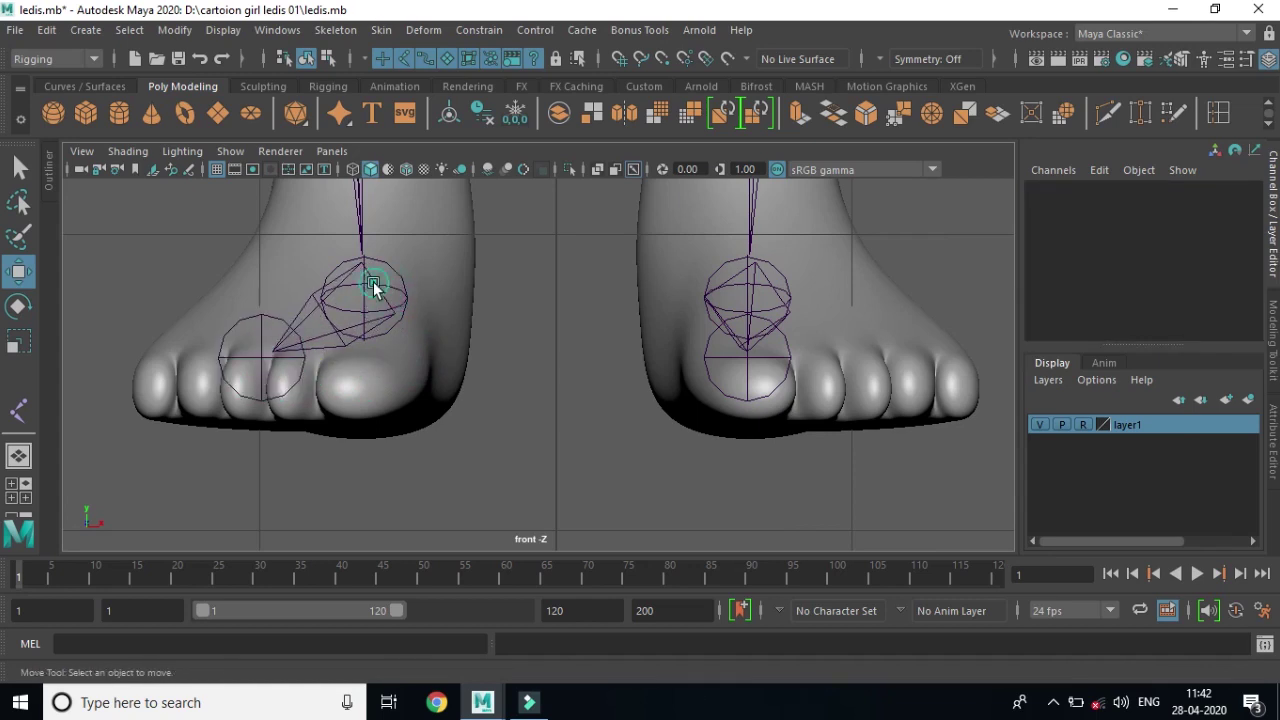
click(371, 282)
drag(421, 296, 384, 289)
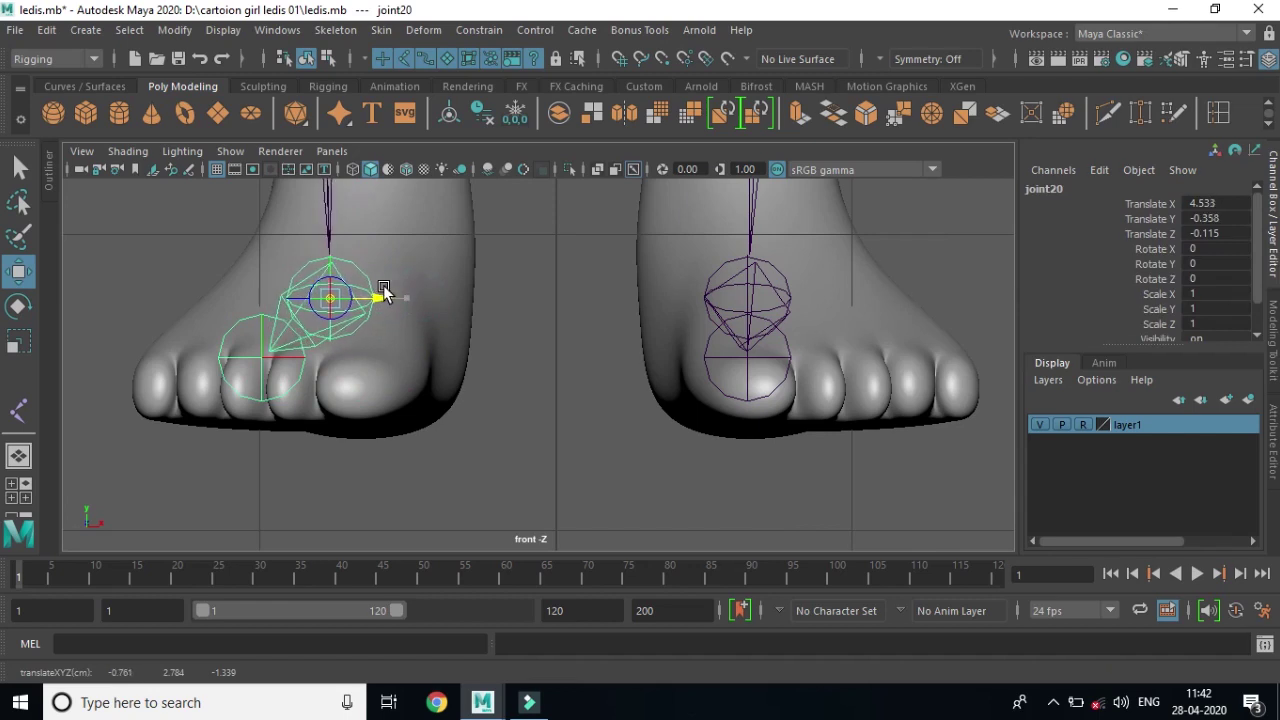
Move right-foot toe joint14 and ankle joint13 toward the smaller toes, ankle at X 4.545, Y -0.133.
key(w)
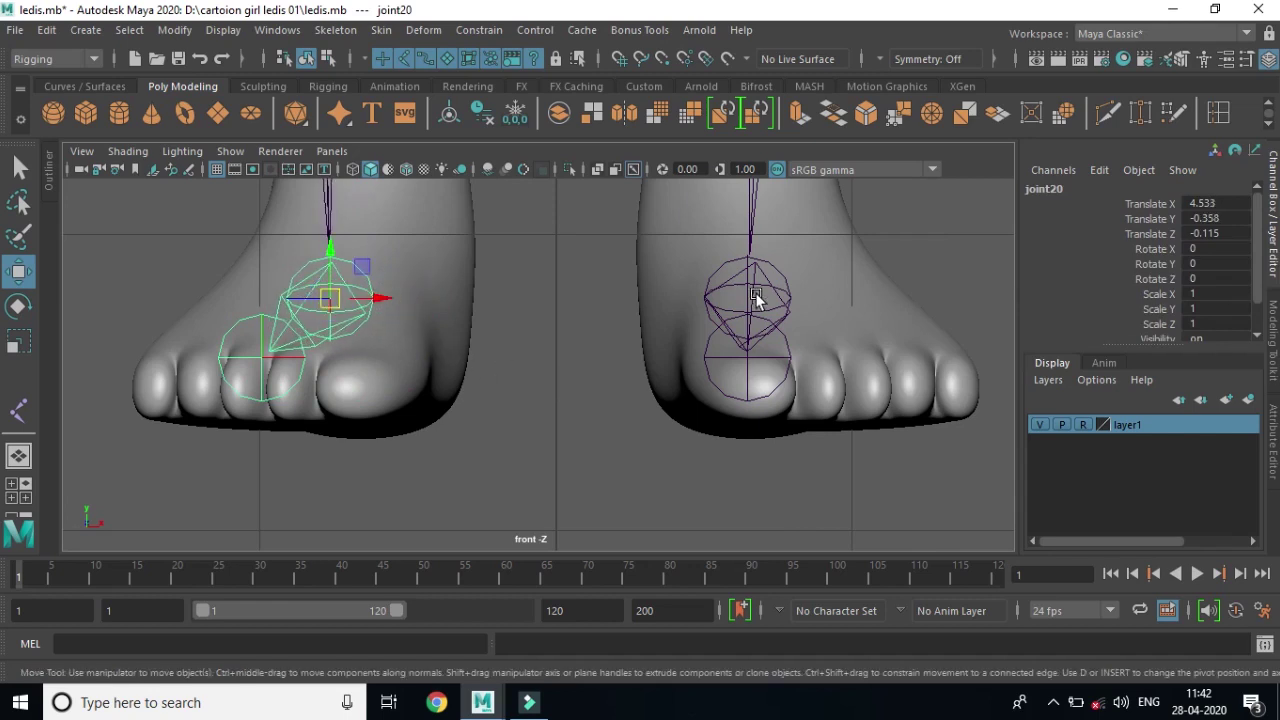
click(757, 298)
click(744, 370)
drag(798, 358, 900, 357)
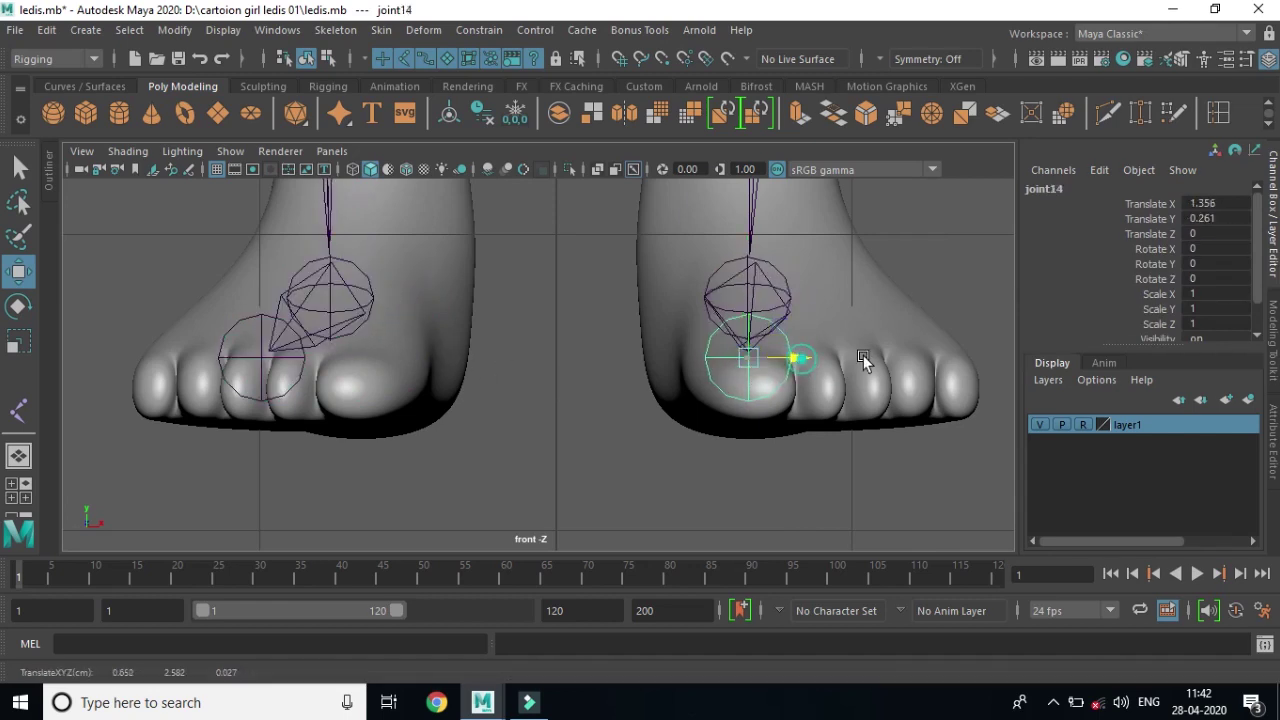
click(759, 288)
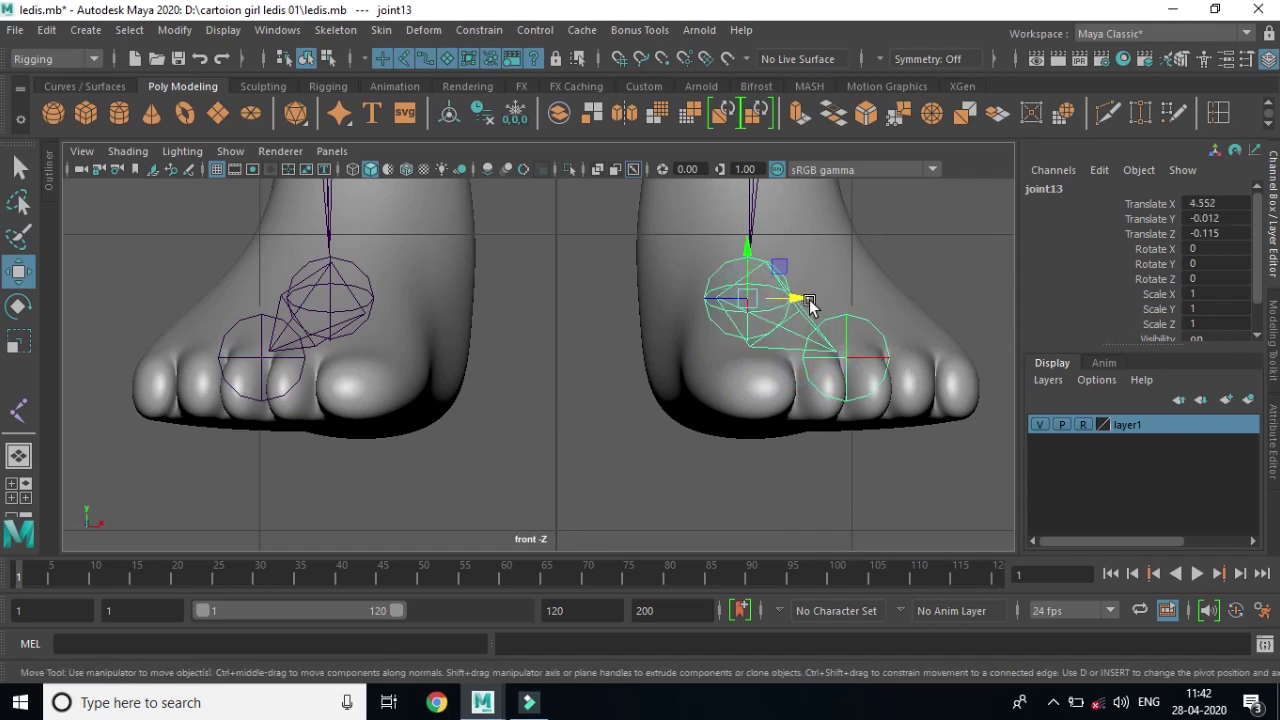
drag(809, 299, 845, 285)
key(ctrl+z)
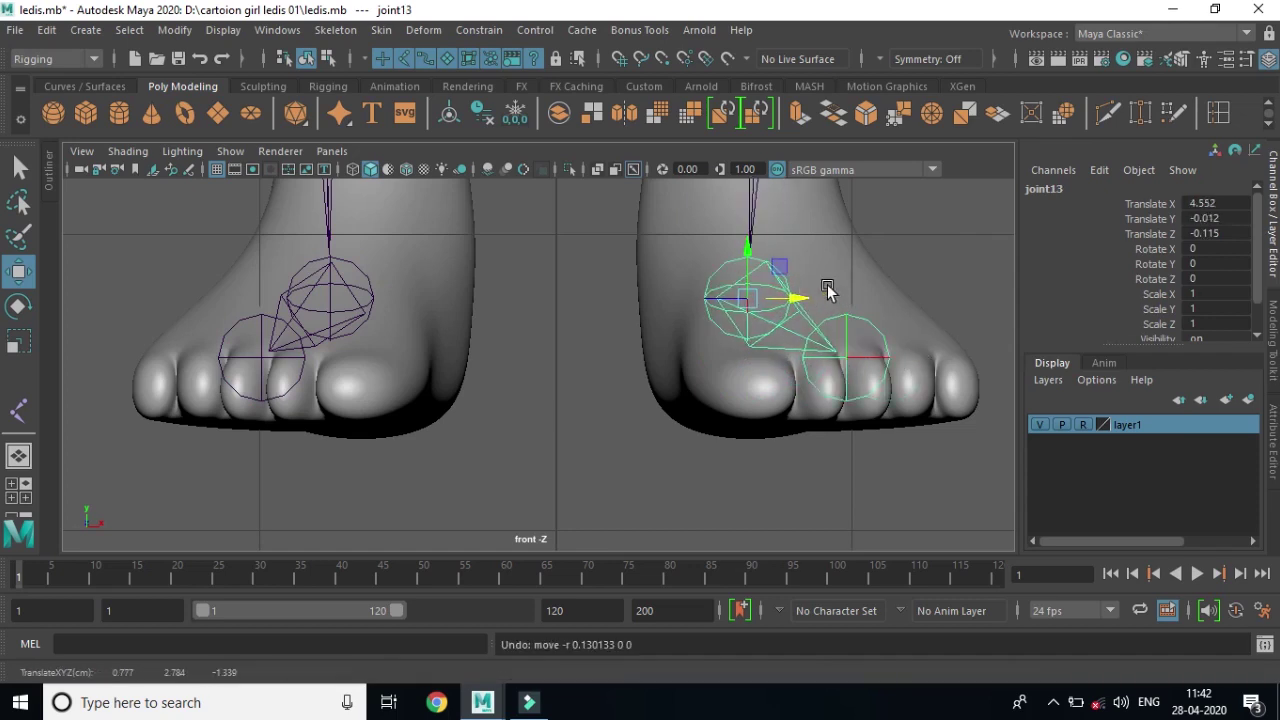
middle_drag(802, 299, 837, 296)
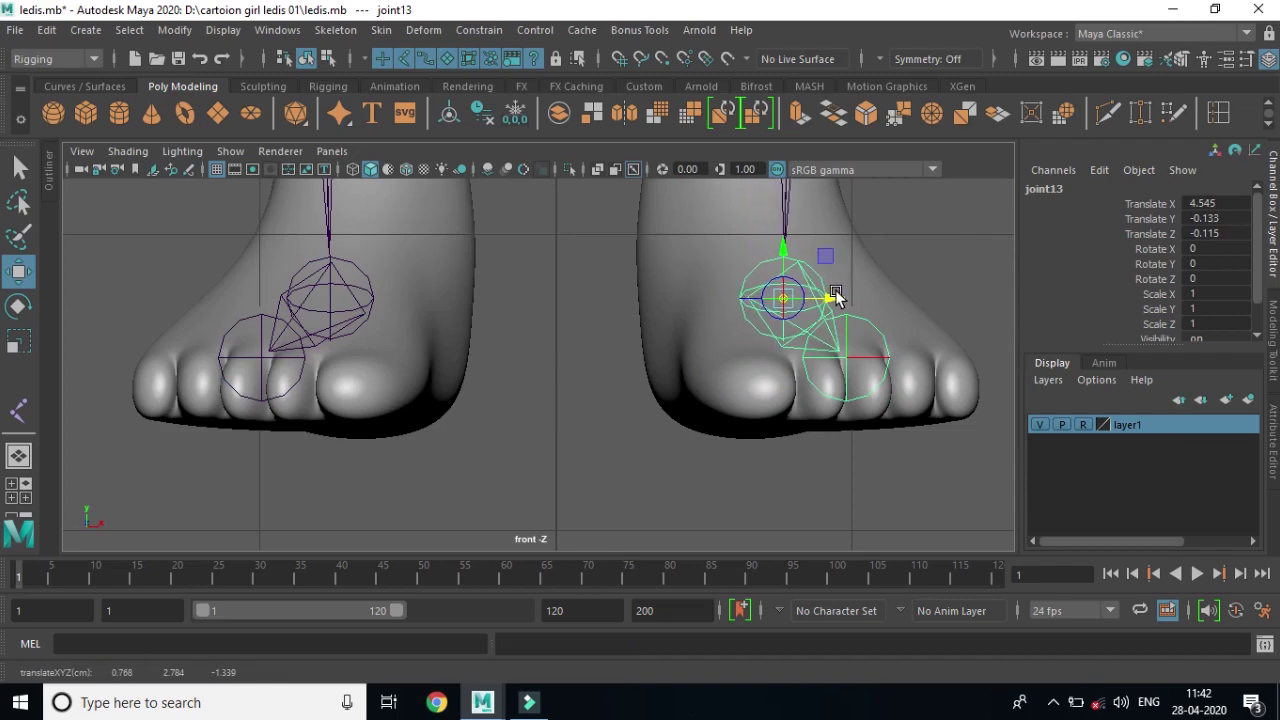
scroll(535, 318, down, 5)
scroll(477, 303, down, 2)
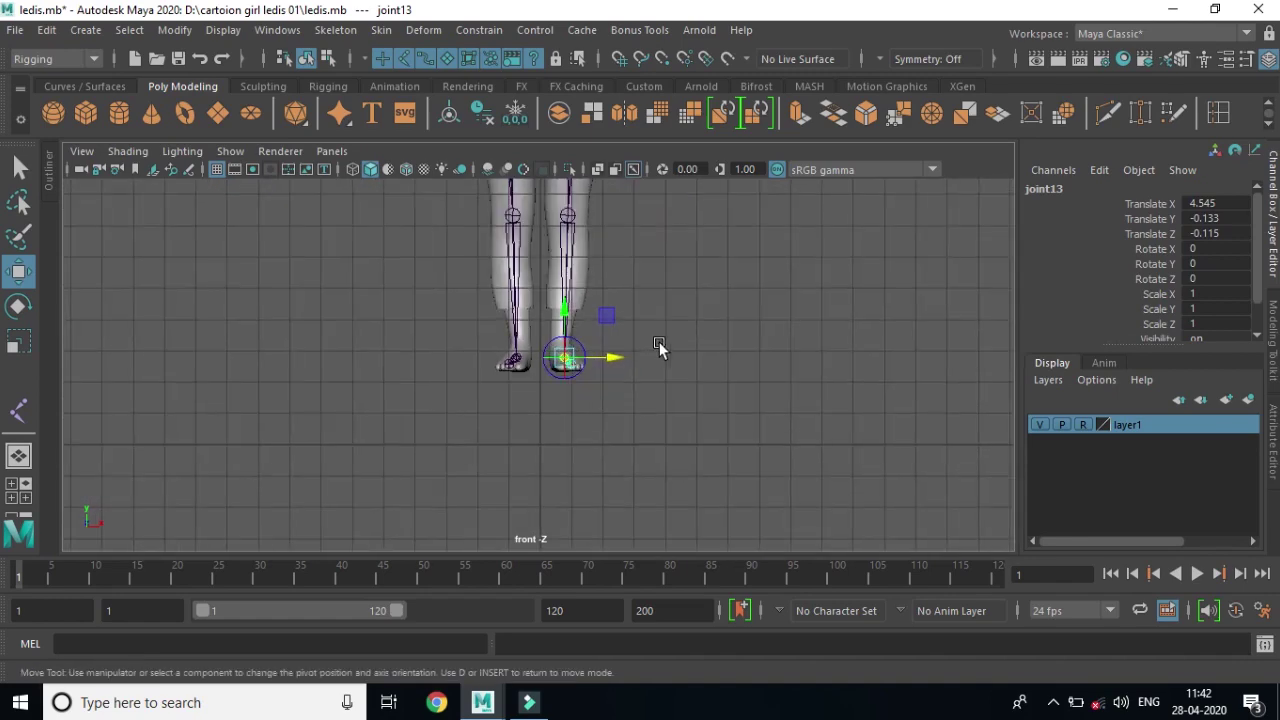
Orbit the perspective view to inspect the full skeleton from the front and sides.
key(space)
key(space)
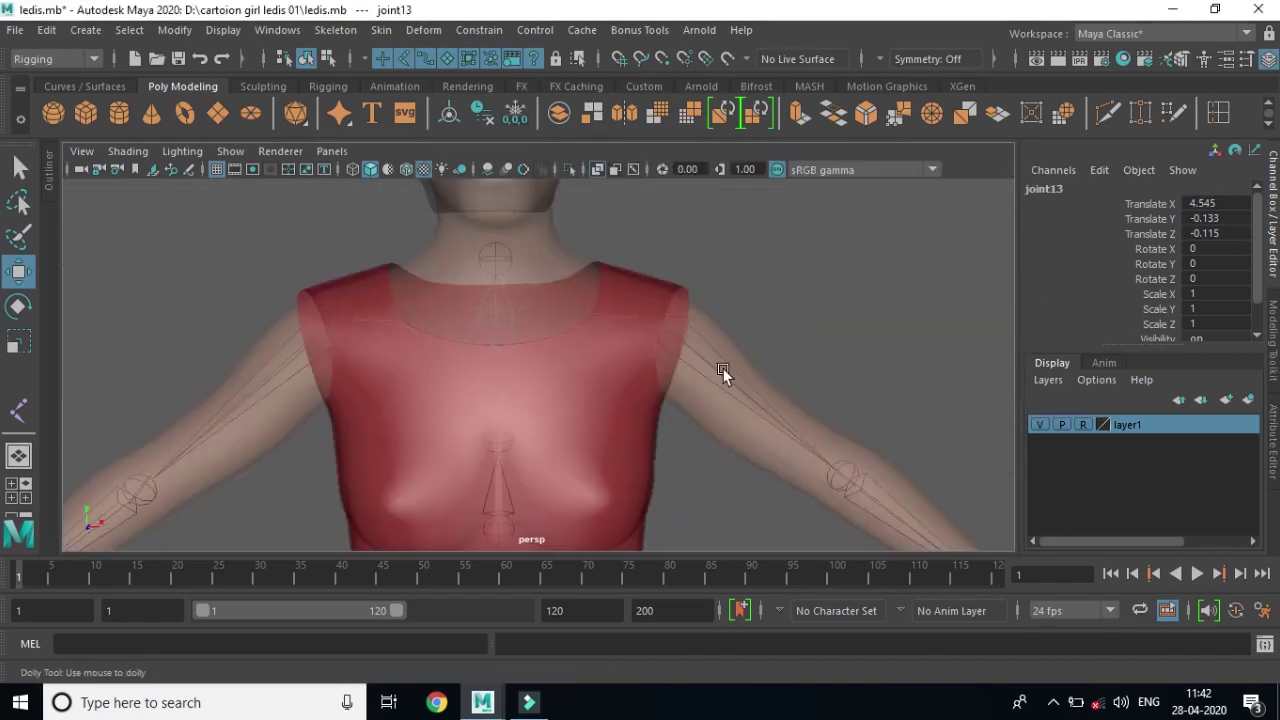
scroll(786, 400, down, 3)
mouse_move(678, 469)
alt+mouse_down()
mouse_move(570, 487)
mouse_move(515, 411)
mouse_move(751, 459)
mouse_move(417, 363)
alt+mouse_up()
scroll(640, 400, down, 3)
alt+drag(640, 400, 622, 271)
mouse_move(688, 425)
alt+mouse_down()
mouse_move(486, 437)
mouse_move(586, 434)
mouse_move(543, 360)
alt+mouse_up()
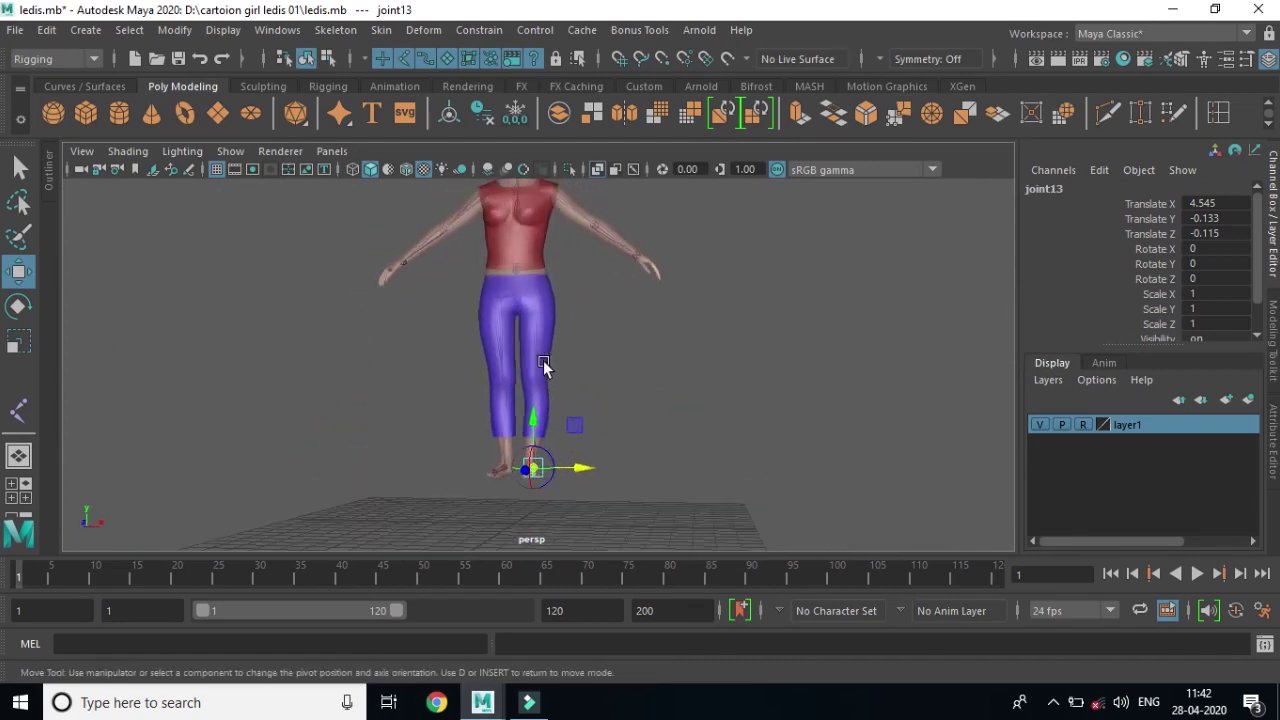
scroll(757, 437, up, 3)
mouse_move(677, 477)
alt+mouse_down()
mouse_move(571, 466)
mouse_move(570, 480)
alt+mouse_up()
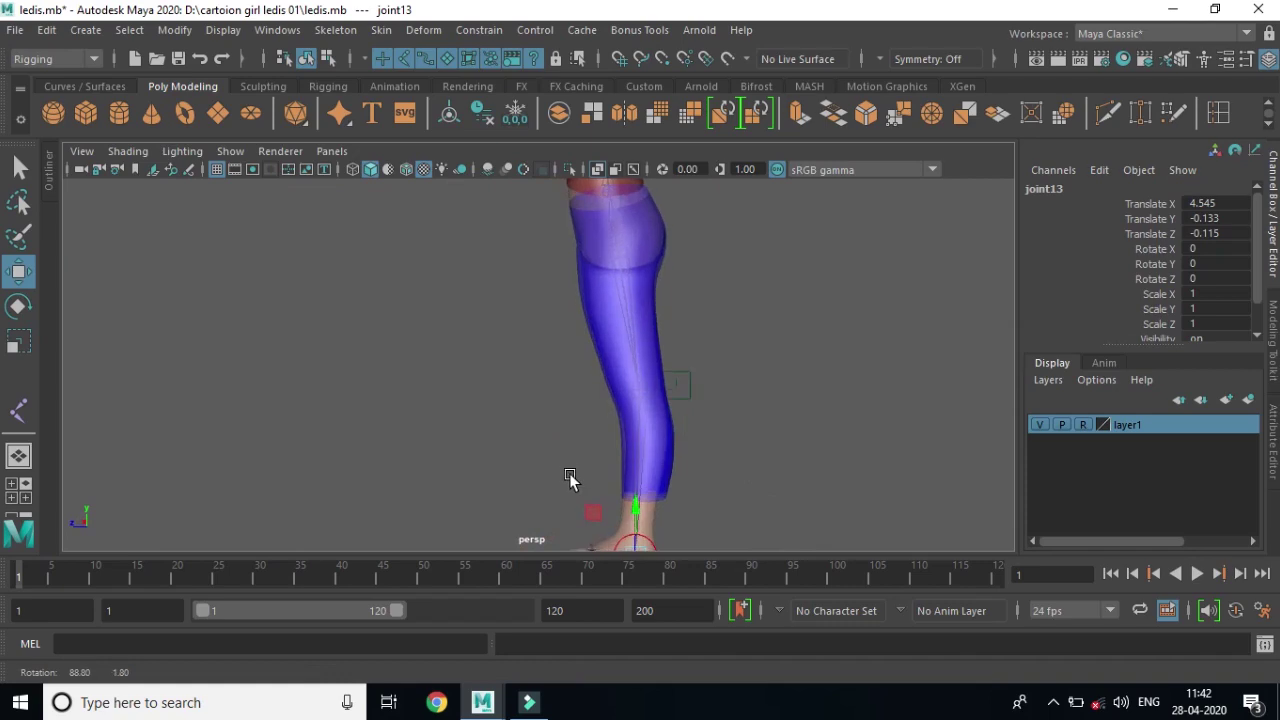
alt+middle_drag(569, 423, 671, 423)
scroll(713, 437, up, 2)
mouse_move(713, 437)
alt+mouse_down()
mouse_move(551, 414)
mouse_move(791, 434)
alt+mouse_up()
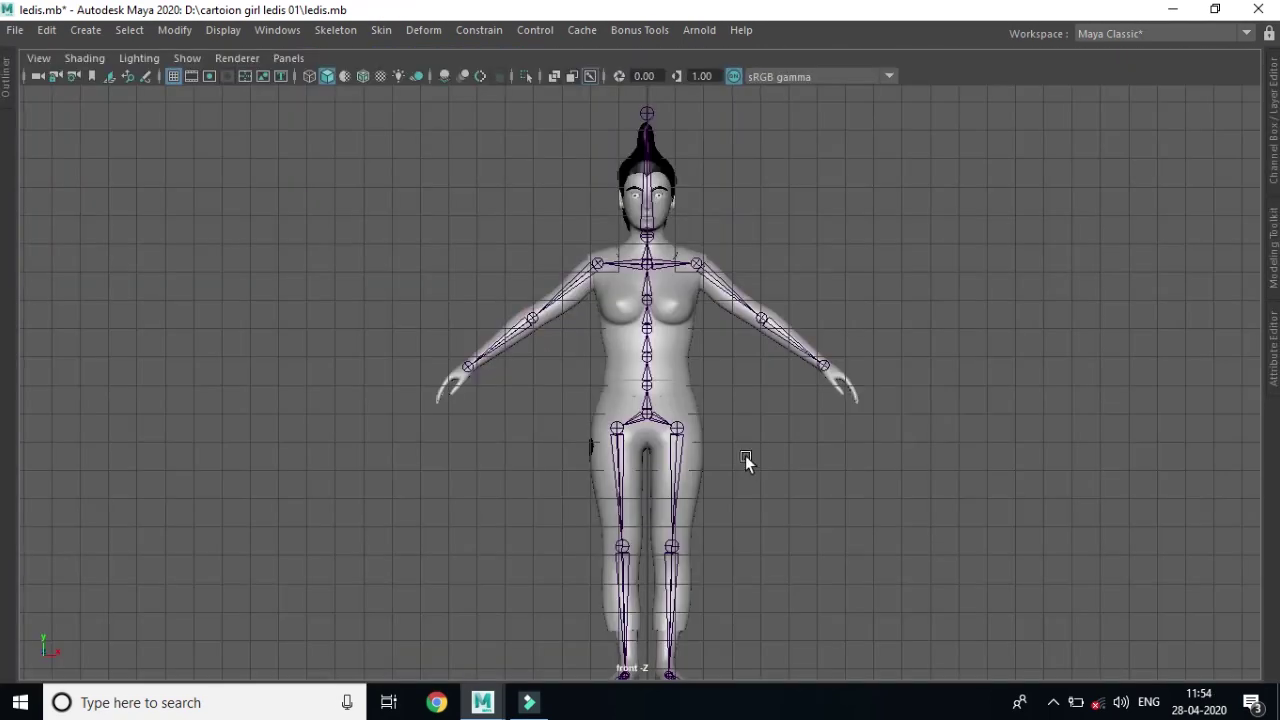
scroll(715, 427, down, 1)
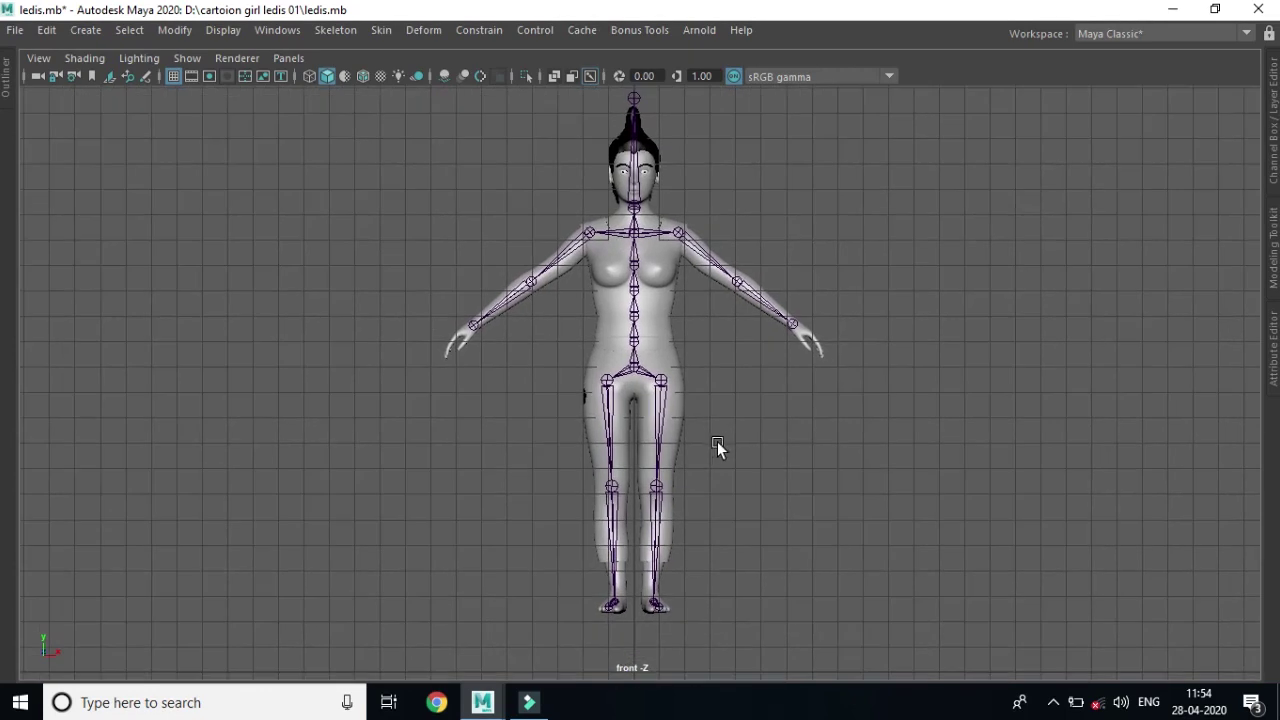
scroll(830, 422, down, 1)
alt+middle_drag(741, 400, 738, 409)
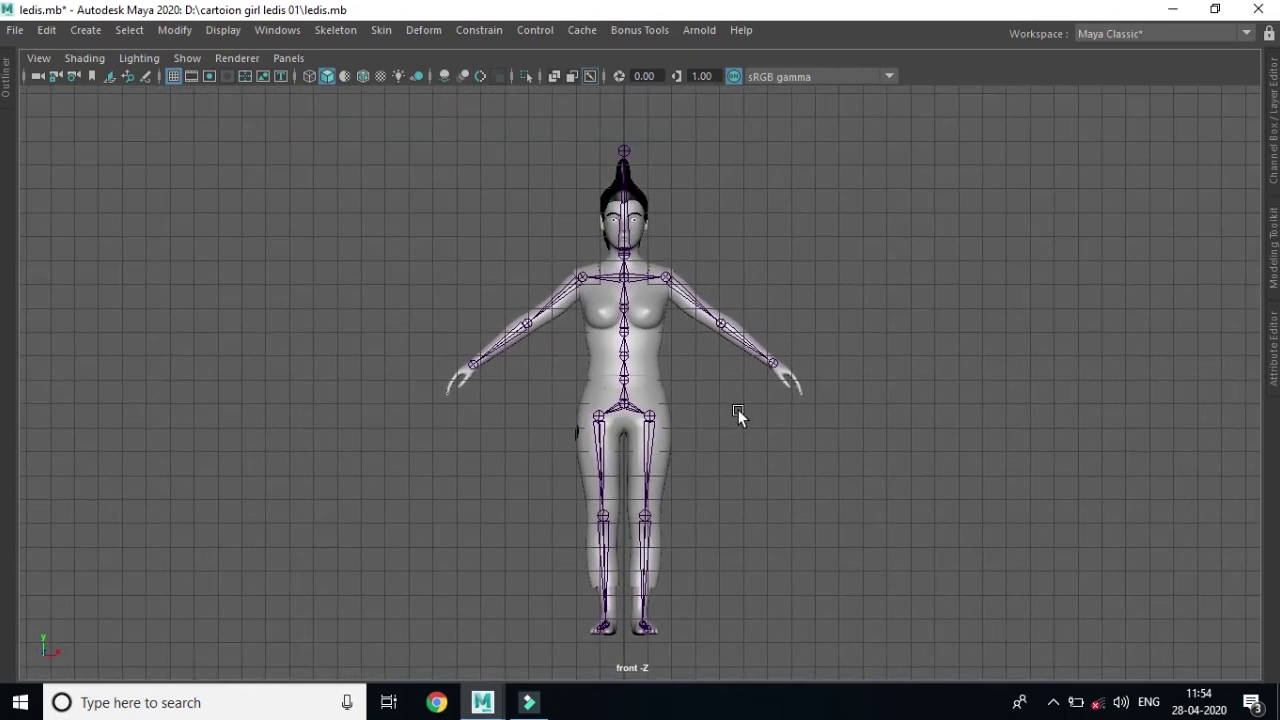